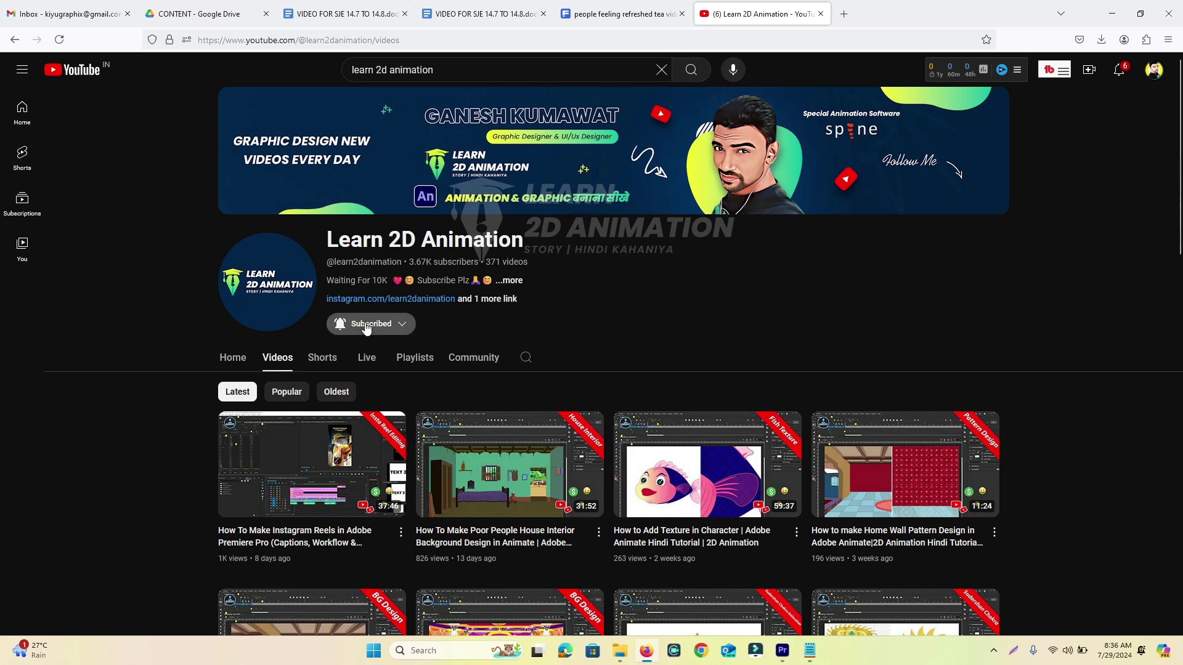
Switch from the YouTube page to the Hindi tea script in Notepad and correct the misspelled "Nme" to "Name".
{"action": "left_click", "coordinate": [717, 331]}
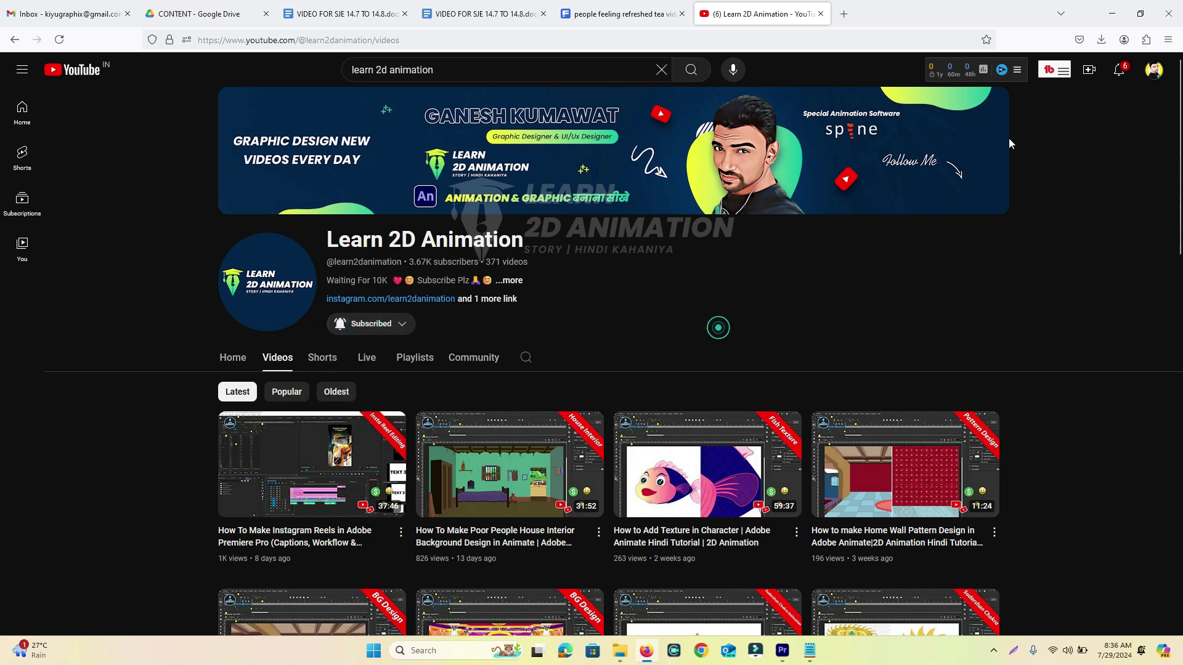
{"action": "left_click", "coordinate": [1113, 11]}
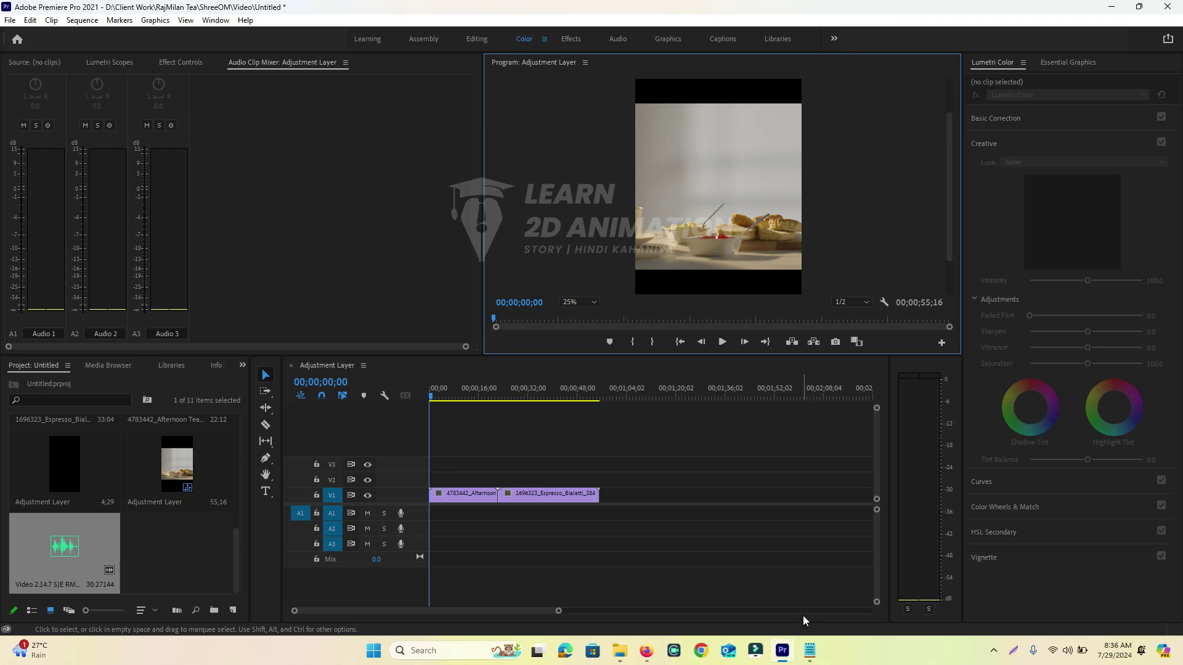
{"action": "left_click", "coordinate": [810, 650]}
{"action": "left_click_drag", "start_coordinate": [692, 318], "coordinate": [641, 272]}
{"action": "left_click", "coordinate": [727, 337]}
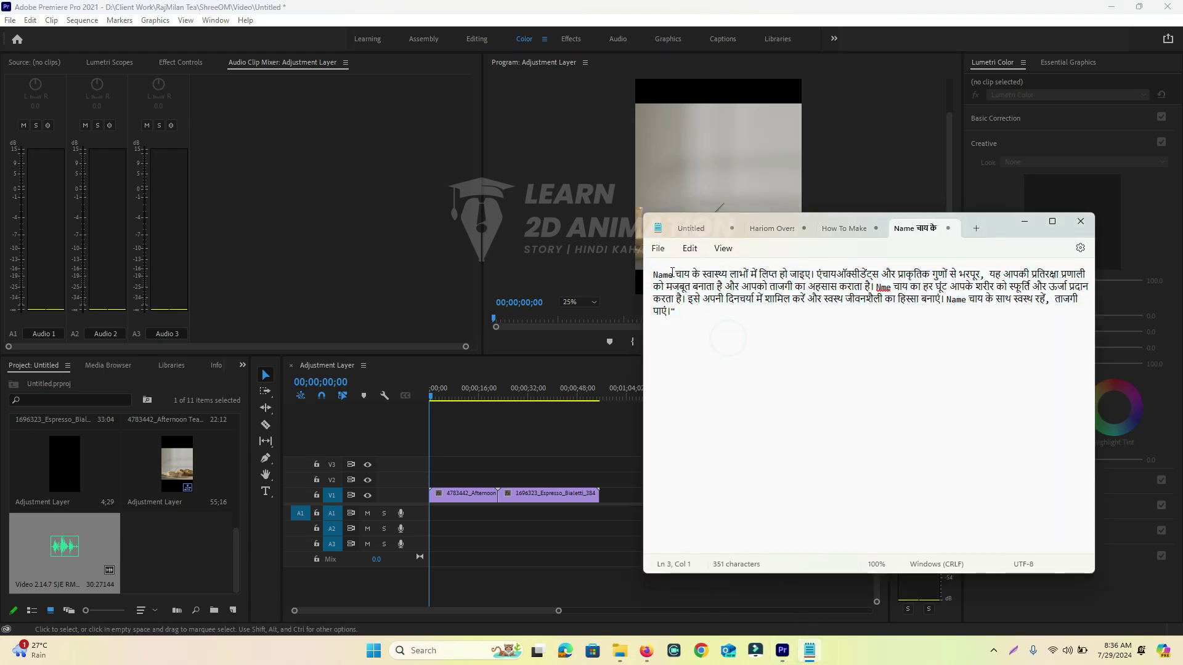
{"action": "double_click", "coordinate": [672, 271]}
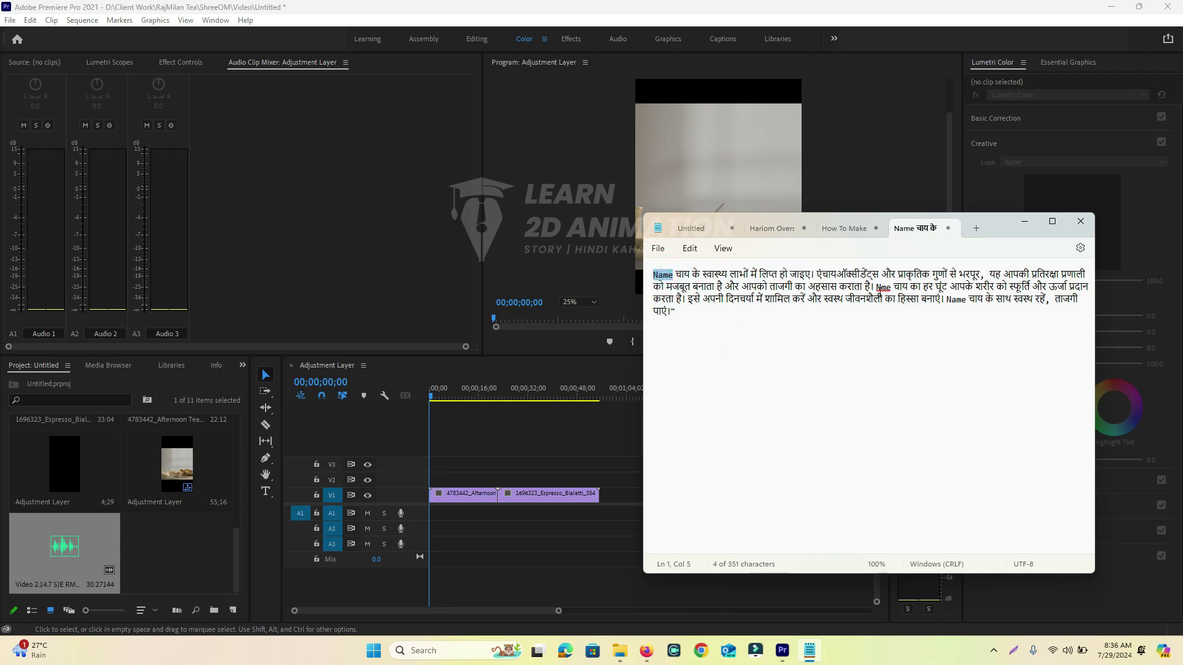
{"action": "left_click", "coordinate": [882, 287]}
{"action": "type", "text": "a"}
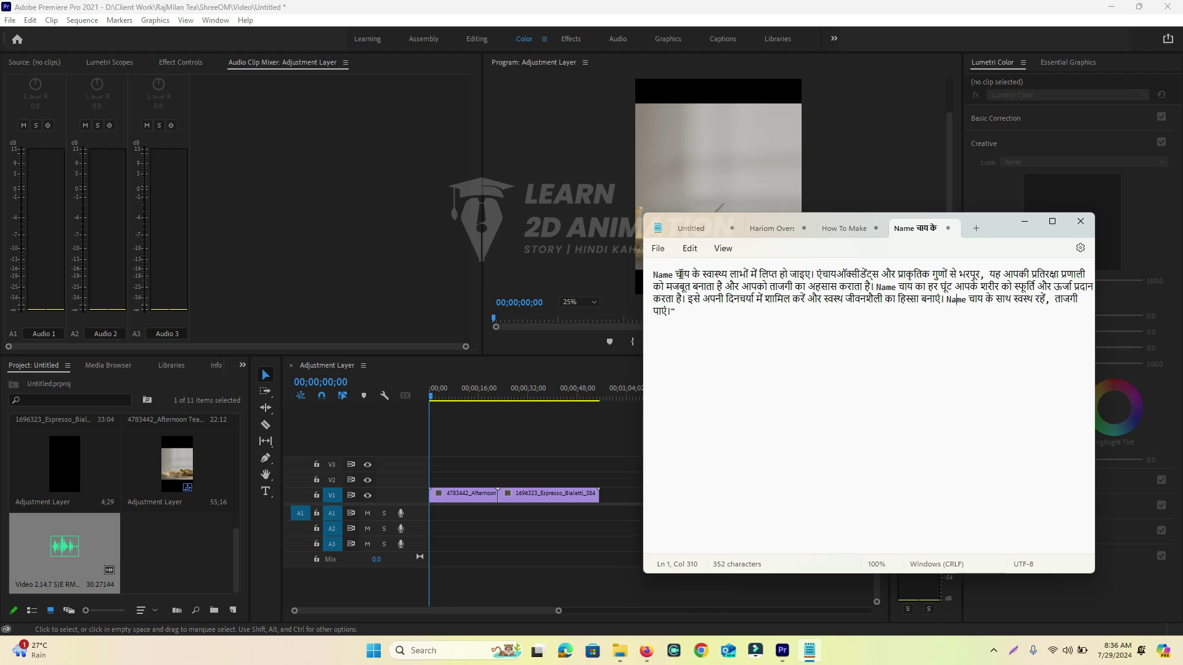
Read through the Hindi tea script sentence by sentence and return to the video project.
{"action": "left_click_drag", "start_coordinate": [677, 275], "coordinate": [833, 278]}
{"action": "left_click", "coordinate": [892, 287]}
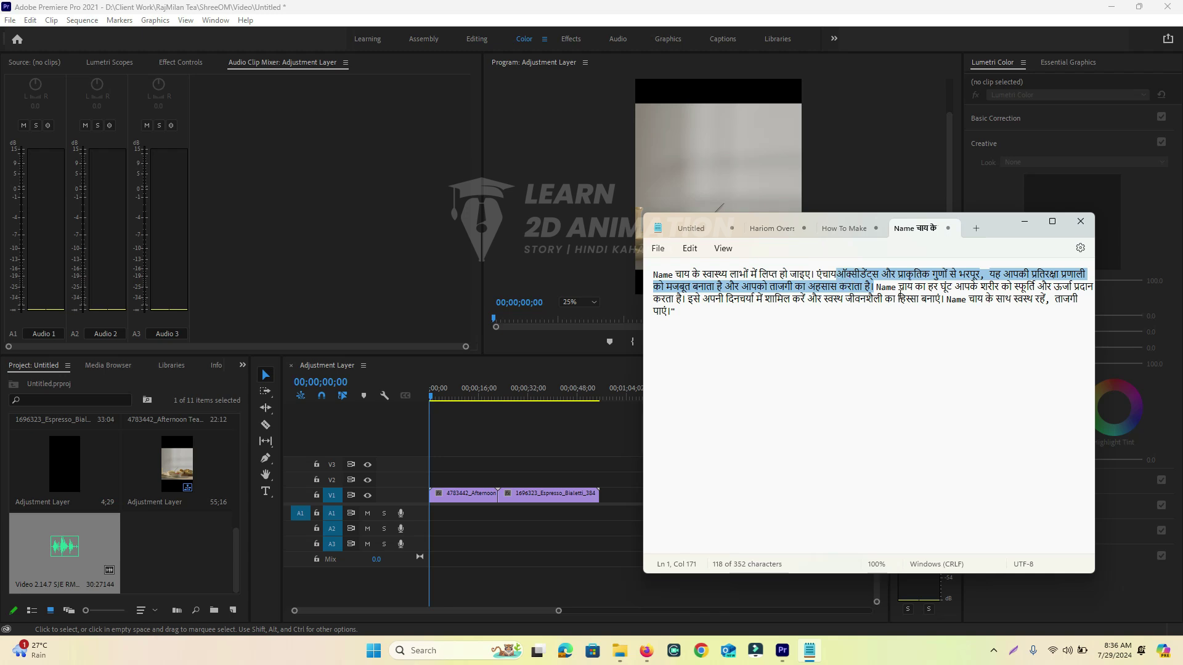
{"action": "left_click_drag", "start_coordinate": [876, 287], "coordinate": [1062, 290]}
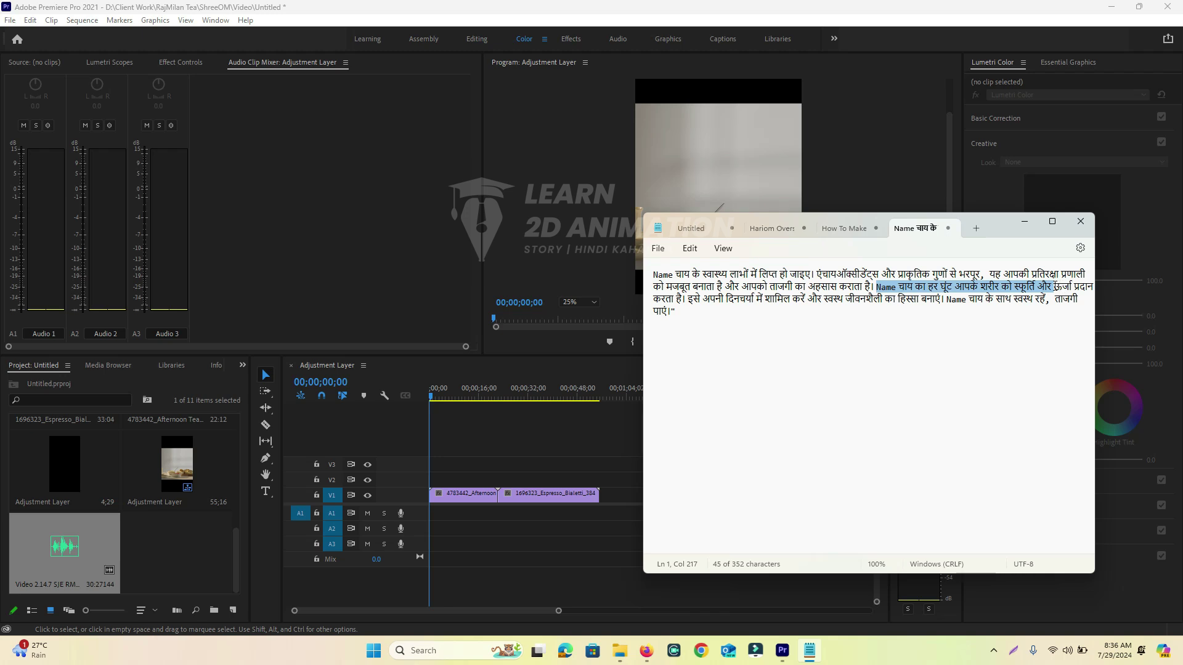
{"action": "left_click", "coordinate": [1072, 287]}
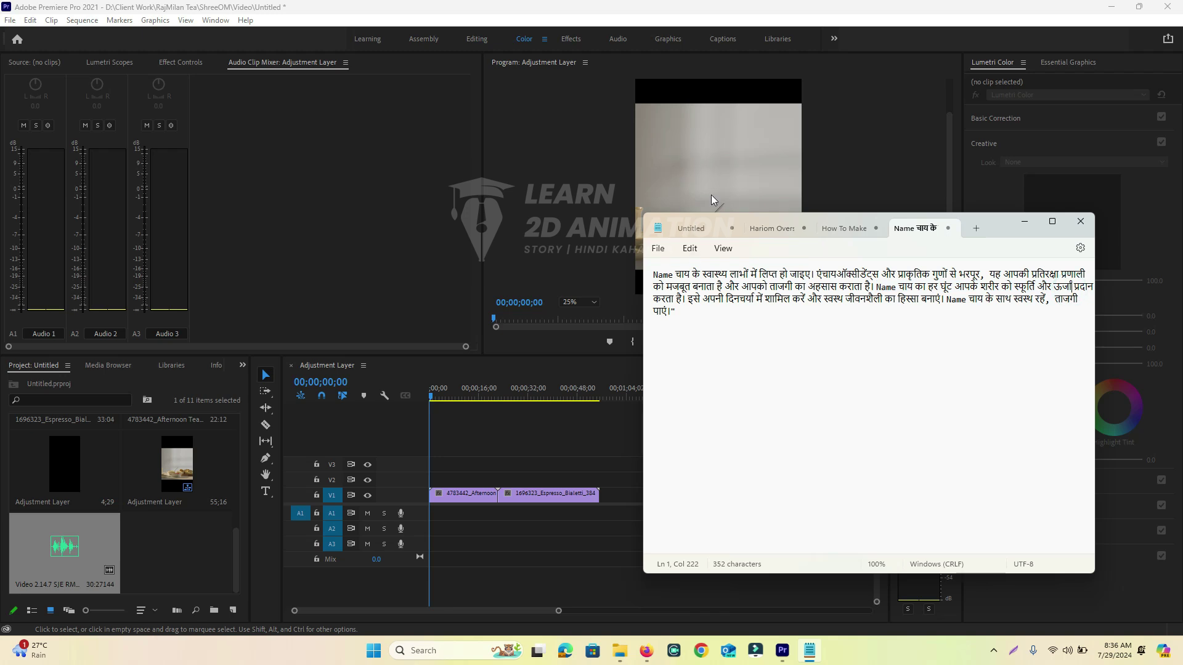
{"action": "left_click_drag", "start_coordinate": [765, 301], "coordinate": [683, 316]}
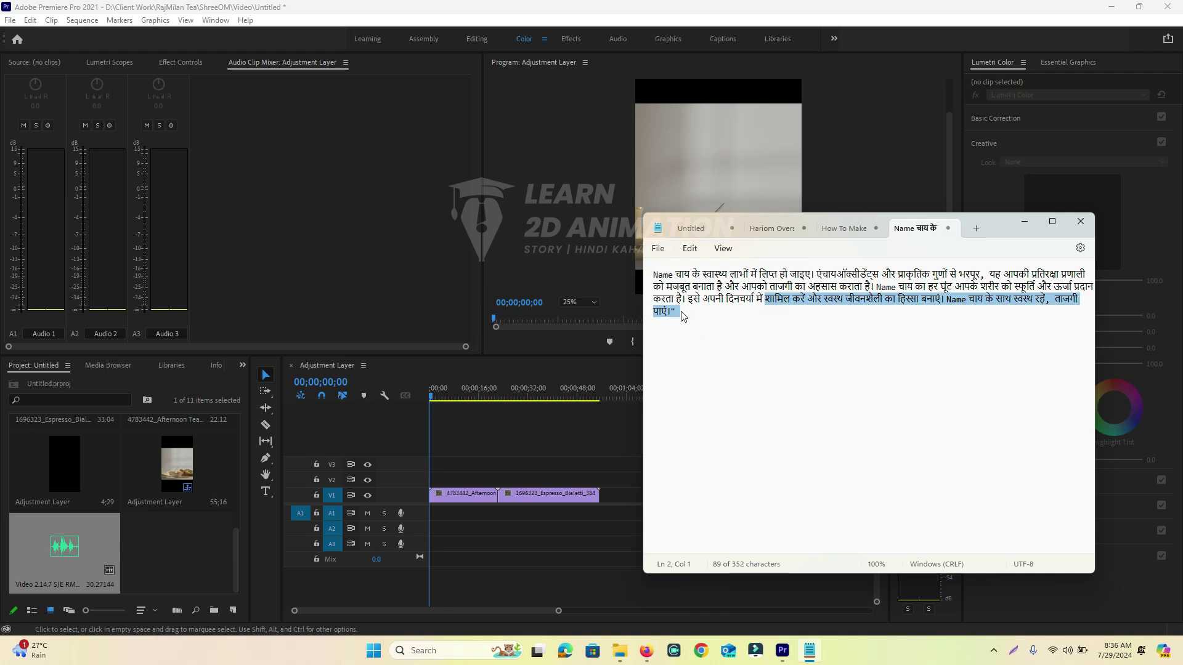
{"action": "left_click", "coordinate": [1024, 221]}
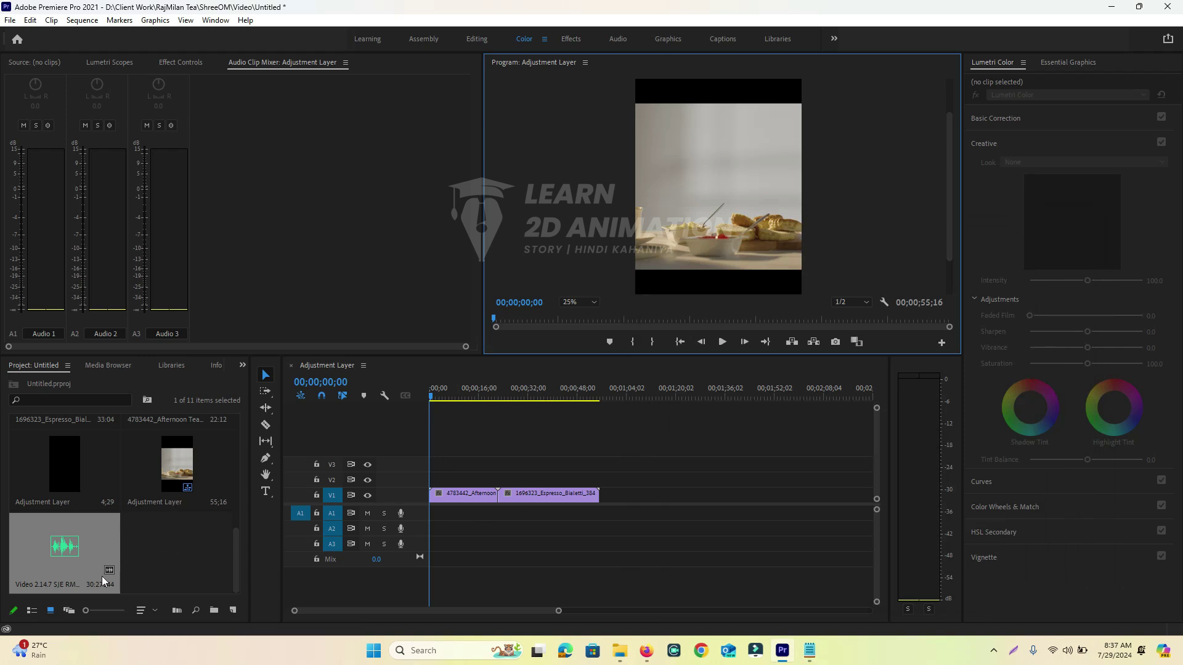
Place the voice-over audio at the start of track A1, play it against the footage, and return the playhead to the start.
{"action": "left_click_drag", "start_coordinate": [72, 552], "coordinate": [474, 510]}
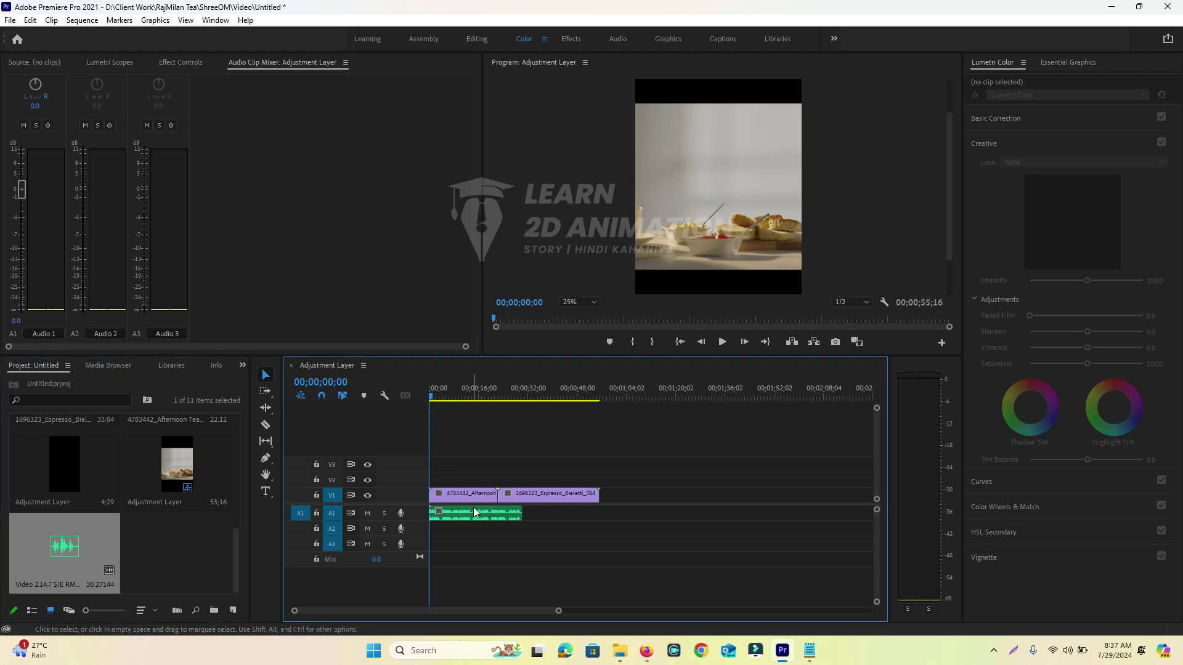
{"action": "key", "text": "space"}
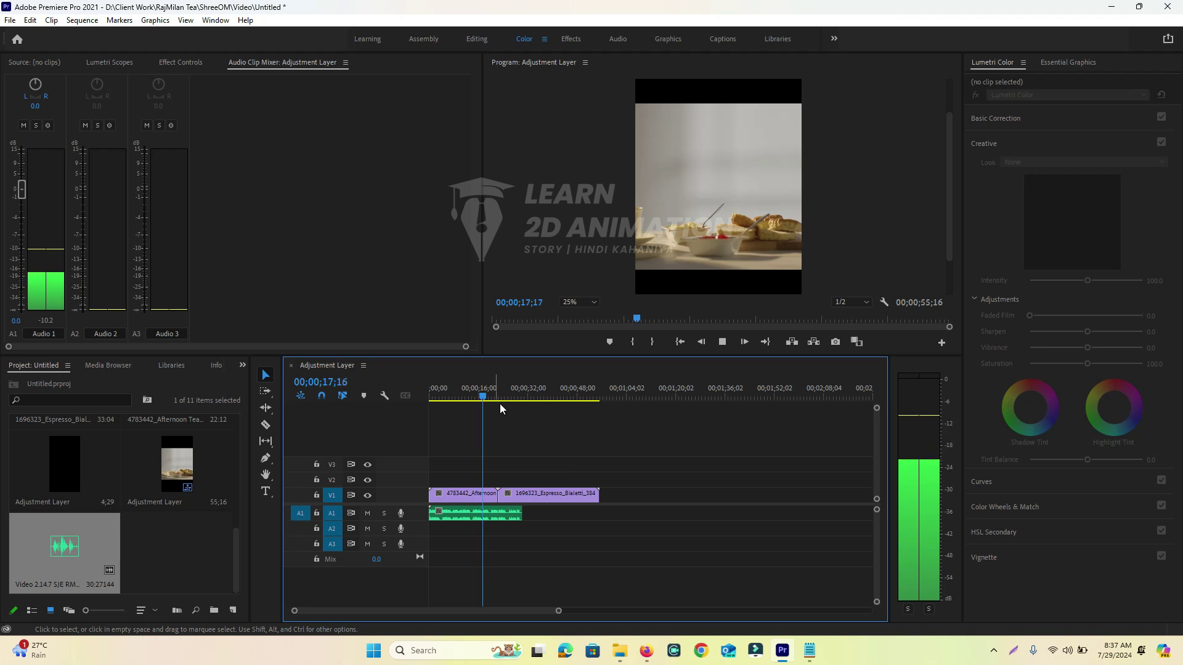
{"action": "left_click", "coordinate": [482, 398]}
{"action": "left_click_drag", "start_coordinate": [482, 397], "coordinate": [440, 397]}
{"action": "key", "text": "space"}
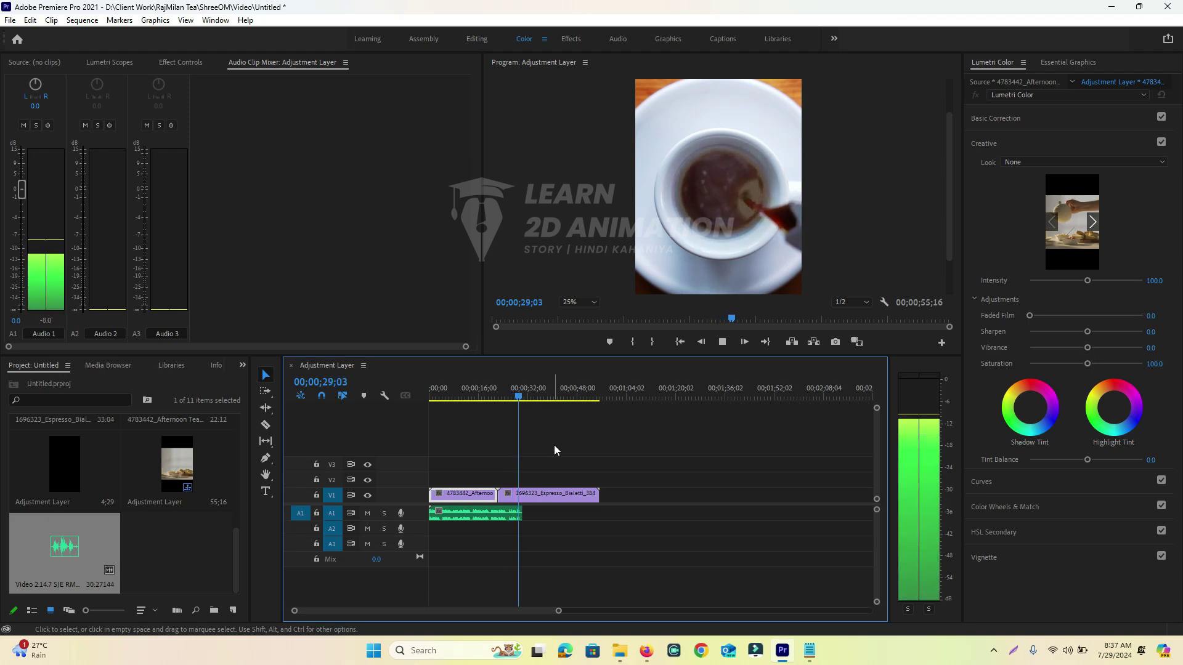
{"action": "left_click", "coordinate": [523, 400]}
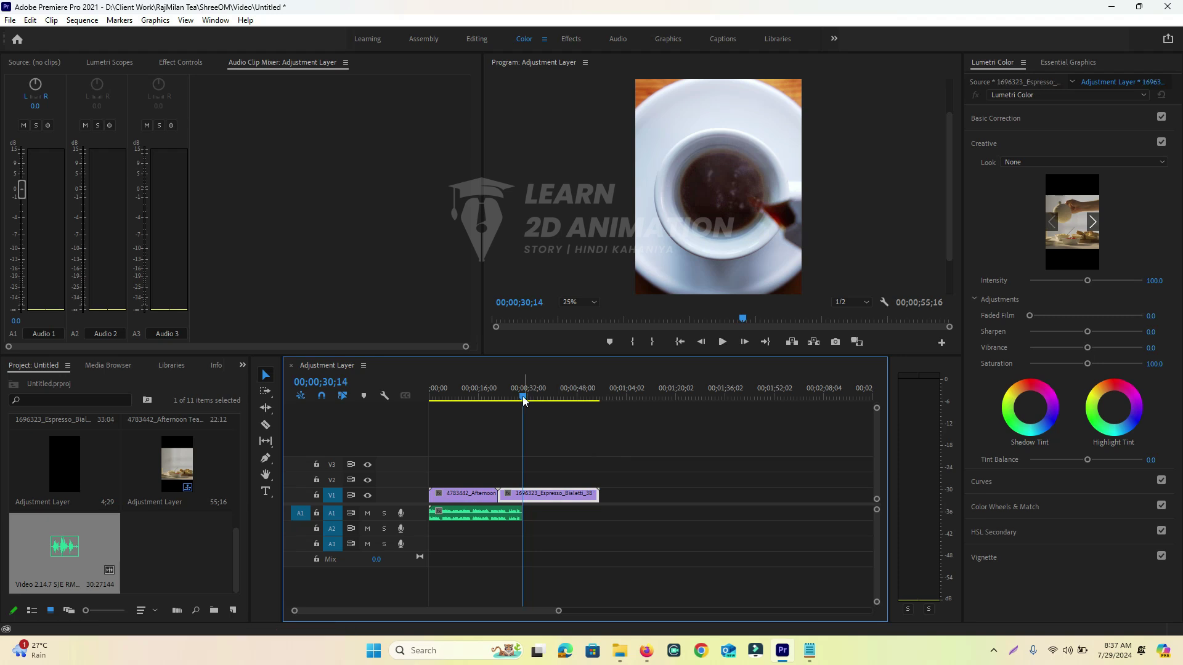
{"action": "left_click_drag", "start_coordinate": [523, 399], "coordinate": [415, 404]}
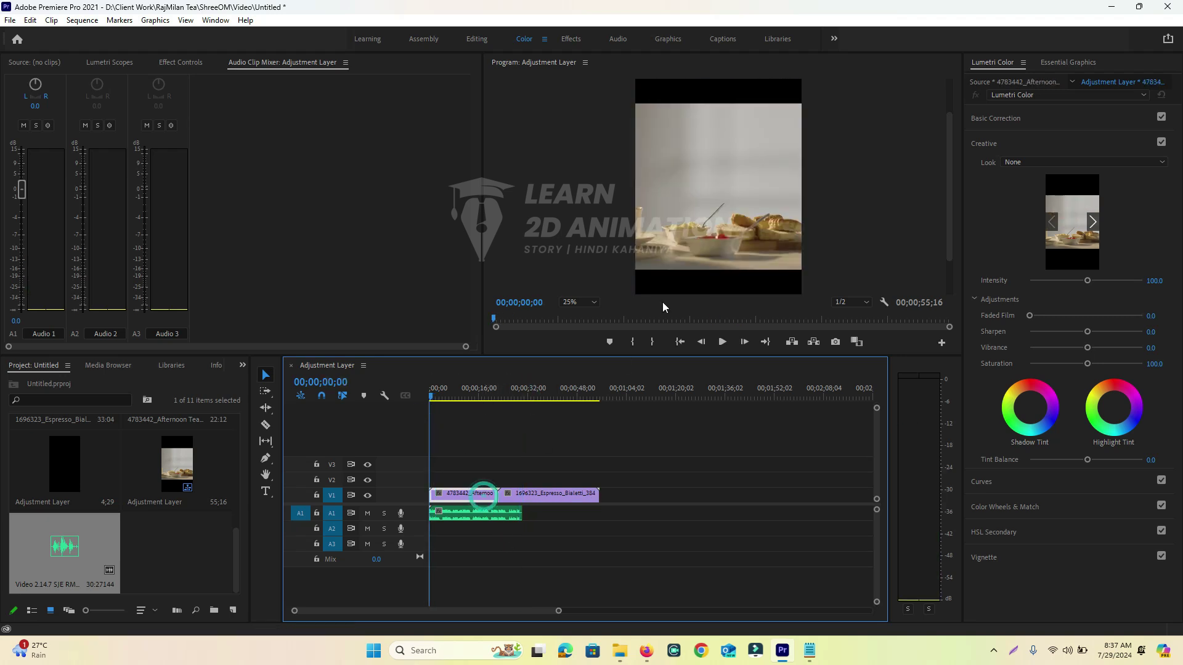
Set the program monitor's zoom level to Fit and select the first clip on track V1.
{"action": "left_click", "coordinate": [696, 224]}
{"action": "left_click", "coordinate": [593, 302]}
{"action": "left_click", "coordinate": [581, 320]}
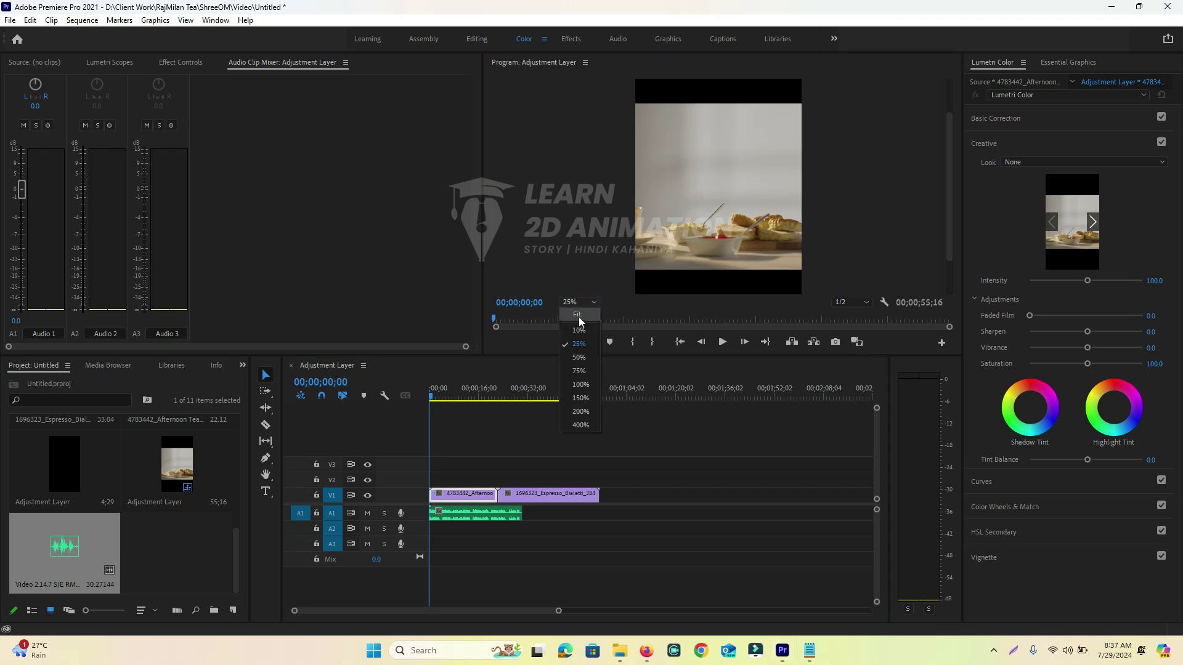
{"action": "left_click", "coordinate": [712, 202]}
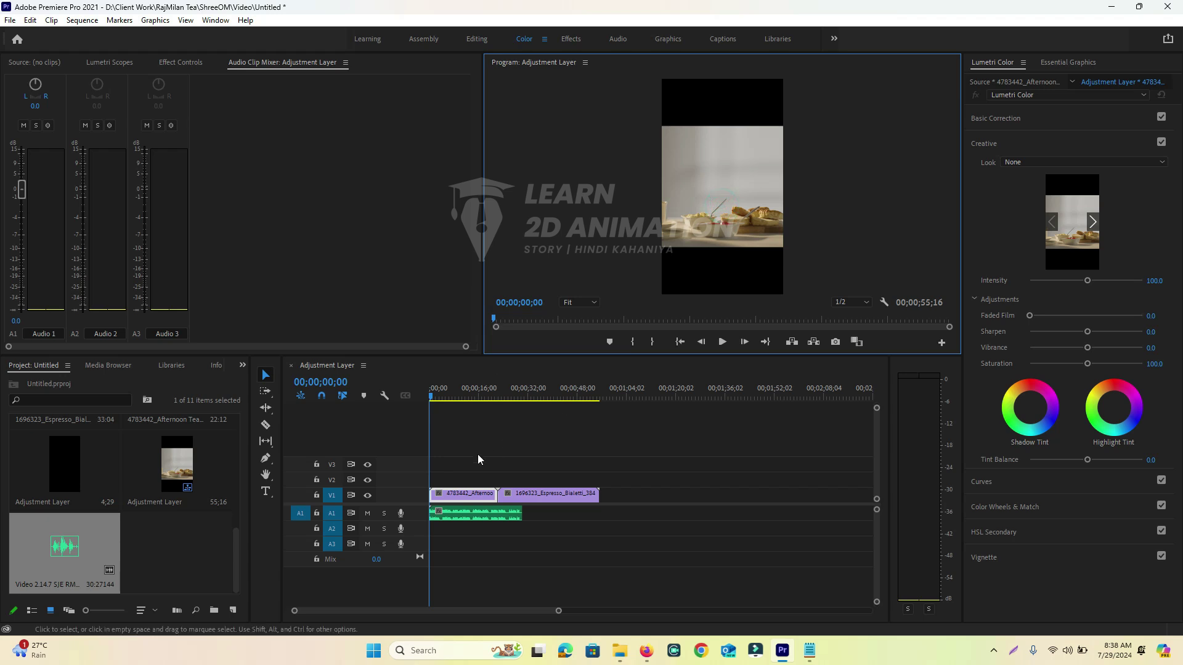
{"action": "left_click", "coordinate": [453, 495]}
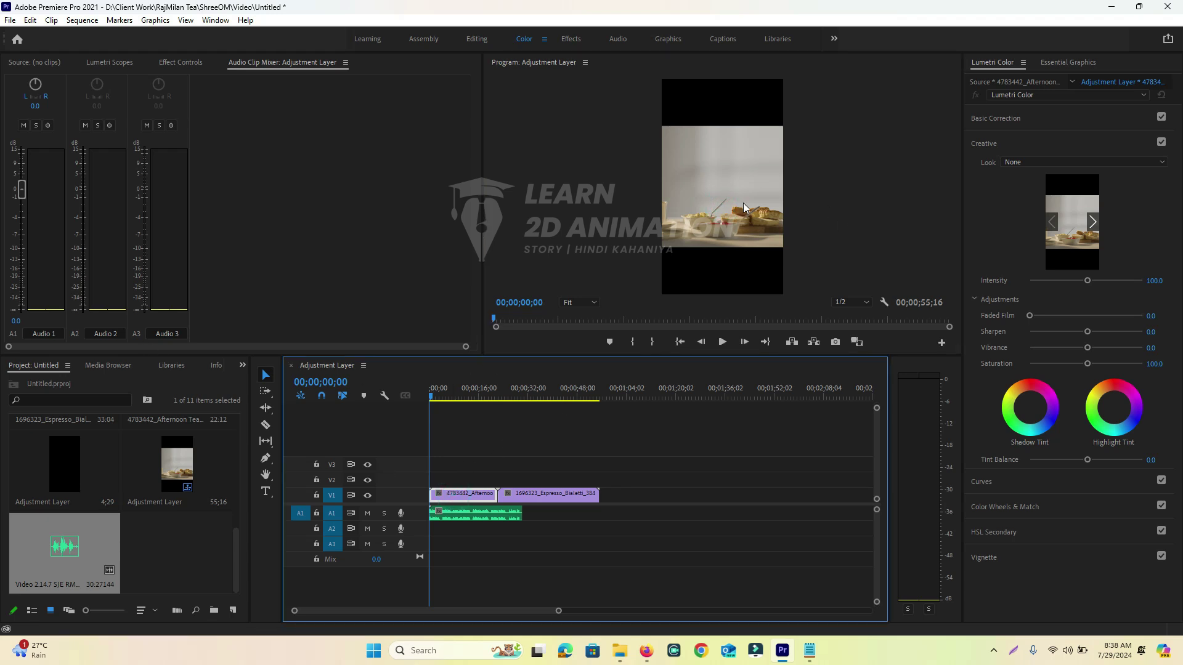
Try to place the Adjustment Layer on track V2 at the start of the sequence, above the first clip.
{"action": "left_click_drag", "start_coordinate": [57, 477], "coordinate": [436, 480]}
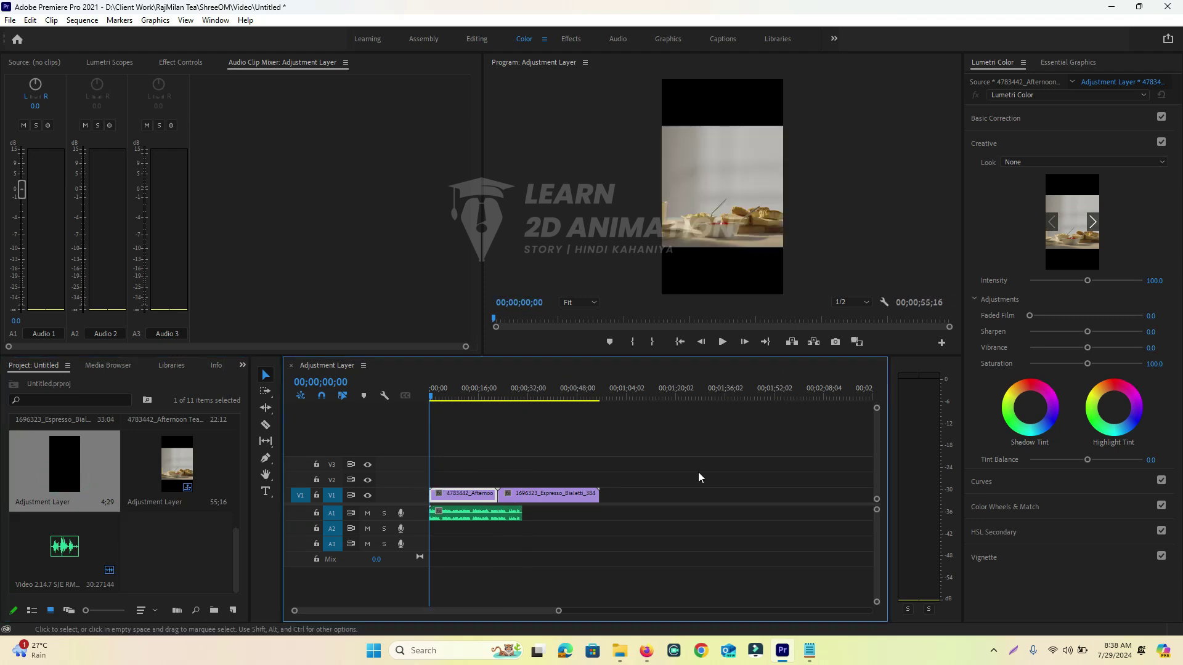
{"action": "left_click", "coordinate": [675, 509]}
{"action": "left_click_drag", "start_coordinate": [660, 498], "coordinate": [647, 494]}
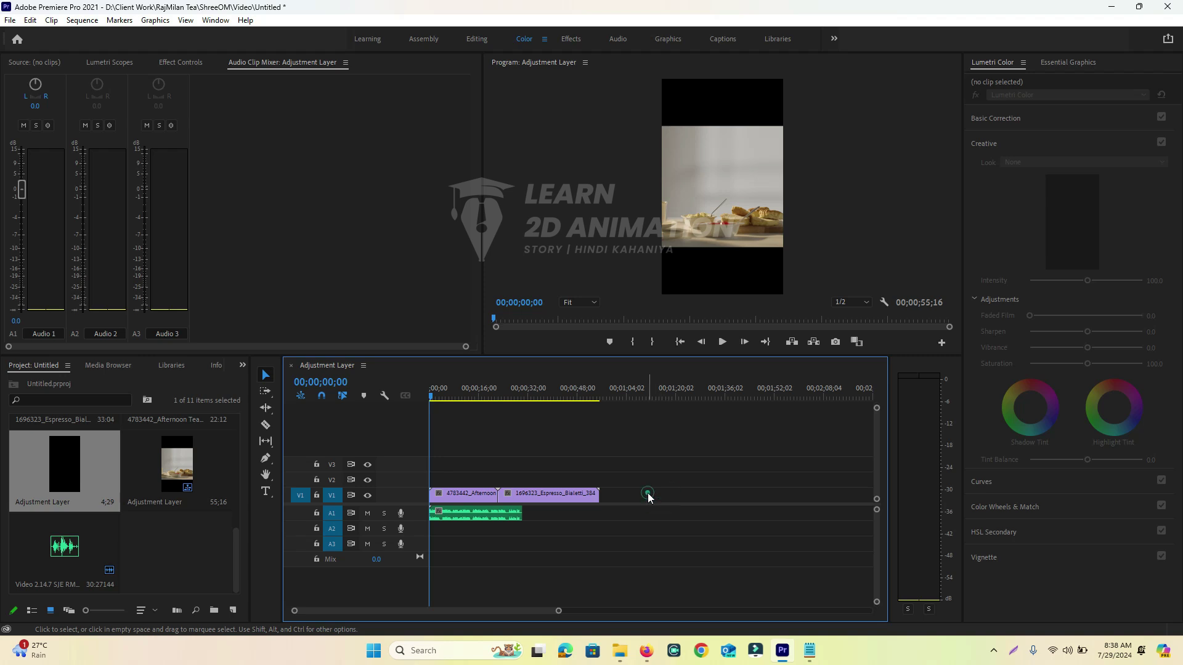
Add a rectangle graphic and shape it into a thin diagonal band rotated -33° at about 742, 1261.
{"action": "left_click", "coordinate": [1066, 64]}
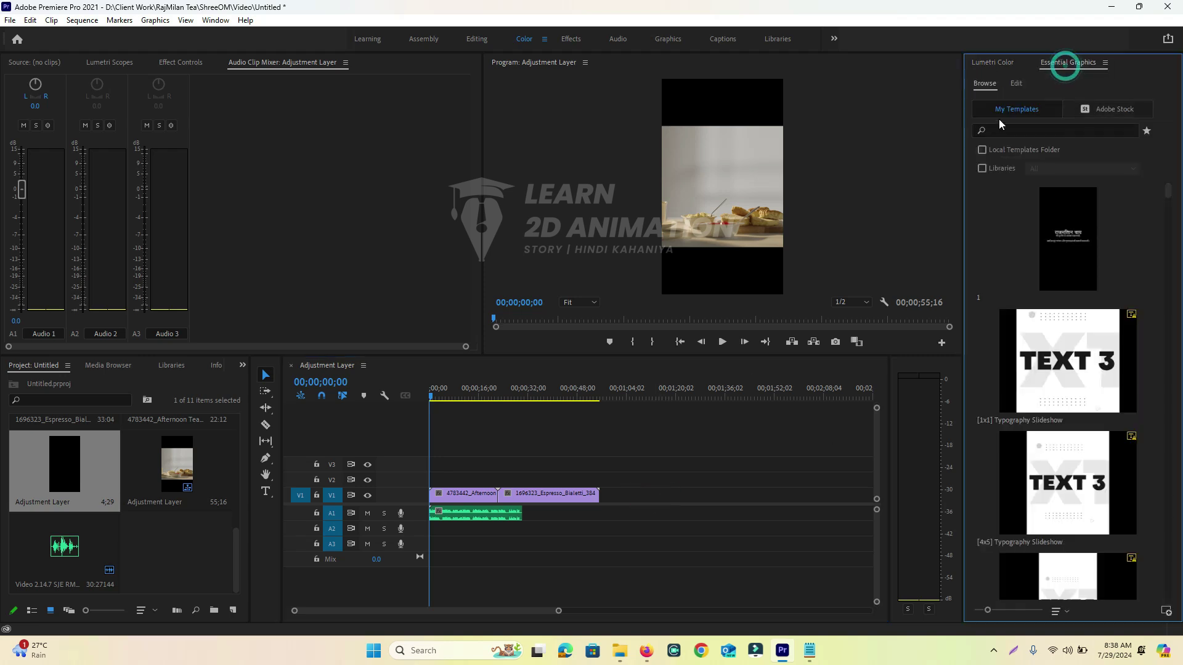
{"action": "left_click", "coordinate": [1016, 83]}
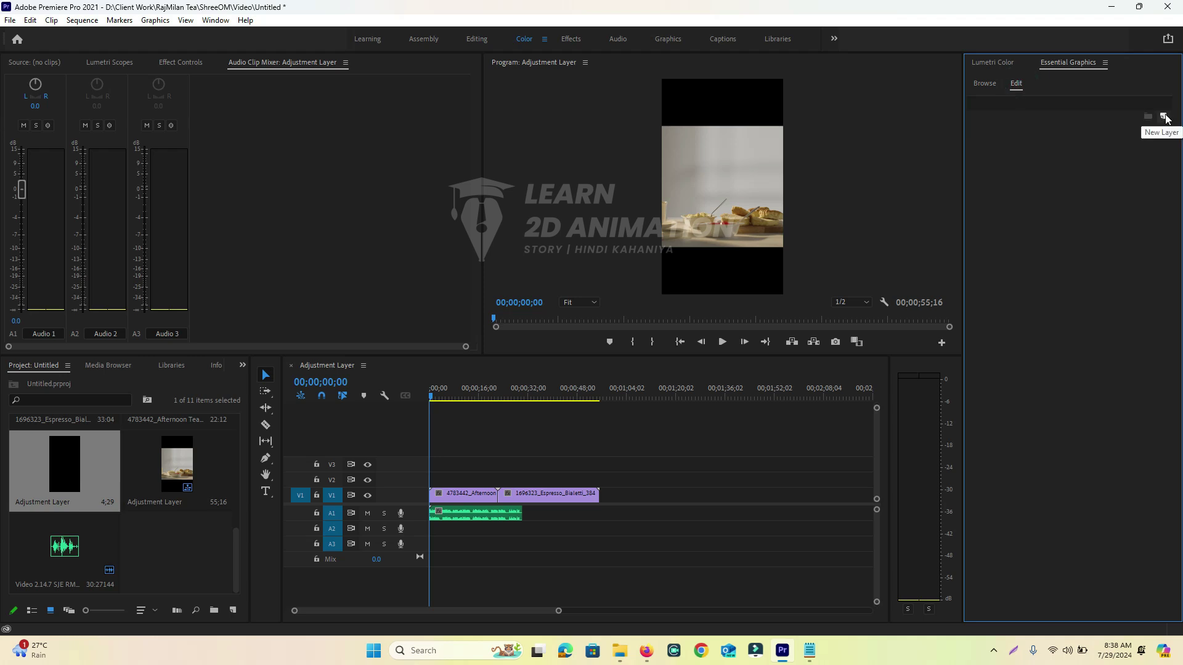
{"action": "left_click", "coordinate": [1164, 117]}
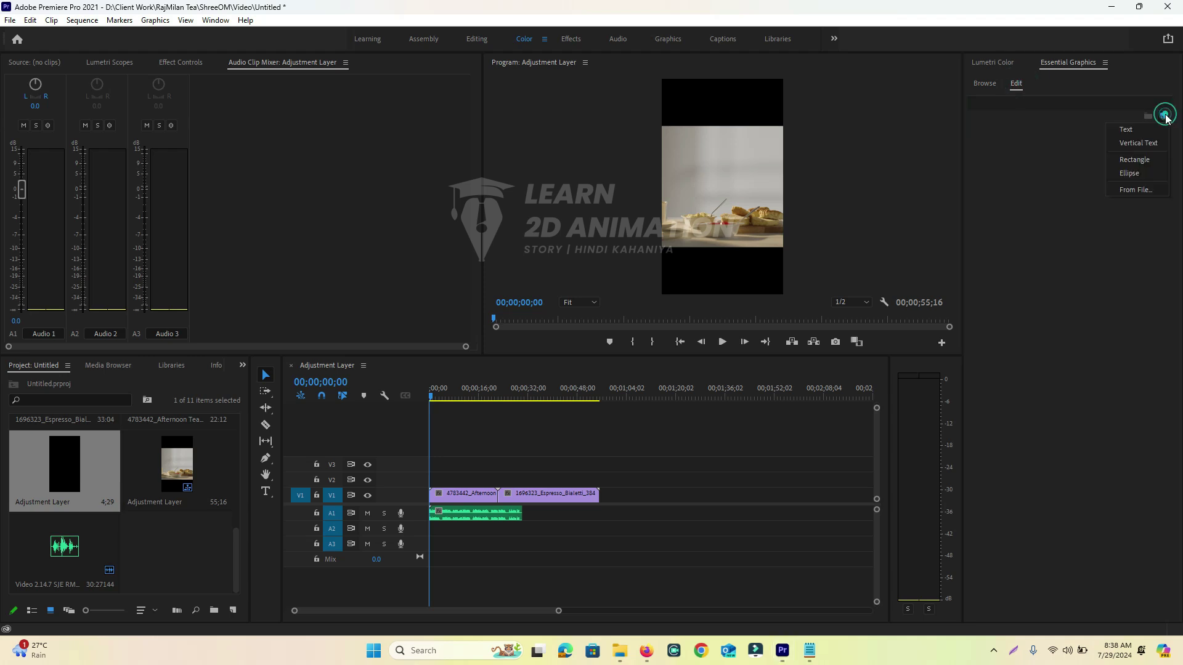
{"action": "left_click", "coordinate": [1140, 161]}
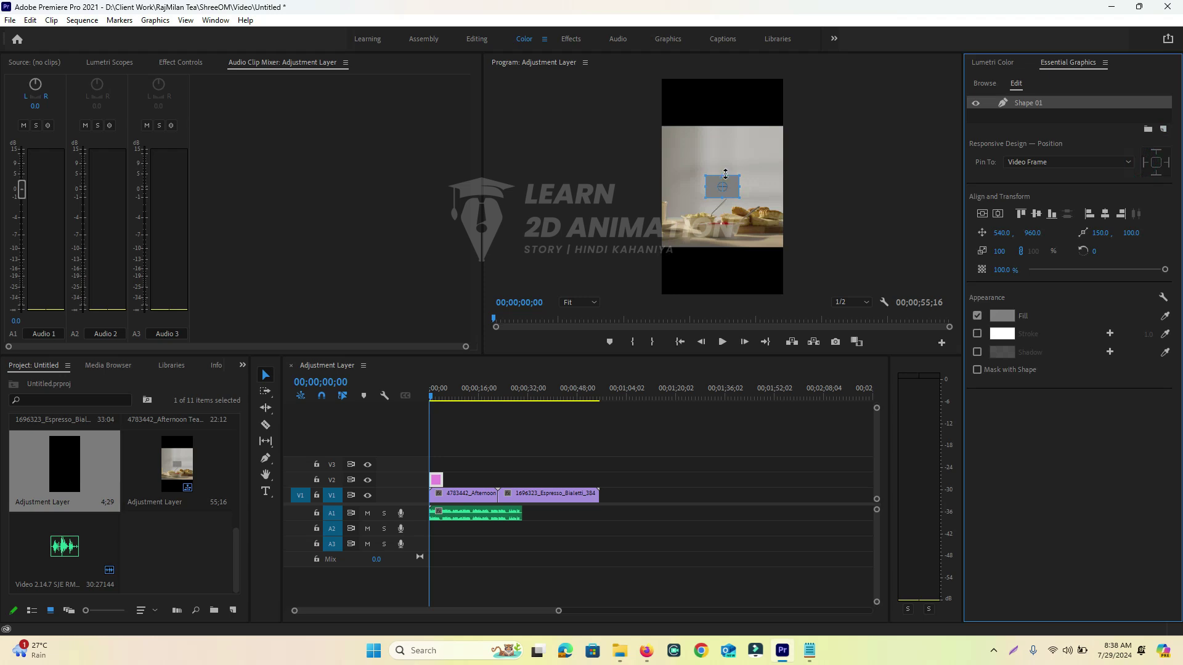
{"action": "left_click_drag", "start_coordinate": [739, 187], "coordinate": [793, 207]}
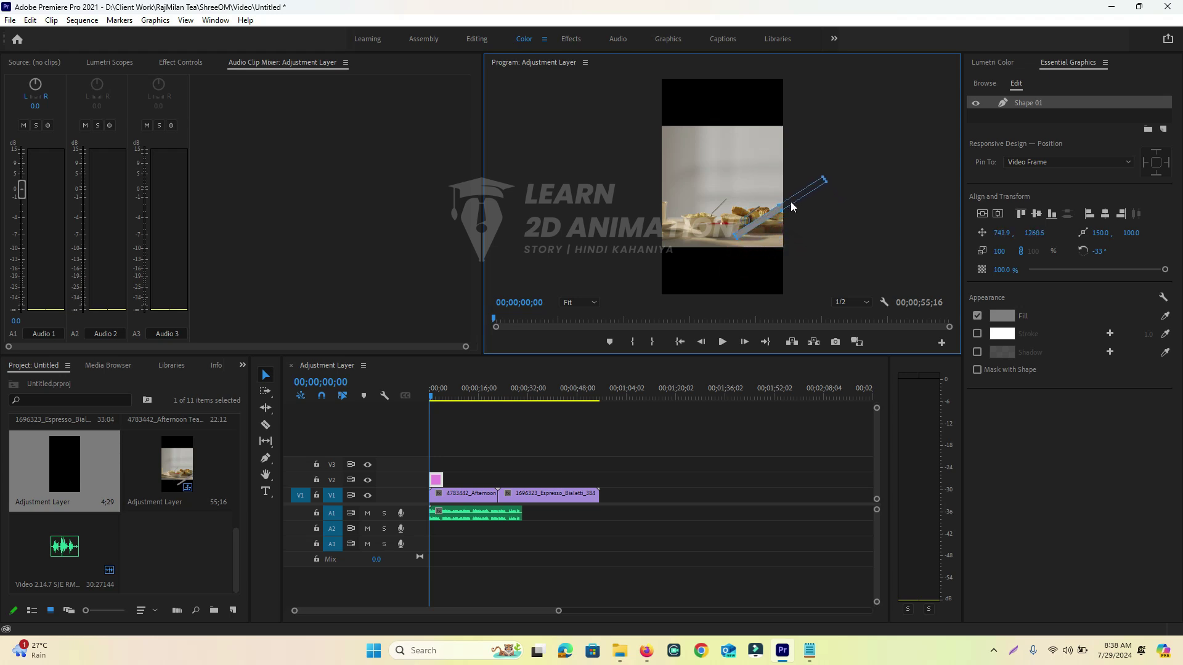
{"action": "left_click", "coordinate": [791, 240]}
Add a second rectangle layer to the same graphic and stretch it wider than the video frame.
{"action": "left_click", "coordinate": [436, 477]}
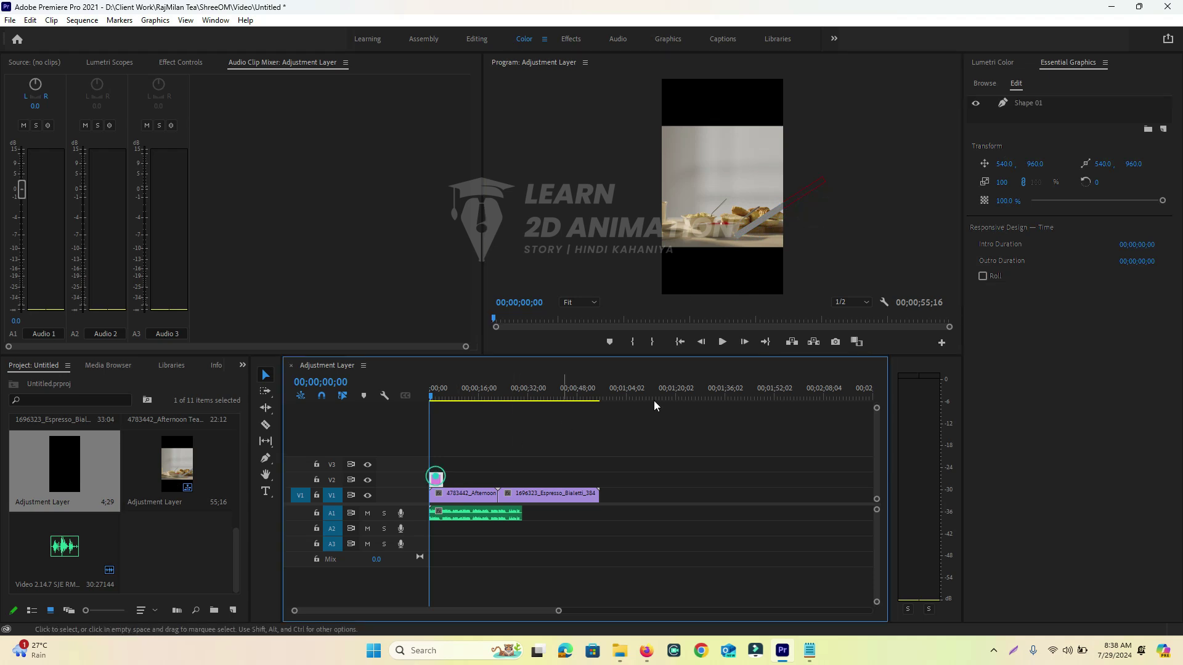
{"action": "left_click", "coordinate": [1163, 129]}
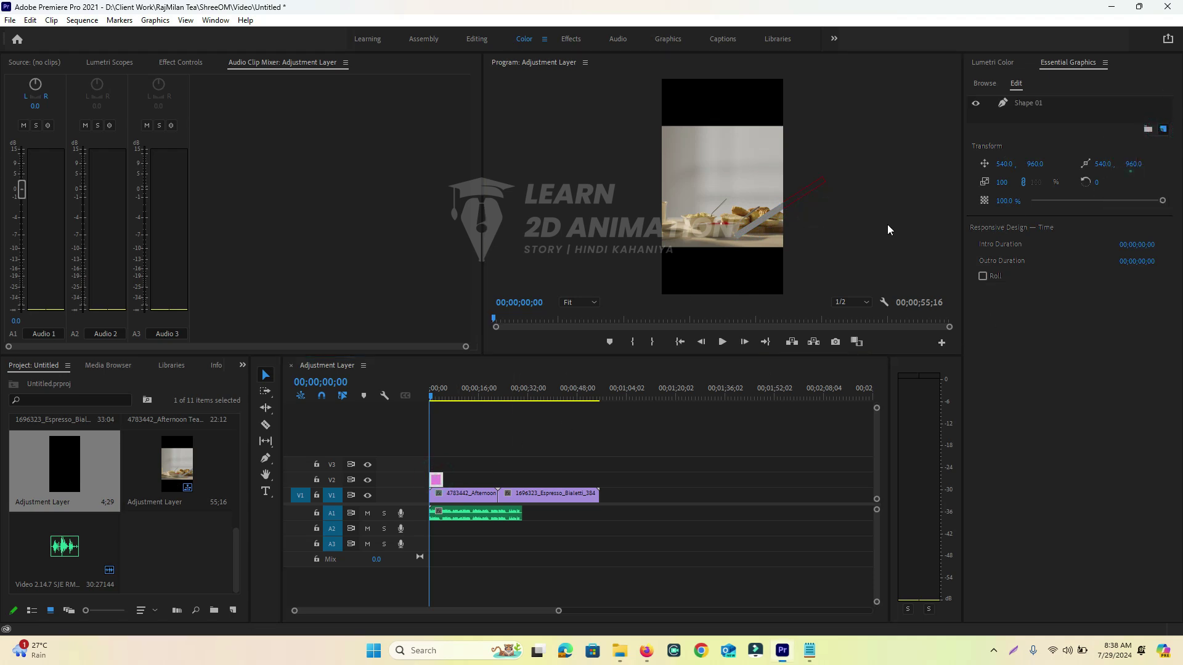
{"action": "left_click", "coordinate": [1131, 172]}
{"action": "left_click_drag", "start_coordinate": [740, 186], "coordinate": [757, 255]}
{"action": "left_click_drag", "start_coordinate": [705, 215], "coordinate": [645, 224]}
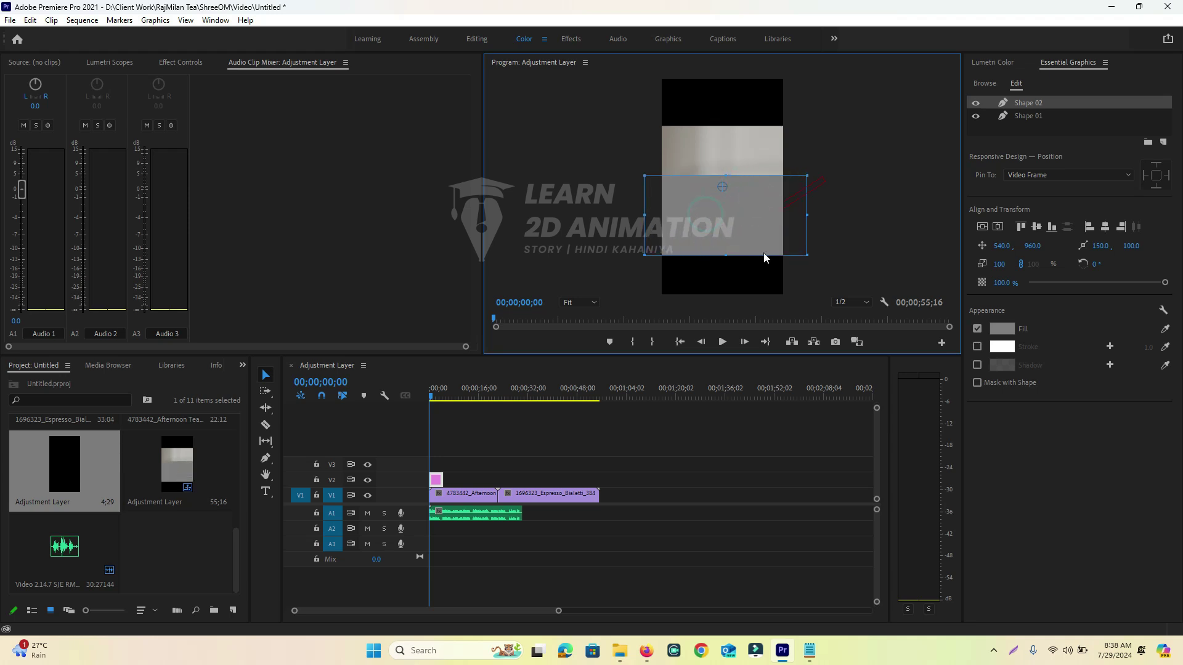
Rotate the large rectangle to -32° and position it at about 617, 1810 to cover the frame's lower-right corner.
{"action": "left_click_drag", "start_coordinate": [812, 260], "coordinate": [821, 196]}
{"action": "left_click_drag", "start_coordinate": [747, 186], "coordinate": [745, 263]}
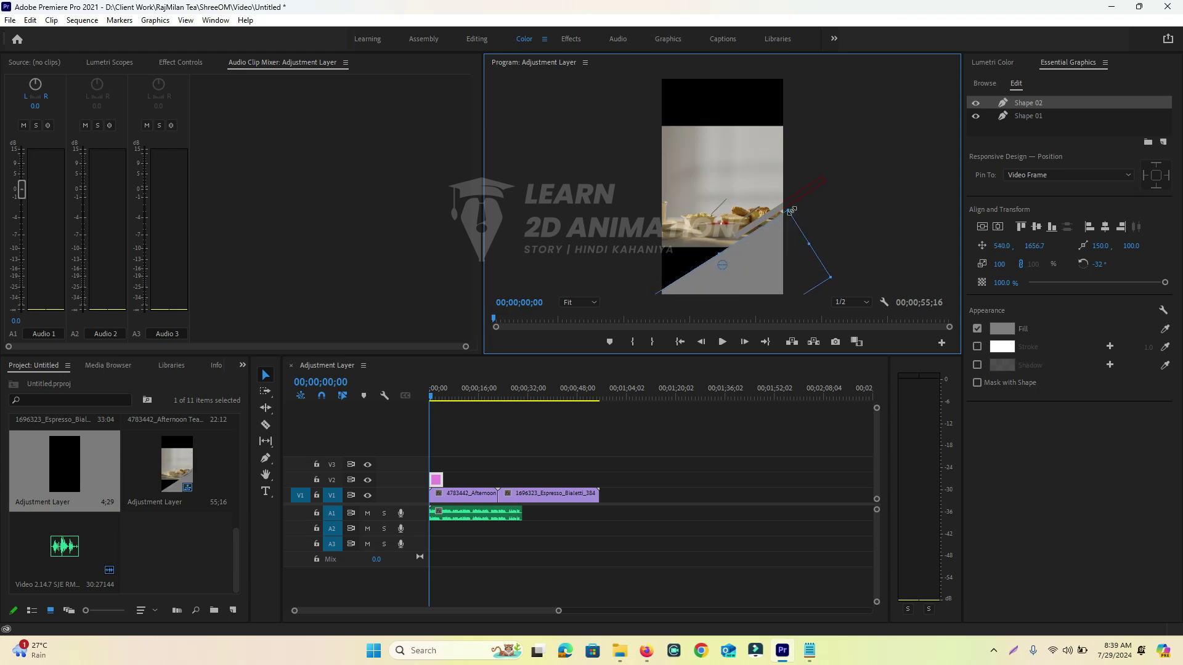
{"action": "left_click_drag", "start_coordinate": [721, 253], "coordinate": [704, 230]}
{"action": "left_click_drag", "start_coordinate": [815, 225], "coordinate": [825, 216]}
{"action": "left_click_drag", "start_coordinate": [756, 245], "coordinate": [763, 256]}
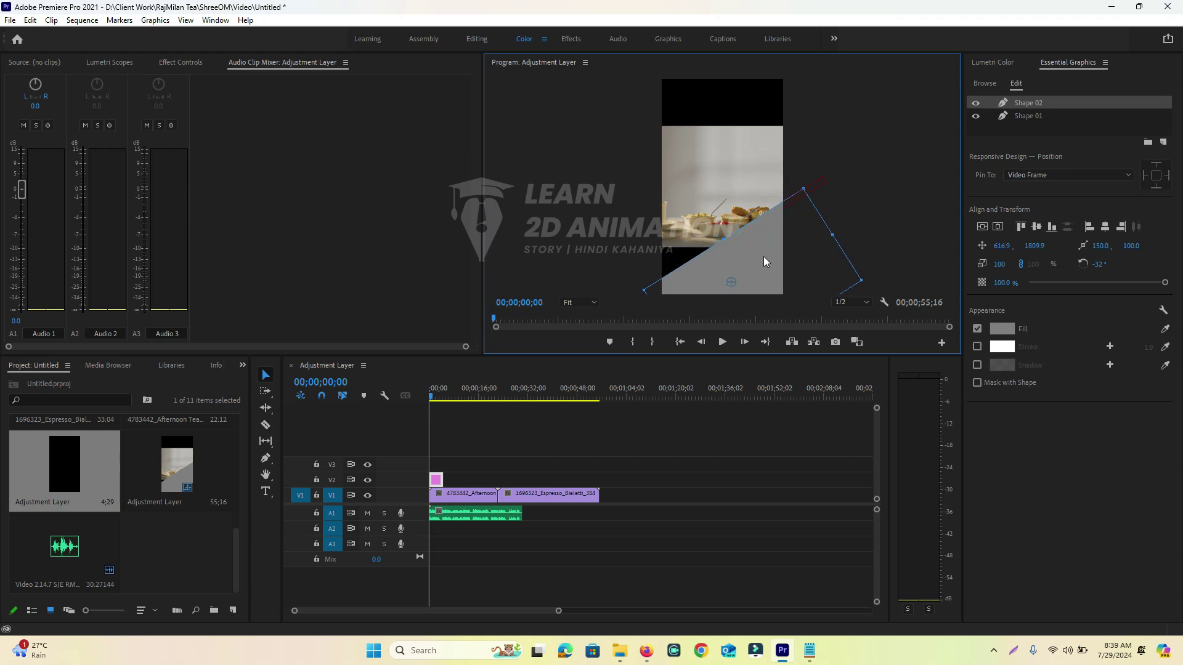
Move the thin diagonal band to about 545, 1277 so it runs along the large rectangle's slanted edge.
{"action": "left_click", "coordinate": [836, 169]}
{"action": "left_click", "coordinate": [821, 183]}
{"action": "left_click", "coordinate": [821, 183]}
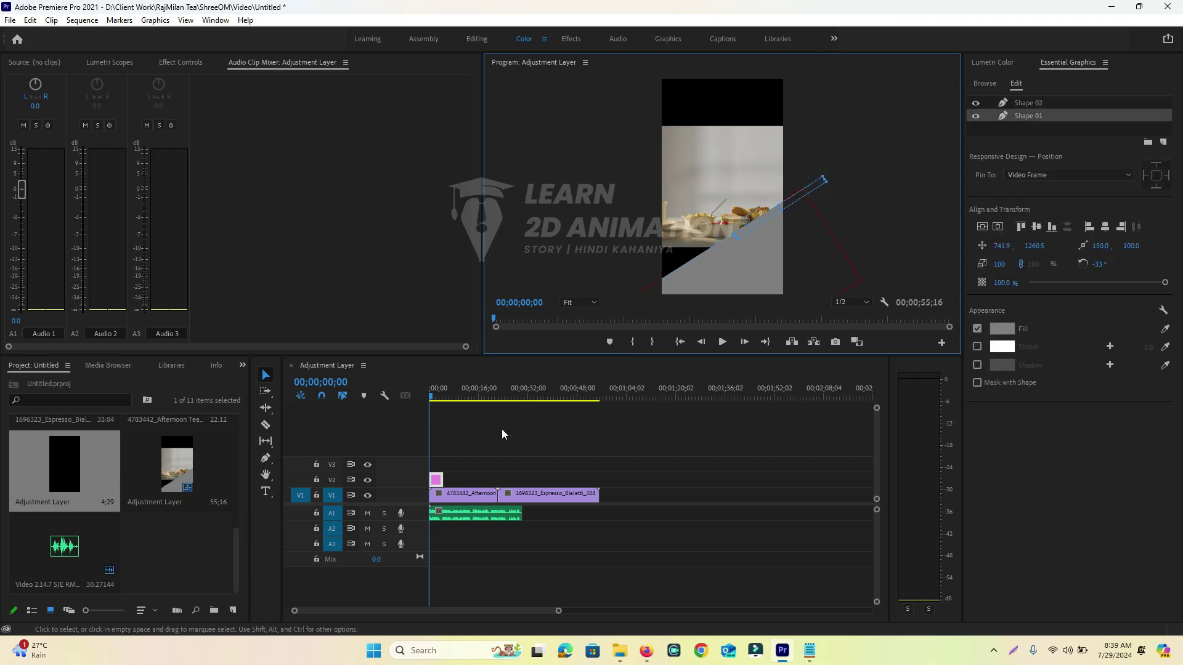
{"action": "left_click_drag", "start_coordinate": [814, 189], "coordinate": [793, 192]}
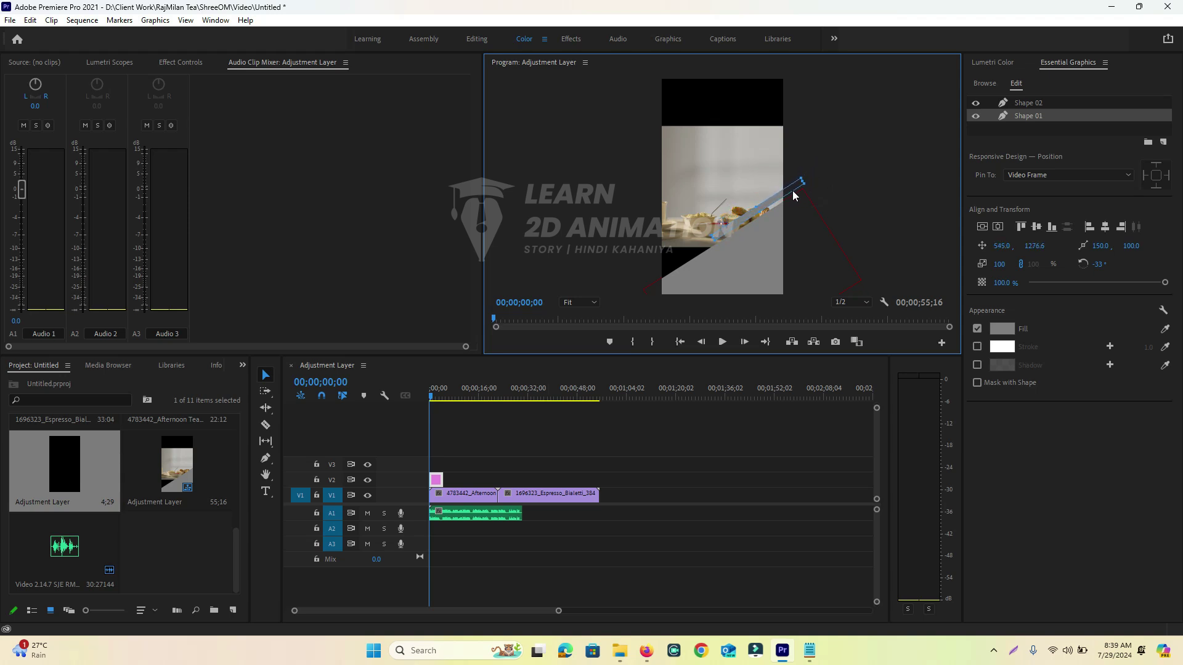
Duplicate the thin diagonal band and place the copy at about -513, 1864, beyond the video frame's lower-left edge.
{"action": "left_click", "coordinate": [439, 480]}
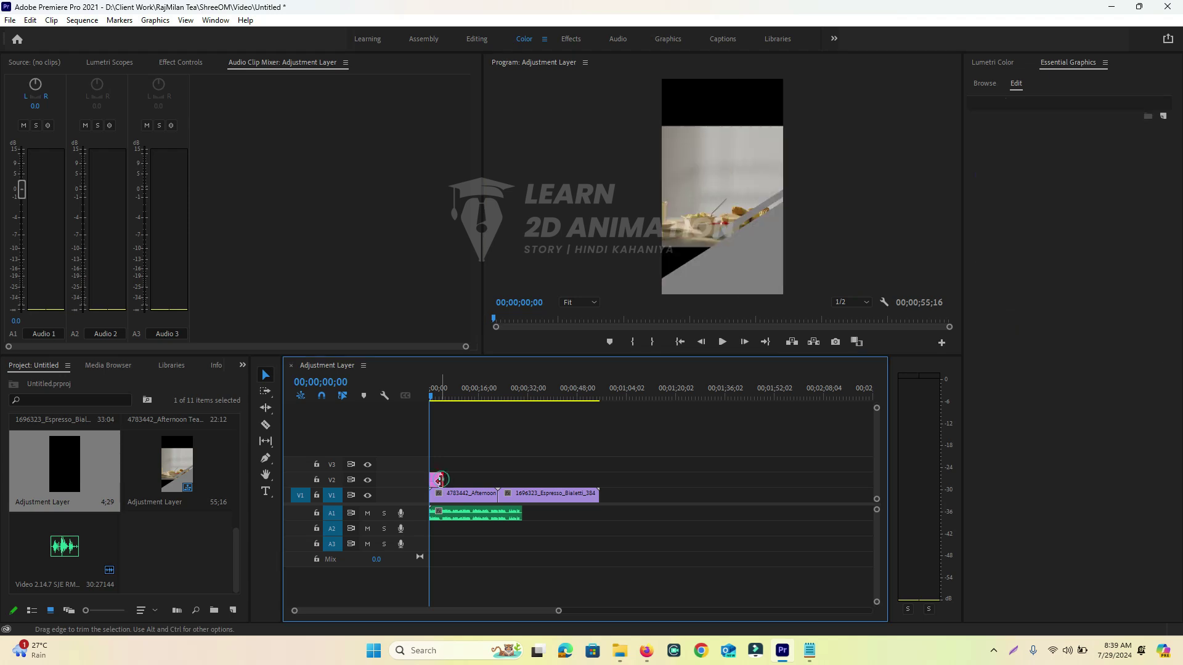
{"action": "left_click", "coordinate": [760, 213]}
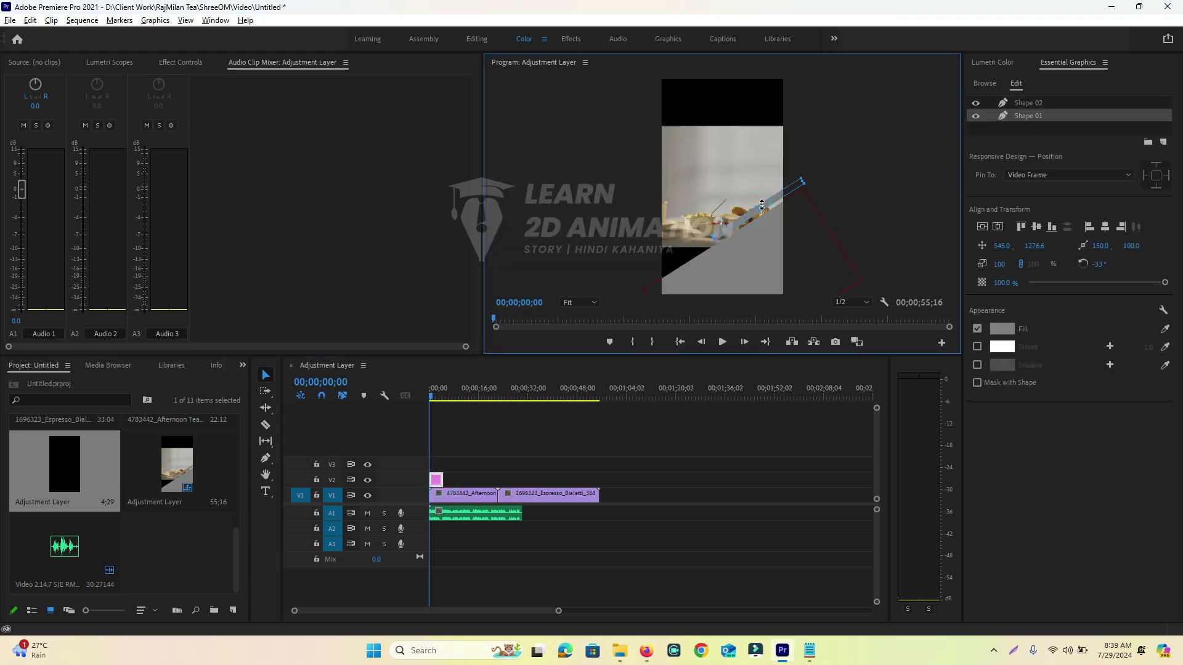
{"action": "left_click", "coordinate": [736, 239], "text": "shift"}
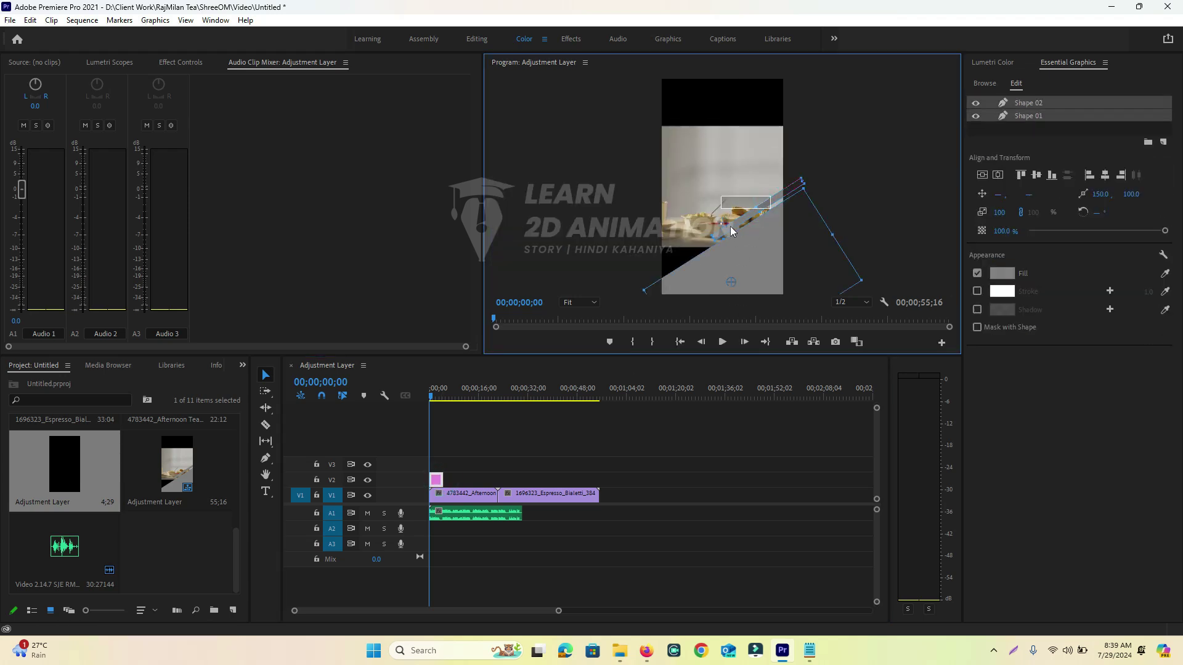
{"action": "left_click", "coordinate": [830, 178]}
{"action": "left_click_drag", "start_coordinate": [774, 196], "coordinate": [715, 226]}
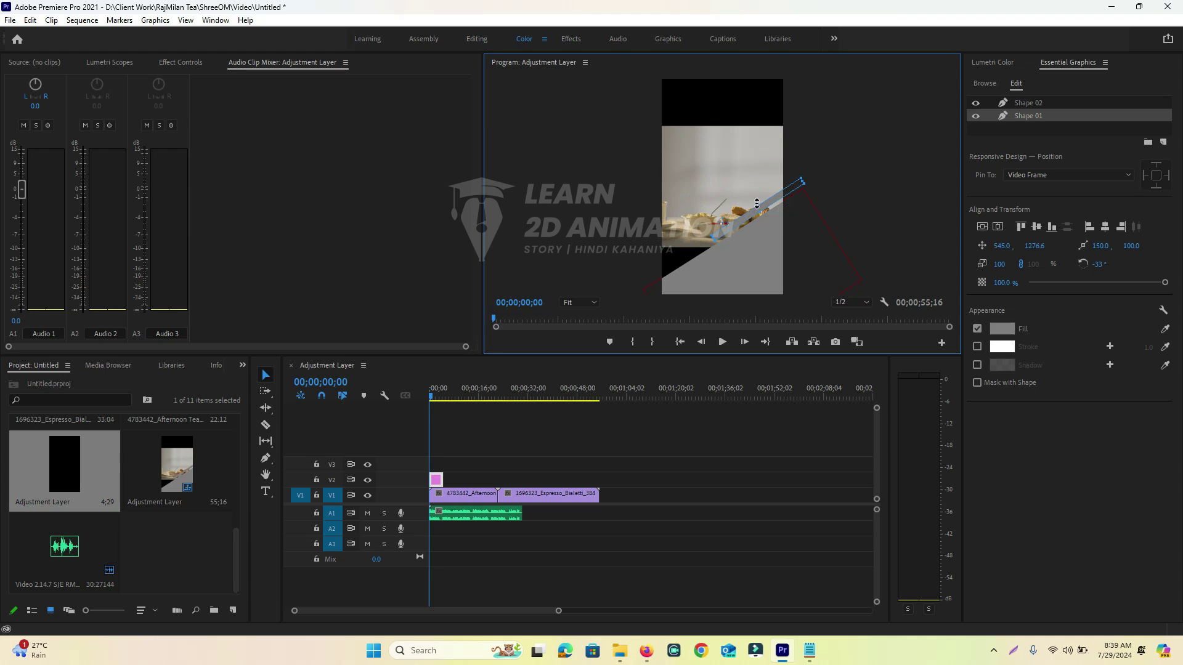
{"action": "left_click_drag", "start_coordinate": [761, 205], "coordinate": [636, 275]}
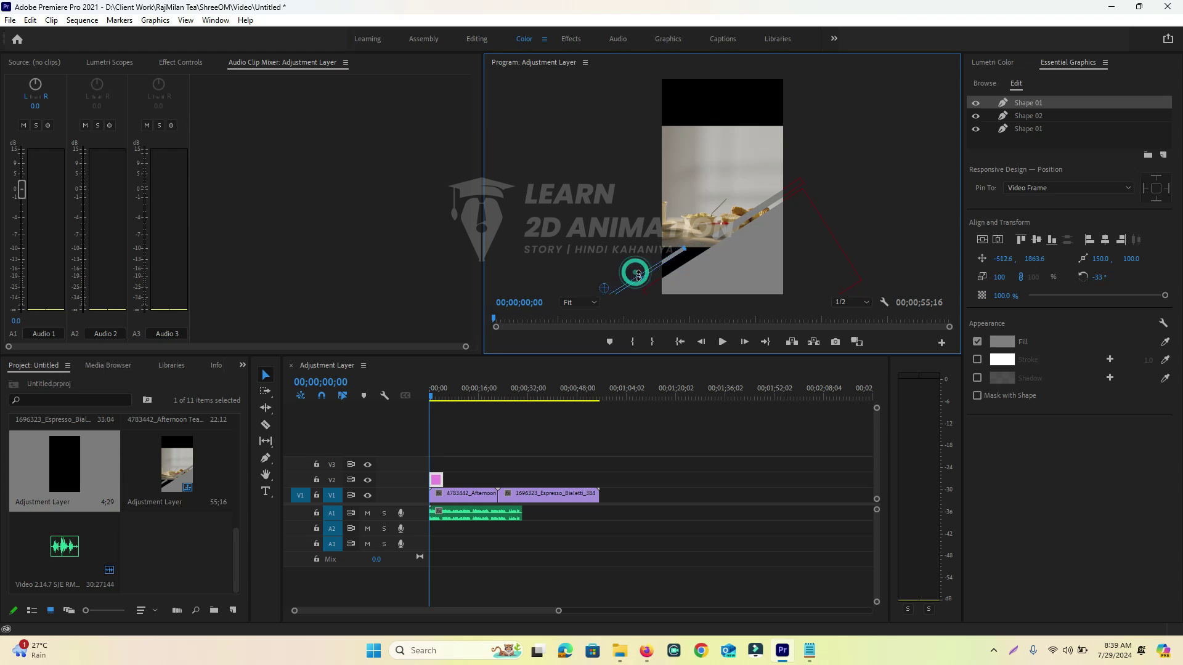
Move the duplicated thin band to about -507, 1952 so it runs along the large rectangle's slanted edge.
{"action": "key", "text": "space"}
{"action": "key", "text": "space"}
{"action": "left_click", "coordinate": [669, 263]}
{"action": "left_click_drag", "start_coordinate": [680, 261], "coordinate": [674, 272]}
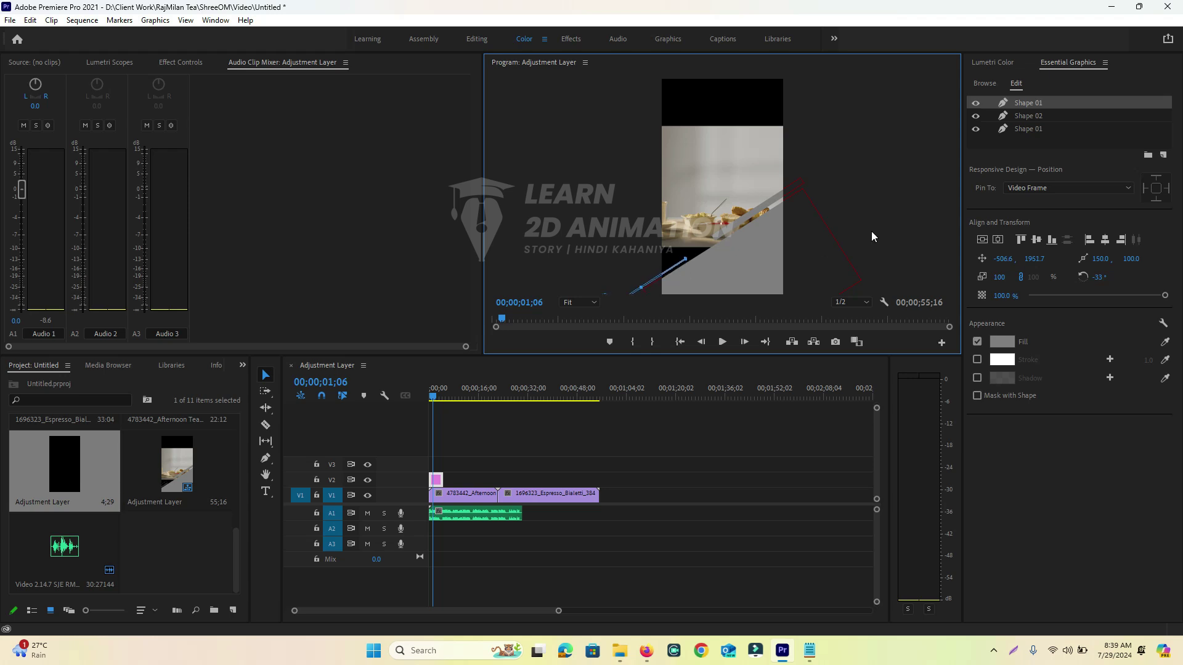
{"action": "left_click", "coordinate": [888, 217]}
Fill the large slanted rectangle with white.
{"action": "left_click", "coordinate": [726, 287]}
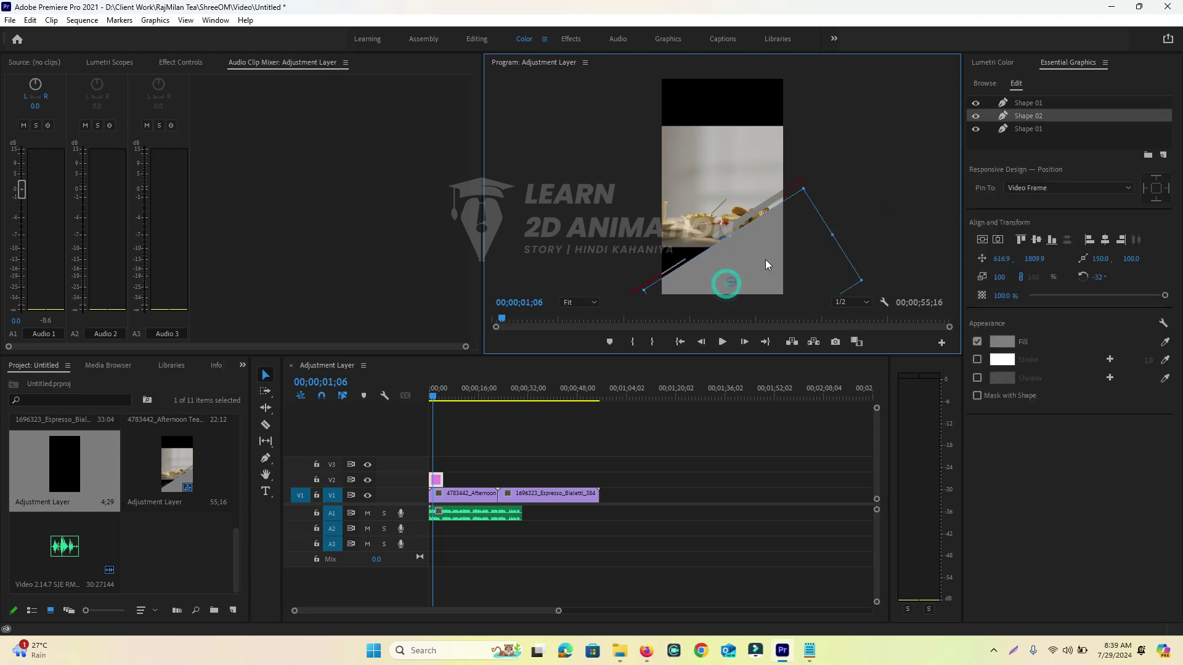
{"action": "left_click", "coordinate": [1007, 341]}
{"action": "left_click_drag", "start_coordinate": [477, 293], "coordinate": [426, 435]}
{"action": "left_click", "coordinate": [716, 231]}
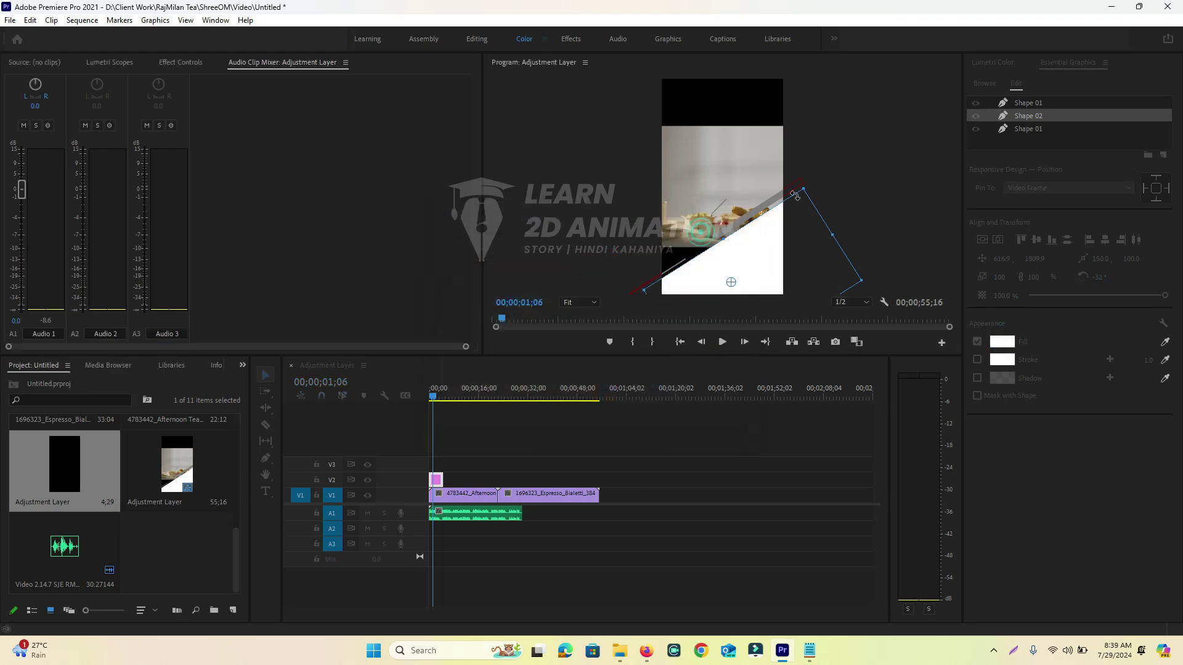
Fill the upper thin diagonal band with the golden yellow F1B000.
{"action": "left_click", "coordinate": [772, 198]}
{"action": "left_click", "coordinate": [1002, 342]}
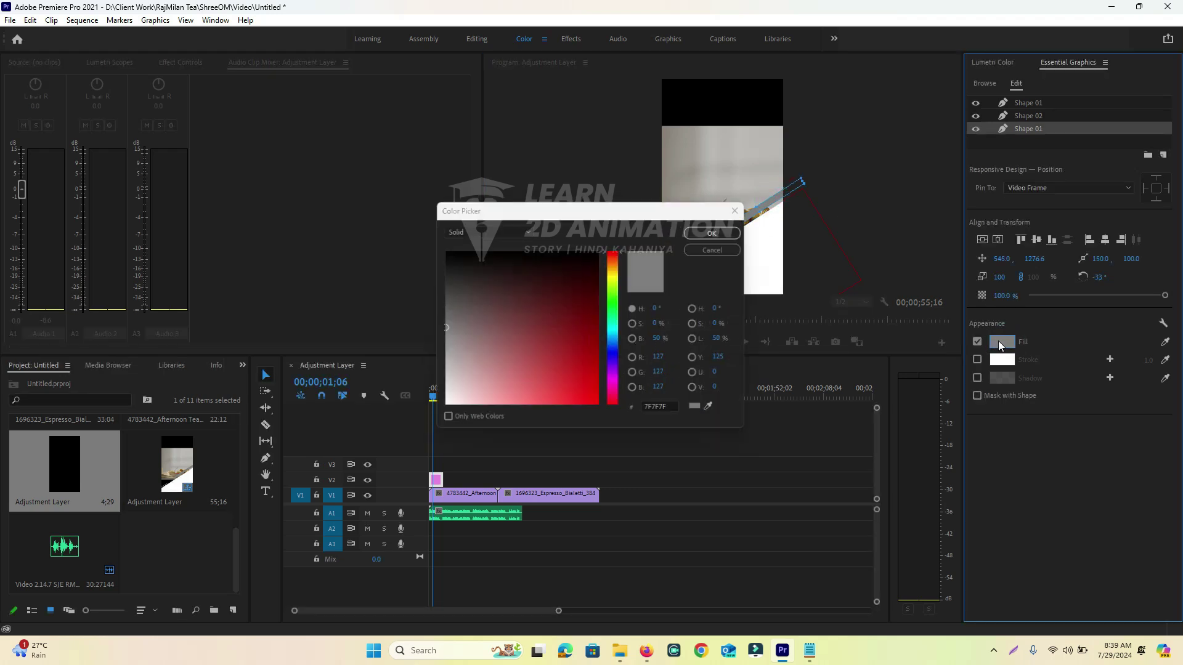
{"action": "left_click_drag", "start_coordinate": [622, 283], "coordinate": [622, 278]}
{"action": "left_click", "coordinate": [592, 390]}
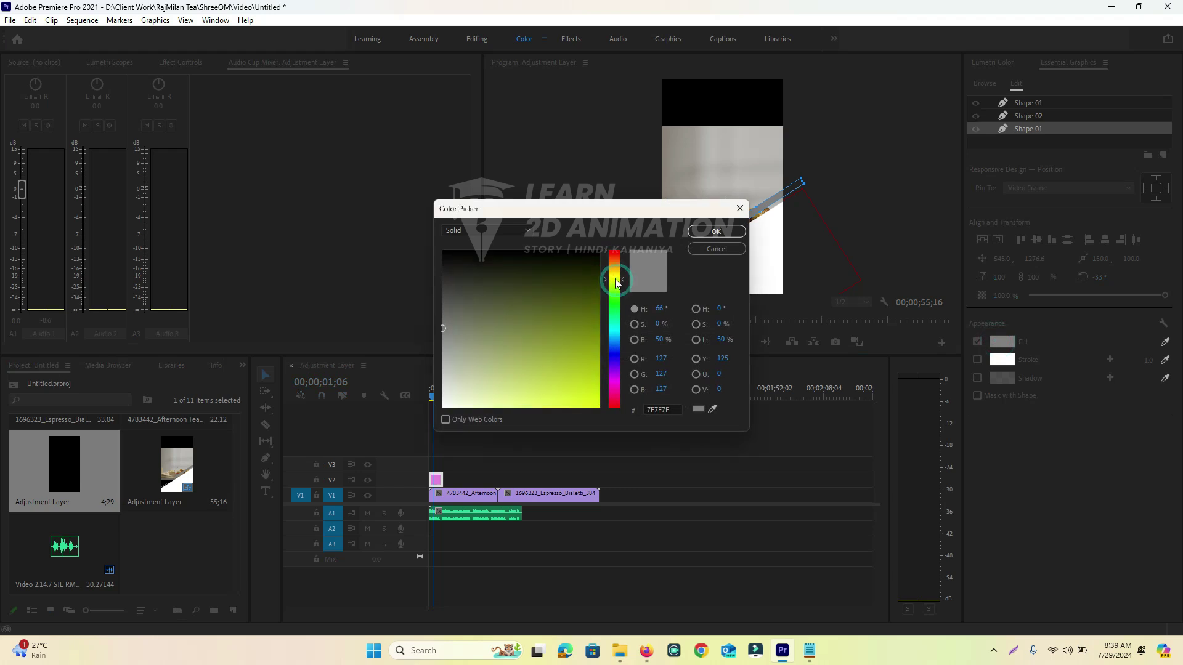
{"action": "left_click_drag", "start_coordinate": [595, 391], "coordinate": [599, 399]}
{"action": "left_click_drag", "start_coordinate": [616, 281], "coordinate": [618, 274]}
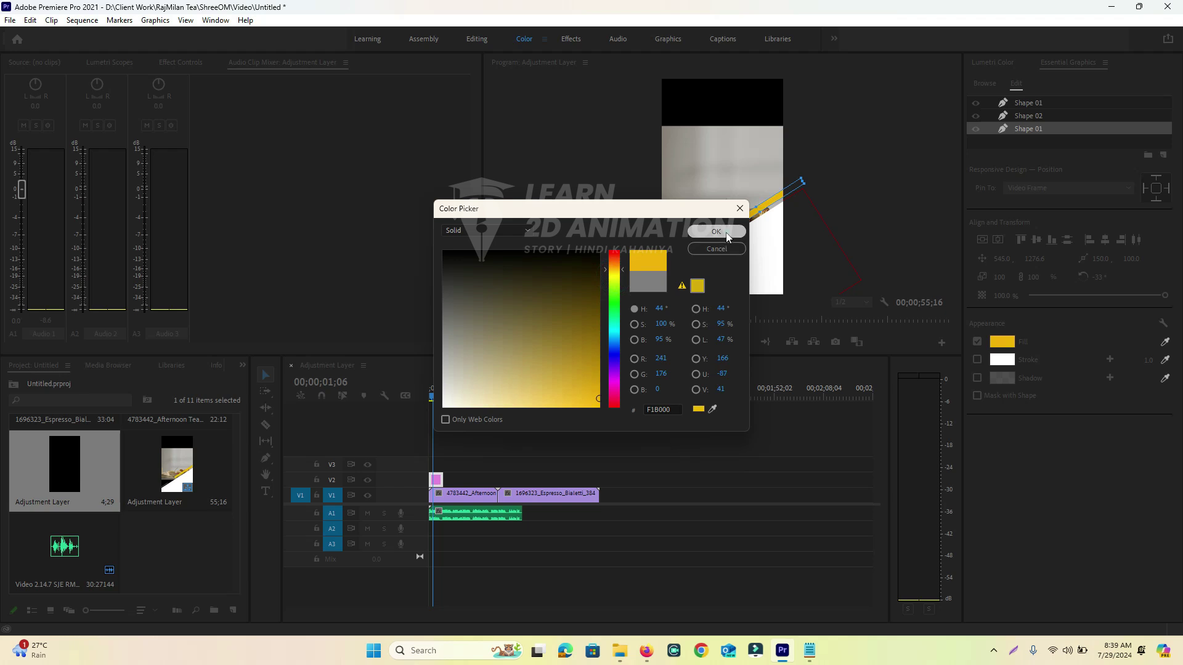
{"action": "left_click", "coordinate": [727, 237]}
Copy the upper band's fill colour code F1B000 and apply it to the duplicated band at the lower left.
{"action": "left_click", "coordinate": [1003, 341]}
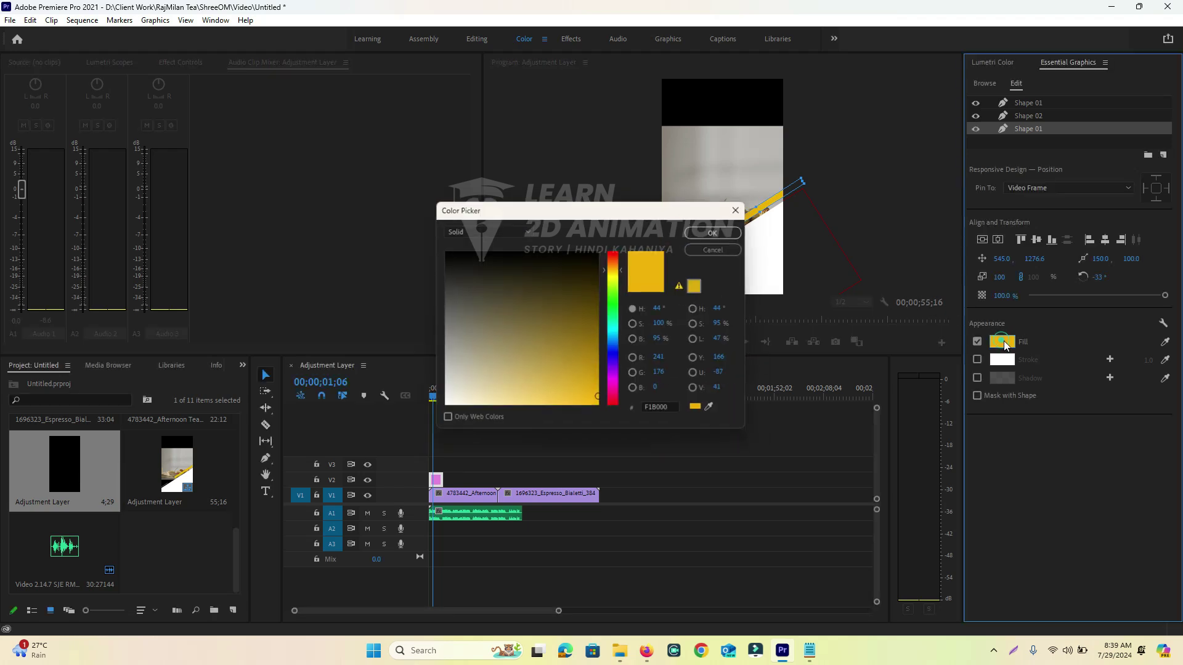
{"action": "left_click", "coordinate": [656, 411]}
{"action": "left_click", "coordinate": [737, 247]}
{"action": "left_click", "coordinate": [678, 264]}
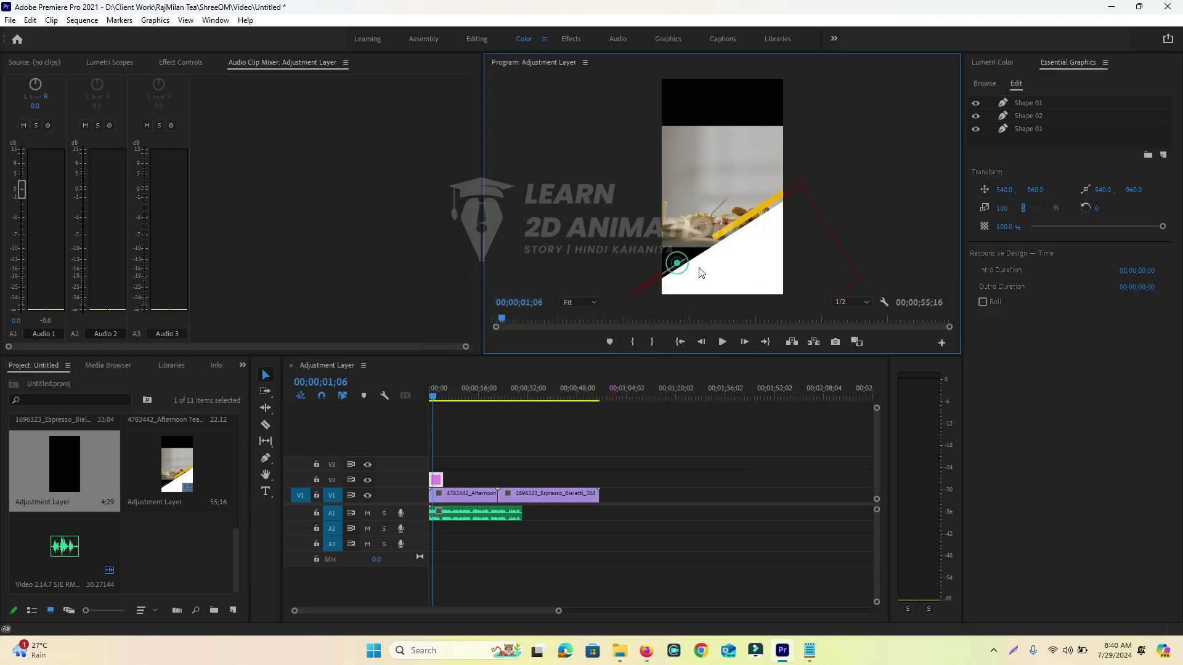
{"action": "left_click", "coordinate": [678, 264]}
{"action": "left_click", "coordinate": [998, 338]}
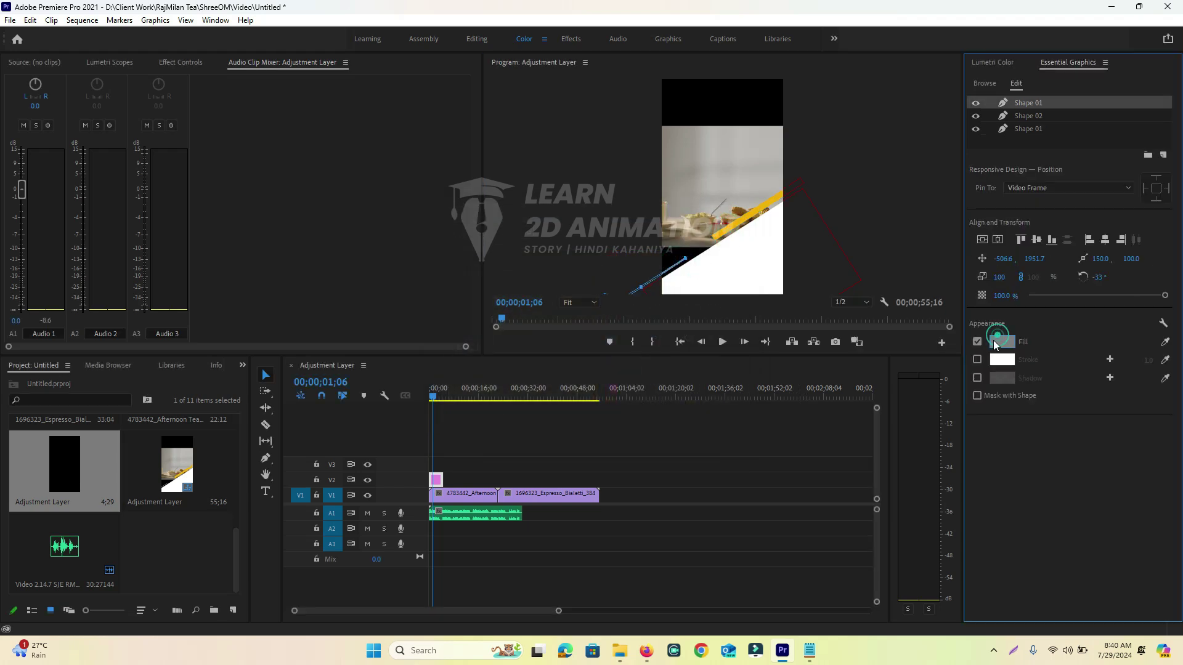
{"action": "double_click", "coordinate": [681, 406]}
{"action": "key", "text": "ctrl+v"}
{"action": "left_click", "coordinate": [712, 232]}
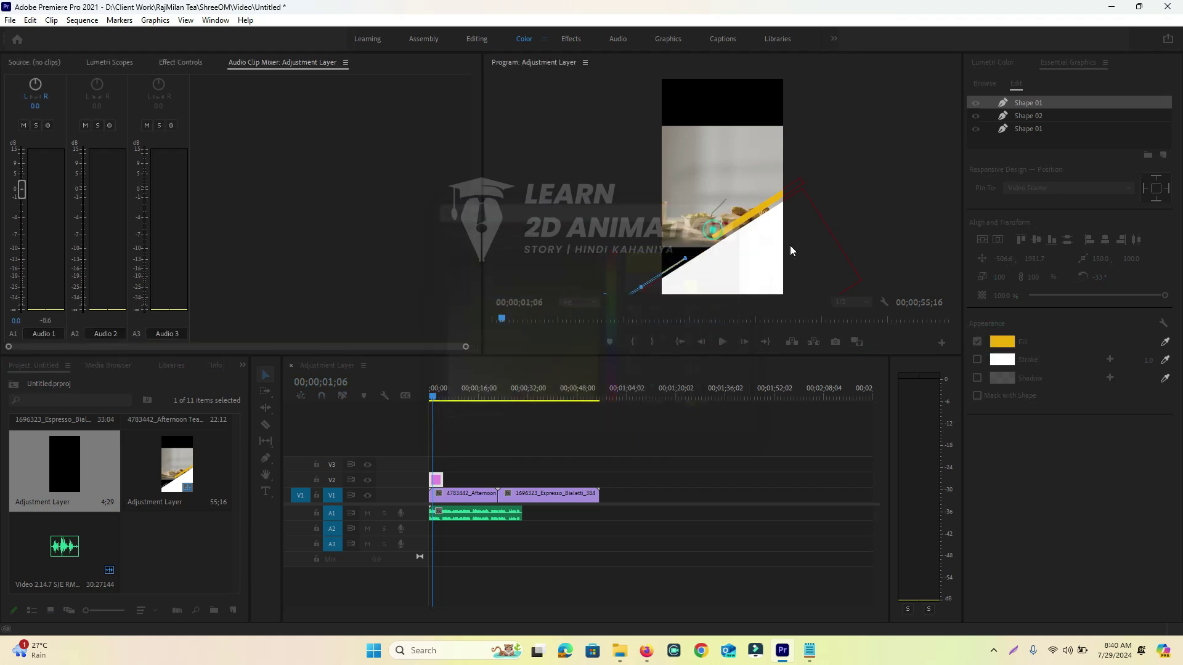
{"action": "left_click", "coordinate": [857, 174]}
Turn on position animation for the upper yellow band at 00;00;01;06.
{"action": "left_click", "coordinate": [734, 237]}
{"action": "left_click", "coordinate": [733, 235]}
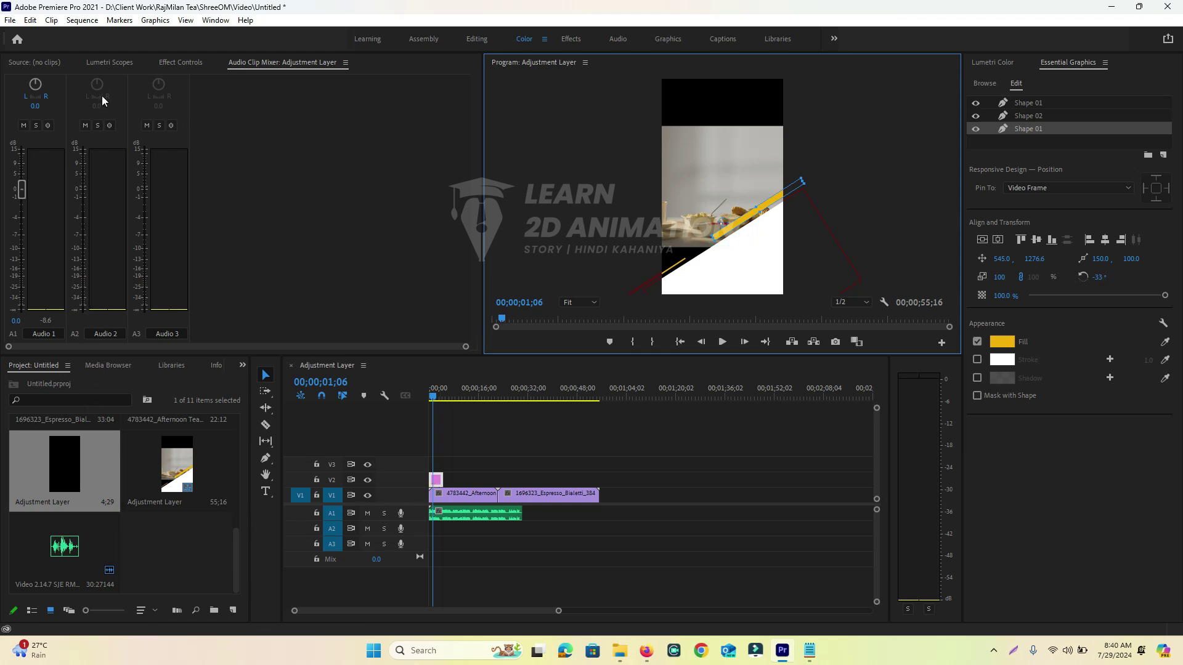
{"action": "left_click", "coordinate": [170, 61]}
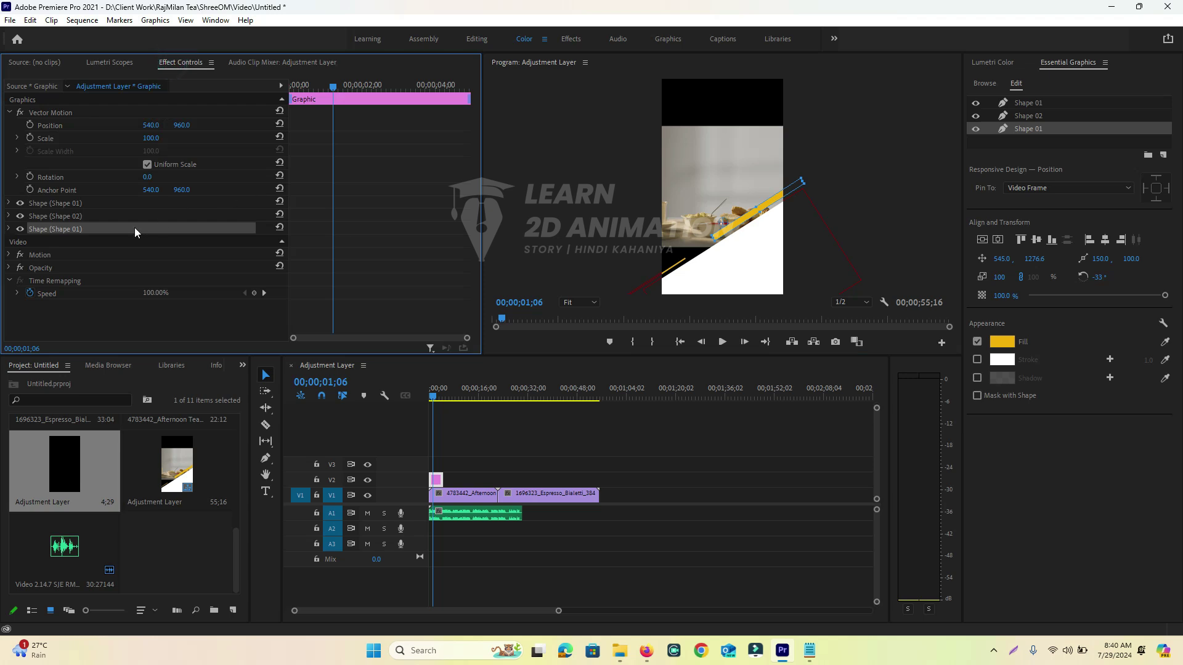
{"action": "left_click", "coordinate": [9, 229]}
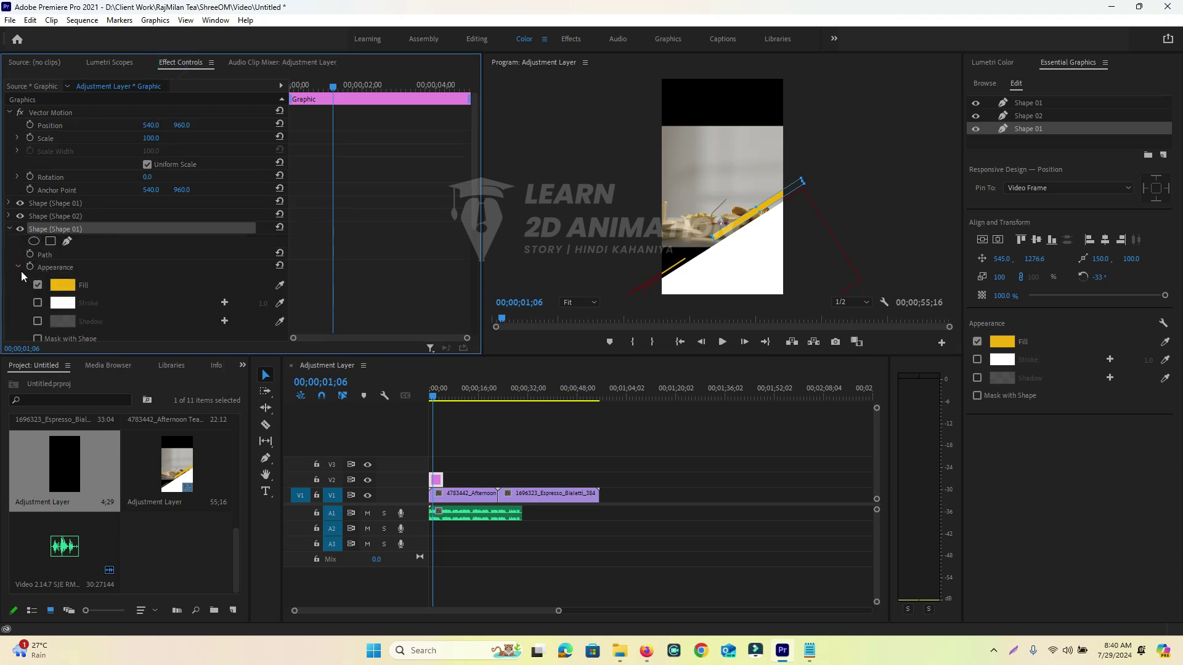
{"action": "left_click", "coordinate": [18, 267]}
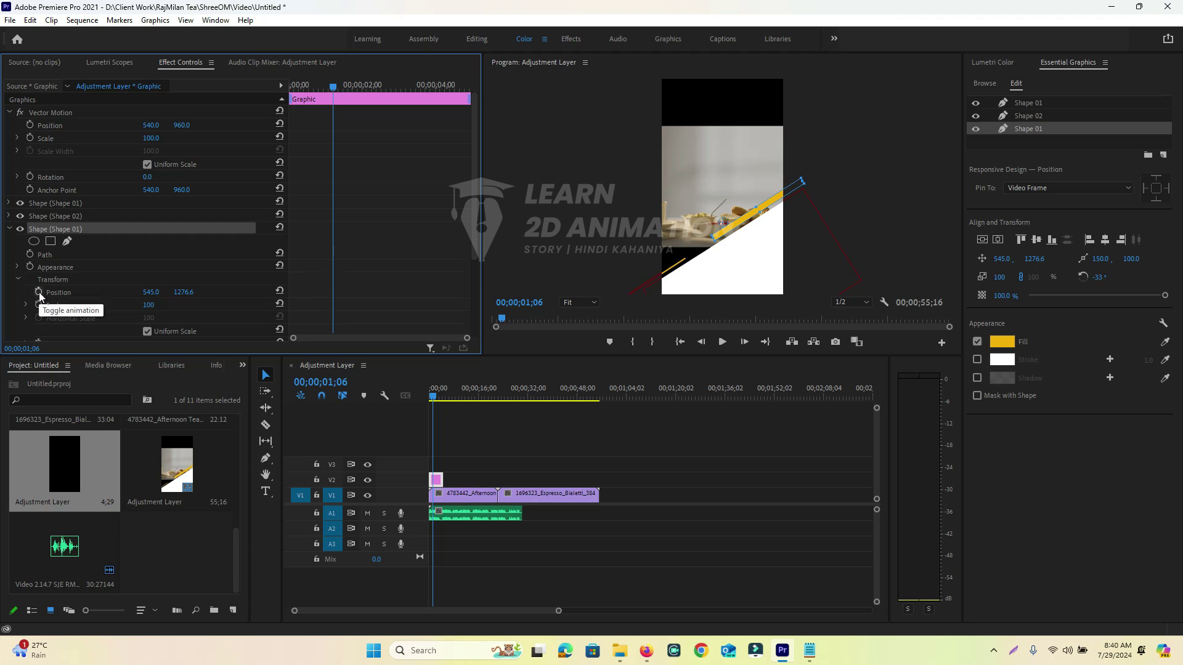
{"action": "left_click", "coordinate": [38, 293]}
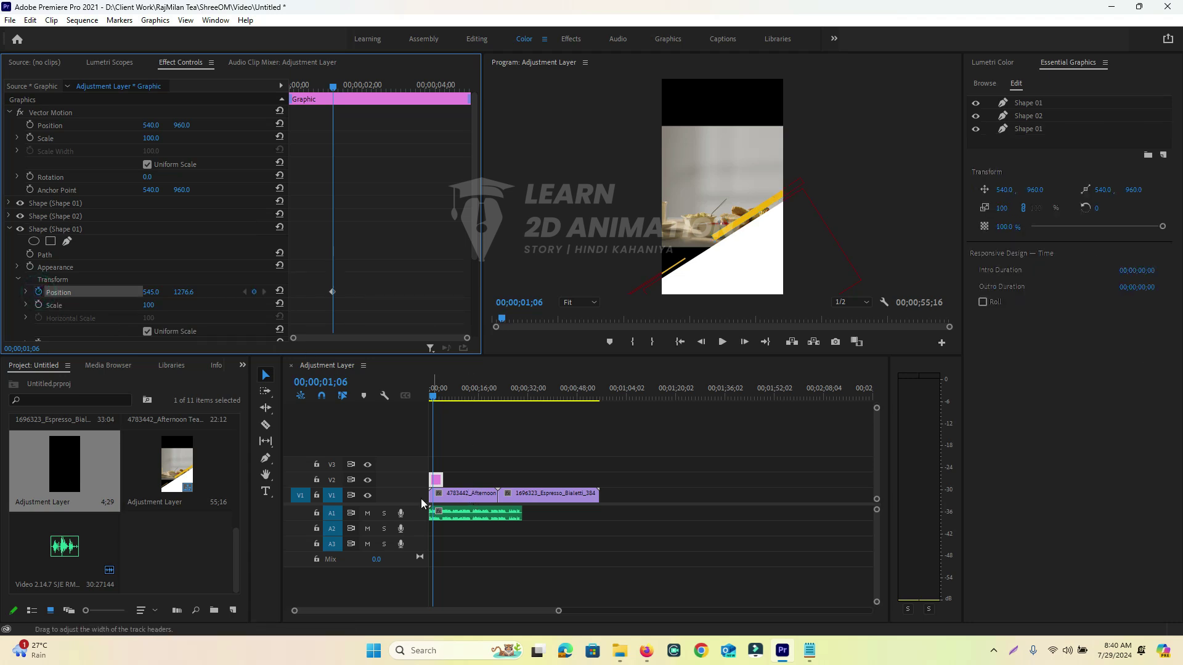
Shift the upper band's position keyframe to the start of the graphic clip and return the playhead to 00;00;00;00.
{"action": "left_click", "coordinate": [26, 292]}
{"action": "scroll", "coordinate": [337, 294], "scroll_direction": "down", "scroll_amount": 1}
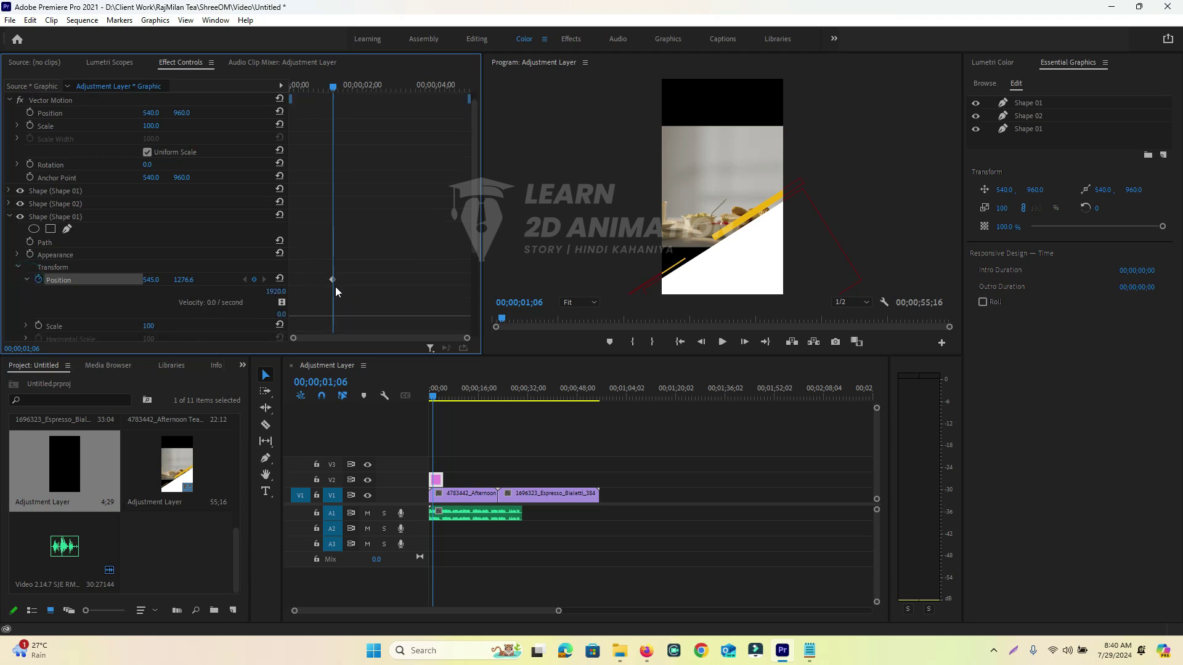
{"action": "scroll", "coordinate": [331, 280], "scroll_direction": "up", "scroll_amount": 1}
{"action": "left_click_drag", "start_coordinate": [332, 292], "coordinate": [291, 289]}
{"action": "left_click_drag", "start_coordinate": [334, 85], "coordinate": [279, 82]}
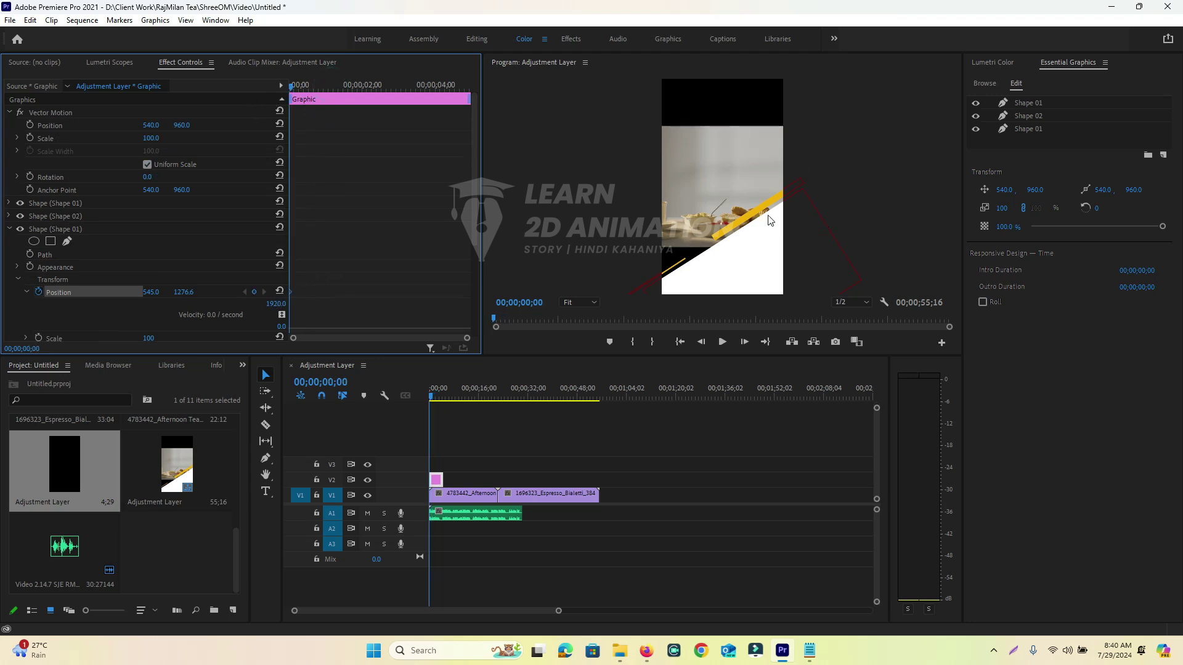
Animate the upper band from about 1214, 832 outside the frame at the start to about 589, 1254 at 00;00;00;18.
{"action": "left_click_drag", "start_coordinate": [768, 220], "coordinate": [769, 219]}
{"action": "left_click_drag", "start_coordinate": [825, 173], "coordinate": [843, 160]}
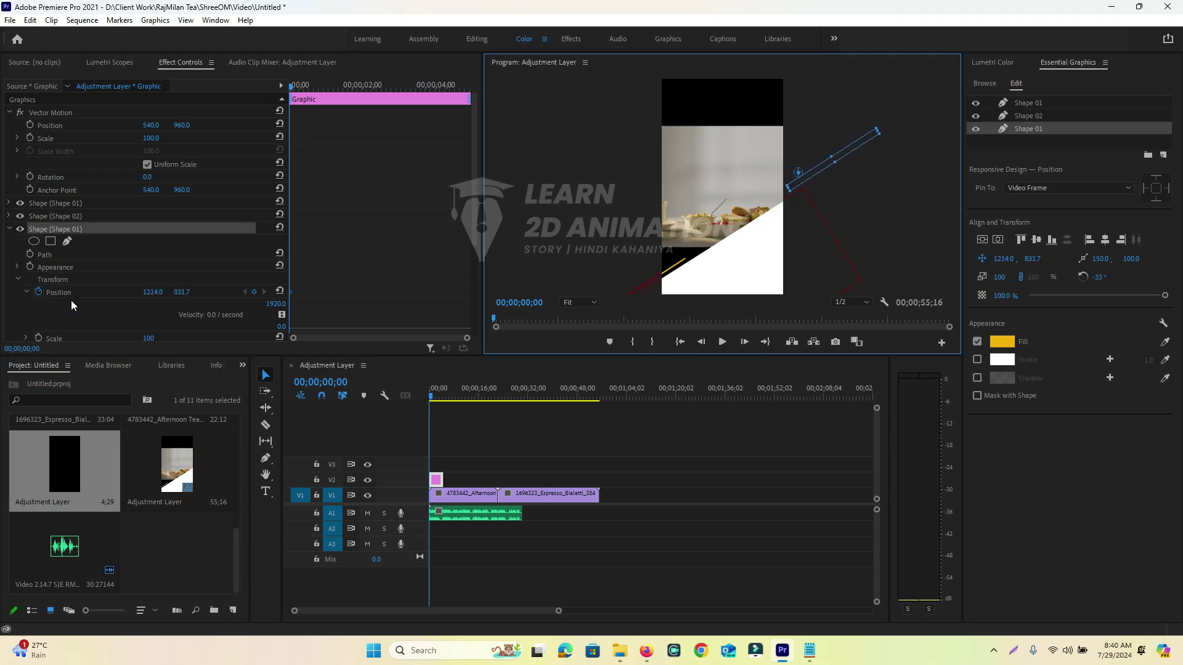
{"action": "left_click_drag", "start_coordinate": [292, 89], "coordinate": [315, 92]}
{"action": "left_click_drag", "start_coordinate": [824, 170], "coordinate": [757, 215]}
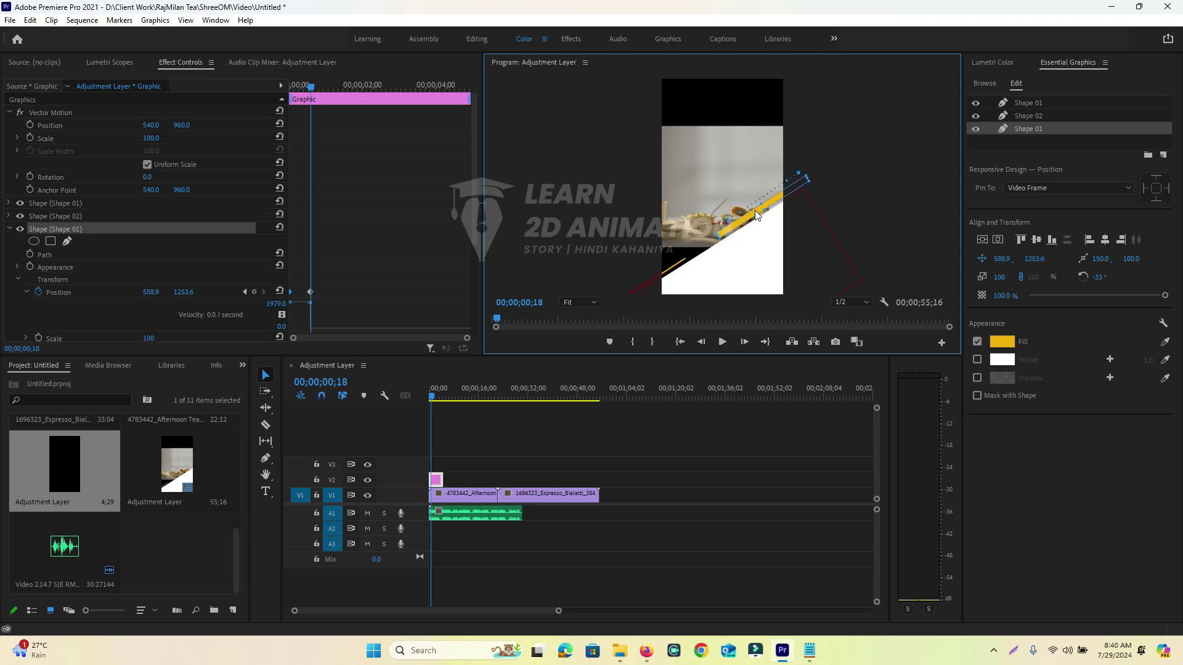
{"action": "left_click", "coordinate": [889, 154]}
Play the upper band's slide-in animation from the beginning of the sequence.
{"action": "left_click", "coordinate": [308, 88]}
{"action": "key", "text": "Home"}
{"action": "key", "text": "space"}
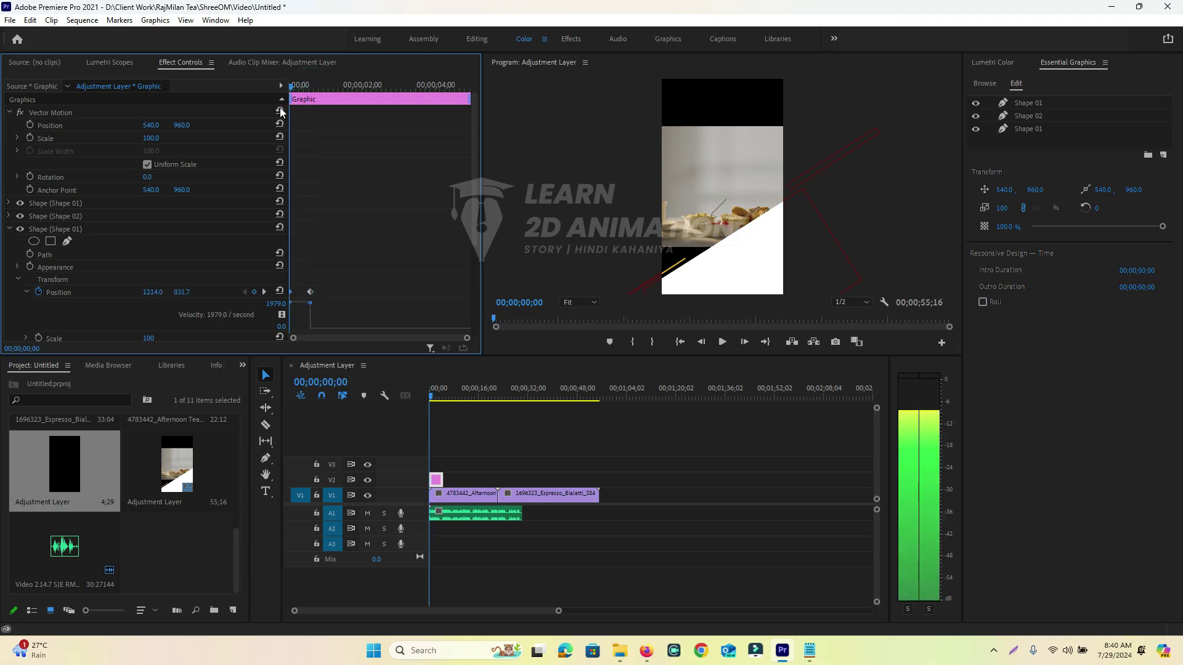
{"action": "key", "text": "space"}
{"action": "key", "text": "Home"}
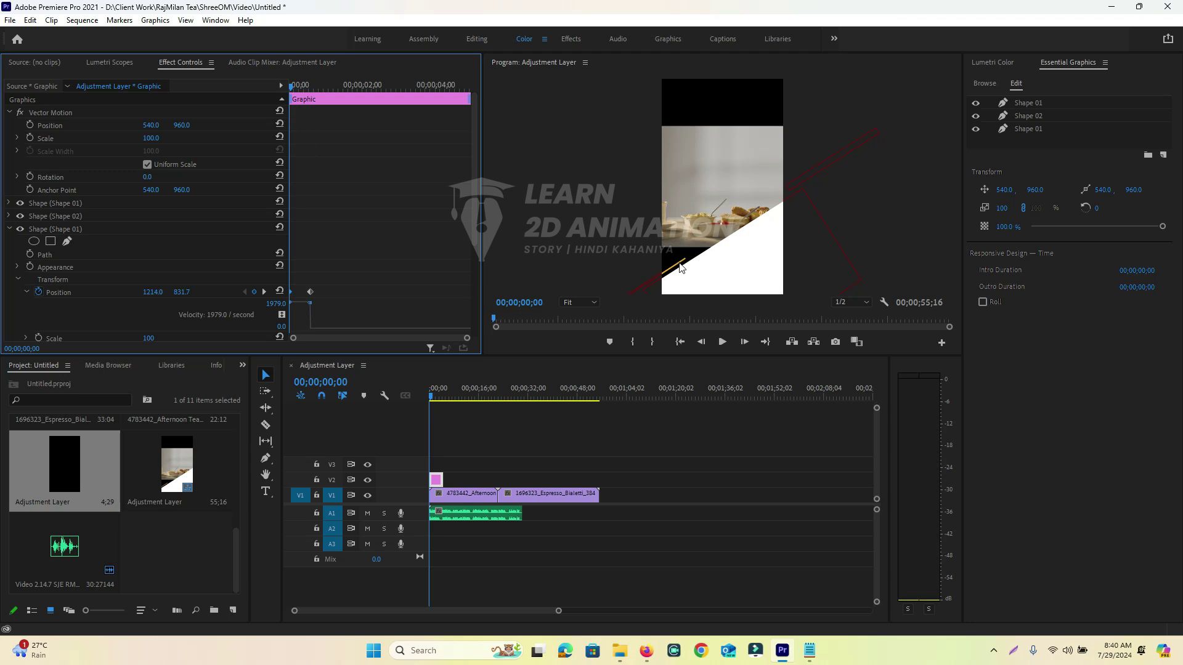
Turn on position animation for the lower-left yellow band at 00;00;00;00.
{"action": "left_click", "coordinate": [680, 266]}
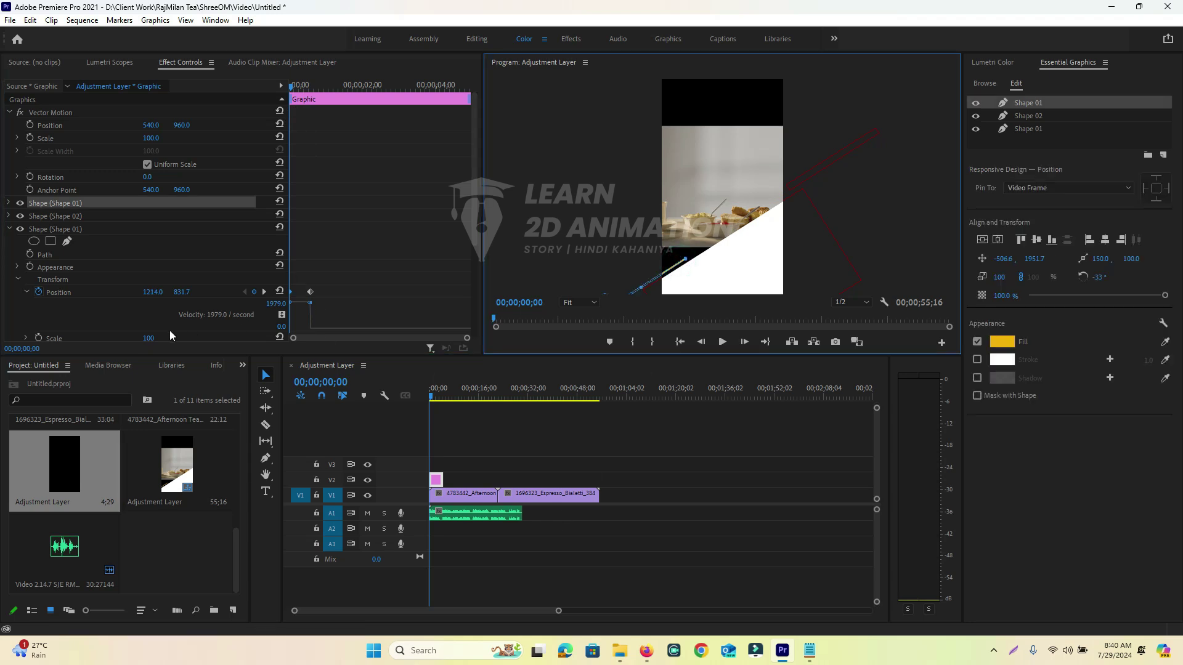
{"action": "left_click", "coordinate": [13, 228]}
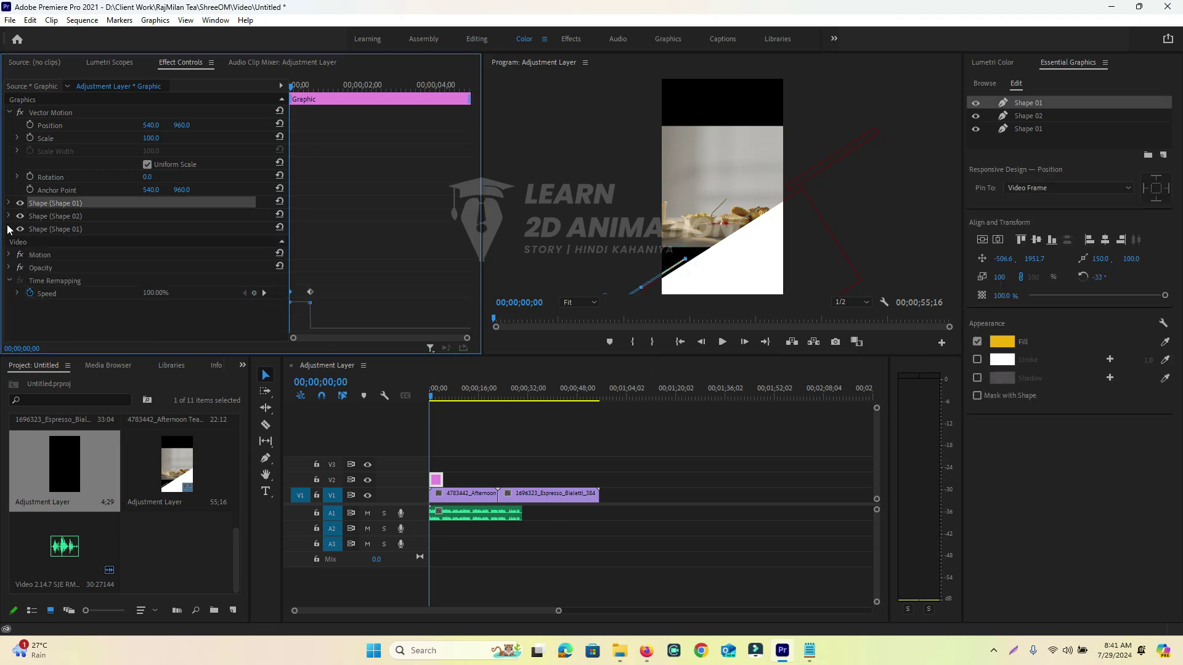
{"action": "left_click", "coordinate": [9, 202]}
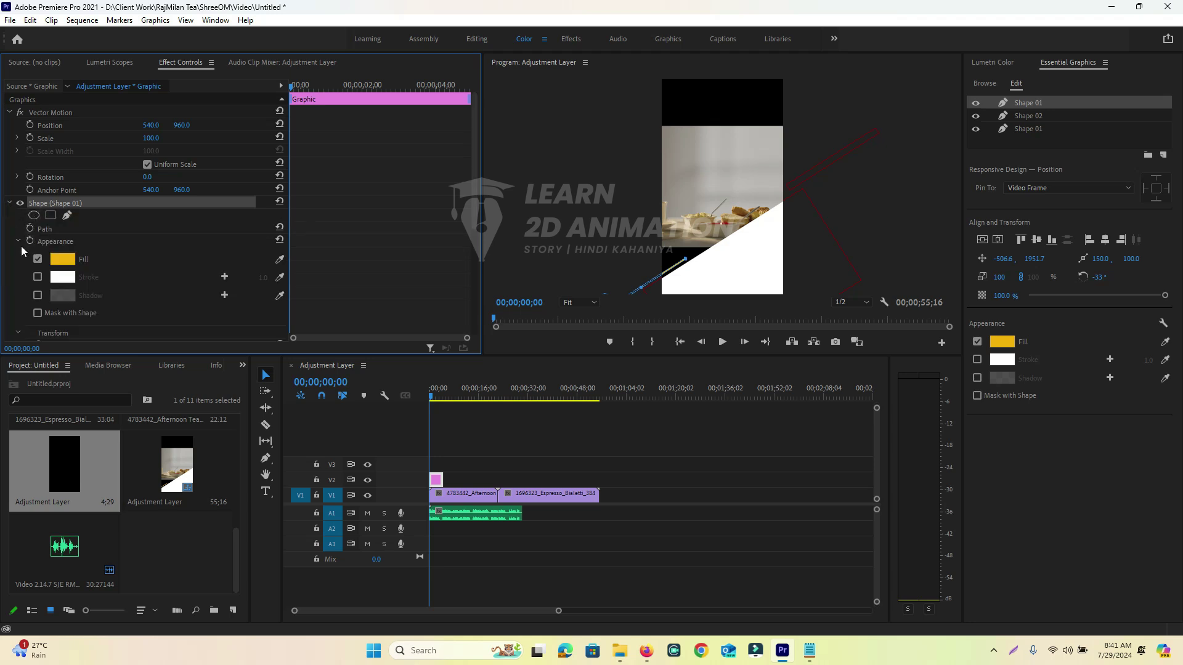
{"action": "scroll", "coordinate": [32, 277], "scroll_direction": "down", "scroll_amount": 5}
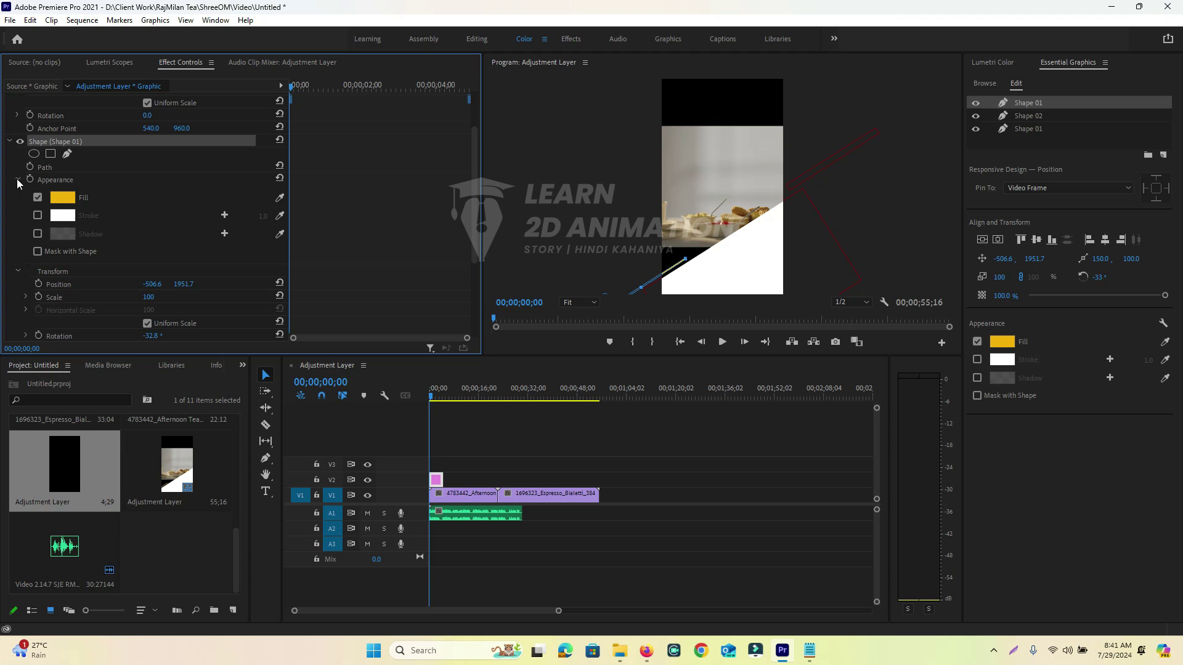
{"action": "left_click", "coordinate": [17, 179]}
{"action": "left_click", "coordinate": [58, 205]}
{"action": "left_click", "coordinate": [38, 205]}
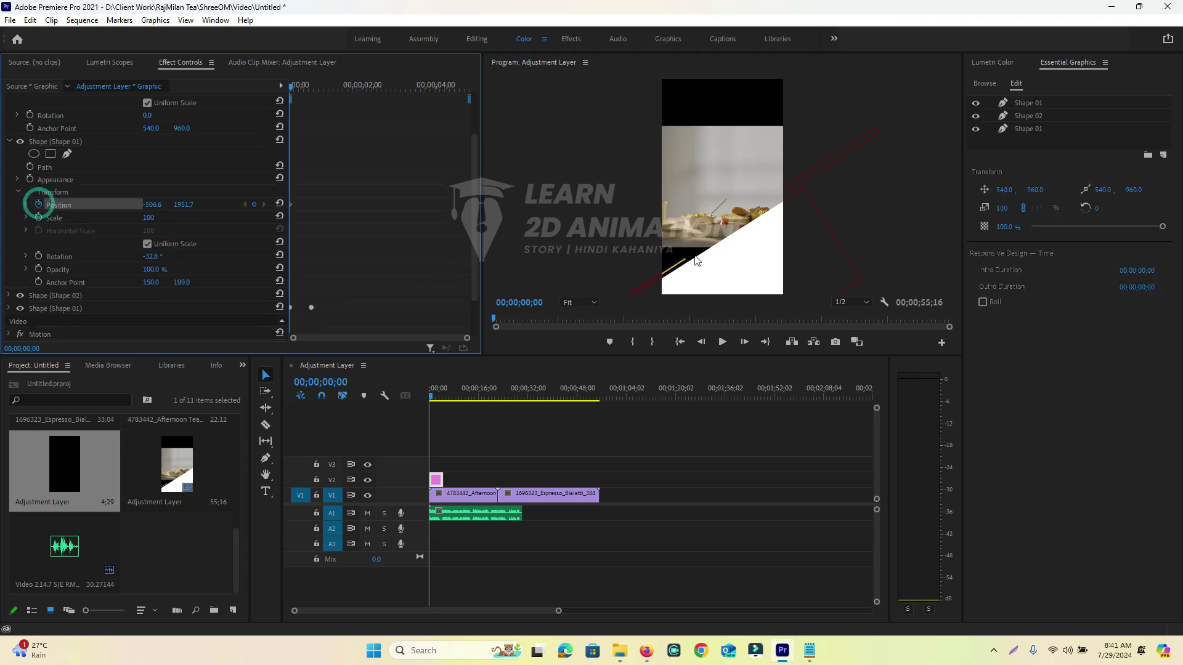
Select the lower-left yellow band in the preview and rotate it slightly to about -33.1°.
{"action": "left_click", "coordinate": [683, 265]}
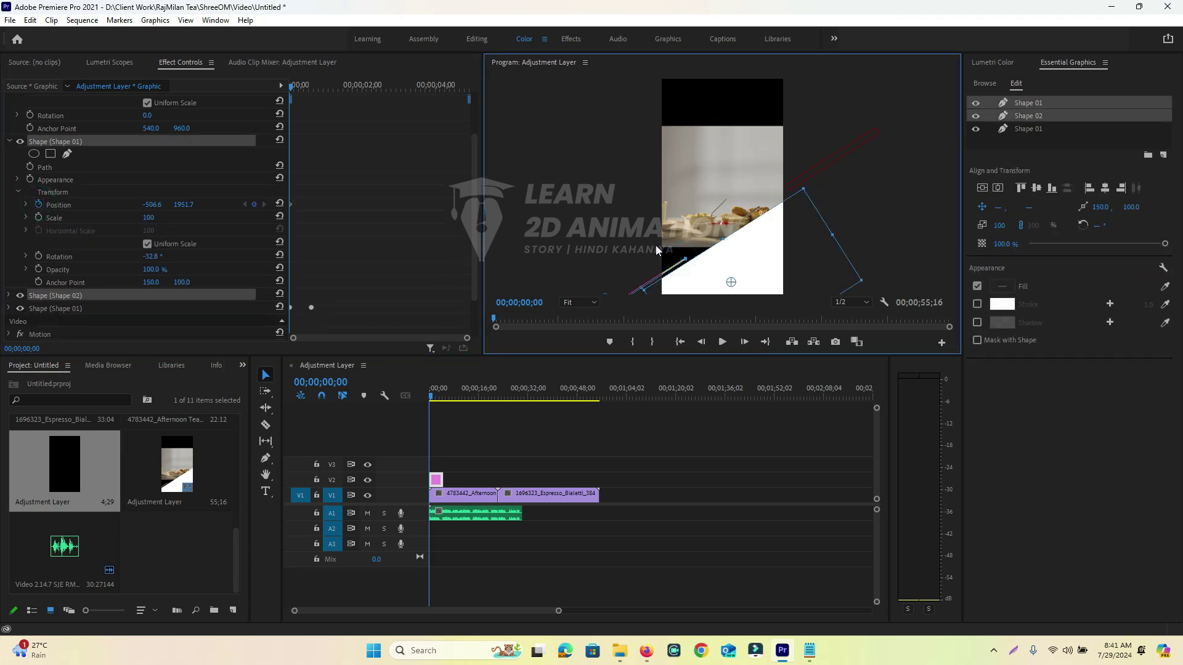
{"action": "left_click", "coordinate": [660, 264]}
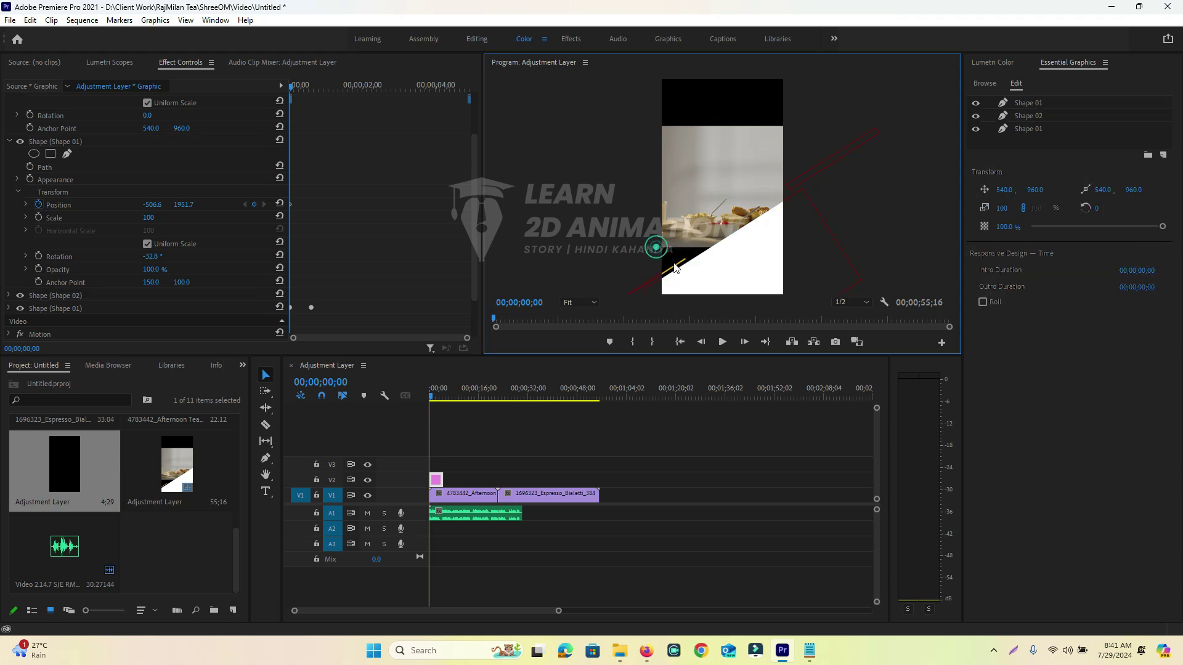
{"action": "left_click_drag", "start_coordinate": [679, 267], "coordinate": [682, 260]}
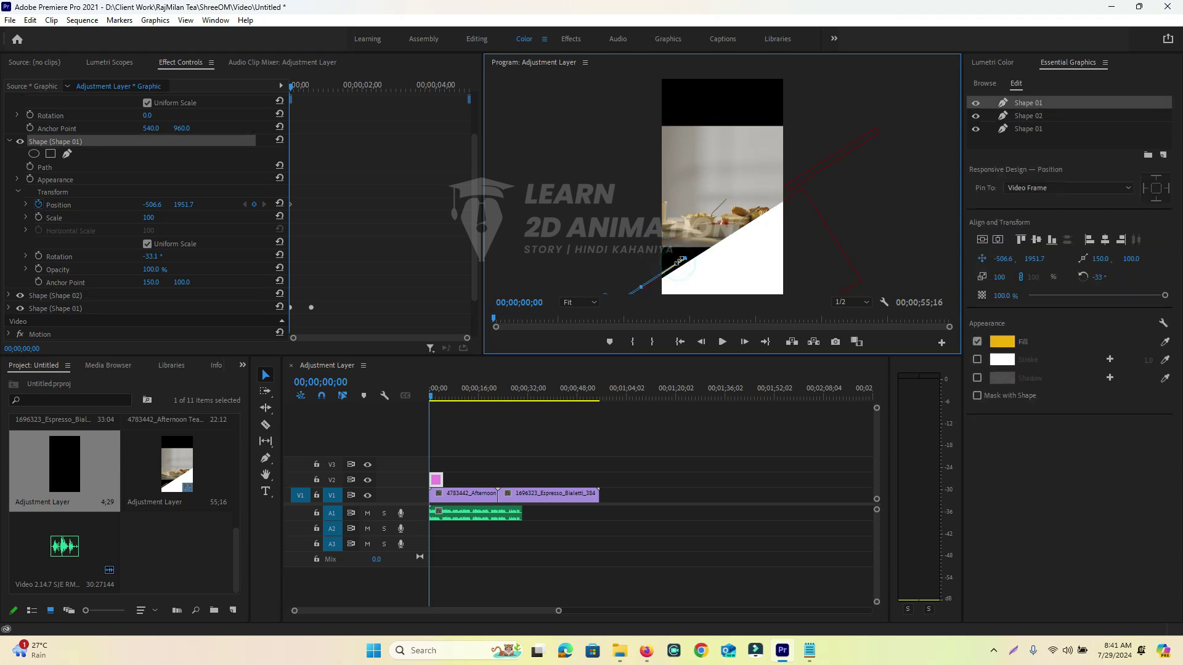
{"action": "left_click", "coordinate": [672, 271]}
{"action": "left_click", "coordinate": [670, 270]}
{"action": "left_click", "coordinate": [667, 269]}
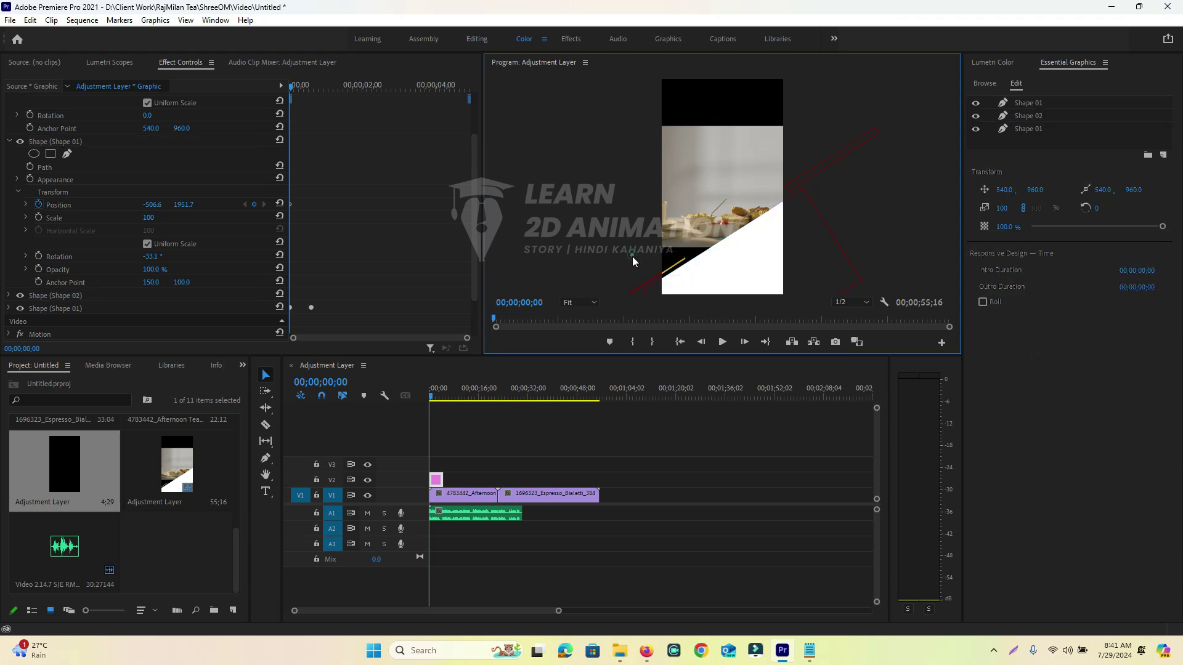
Zoom the preview to 25% and, at 00;00;00;04, move the lower-left yellow band outside the frame to about -754.5, 2119.7.
{"action": "left_click", "coordinate": [579, 302]}
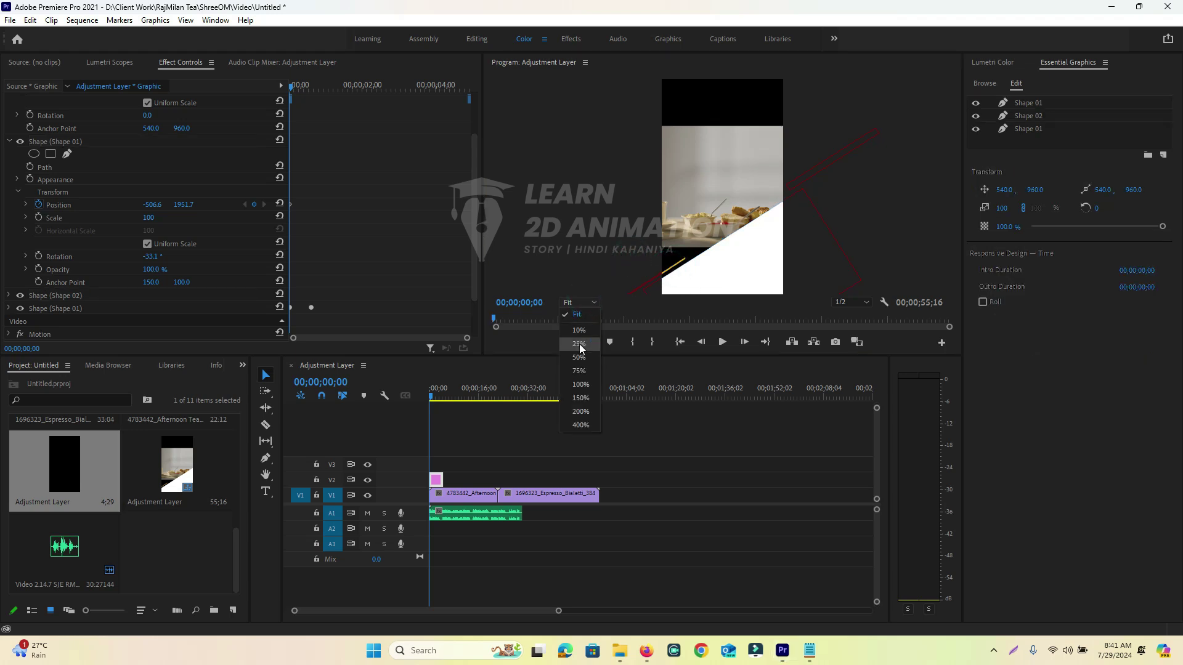
{"action": "left_click", "coordinate": [579, 343]}
{"action": "key", "text": "Right"}
{"action": "key", "text": "Right"}
{"action": "key", "text": "Right"}
{"action": "key", "text": "Right"}
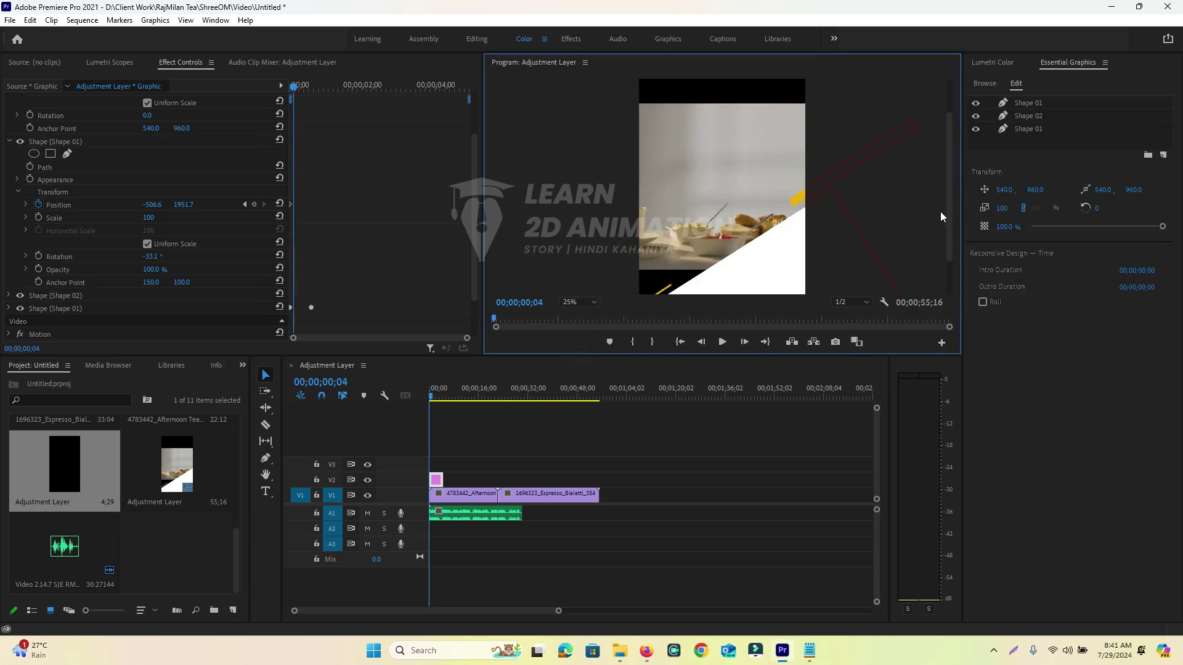
{"action": "left_click_drag", "start_coordinate": [951, 209], "coordinate": [920, 260]}
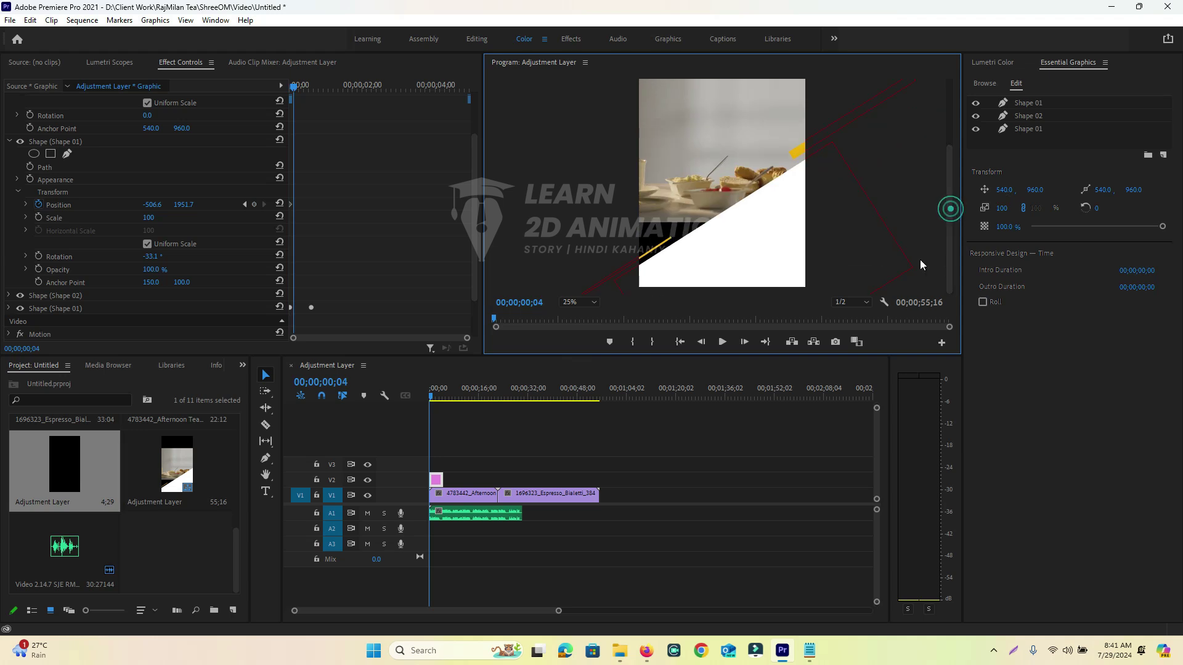
{"action": "left_click", "coordinate": [661, 248]}
{"action": "left_click_drag", "start_coordinate": [613, 279], "coordinate": [623, 274]}
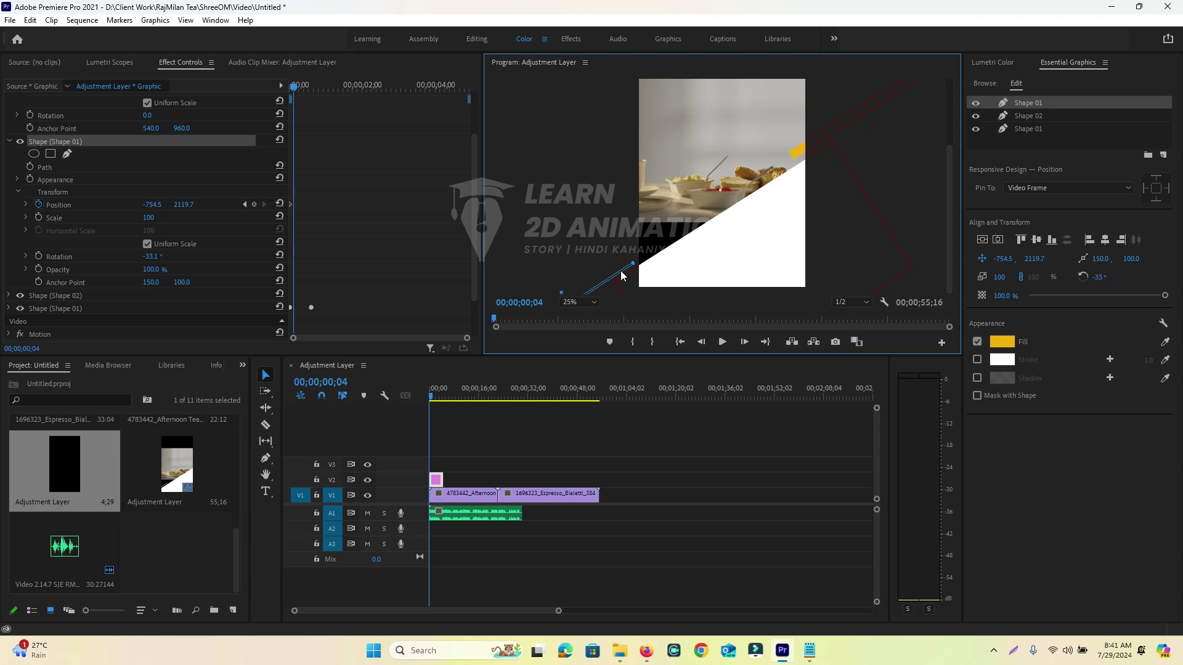
Retime the lower-left band's position keyframes so the outside position is at the start and the in-frame position at about 00;00;00;12.
{"action": "left_click", "coordinate": [292, 204]}
{"action": "left_click_drag", "start_coordinate": [294, 92], "coordinate": [290, 87]}
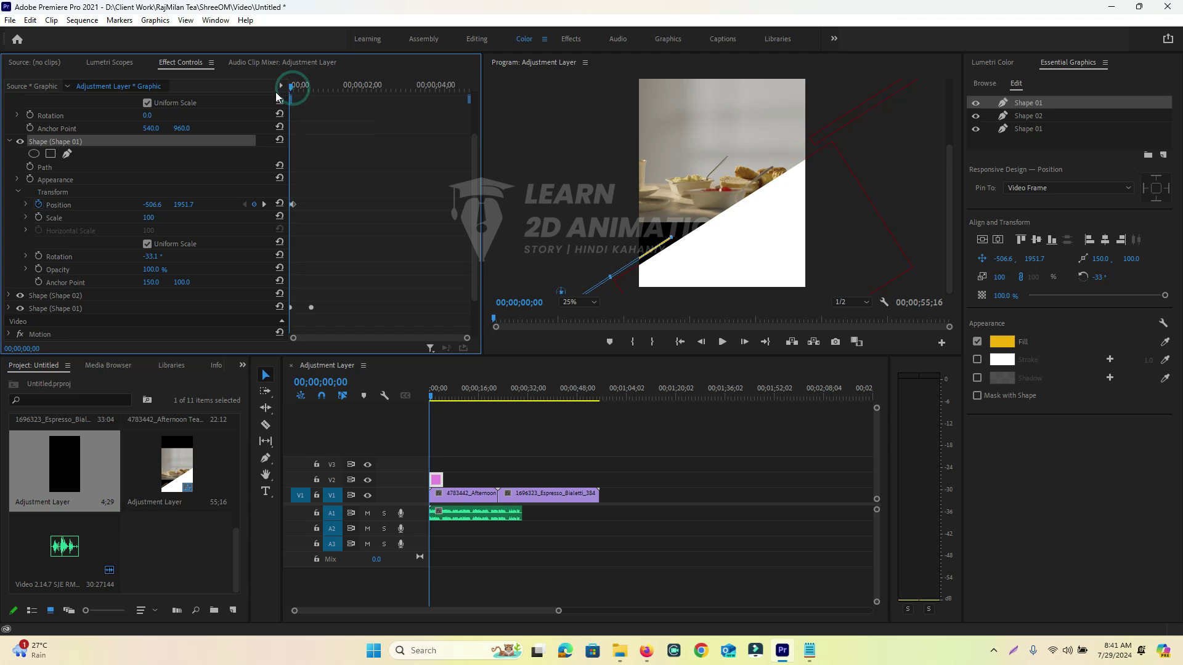
{"action": "left_click", "coordinate": [292, 204]}
{"action": "left_click_drag", "start_coordinate": [294, 204], "coordinate": [337, 203]}
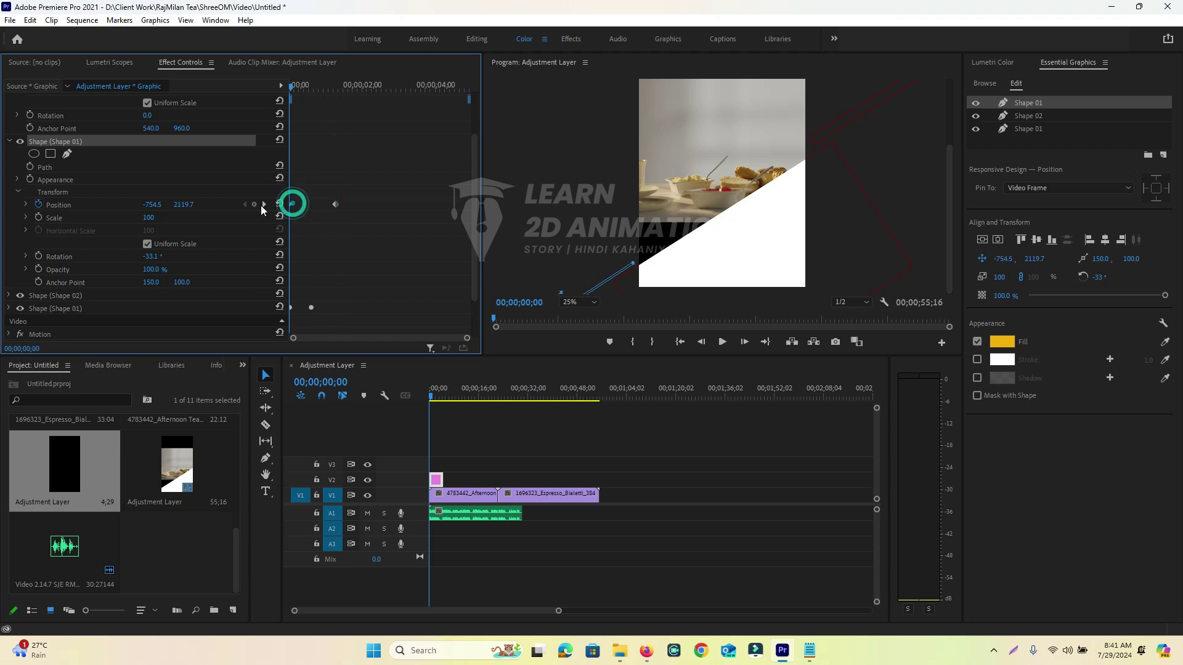
{"action": "left_click_drag", "start_coordinate": [333, 204], "coordinate": [301, 216]}
{"action": "left_click_drag", "start_coordinate": [290, 86], "coordinate": [290, 123]}
{"action": "left_click", "coordinate": [10, 142]}
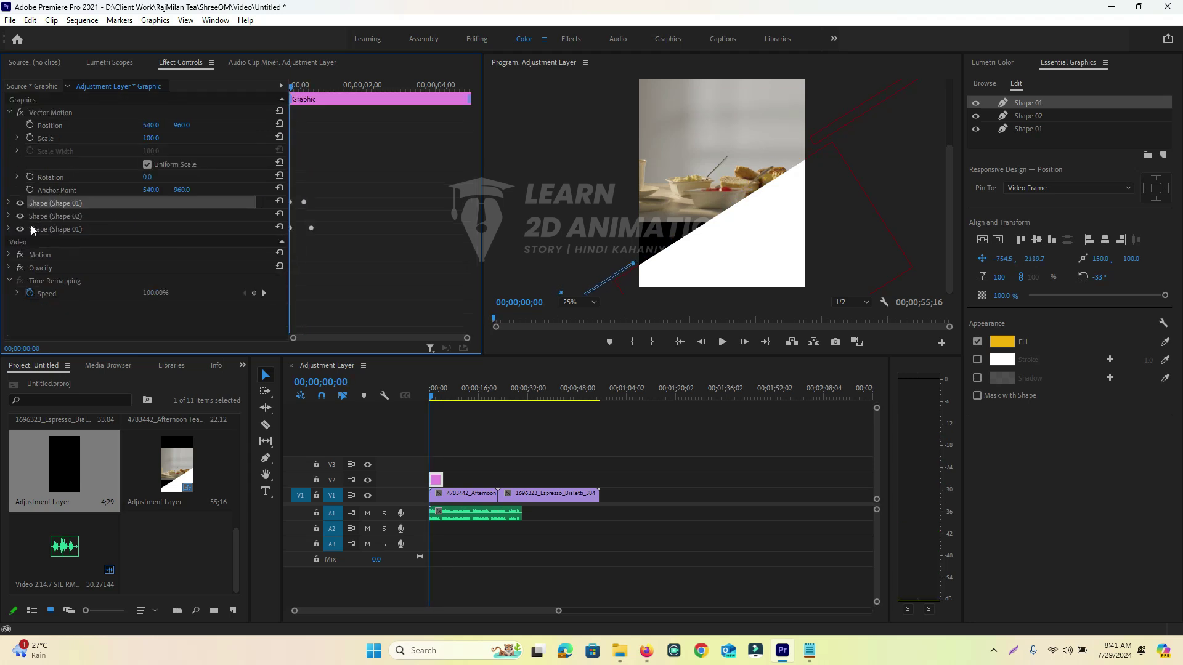
Move the white shape below the frame to about 985, 2438.5 and turn on its position animation at 00;00;00;00.
{"action": "left_click", "coordinate": [9, 216]}
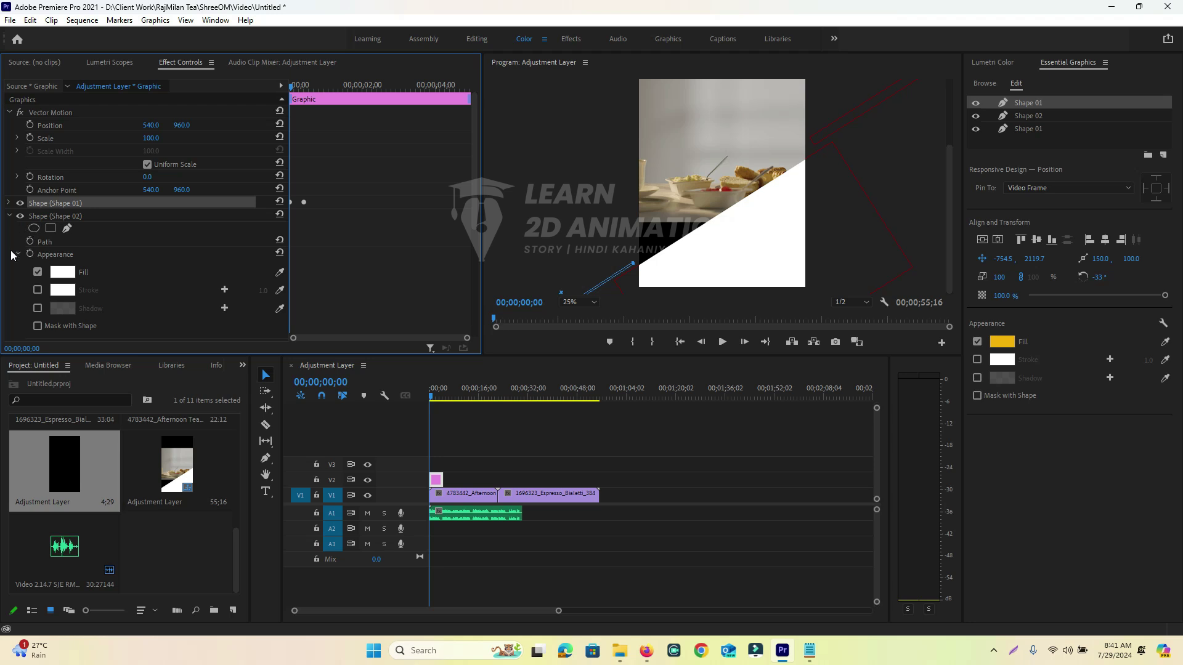
{"action": "left_click", "coordinate": [18, 255]}
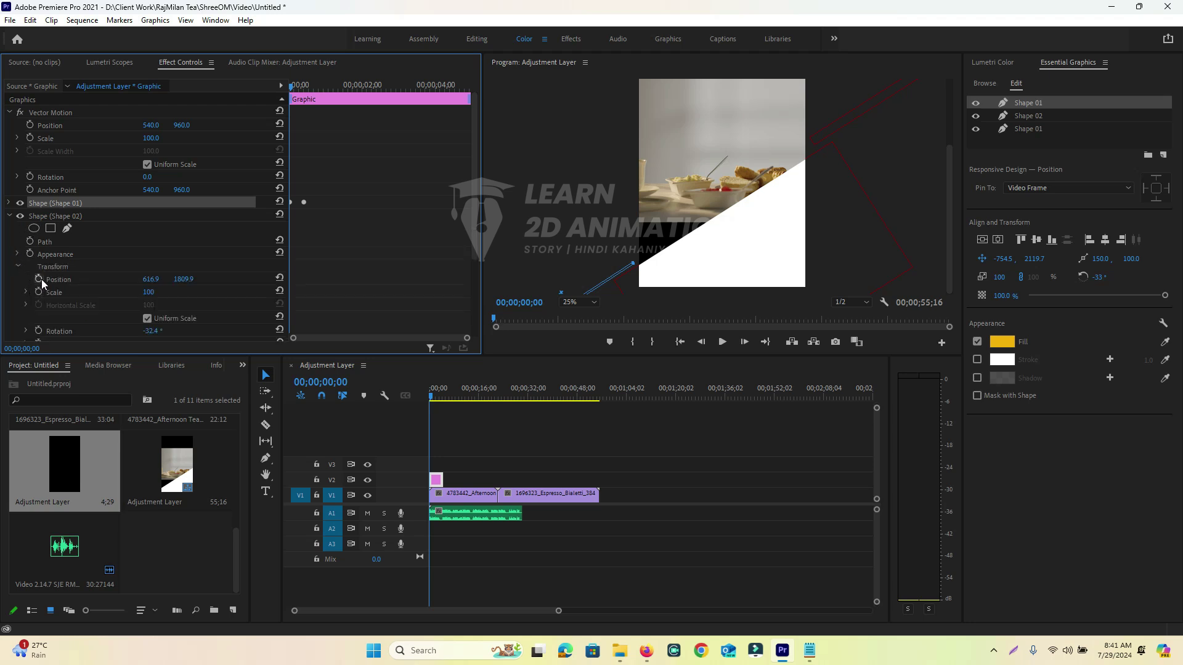
{"action": "left_click", "coordinate": [705, 256]}
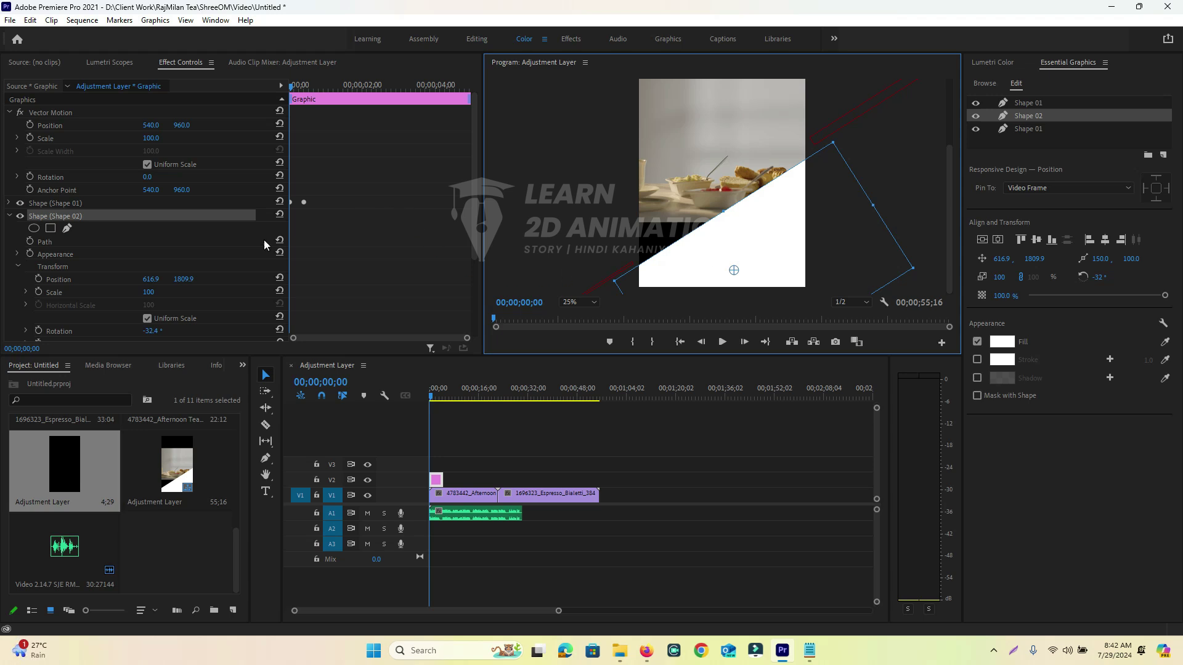
{"action": "left_click", "coordinate": [304, 86]}
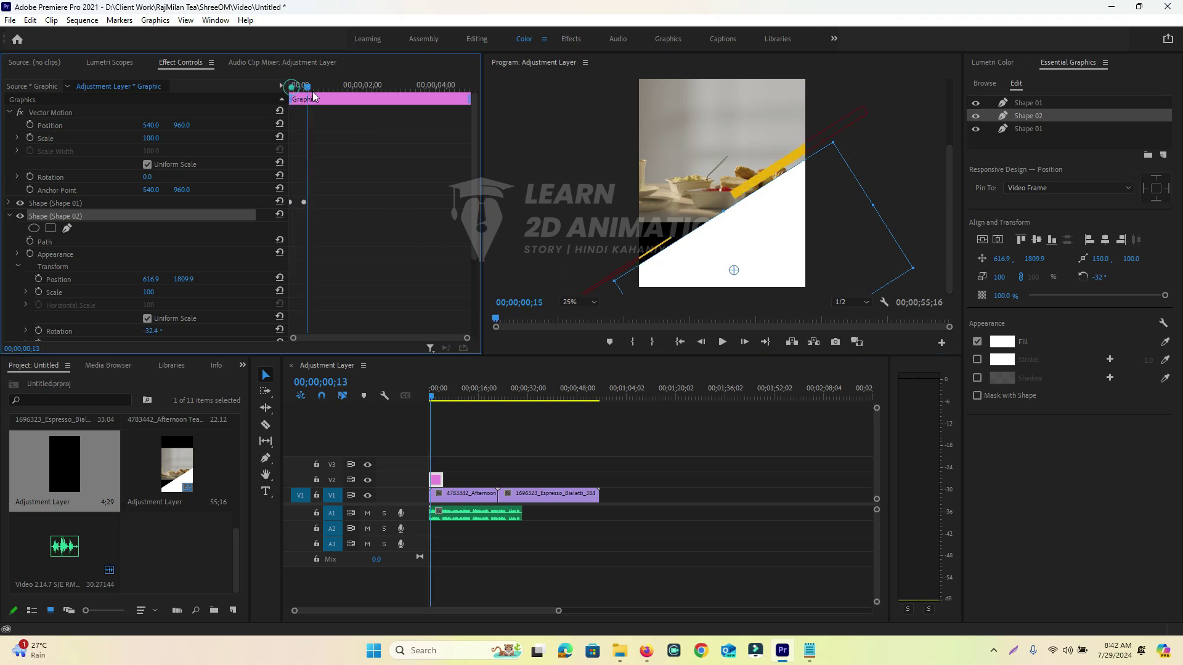
{"action": "left_click_drag", "start_coordinate": [308, 99], "coordinate": [246, 106]}
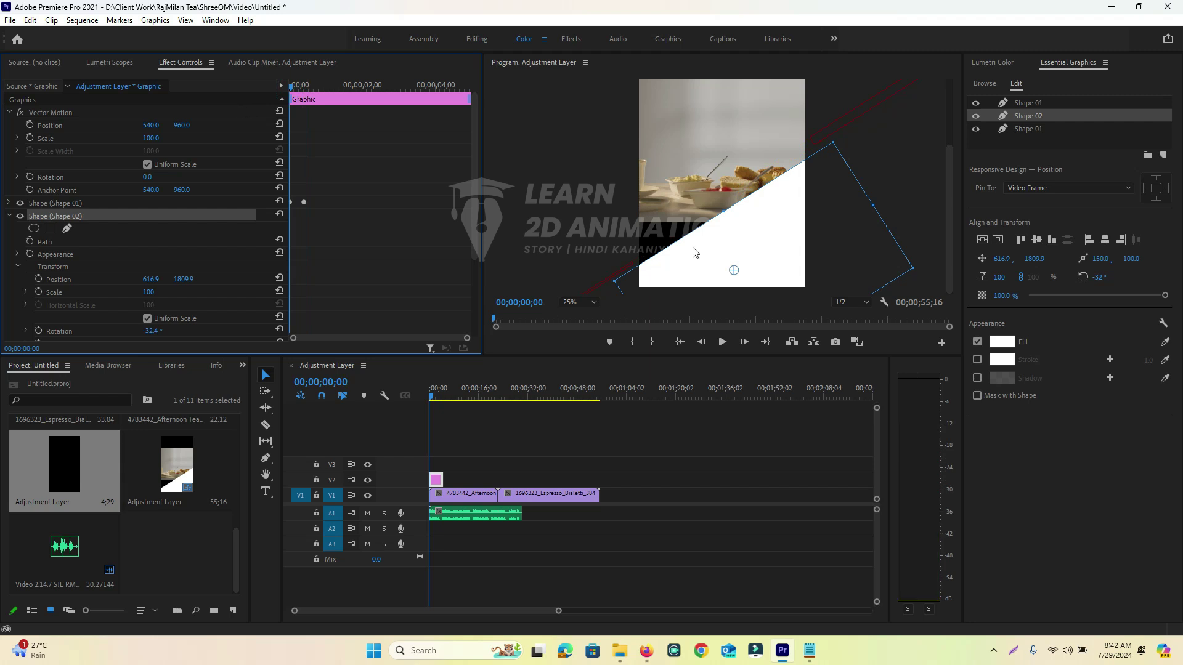
{"action": "left_click_drag", "start_coordinate": [760, 251], "coordinate": [816, 347]}
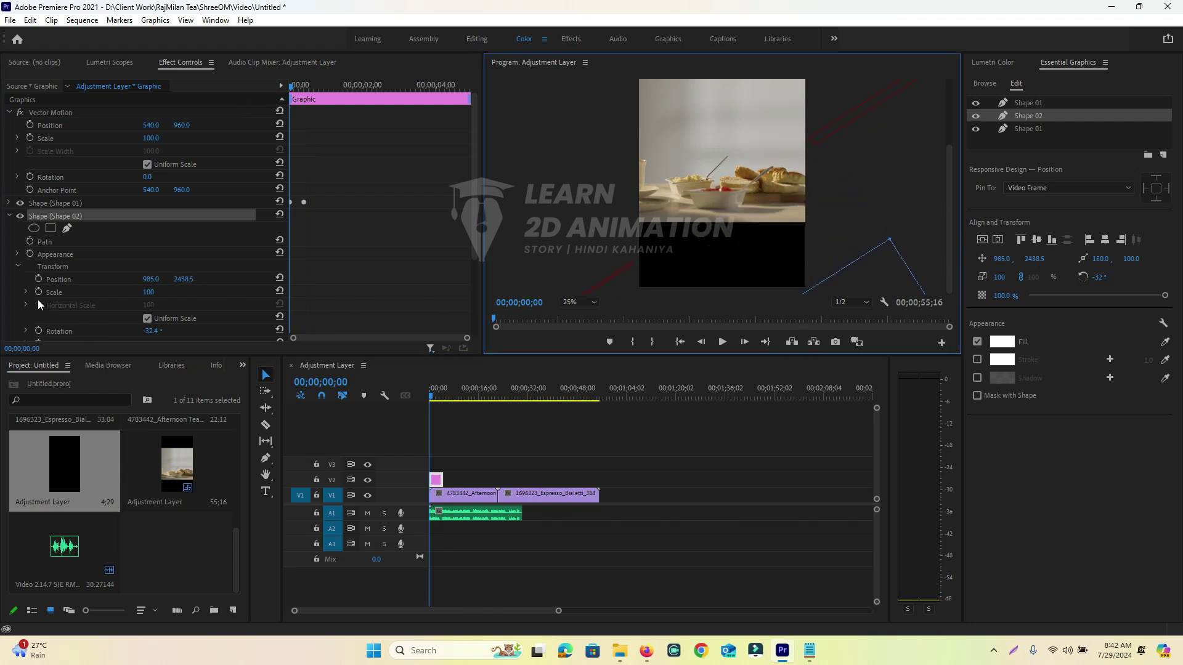
{"action": "left_click", "coordinate": [38, 279]}
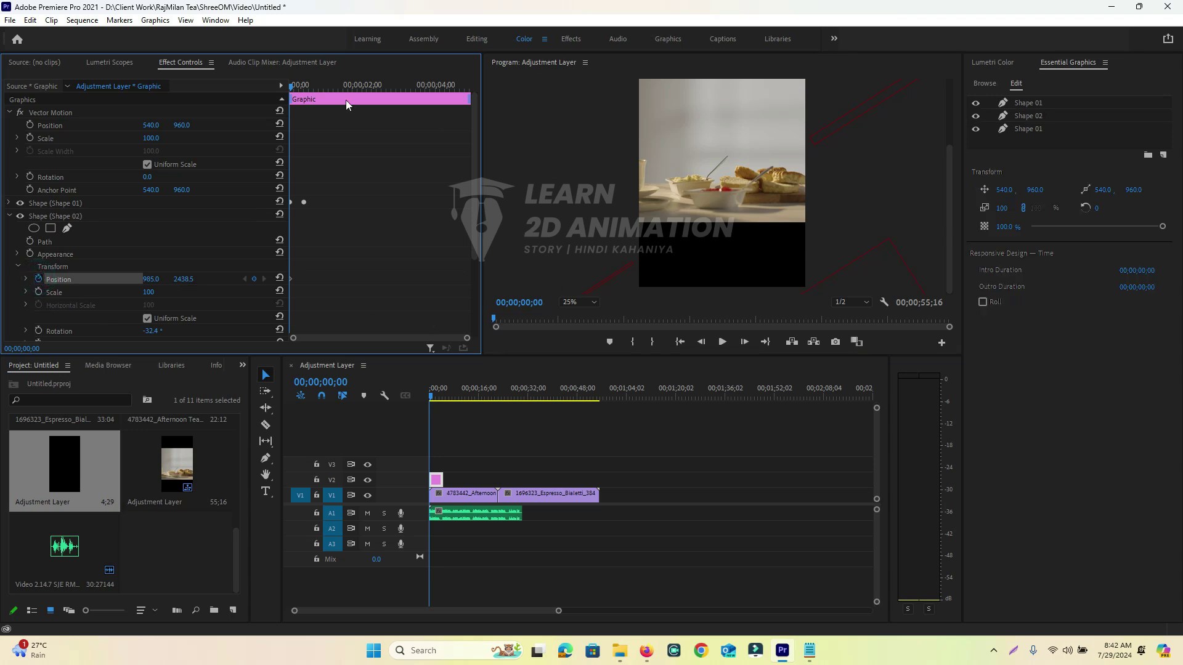
Set the white shape's position keyframe at 00;00;00;12 back inside the frame at about 620.9, 1819.6.
{"action": "left_click_drag", "start_coordinate": [291, 87], "coordinate": [304, 90]}
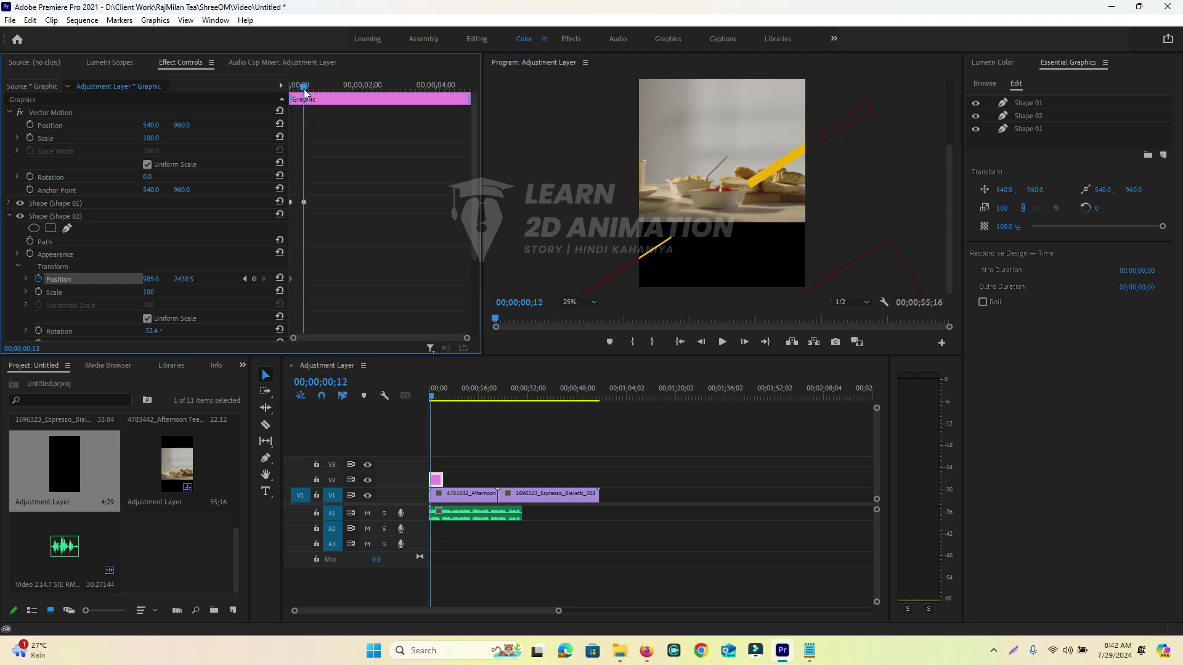
{"action": "left_click", "coordinate": [824, 265]}
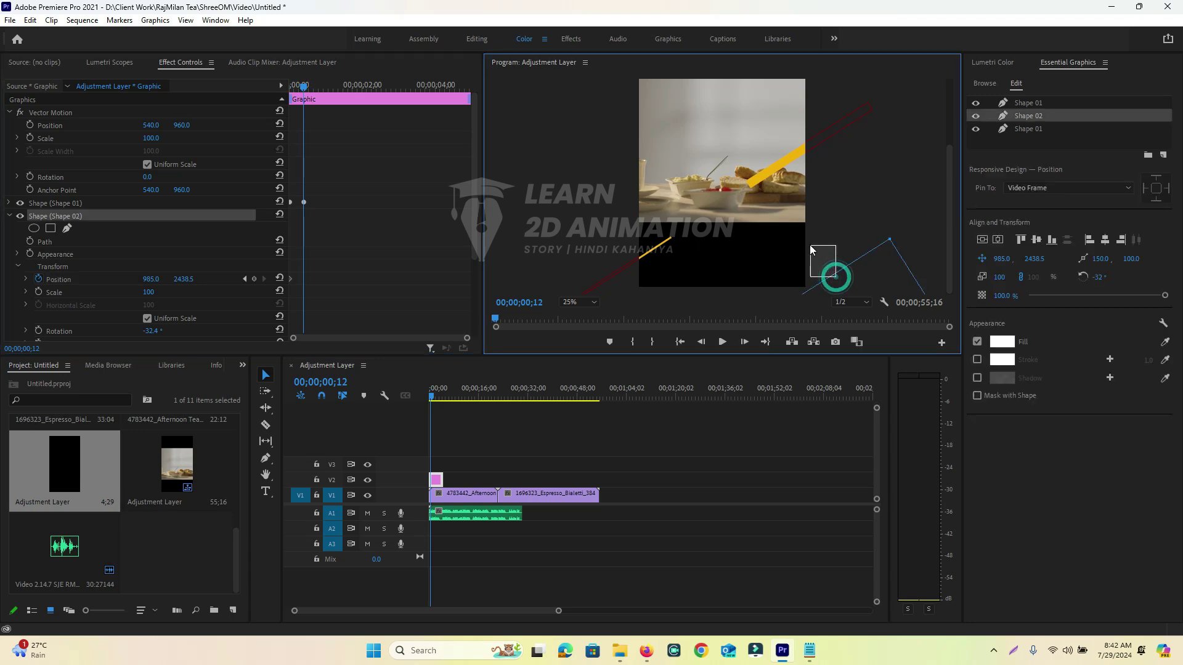
{"action": "left_click", "coordinate": [814, 285]}
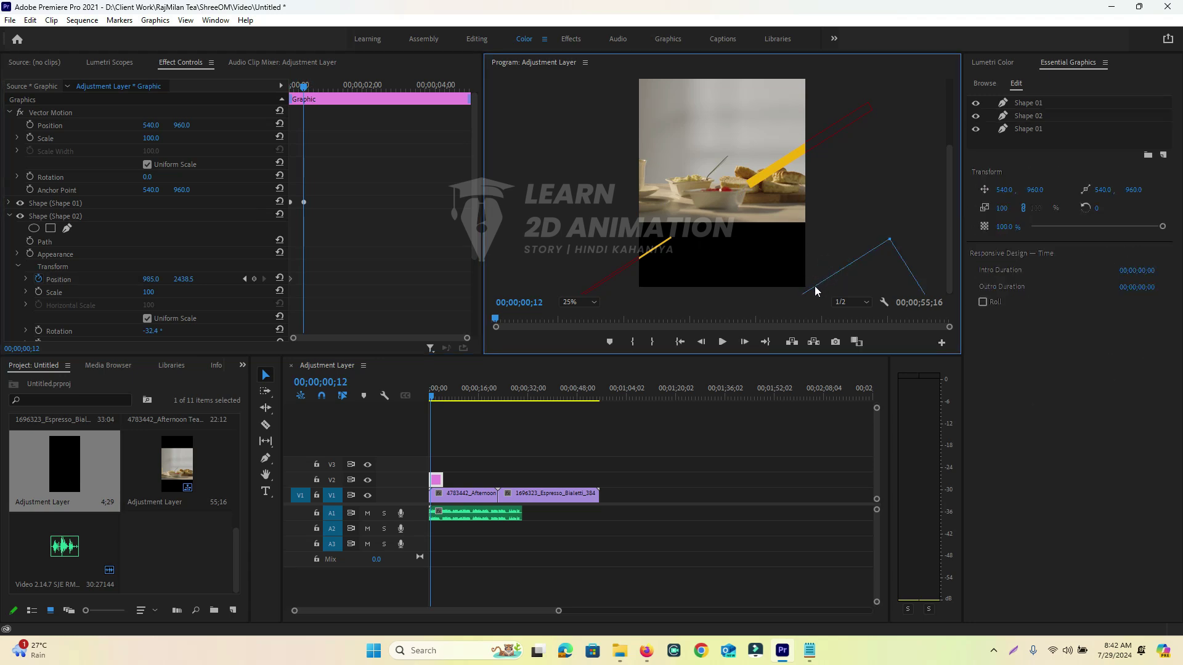
{"action": "left_click", "coordinate": [813, 278]}
{"action": "left_click_drag", "start_coordinate": [835, 286], "coordinate": [834, 284]}
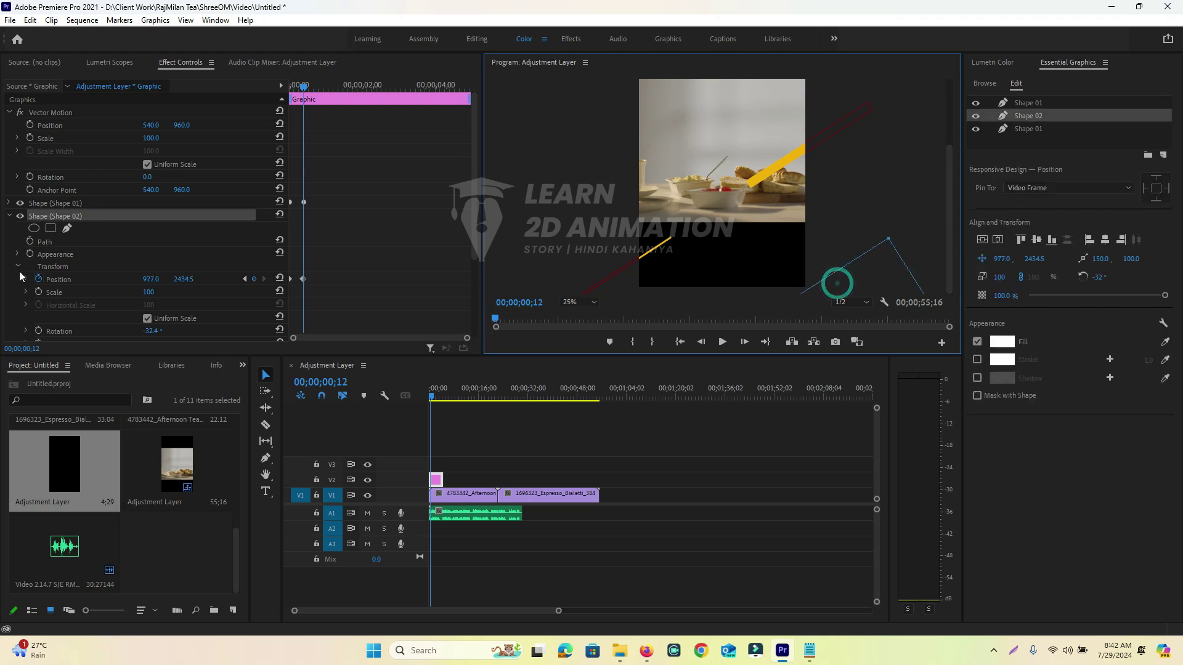
{"action": "left_click", "coordinate": [149, 282]}
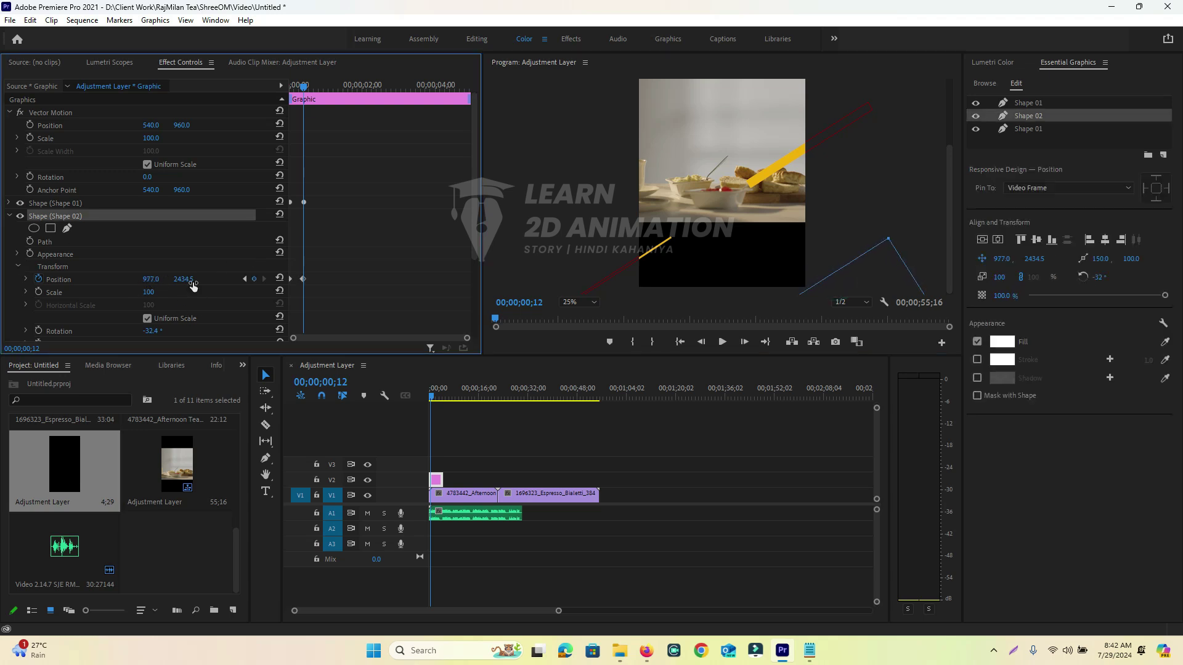
{"action": "left_click_drag", "start_coordinate": [183, 279], "coordinate": [271, 279]}
{"action": "left_click_drag", "start_coordinate": [190, 284], "coordinate": [111, 284]}
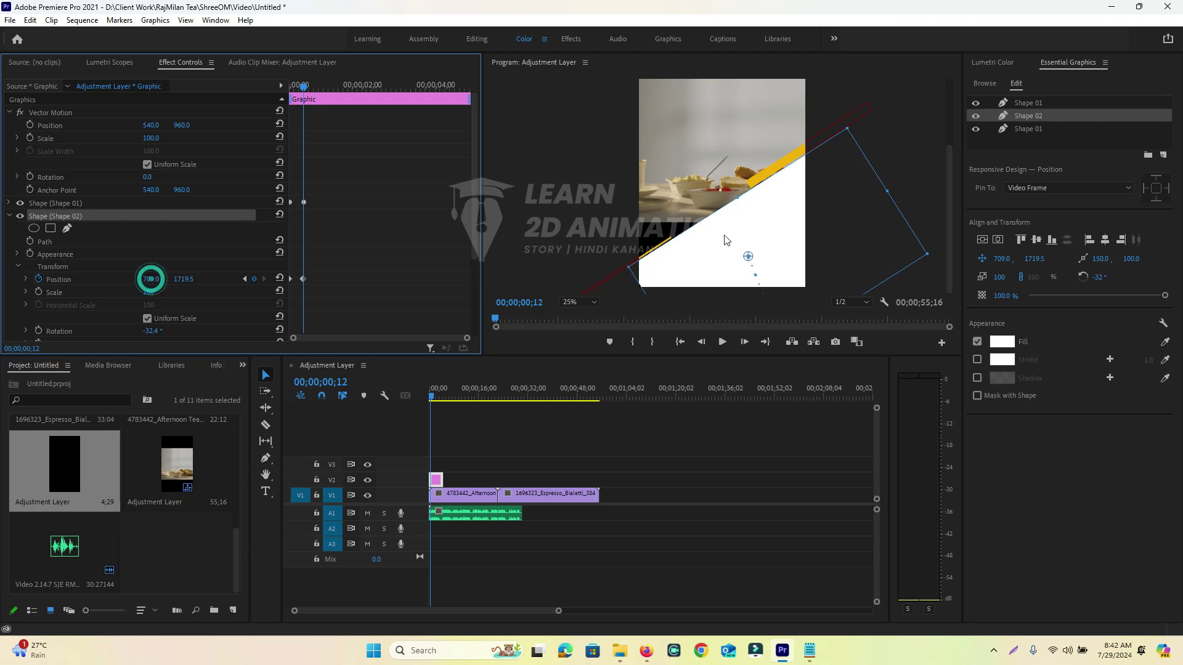
{"action": "left_click_drag", "start_coordinate": [752, 237], "coordinate": [744, 248]}
{"action": "left_click", "coordinate": [890, 165]}
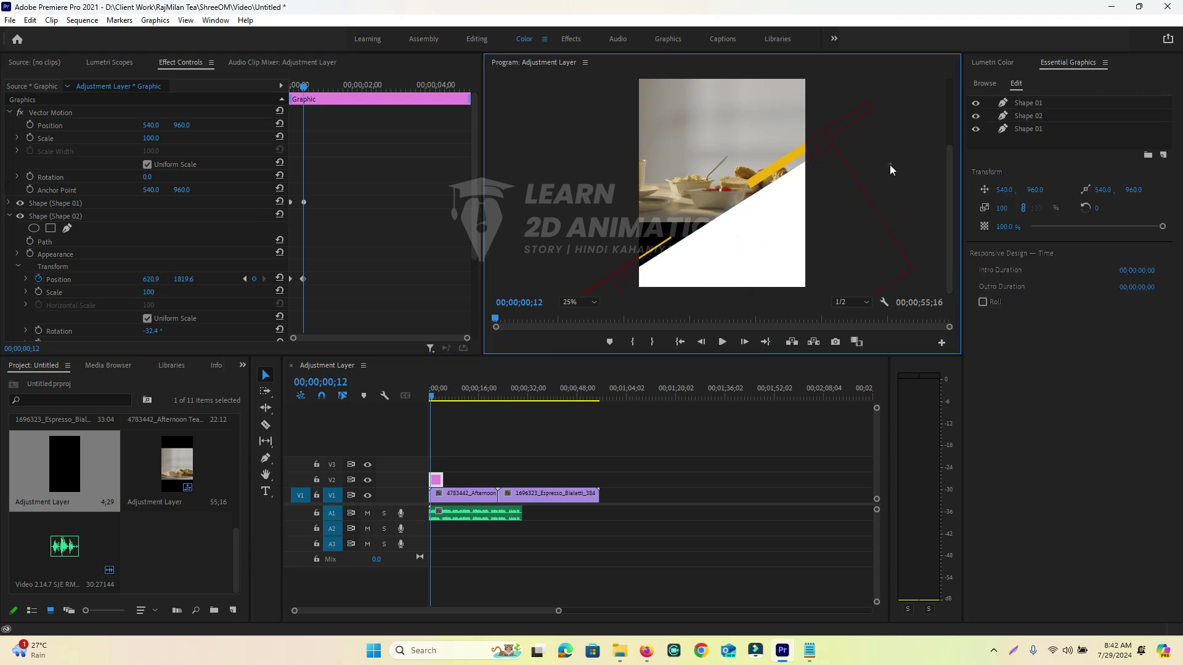
Return the playhead to 00;00;00;00 and collapse the Vector Motion and white shape properties.
{"action": "left_click", "coordinate": [303, 91]}
{"action": "left_click_drag", "start_coordinate": [303, 91], "coordinate": [261, 142]}
{"action": "left_click", "coordinate": [10, 114]}
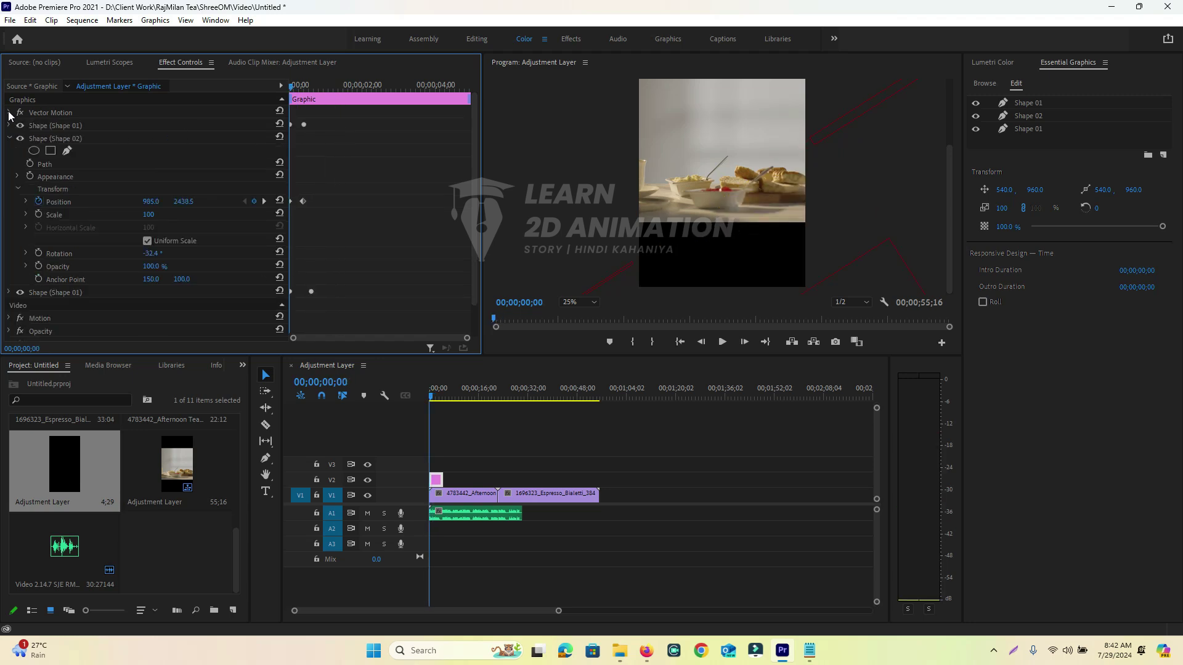
{"action": "left_click", "coordinate": [9, 139]}
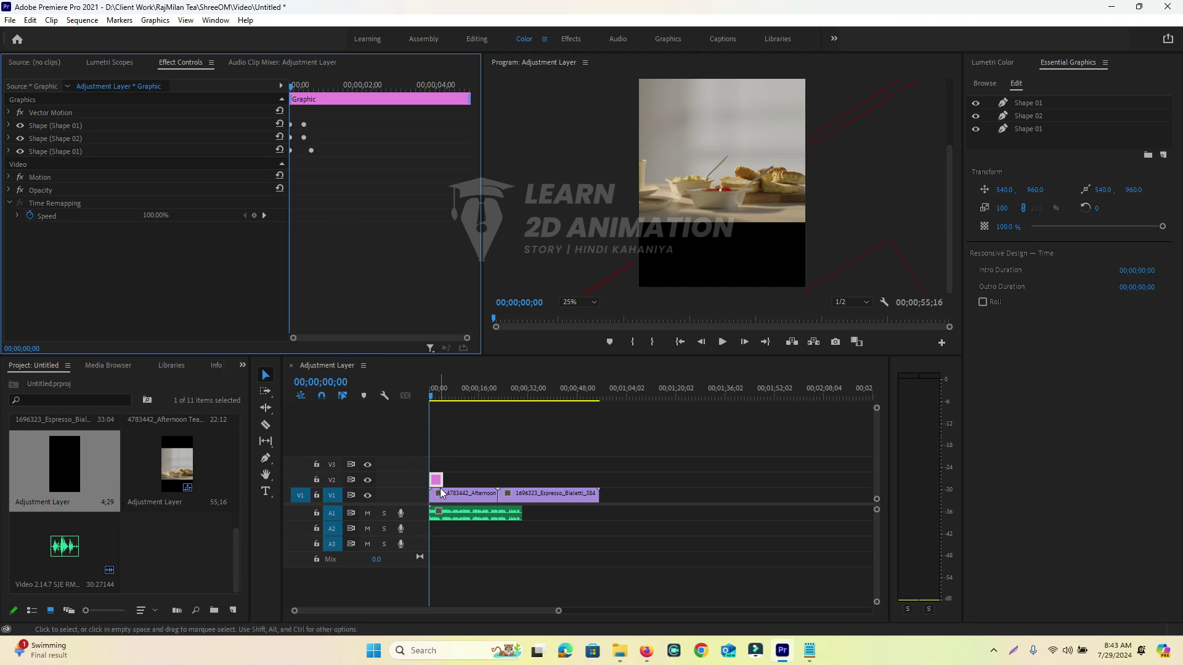
Lengthen the graphic clip on V2 over about two thirds of the first tea clip and check the fitted frame at 00;00;08;06.
{"action": "left_click_drag", "start_coordinate": [439, 481], "coordinate": [474, 478]}
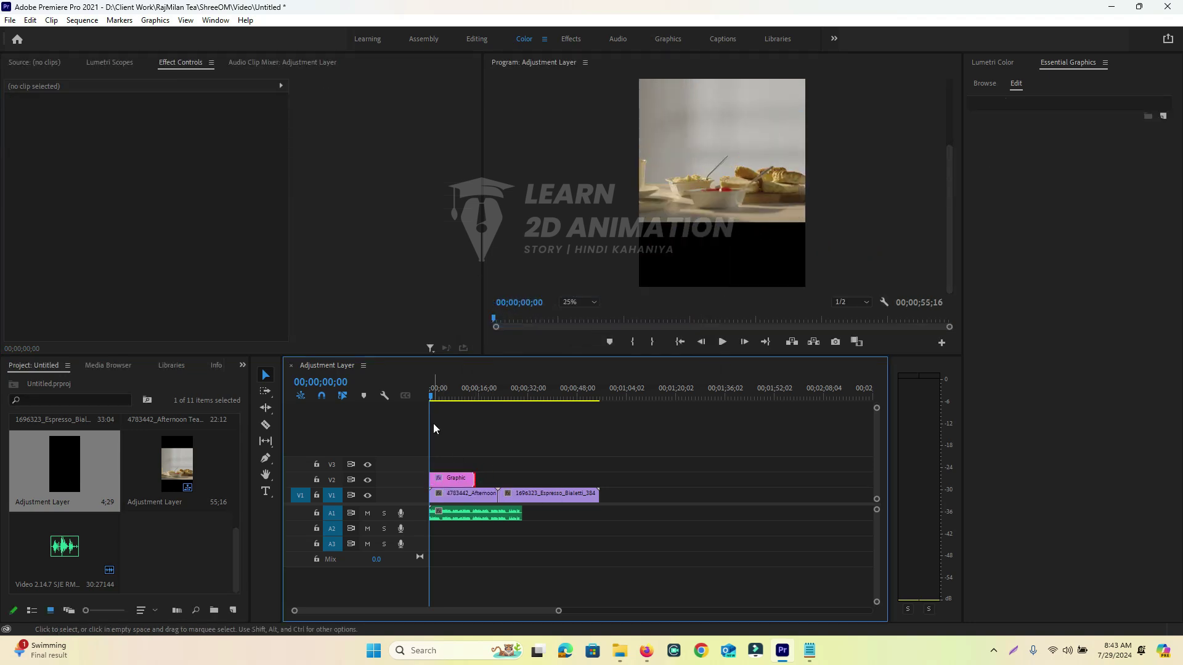
{"action": "left_click_drag", "start_coordinate": [432, 402], "coordinate": [456, 407]}
{"action": "left_click", "coordinate": [579, 301]}
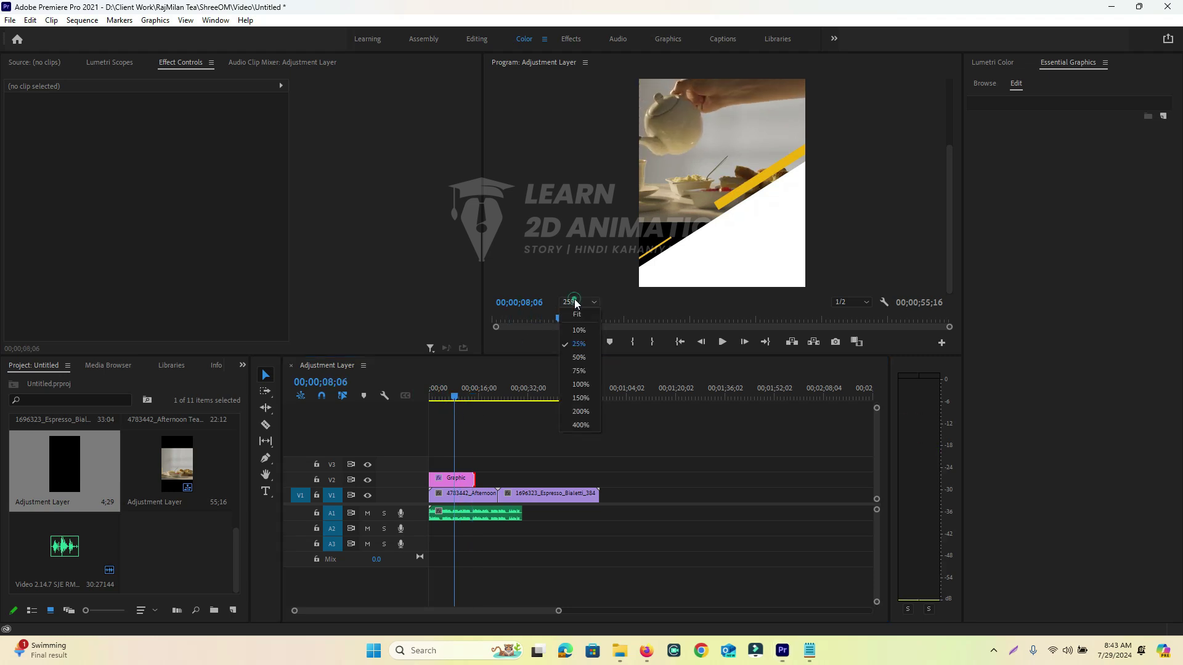
{"action": "left_click", "coordinate": [578, 314]}
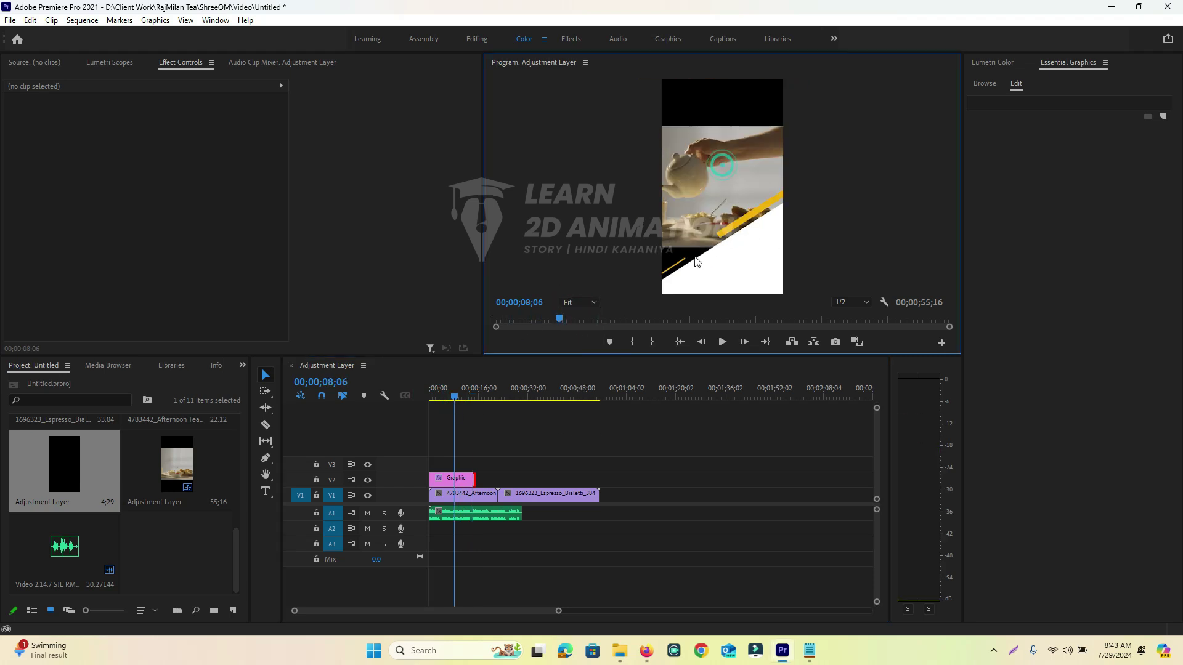
Lock the V2 graphic track and the A1 voice-over track, keeping the first tea clip selected.
{"action": "left_click", "coordinate": [466, 494]}
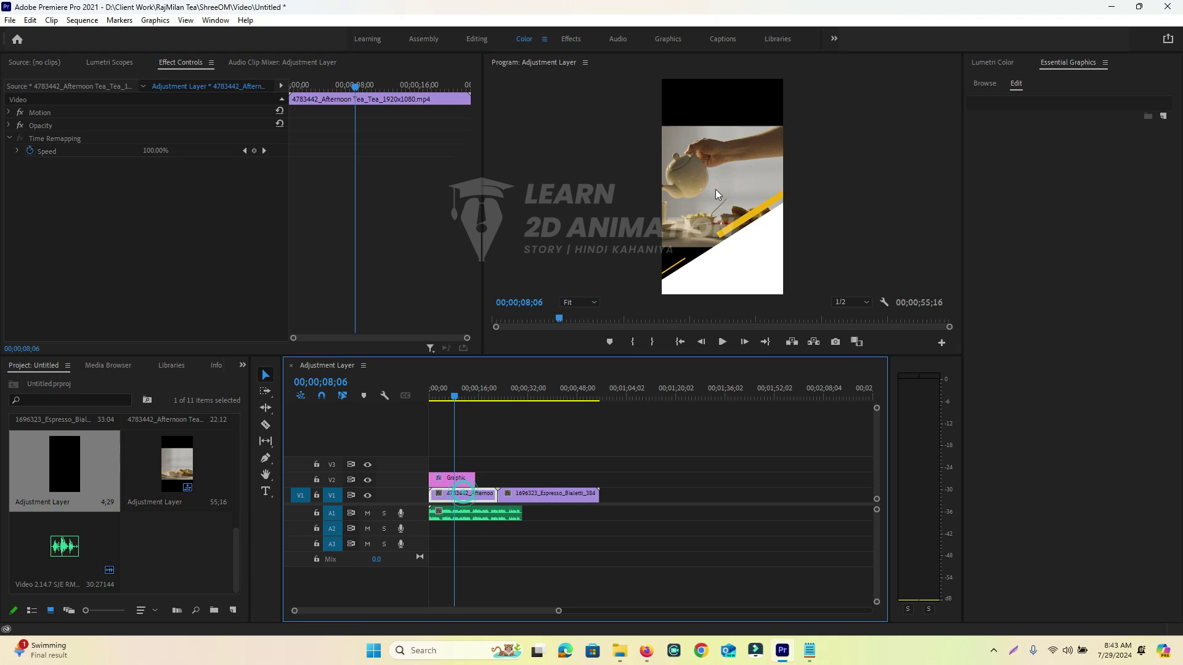
{"action": "left_click", "coordinate": [462, 481]}
{"action": "left_click", "coordinate": [317, 481]}
{"action": "left_click", "coordinate": [437, 512]}
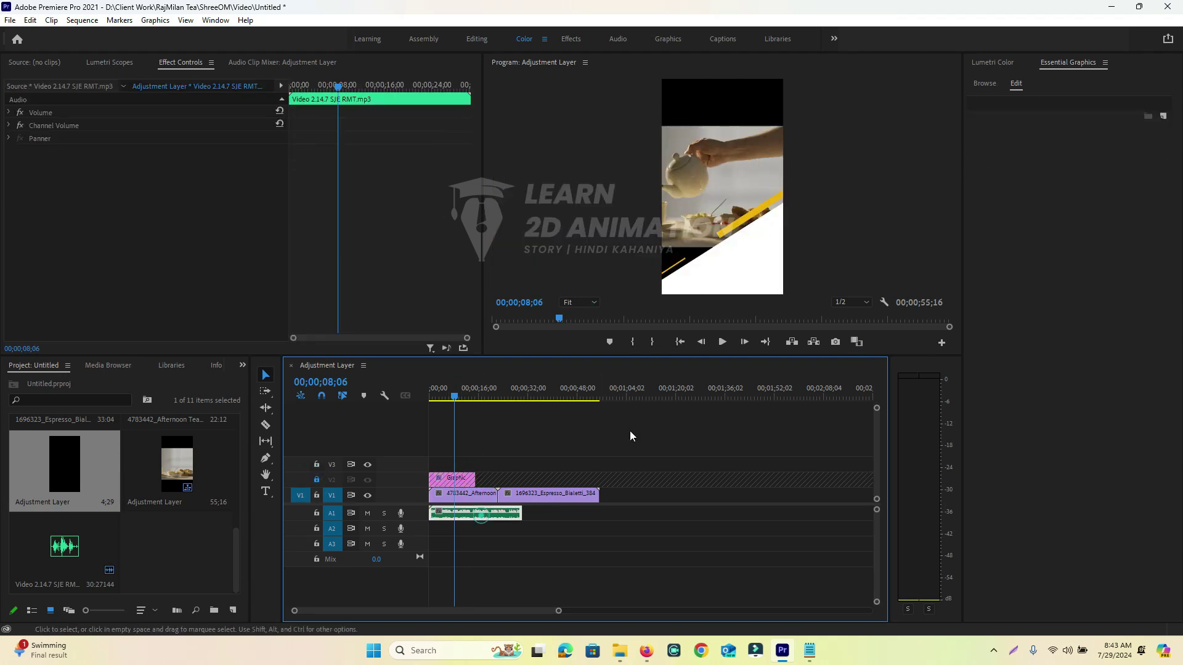
{"action": "left_click", "coordinate": [481, 496]}
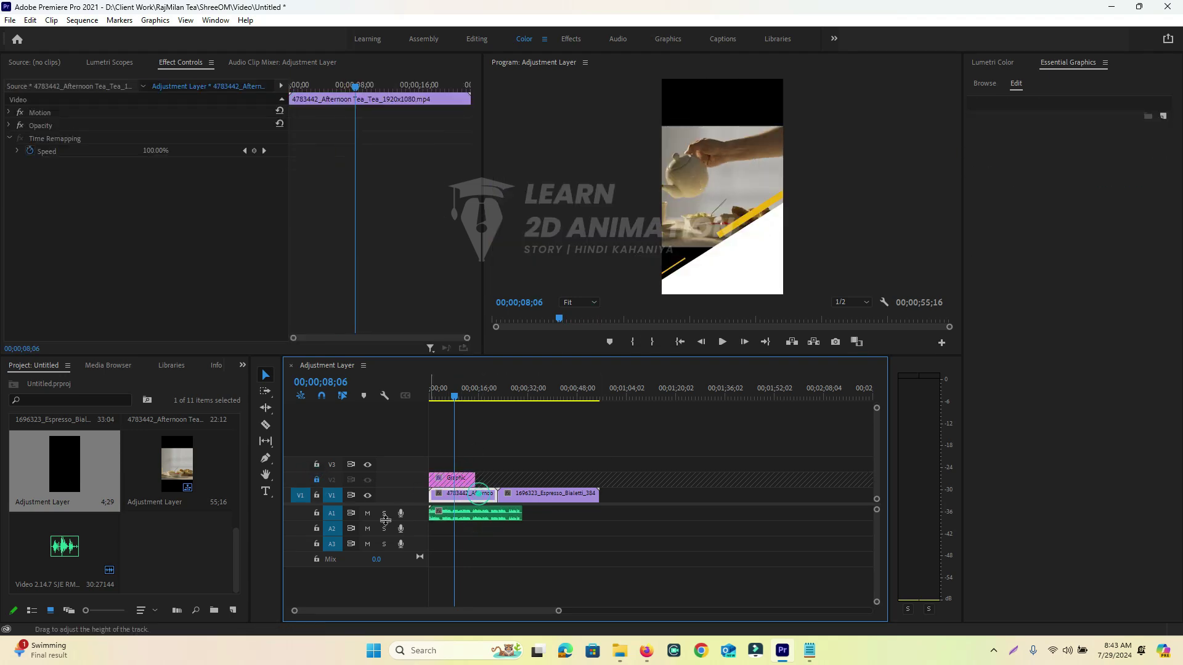
{"action": "left_click", "coordinate": [317, 513]}
Enlarge the first tea clip and move it up to fill the frame above the white diagonal shape.
{"action": "left_click", "coordinate": [716, 166]}
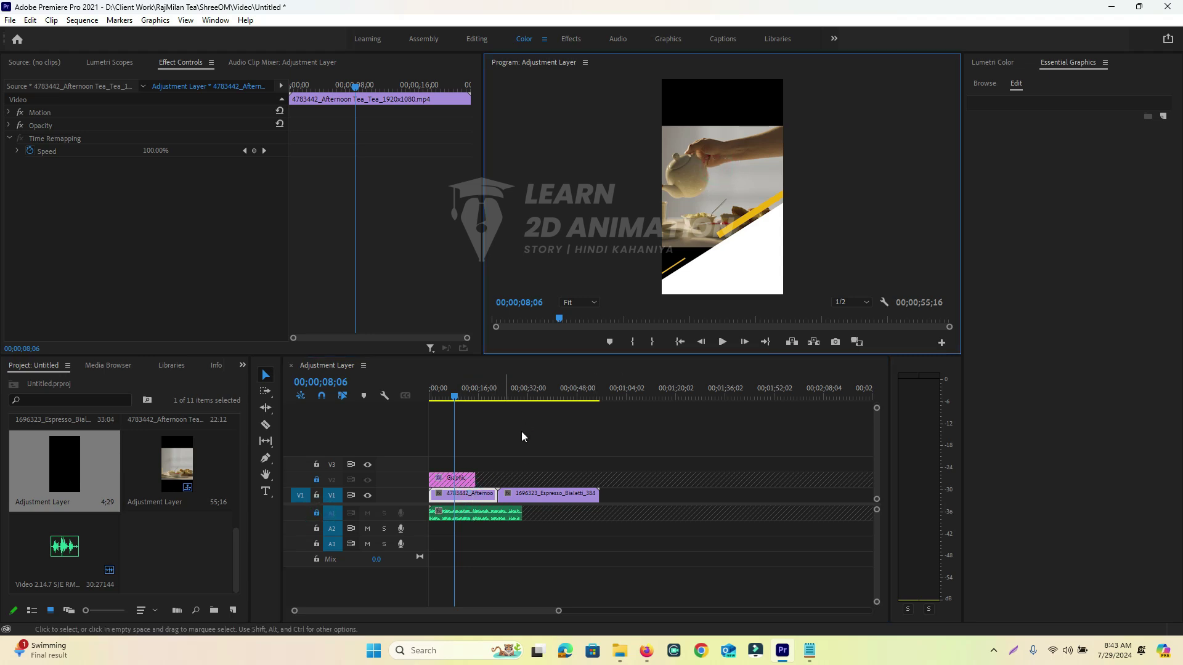
{"action": "left_click", "coordinate": [98, 114]}
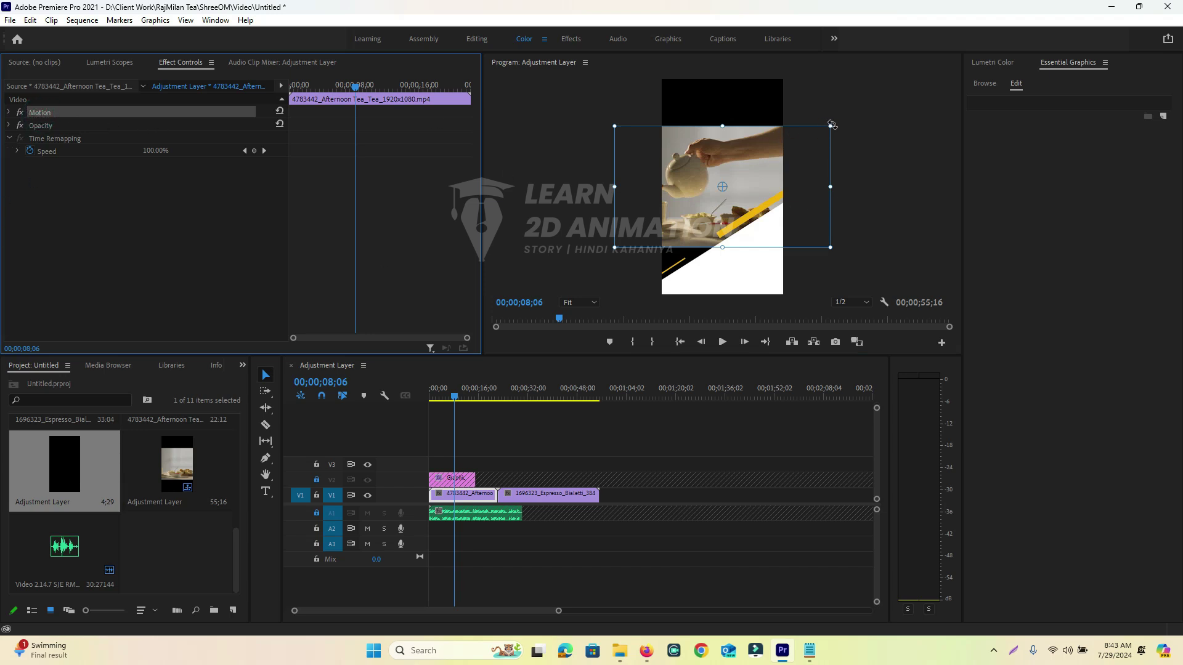
{"action": "left_click_drag", "start_coordinate": [830, 126], "coordinate": [863, 90]}
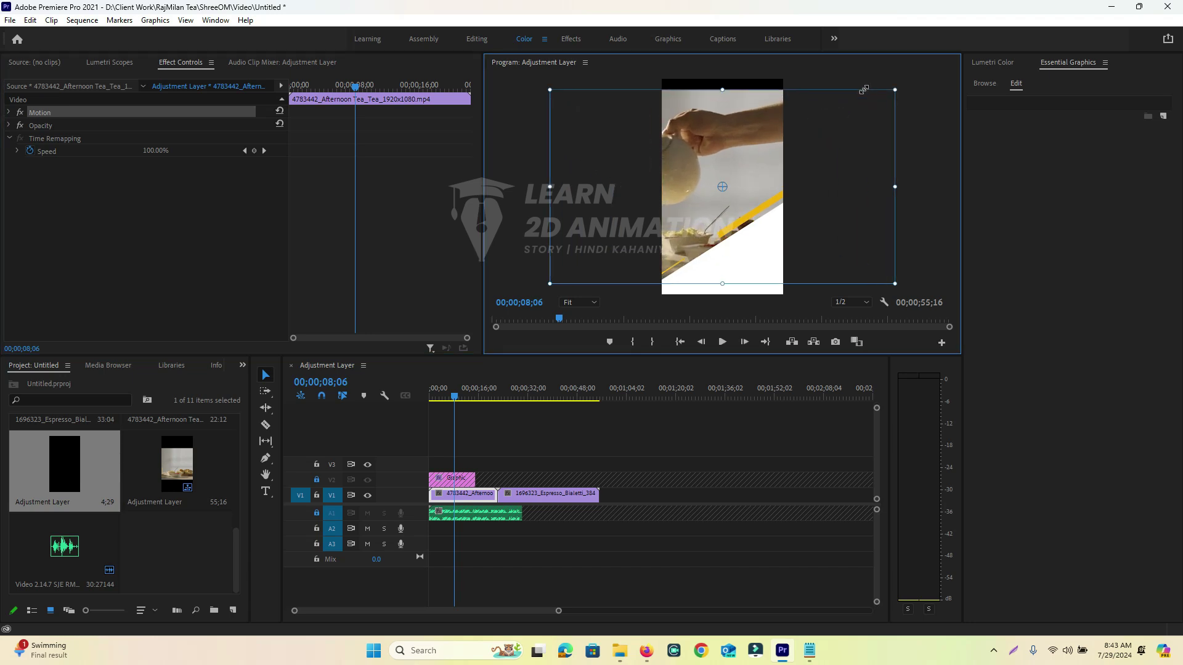
{"action": "left_click_drag", "start_coordinate": [744, 138], "coordinate": [737, 125]}
{"action": "left_click", "coordinate": [908, 265]}
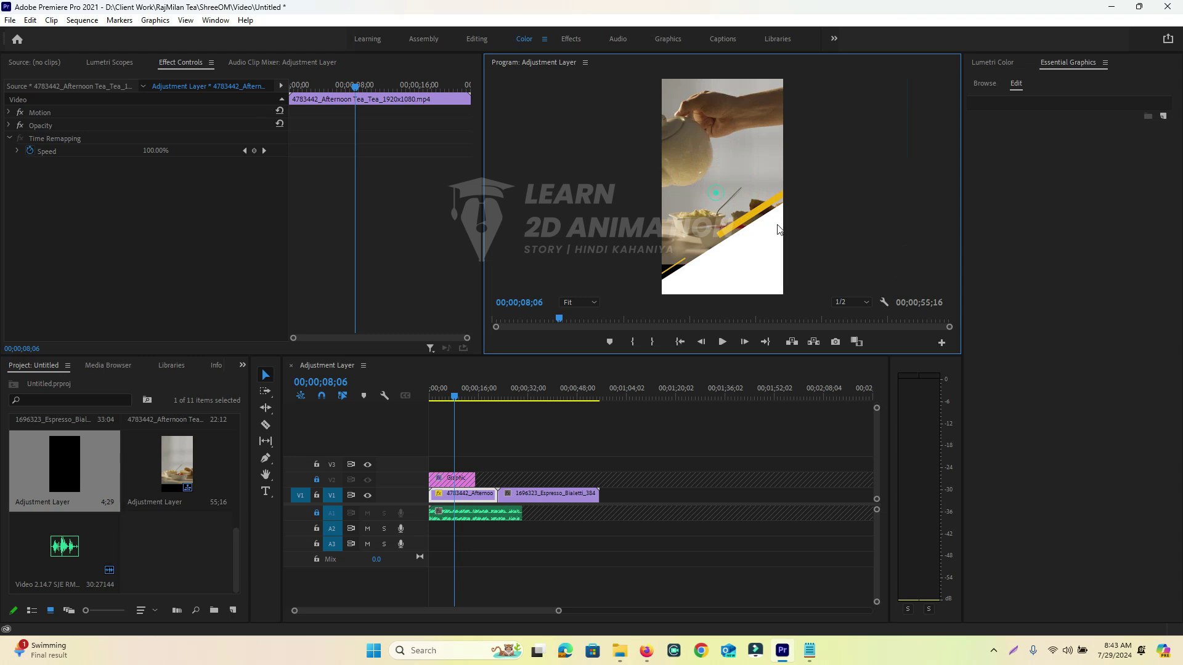
Enlarge the first tea clip slightly more and shift it right to bring the teapot toward the middle of the frame.
{"action": "left_click", "coordinate": [31, 112]}
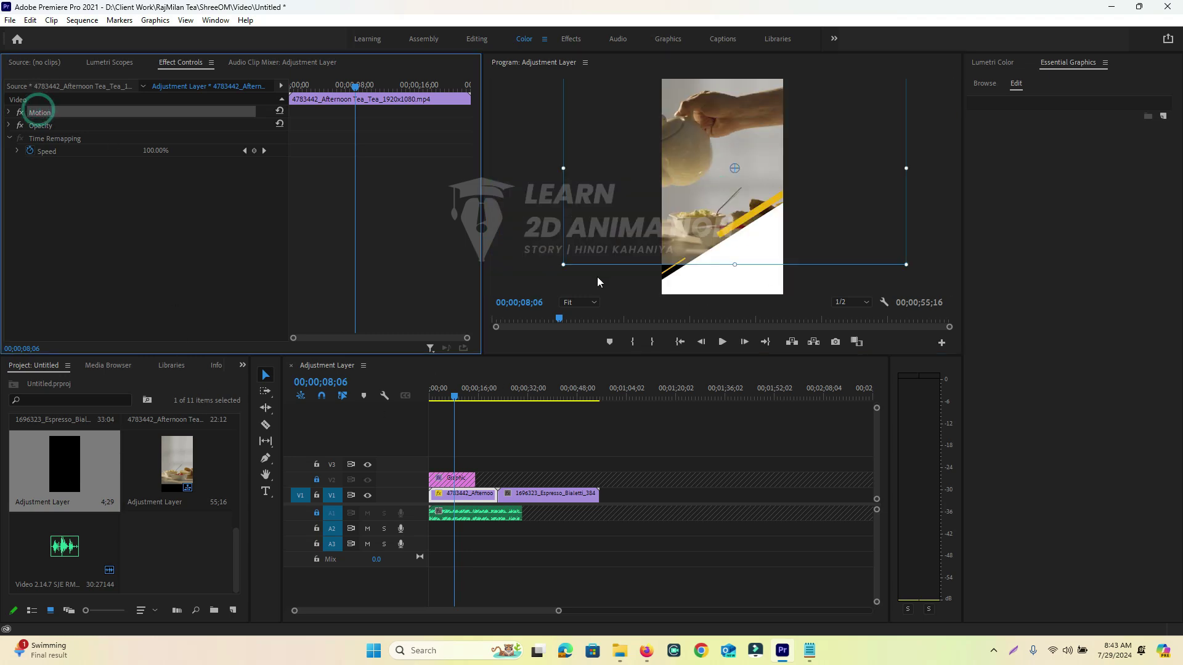
{"action": "left_click_drag", "start_coordinate": [563, 265], "coordinate": [555, 272]}
{"action": "left_click_drag", "start_coordinate": [703, 161], "coordinate": [764, 172]}
Play the opening from 00;00;00;00 to check the tea clip's framing with the graphic, and return to the start.
{"action": "key", "text": "space"}
{"action": "key", "text": "Home"}
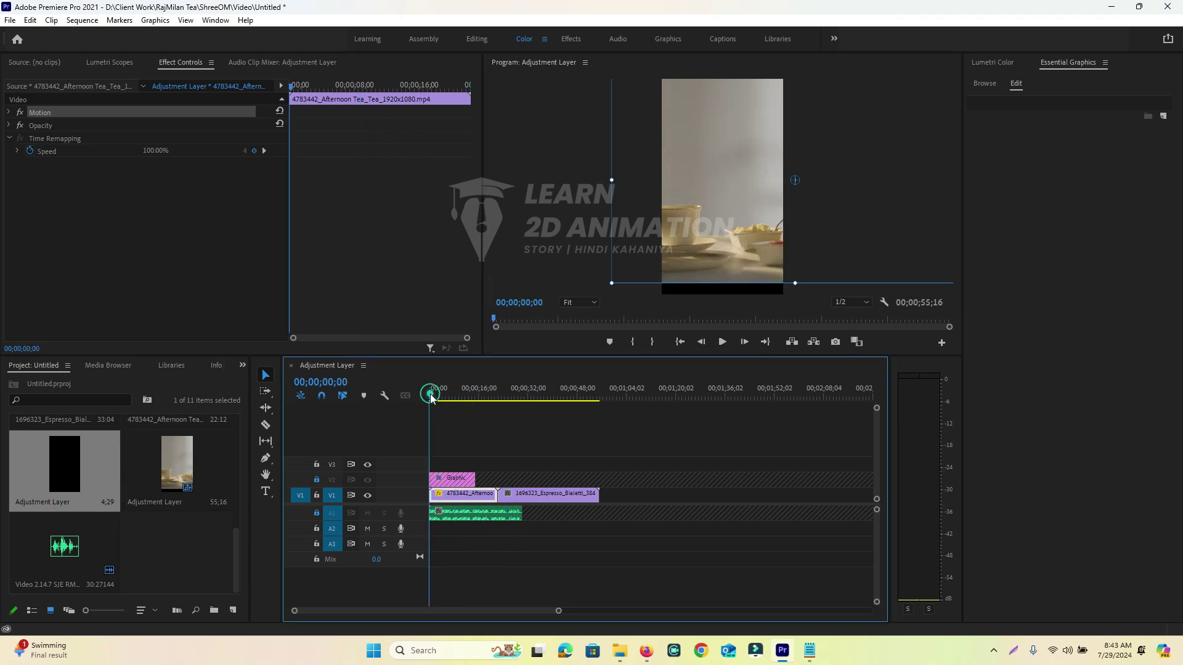
{"action": "key", "text": "space"}
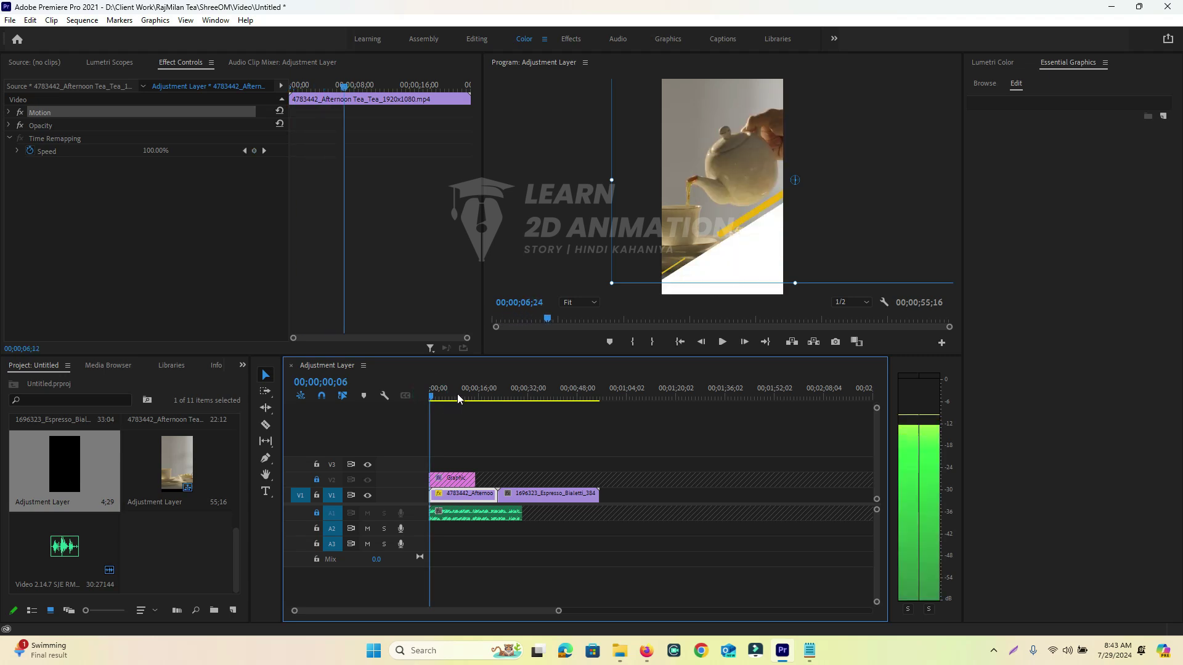
{"action": "left_click", "coordinate": [457, 399]}
{"action": "left_click", "coordinate": [430, 399]}
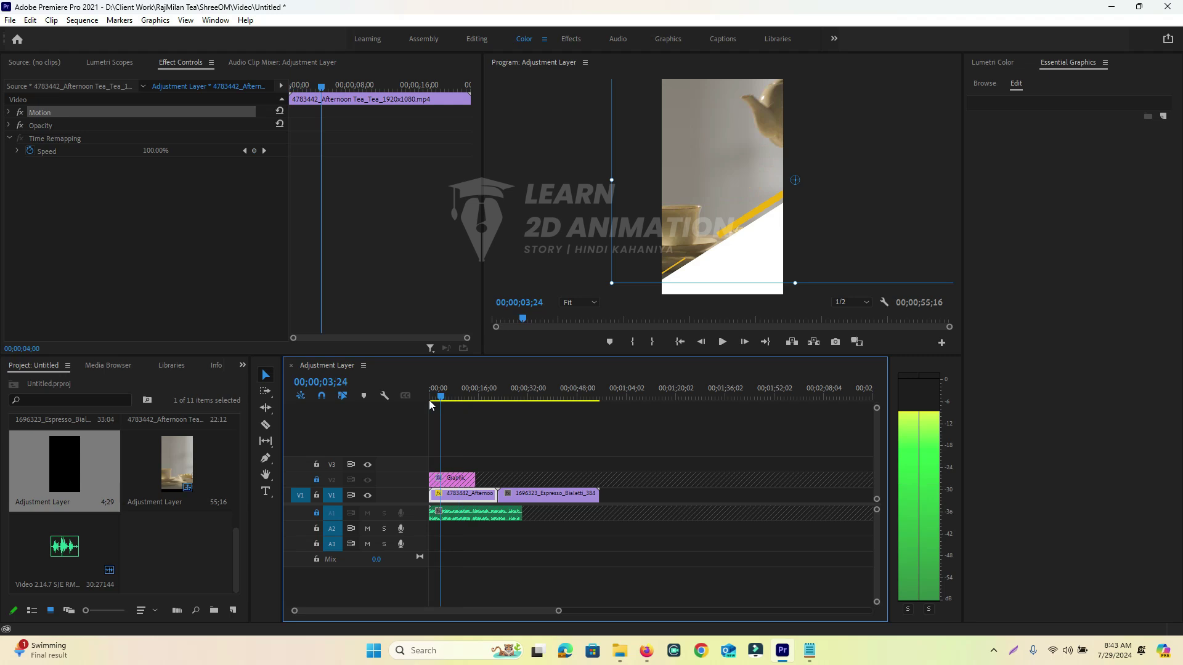
{"action": "left_click_drag", "start_coordinate": [429, 400], "coordinate": [419, 401]}
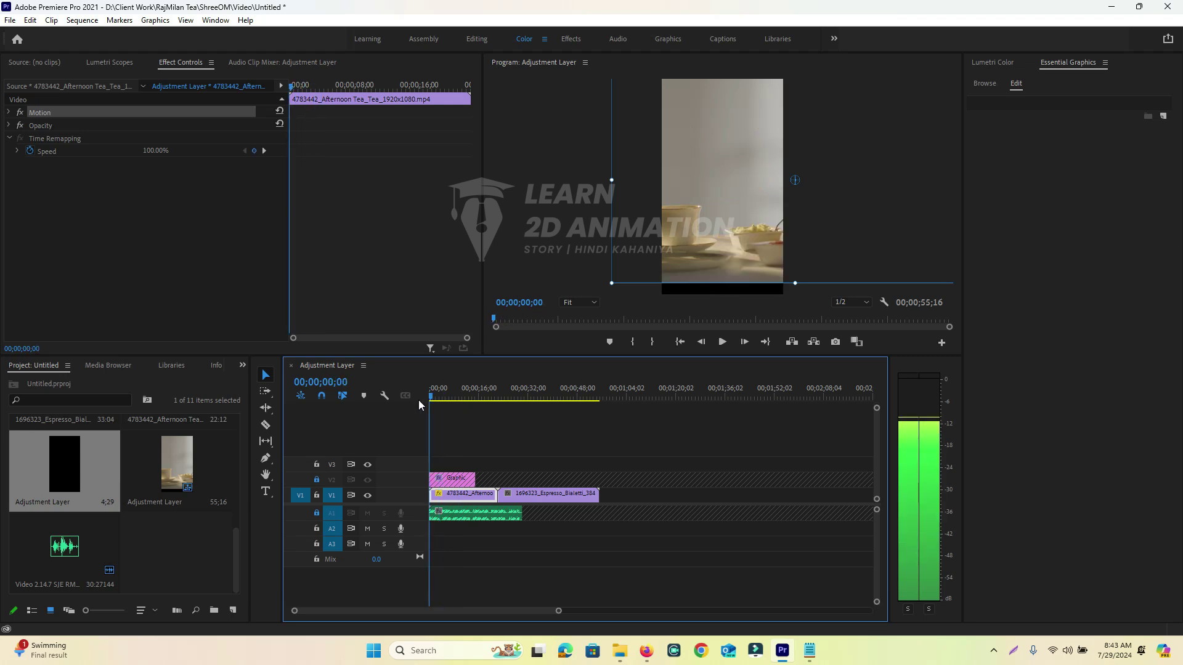
Split the first tea clip at 00;00;12;00 and delete the part after the cut.
{"action": "left_click", "coordinate": [521, 496]}
{"action": "left_click_drag", "start_coordinate": [431, 401], "coordinate": [466, 401]}
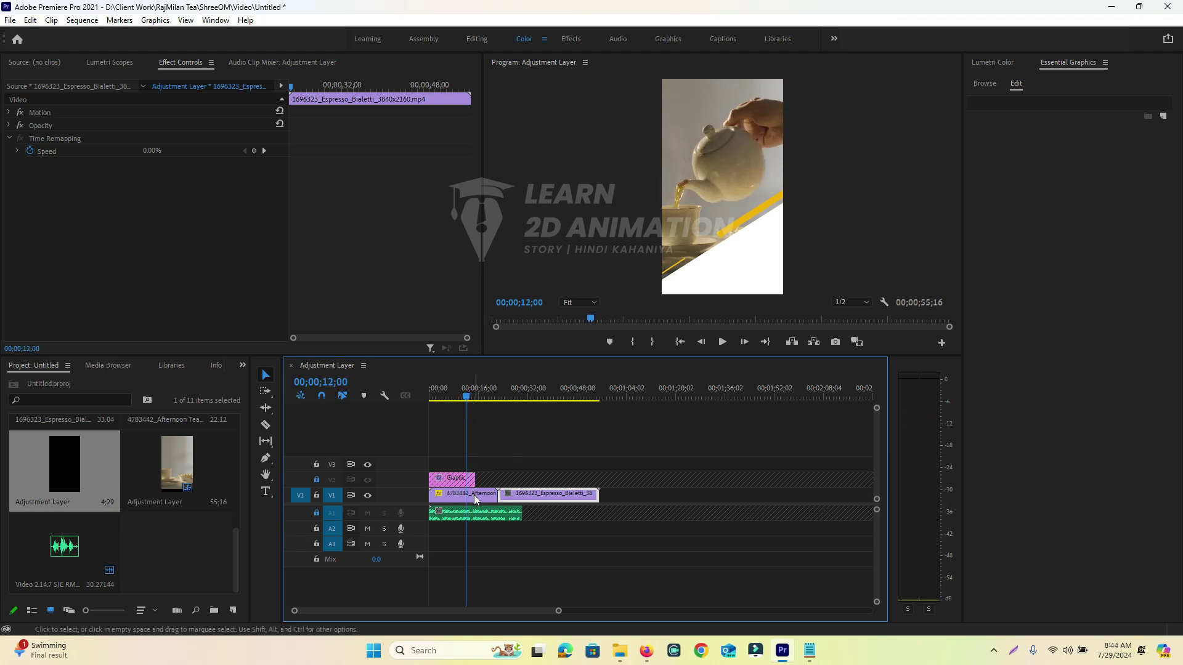
{"action": "key", "text": "c"}
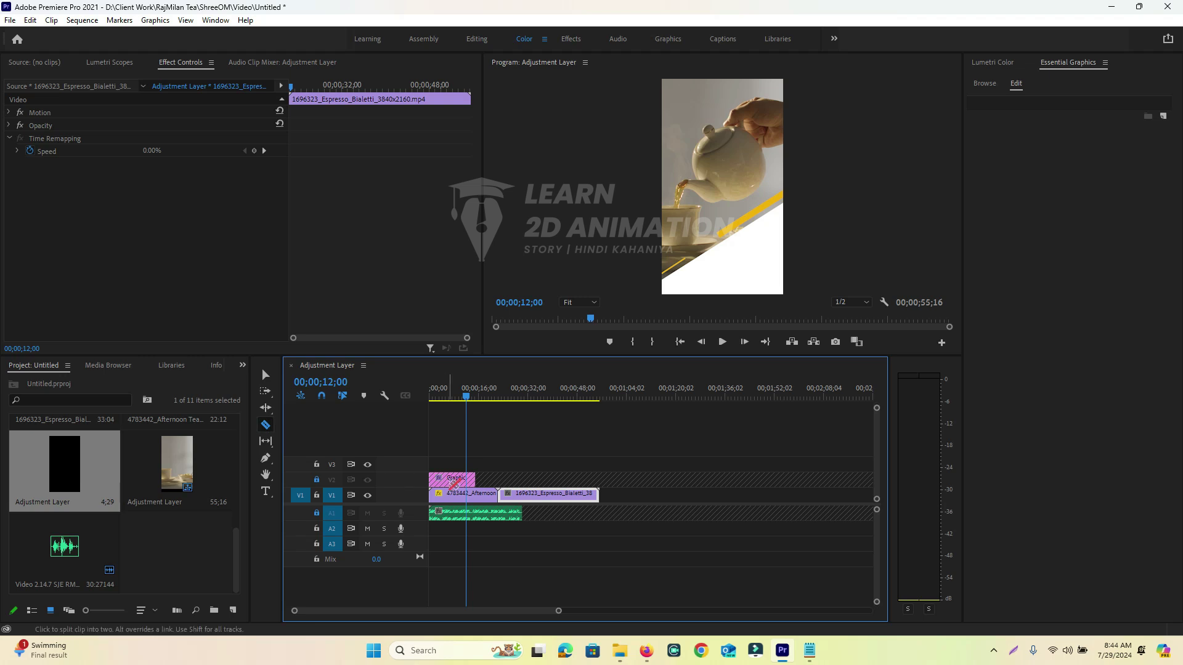
{"action": "key", "text": "v"}
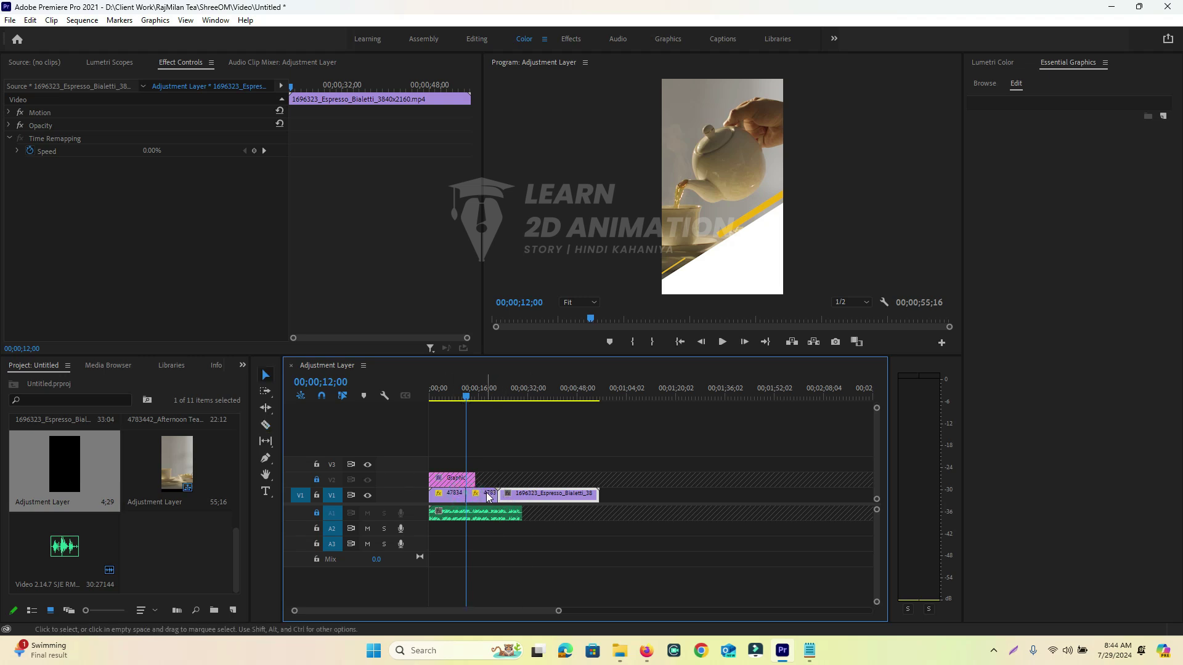
{"action": "left_click", "coordinate": [488, 496]}
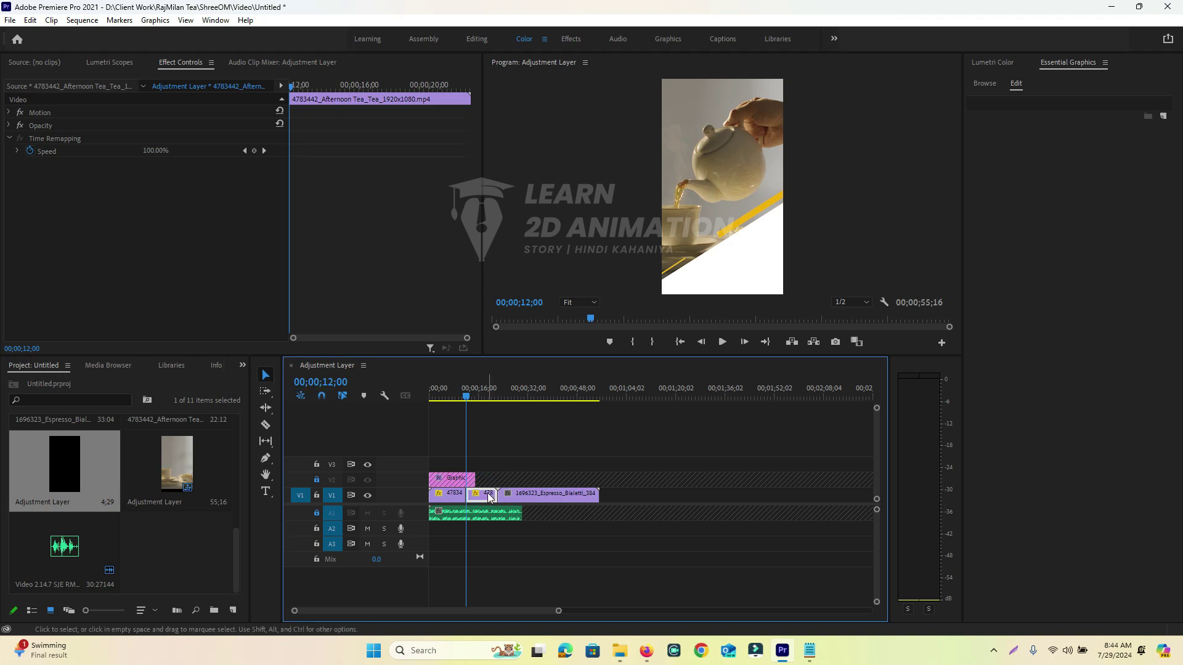
{"action": "key", "text": "Delete"}
Move the espresso clip on V1 directly against the end of the tea clip and check the transition.
{"action": "left_click", "coordinate": [512, 500]}
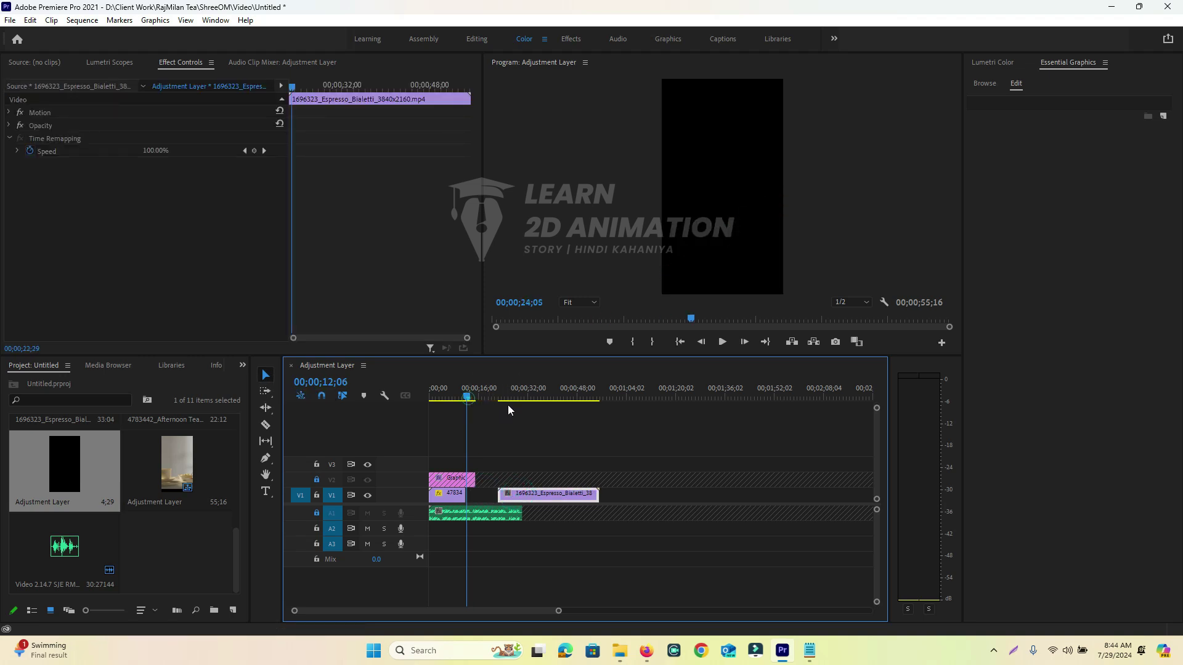
{"action": "left_click_drag", "start_coordinate": [467, 397], "coordinate": [527, 400]}
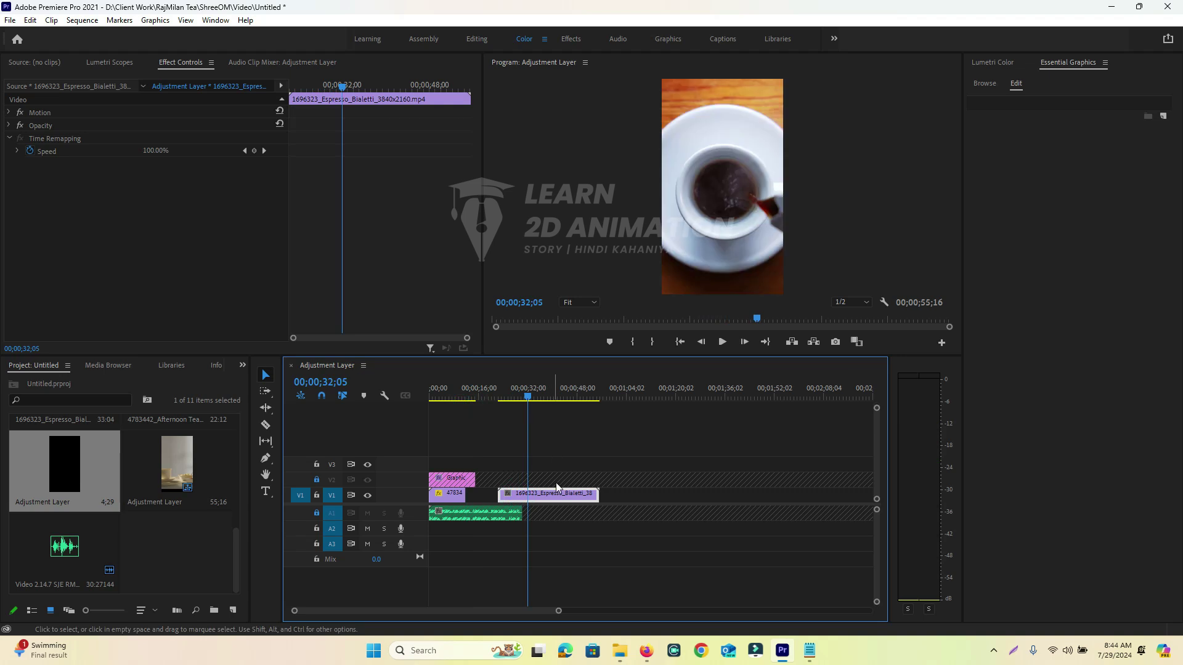
{"action": "left_click_drag", "start_coordinate": [550, 500], "coordinate": [518, 501]}
{"action": "left_click_drag", "start_coordinate": [438, 403], "coordinate": [476, 402]}
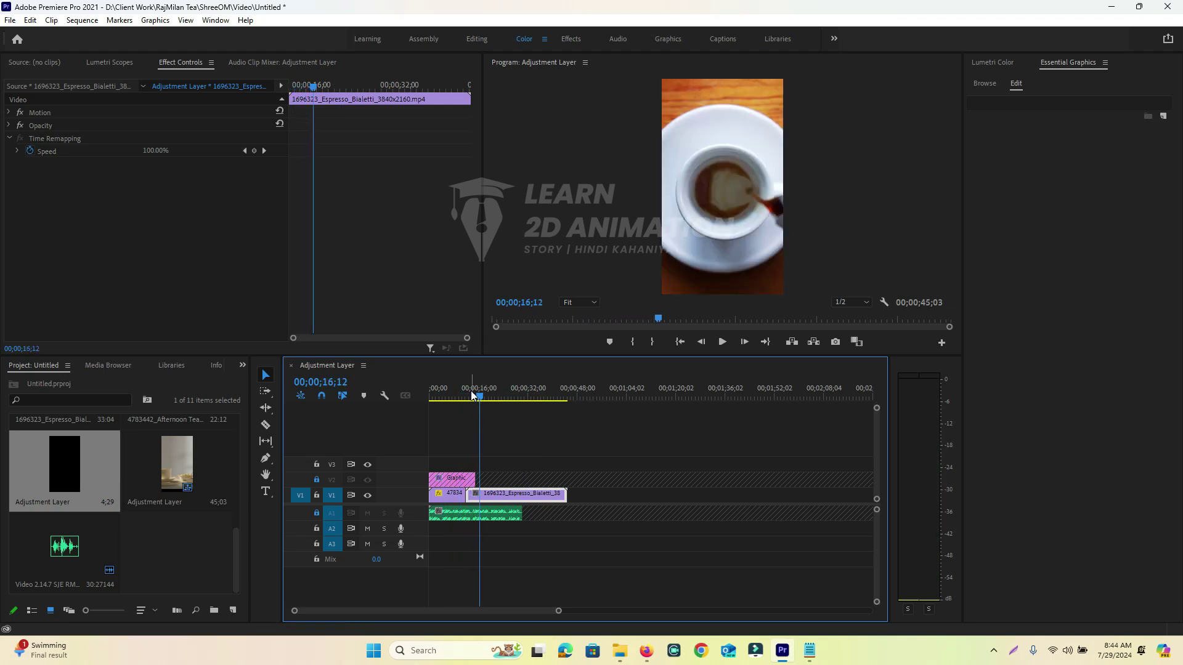
Review the tea-to-espresso edit against the voice-over.
{"action": "left_click", "coordinate": [317, 513]}
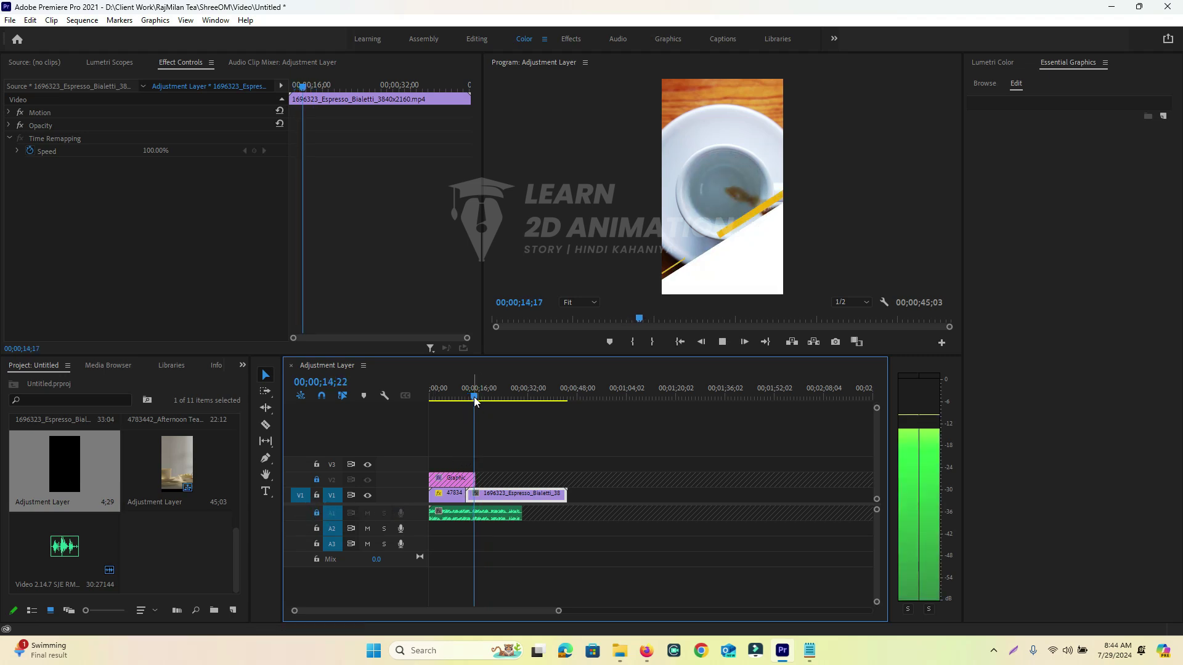
{"action": "left_click", "coordinate": [452, 399]}
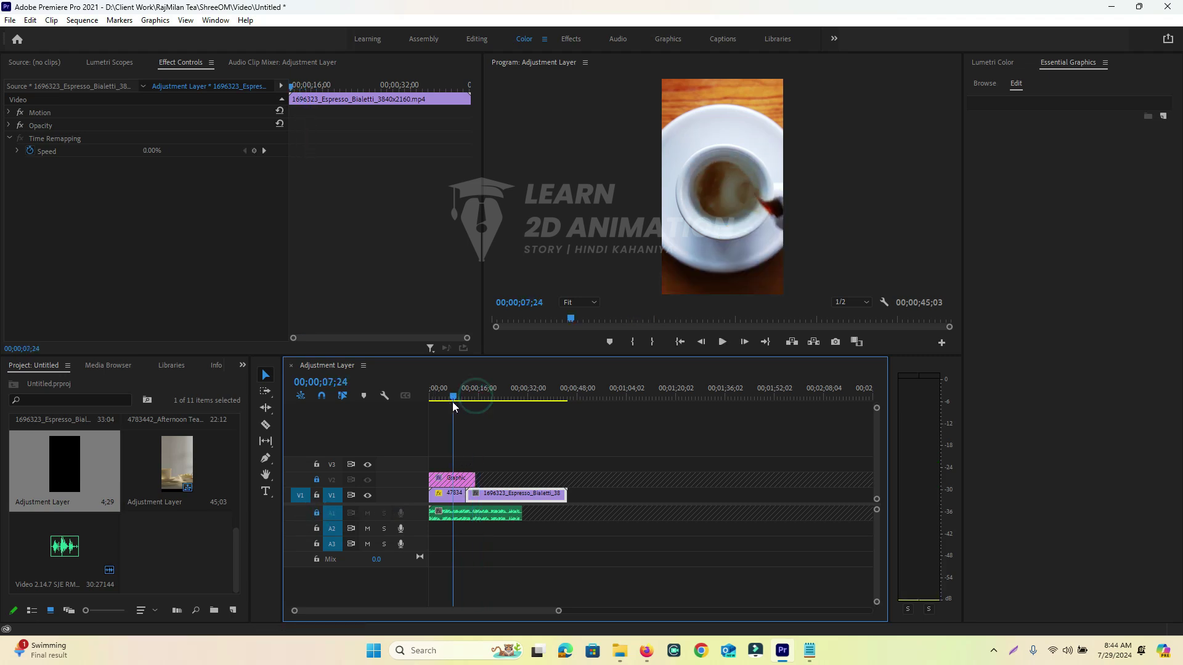
{"action": "mouse_move", "coordinate": [491, 404]}
{"action": "left_mouse_down"}
{"action": "mouse_move", "coordinate": [471, 408]}
{"action": "mouse_move", "coordinate": [520, 413]}
{"action": "mouse_move", "coordinate": [509, 414]}
{"action": "left_mouse_up"}
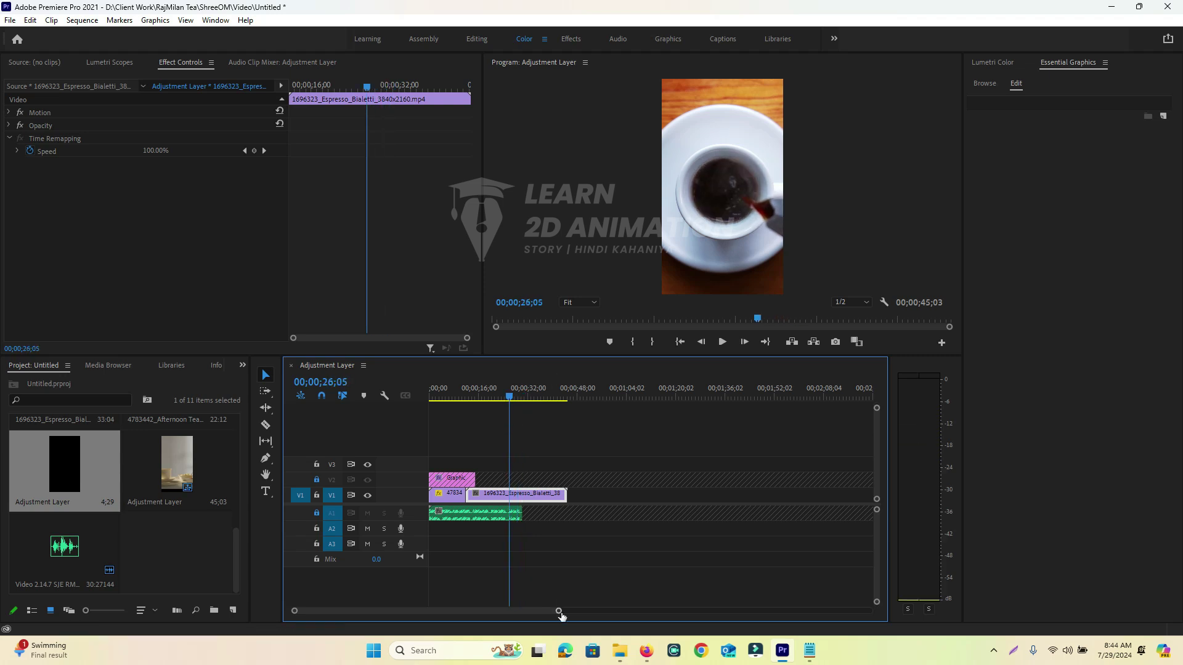
Split the tea clip at 00;00;04;16 and delete the part before the cut.
{"action": "left_click_drag", "start_coordinate": [558, 614], "coordinate": [453, 612]}
{"action": "left_click", "coordinate": [644, 397]}
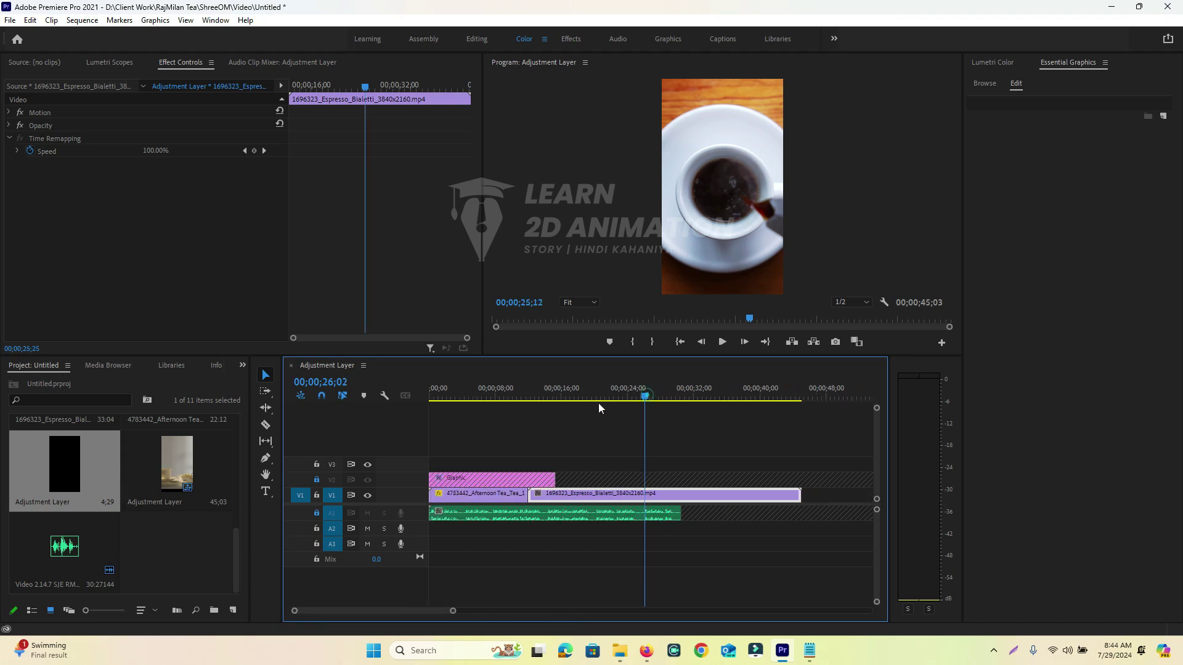
{"action": "left_click_drag", "start_coordinate": [442, 413], "coordinate": [468, 412]}
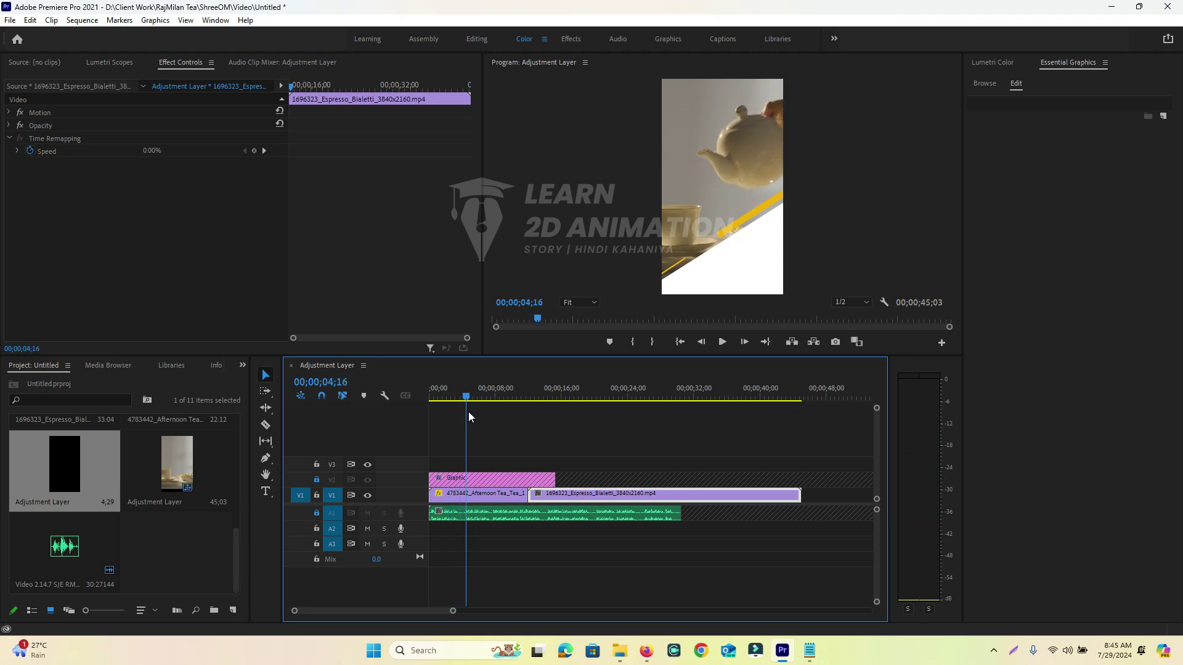
{"action": "key", "text": "c"}
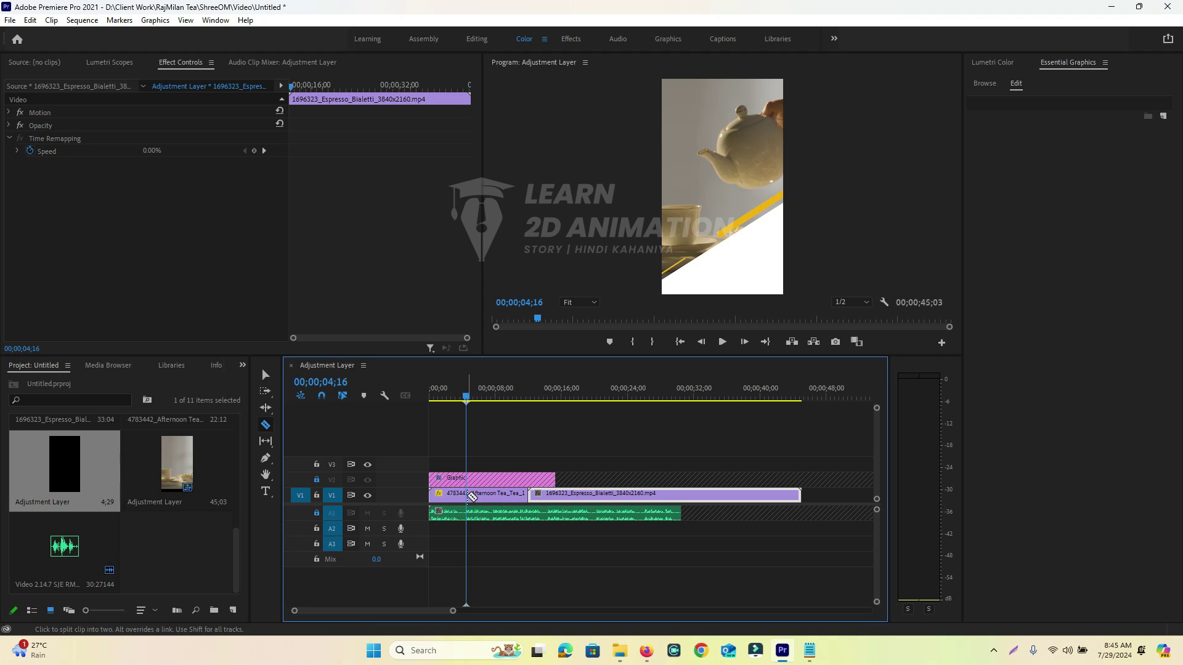
{"action": "key", "text": "v"}
{"action": "left_click", "coordinate": [452, 496]}
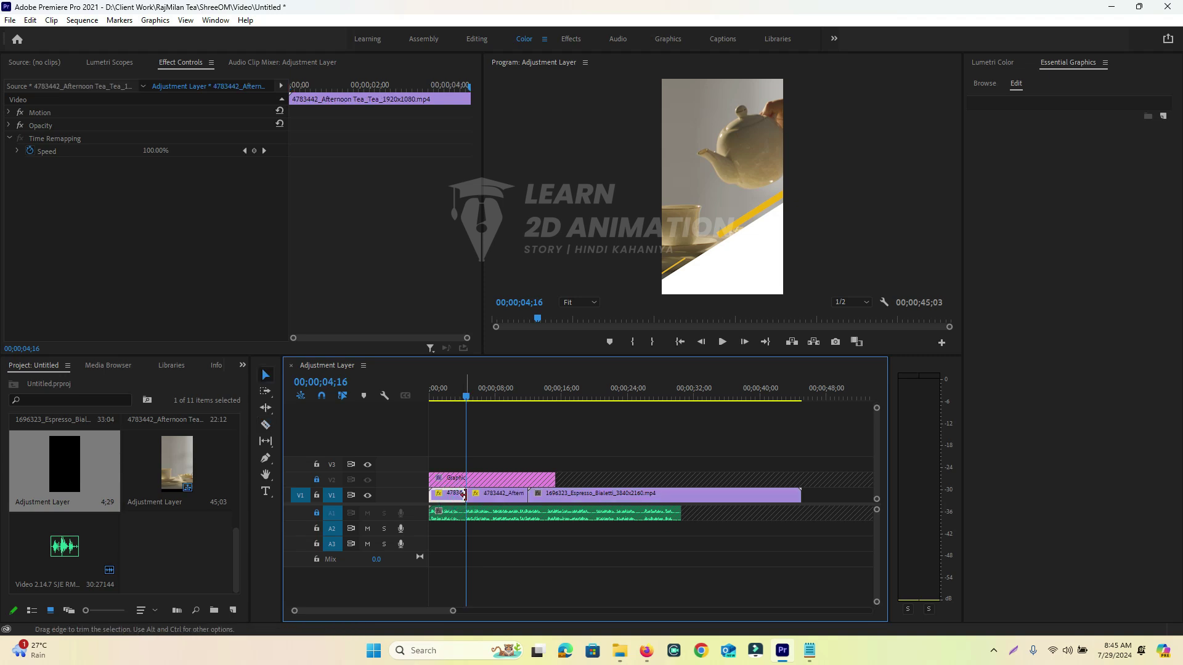
Move the remaining tea clip to the start of the sequence and the espresso clip directly after it.
{"action": "left_click_drag", "start_coordinate": [492, 494], "coordinate": [468, 497]}
{"action": "left_click", "coordinate": [573, 498]}
{"action": "left_click_drag", "start_coordinate": [550, 500], "coordinate": [513, 499]}
Show the espresso clip's Motion bounding box at 00;00;13;21 with the program monitor zoomed to 10%.
{"action": "left_click_drag", "start_coordinate": [466, 397], "coordinate": [546, 405]}
{"action": "left_click", "coordinate": [579, 491]}
{"action": "left_click", "coordinate": [35, 113]}
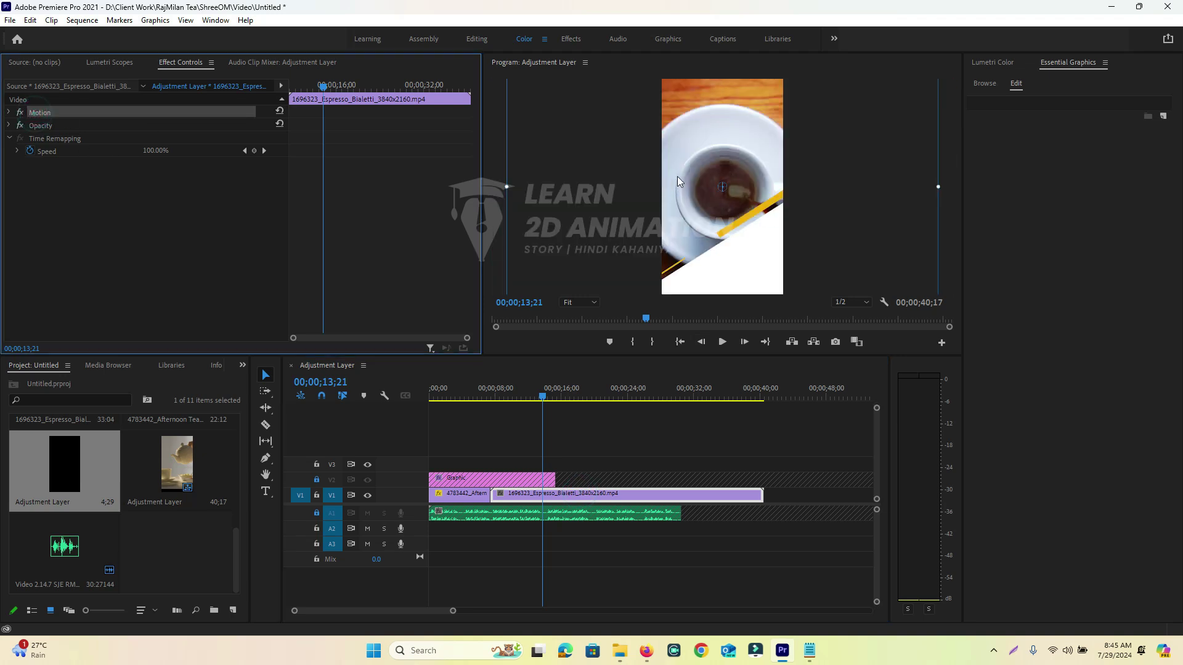
{"action": "left_click", "coordinate": [582, 303]}
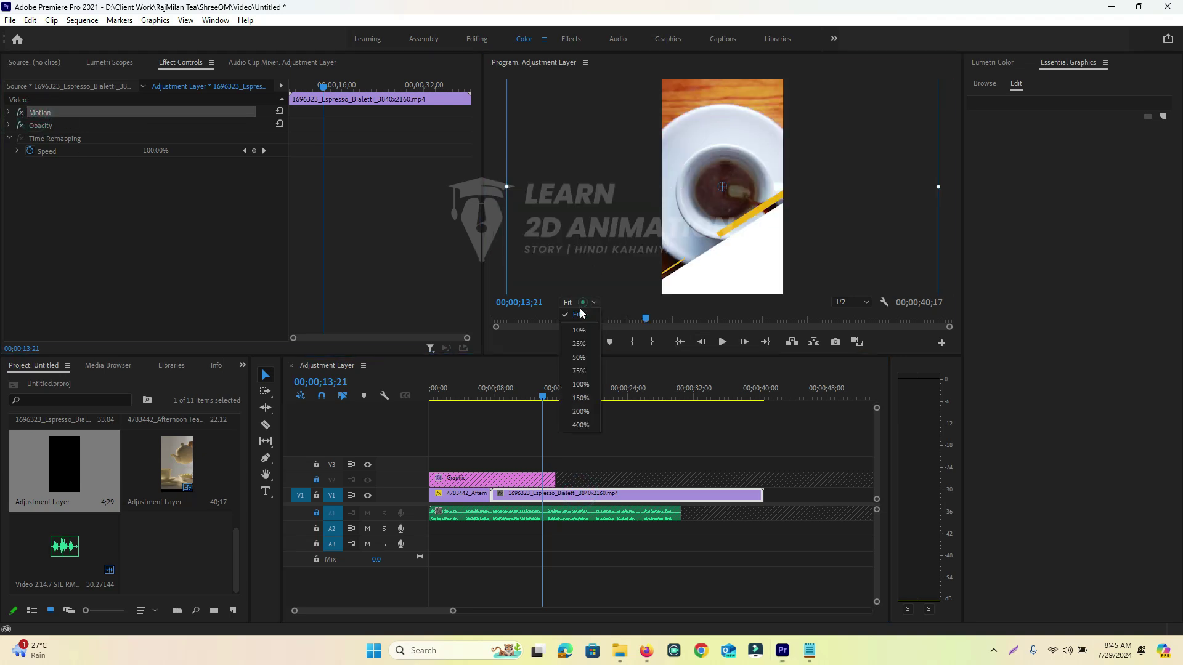
{"action": "left_click", "coordinate": [580, 342]}
{"action": "left_click", "coordinate": [592, 302]}
{"action": "left_click", "coordinate": [579, 326]}
{"action": "left_click", "coordinate": [593, 302]}
{"action": "left_click", "coordinate": [579, 316]}
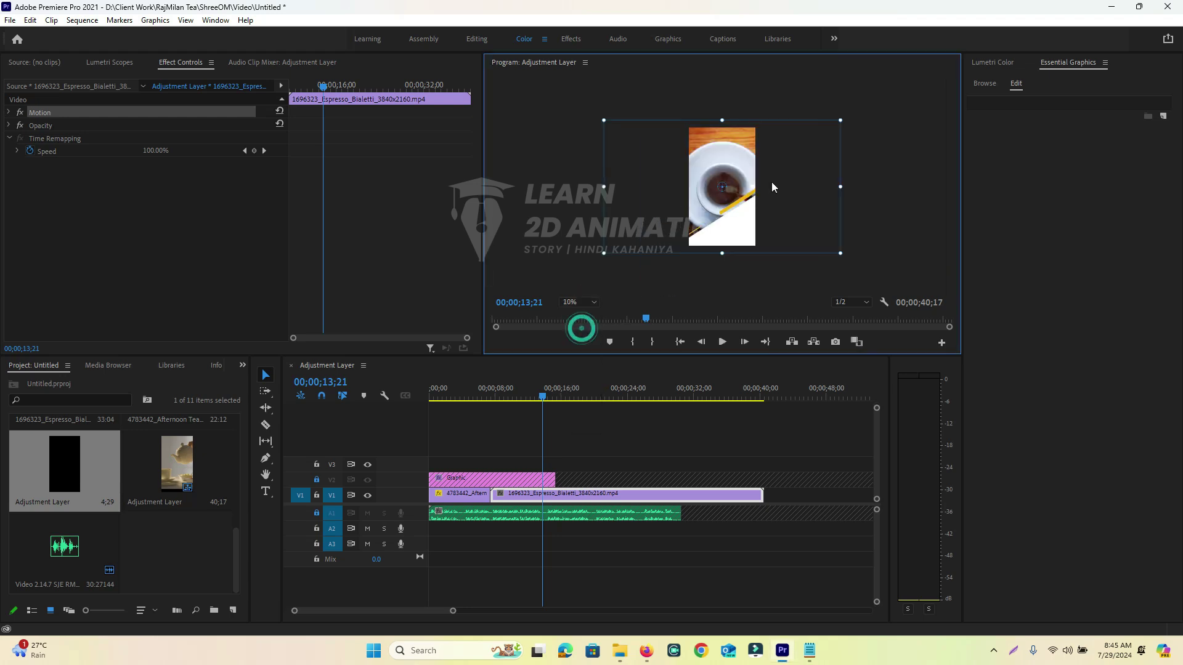
Enlarge the espresso clip slightly and move it up and left so the cup sits above the diagonal shape.
{"action": "left_click_drag", "start_coordinate": [735, 169], "coordinate": [737, 156]}
{"action": "left_click_drag", "start_coordinate": [842, 109], "coordinate": [829, 115]}
{"action": "mouse_move", "coordinate": [733, 177]}
{"action": "left_mouse_down"}
{"action": "mouse_move", "coordinate": [722, 161]}
{"action": "mouse_move", "coordinate": [726, 177]}
{"action": "left_mouse_up"}
{"action": "left_click_drag", "start_coordinate": [819, 121], "coordinate": [834, 113]}
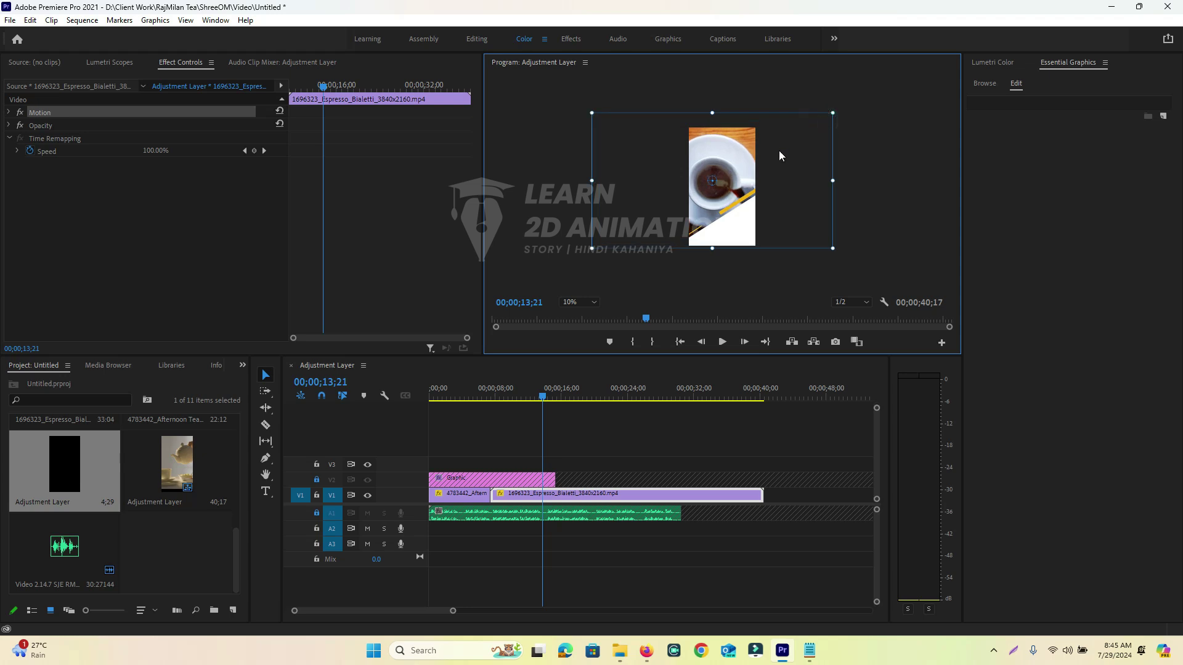
{"action": "left_click_drag", "start_coordinate": [740, 166], "coordinate": [740, 162]}
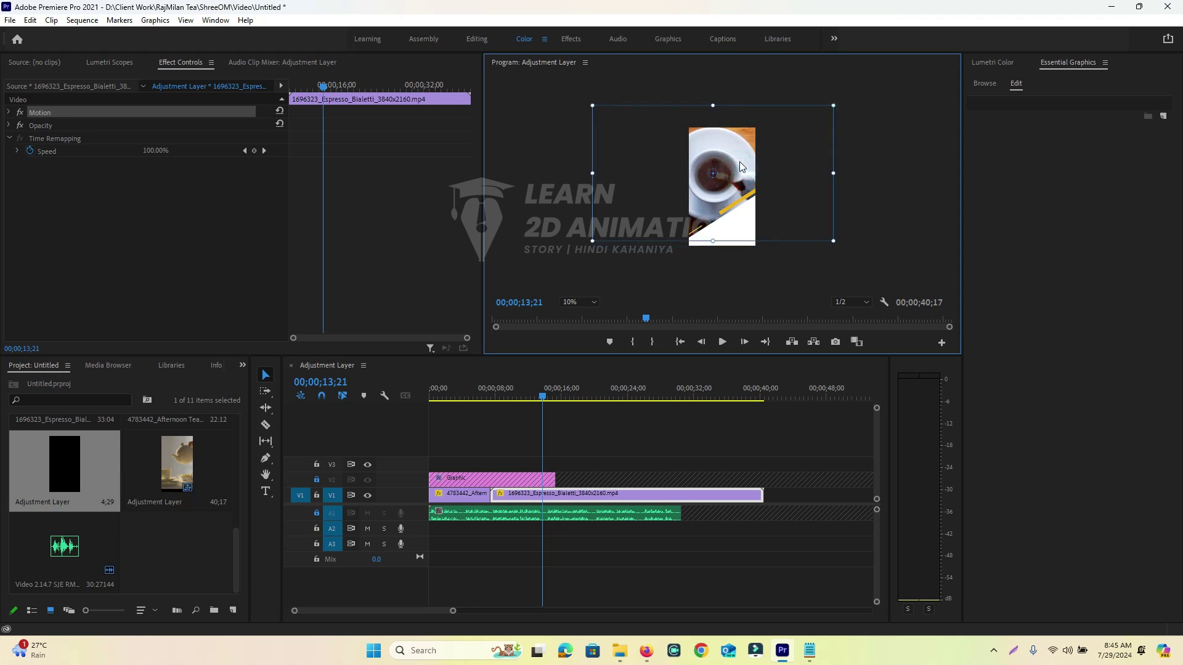
{"action": "left_click", "coordinate": [929, 205]}
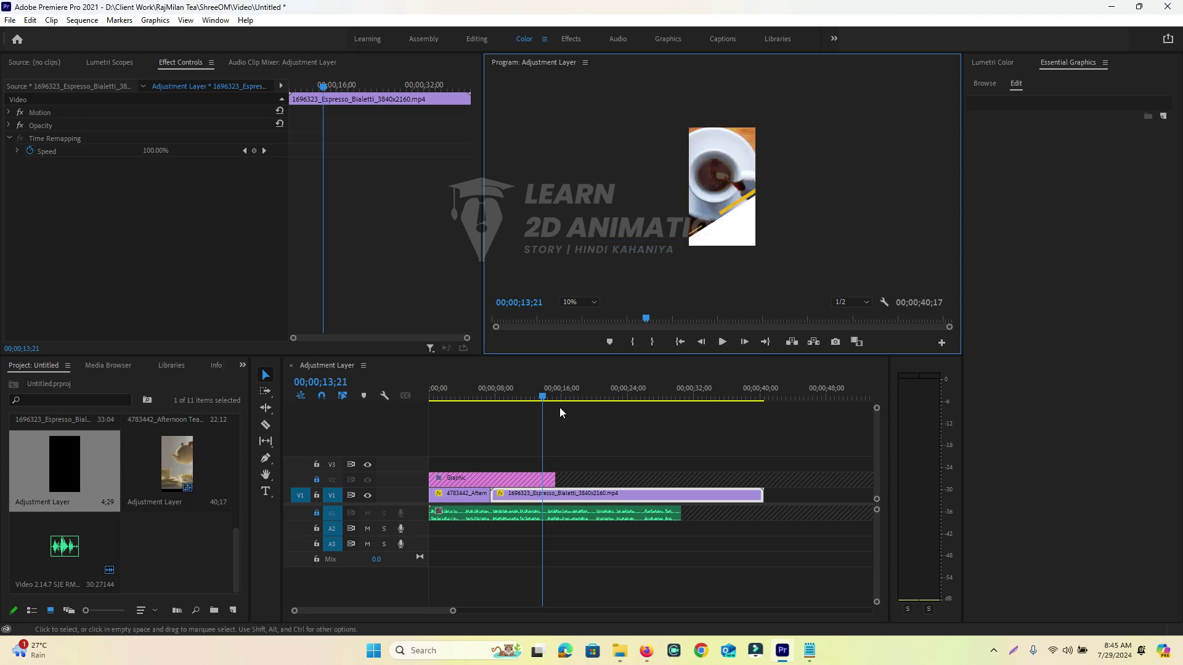
Split the espresso clip at 00;00;12;00 and delete the part before the cut.
{"action": "mouse_move", "coordinate": [542, 397]}
{"action": "left_mouse_down"}
{"action": "mouse_move", "coordinate": [481, 408]}
{"action": "mouse_move", "coordinate": [541, 405]}
{"action": "mouse_move", "coordinate": [518, 409]}
{"action": "mouse_move", "coordinate": [529, 410]}
{"action": "left_mouse_up"}
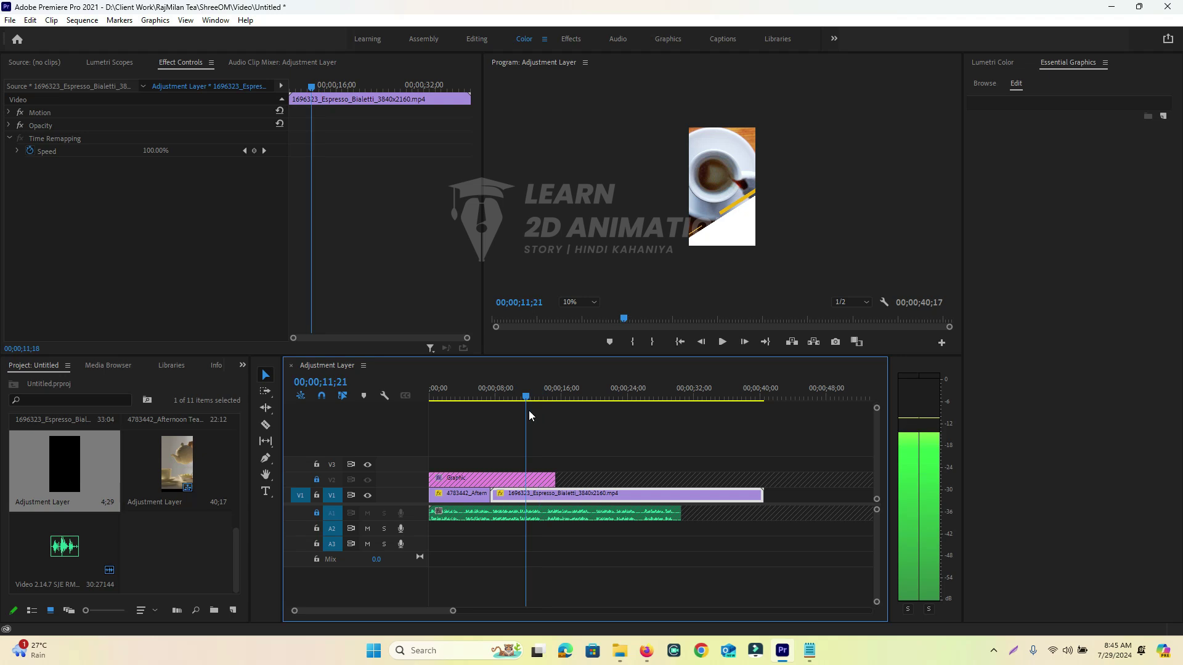
{"action": "key", "text": "c"}
{"action": "left_click", "coordinate": [528, 497]}
{"action": "key", "text": "v"}
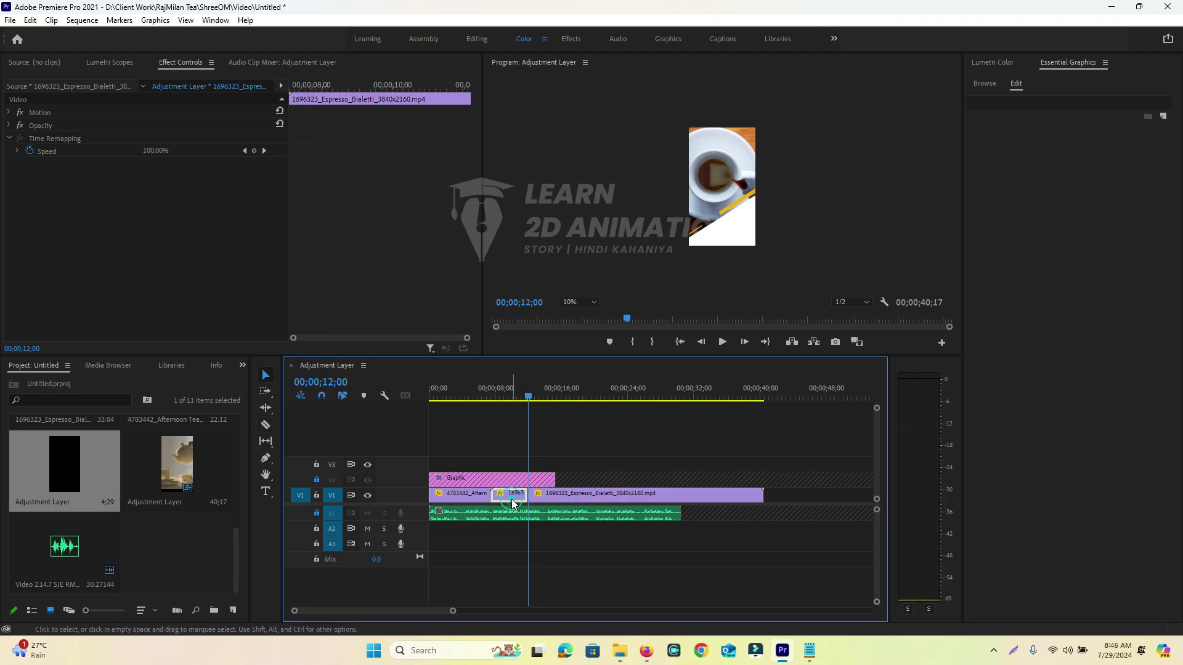
{"action": "key", "text": "Delete"}
Split the remaining espresso clip at about 00;00;19;22 and delete the part after the cut.
{"action": "left_click_drag", "start_coordinate": [528, 400], "coordinate": [487, 421]}
{"action": "left_click_drag", "start_coordinate": [486, 417], "coordinate": [593, 425]}
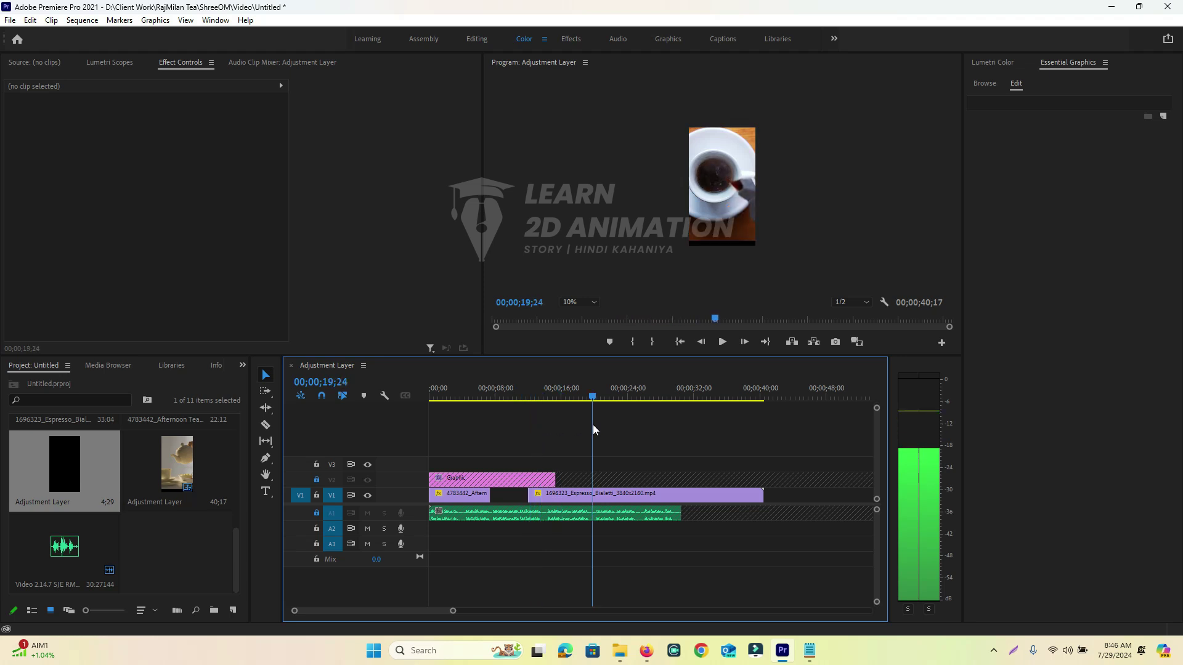
{"action": "key", "text": "c"}
{"action": "key", "text": "v"}
{"action": "left_click", "coordinate": [625, 497]}
{"action": "key", "text": "Delete"}
Move the trimmed espresso clip directly after the tea clip and play the join with the voice-over.
{"action": "left_click_drag", "start_coordinate": [578, 498], "coordinate": [536, 497]}
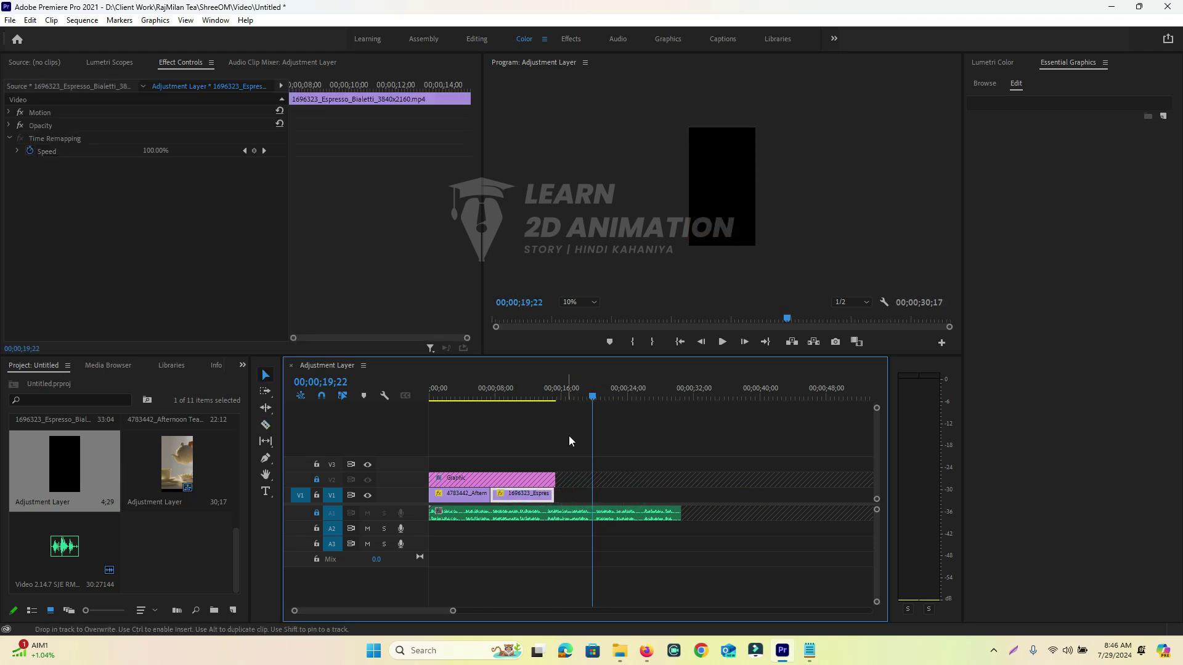
{"action": "left_click_drag", "start_coordinate": [589, 398], "coordinate": [492, 407]}
{"action": "key", "text": "space"}
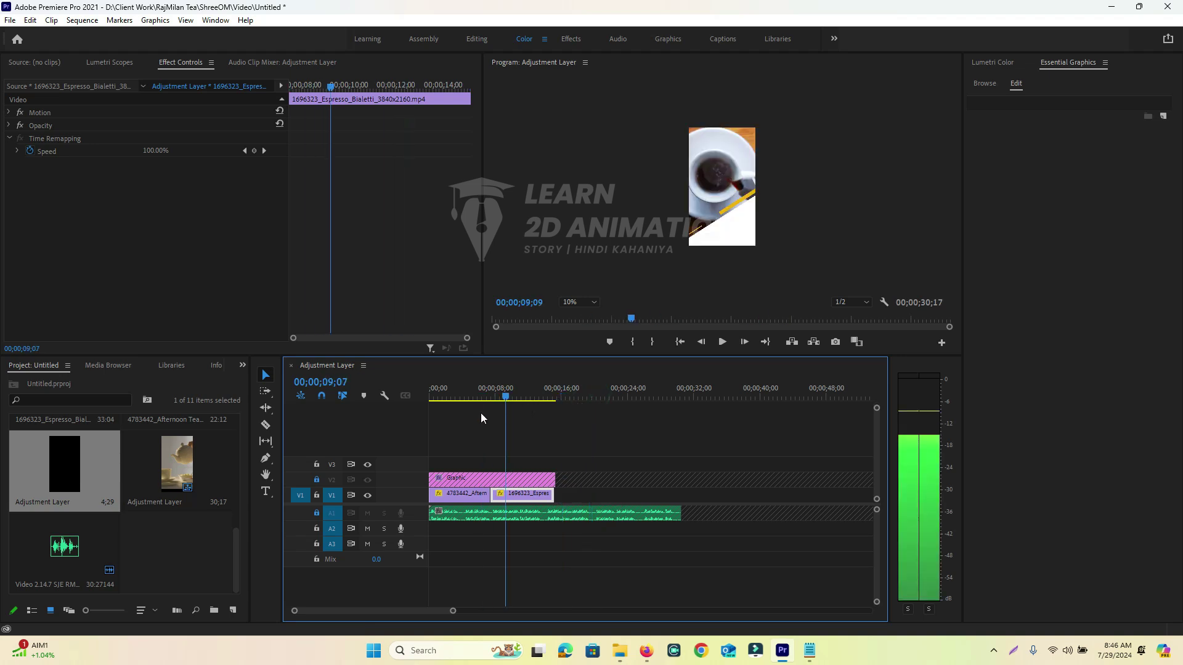
{"action": "key", "text": "space"}
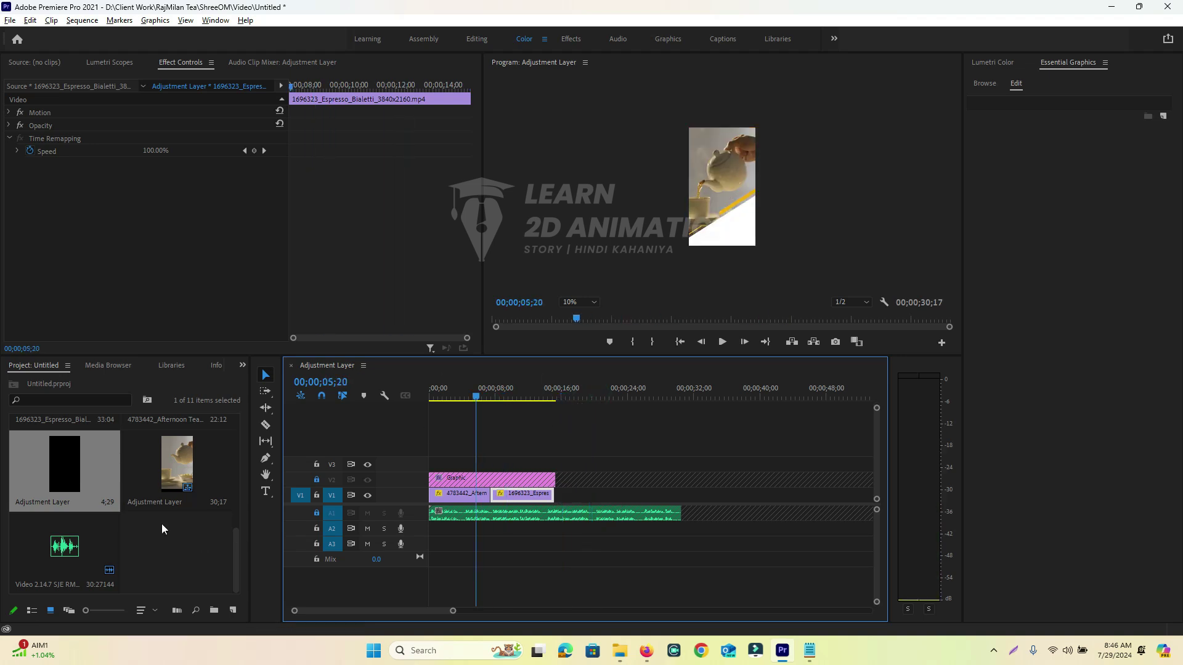
Place the 6337190 network animation clip directly after the espresso clip on V1 and play through it.
{"action": "left_click", "coordinate": [161, 524]}
{"action": "scroll", "coordinate": [161, 524], "scroll_direction": "up", "scroll_amount": 4}
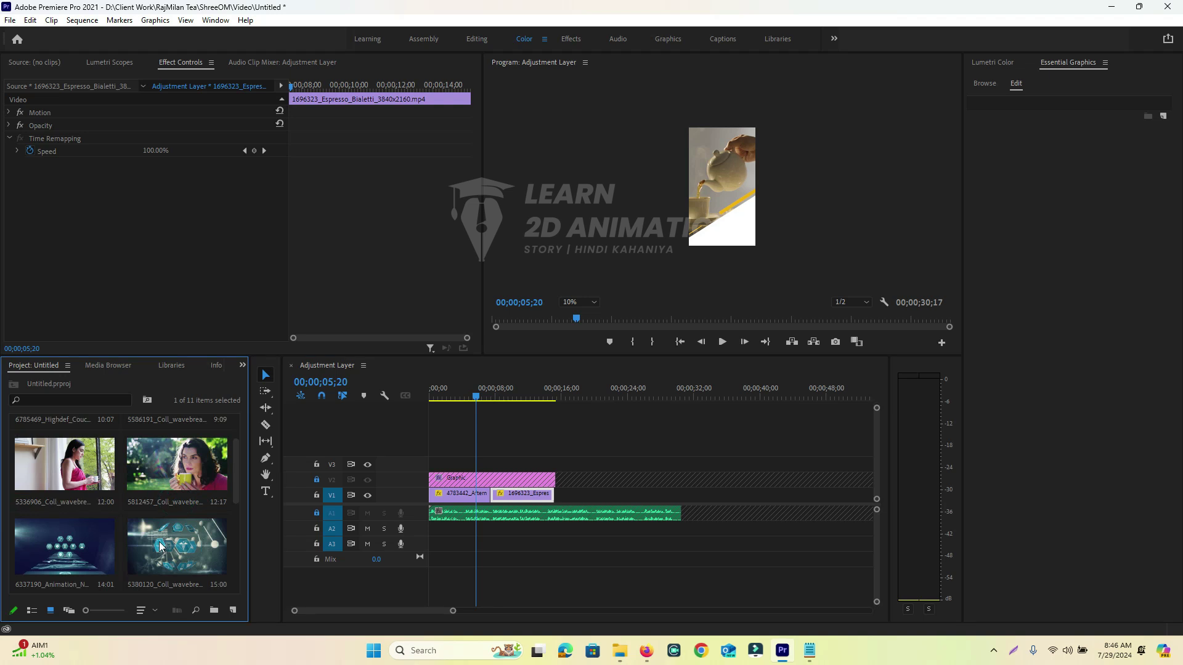
{"action": "left_click", "coordinate": [198, 558]}
{"action": "left_click_drag", "start_coordinate": [176, 542], "coordinate": [564, 507]}
{"action": "left_click", "coordinate": [558, 396]}
{"action": "left_click_drag", "start_coordinate": [558, 393], "coordinate": [537, 410]}
{"action": "left_click", "coordinate": [500, 478]}
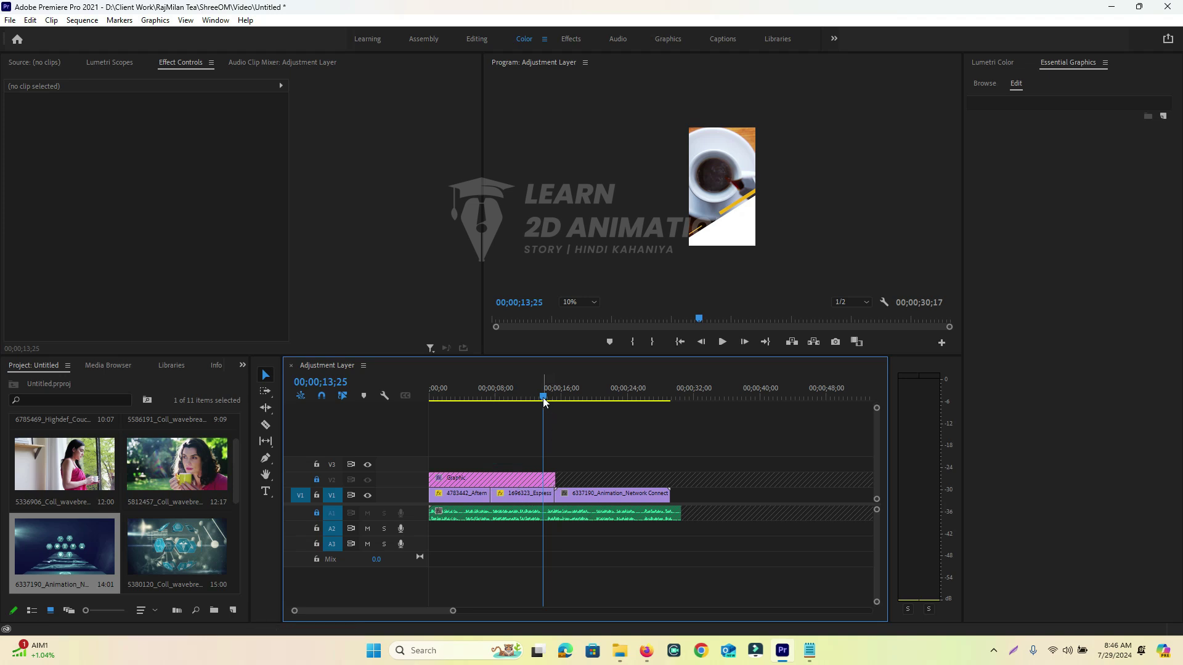
{"action": "left_click_drag", "start_coordinate": [553, 400], "coordinate": [604, 444]}
{"action": "key", "text": "space"}
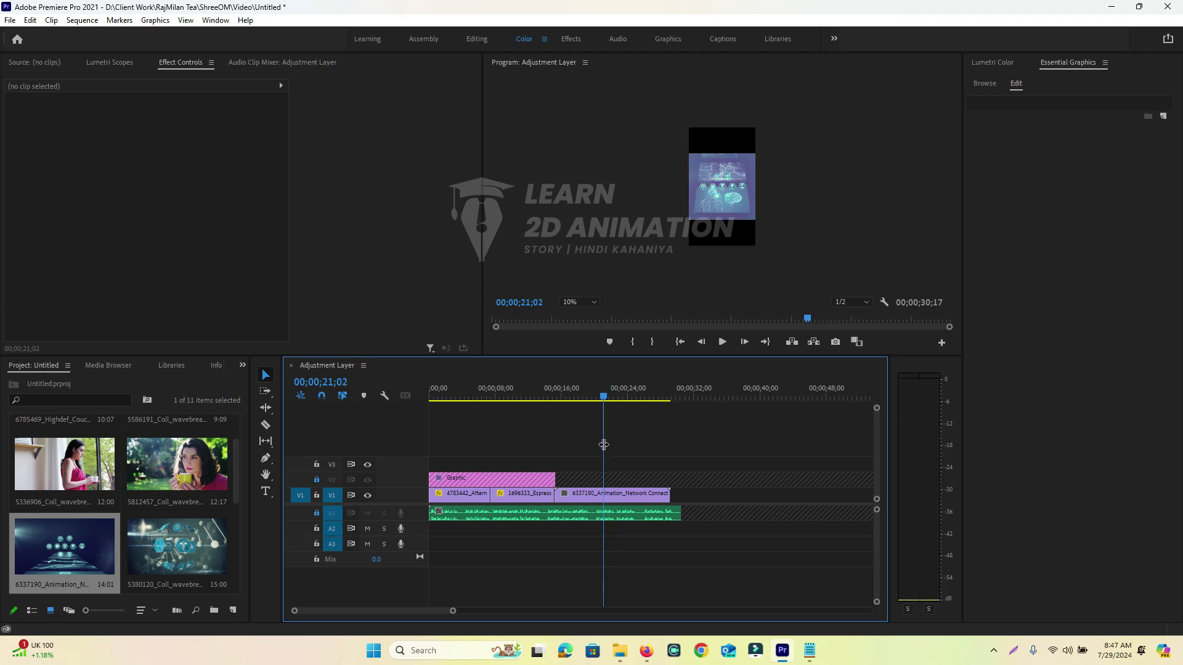
Cut away the part of the network animation clip before 00;00;21;02 and move the rest directly after the espresso clip.
{"action": "key", "text": "c"}
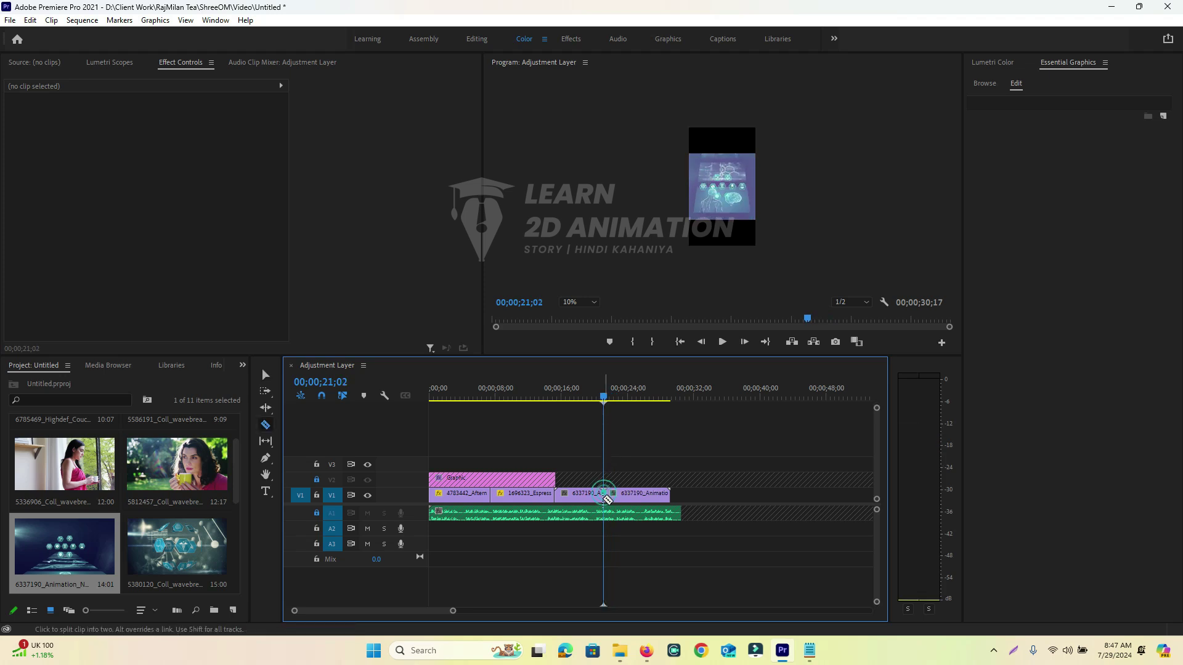
{"action": "key", "text": "v"}
{"action": "left_click", "coordinate": [587, 499]}
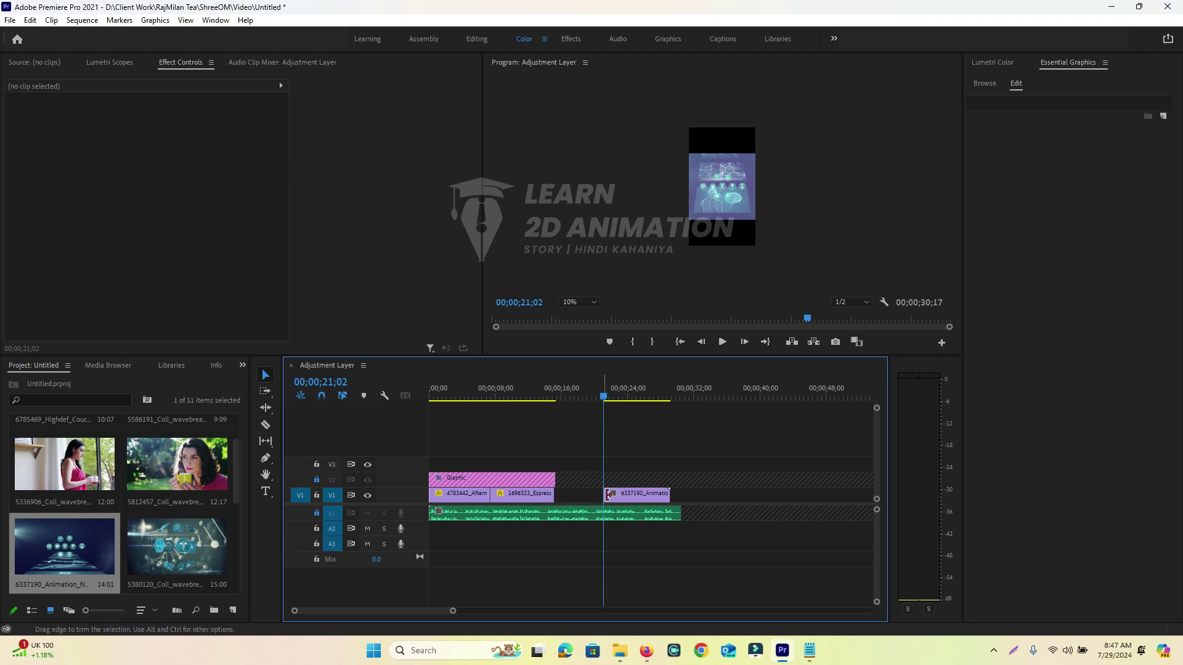
{"action": "left_click_drag", "start_coordinate": [457, 615], "coordinate": [432, 609]}
{"action": "left_click_drag", "start_coordinate": [700, 494], "coordinate": [590, 493]}
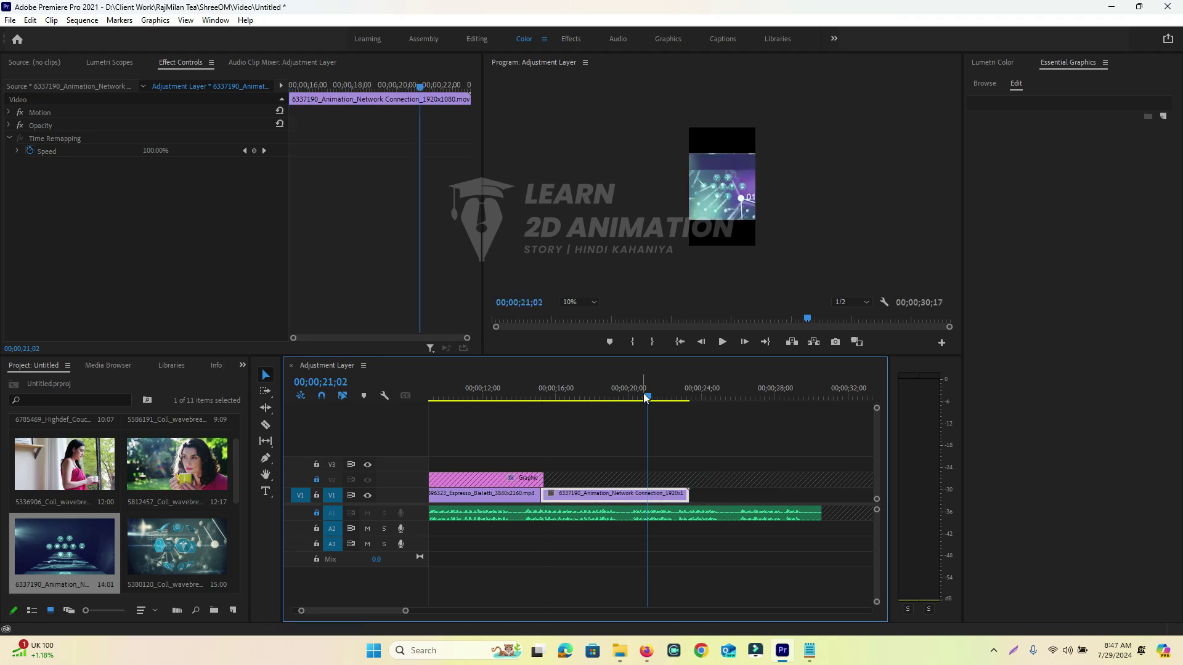
Trim the end of the network animation clip to about 00;00;22;00, checking it against the voice-over.
{"action": "left_click", "coordinate": [538, 406]}
{"action": "key", "text": "space"}
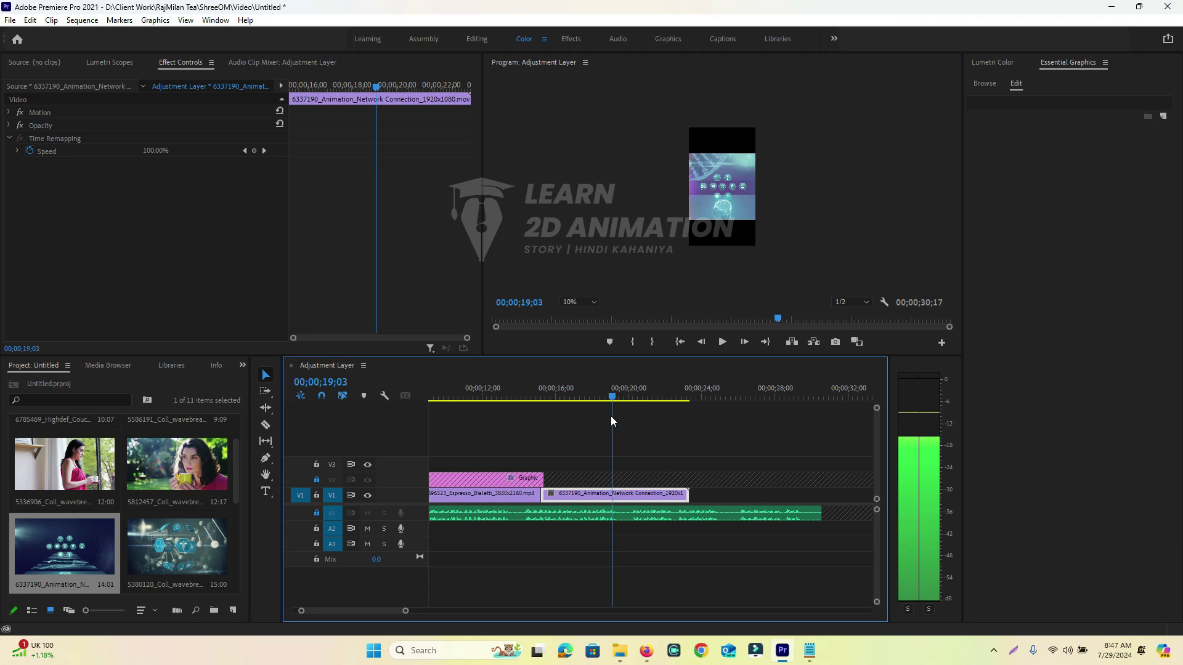
{"action": "key", "text": "space"}
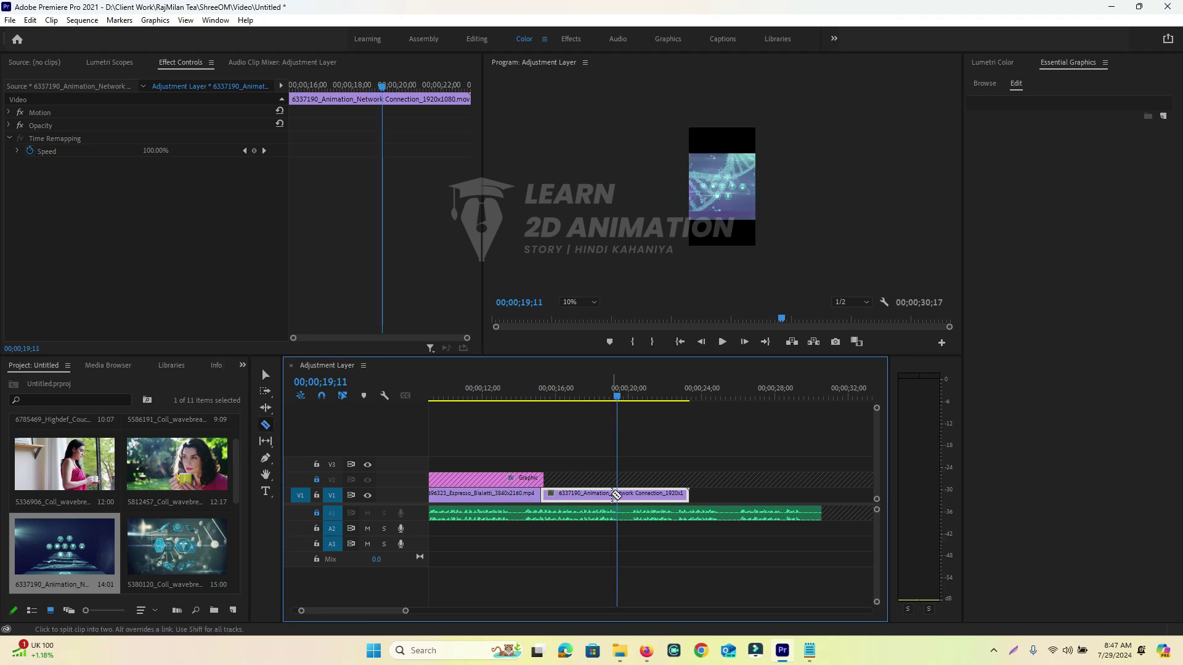
{"action": "left_click", "coordinate": [616, 494]}
{"action": "key", "text": "v"}
{"action": "left_click", "coordinate": [648, 494]}
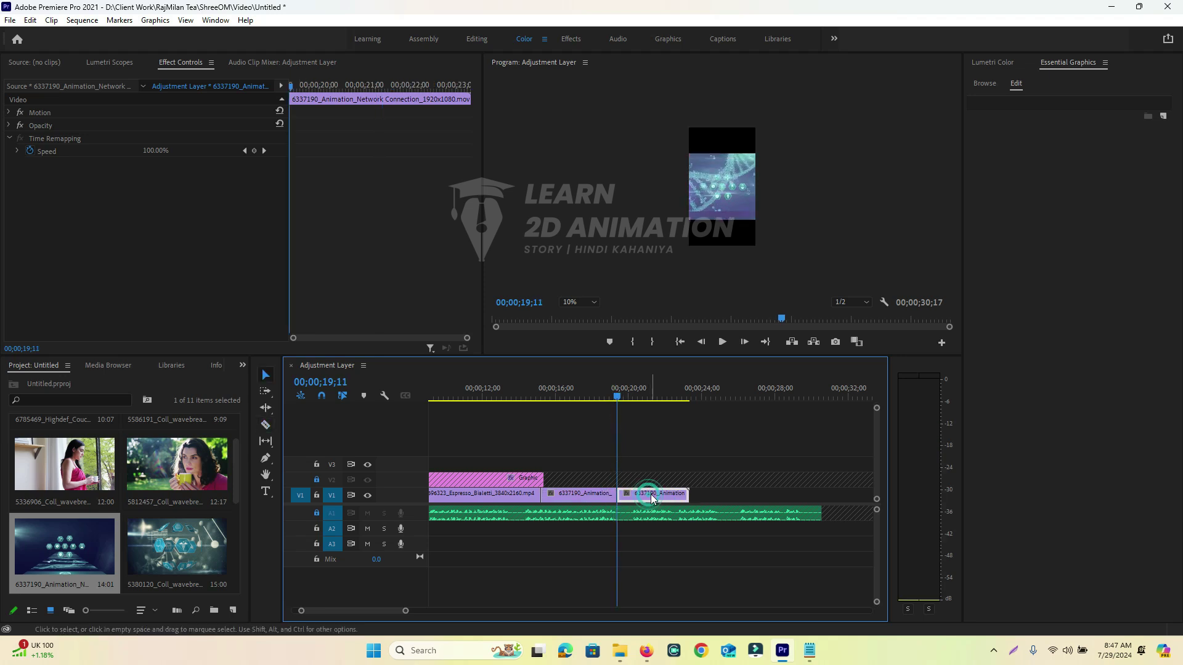
{"action": "key", "text": "Delete"}
{"action": "left_click_drag", "start_coordinate": [615, 493], "coordinate": [666, 494]}
{"action": "mouse_move", "coordinate": [644, 399]}
{"action": "left_mouse_down"}
{"action": "mouse_move", "coordinate": [666, 400]}
{"action": "mouse_move", "coordinate": [644, 402]}
{"action": "left_mouse_up"}
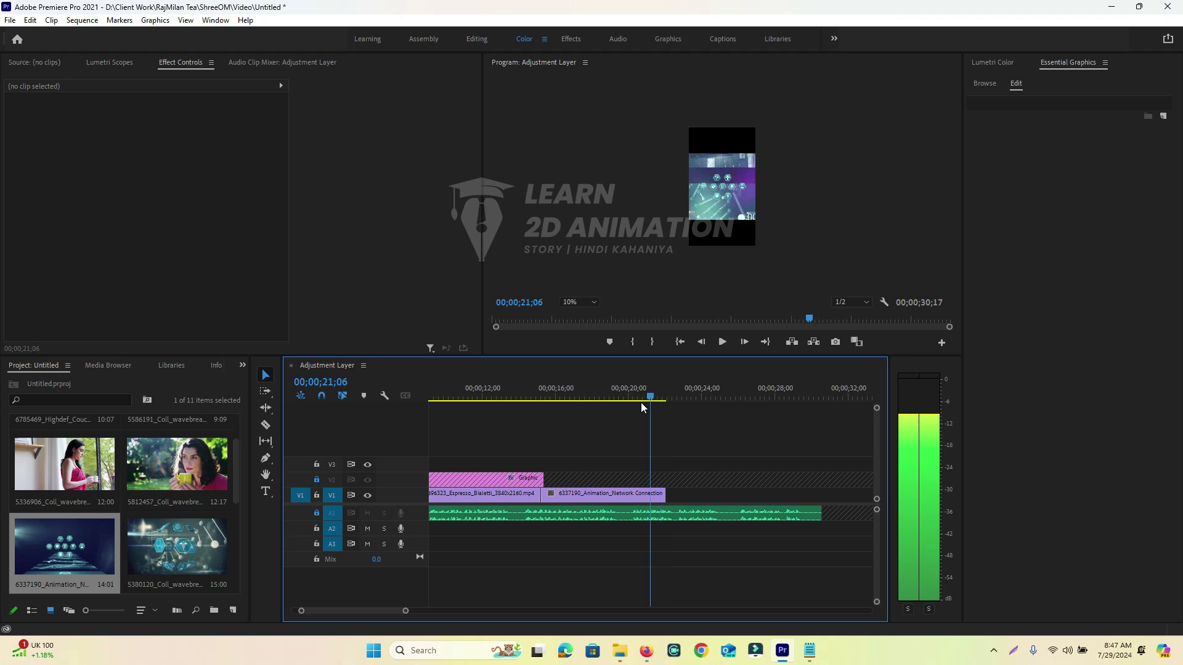
Try the 5812457 clip of the woman with the yellow cup after the network animation, then remove it.
{"action": "left_click", "coordinate": [202, 486]}
{"action": "left_click_drag", "start_coordinate": [185, 466], "coordinate": [233, 477]}
{"action": "scroll", "coordinate": [169, 480], "scroll_direction": "up", "scroll_amount": 1}
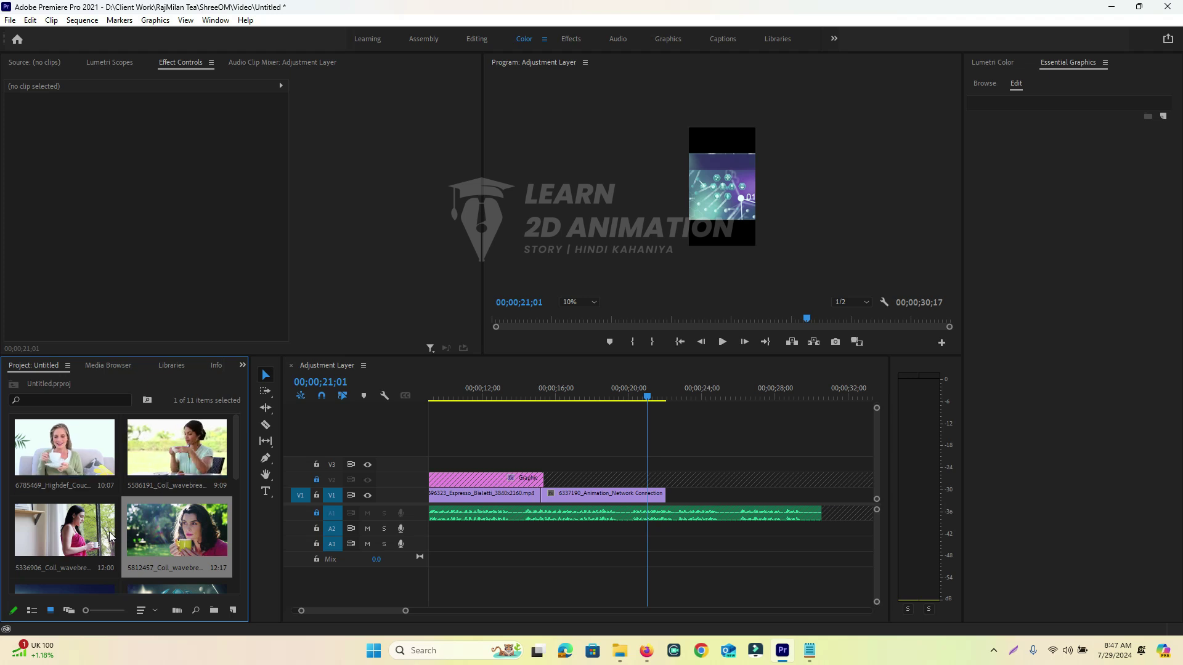
{"action": "left_click", "coordinate": [166, 442]}
{"action": "left_click_drag", "start_coordinate": [172, 536], "coordinate": [675, 498]}
{"action": "left_click", "coordinate": [665, 394]}
{"action": "left_click_drag", "start_coordinate": [665, 396], "coordinate": [738, 407]}
{"action": "left_click", "coordinate": [777, 499]}
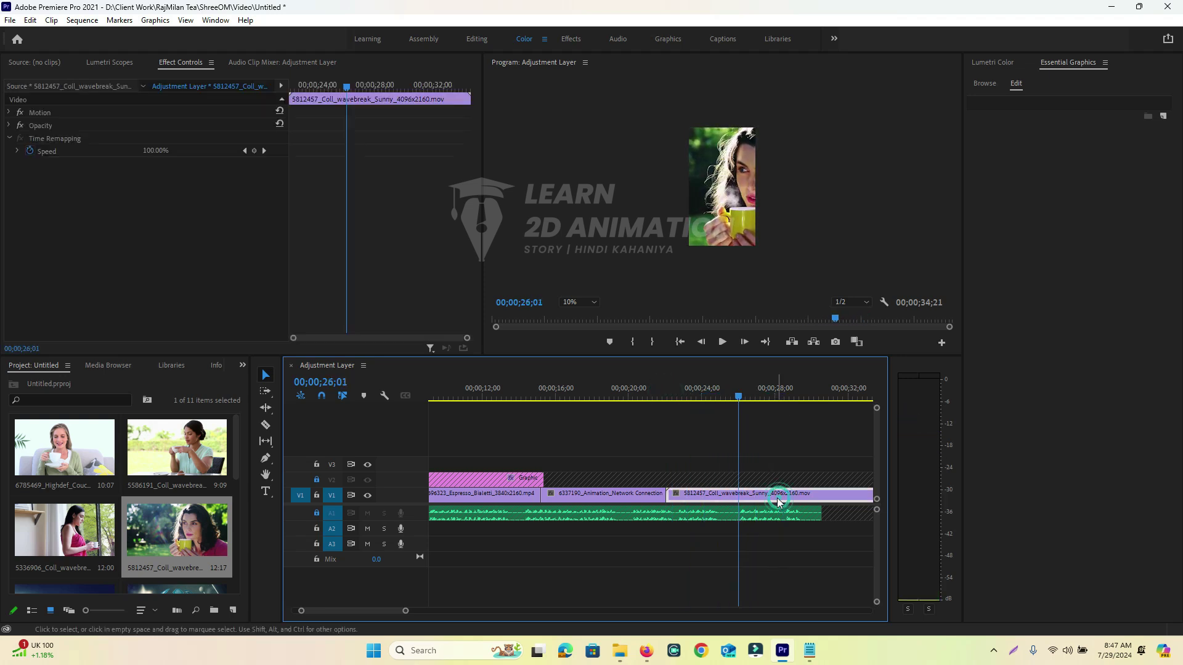
{"action": "key", "text": "Delete"}
Try the 5586191 businesswoman clip after the network animation, then remove it.
{"action": "left_click", "coordinate": [205, 474]}
{"action": "left_click_drag", "start_coordinate": [174, 448], "coordinate": [682, 491]}
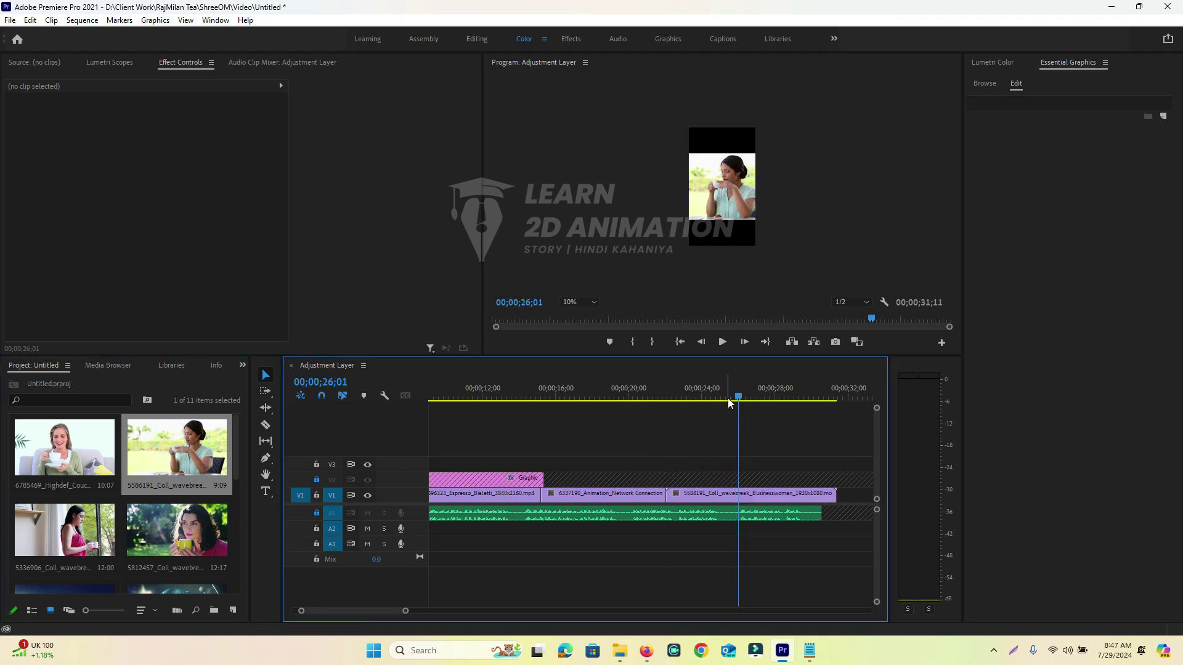
{"action": "left_click_drag", "start_coordinate": [740, 401], "coordinate": [702, 412]}
{"action": "left_click", "coordinate": [16, 455]}
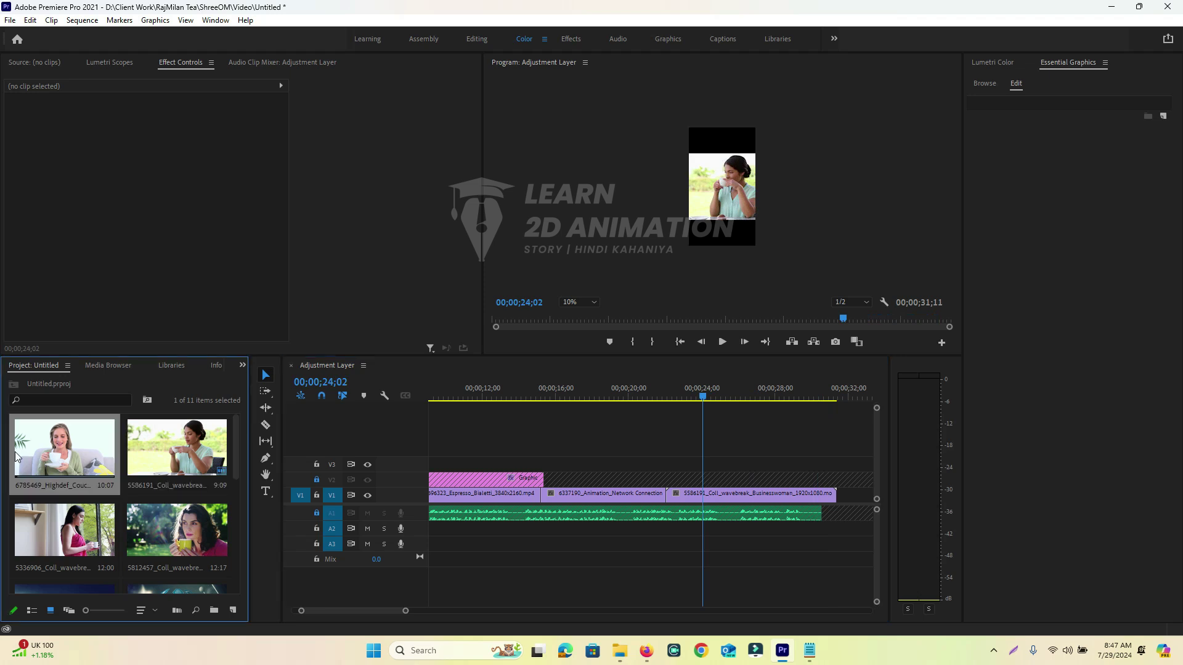
{"action": "left_click", "coordinate": [69, 542]}
{"action": "left_click", "coordinate": [686, 497]}
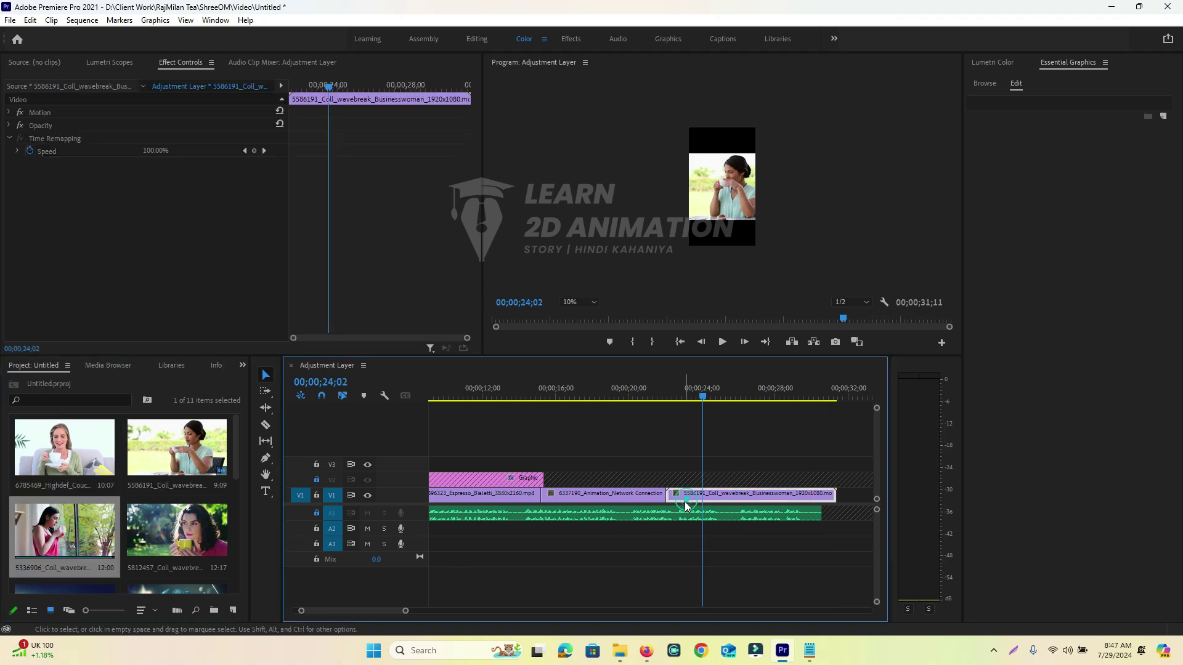
{"action": "key", "text": "Delete"}
Place the 5336906 clip of the woman in pink directly after the network animation and play it with the voice-over.
{"action": "left_click_drag", "start_coordinate": [83, 535], "coordinate": [673, 499]}
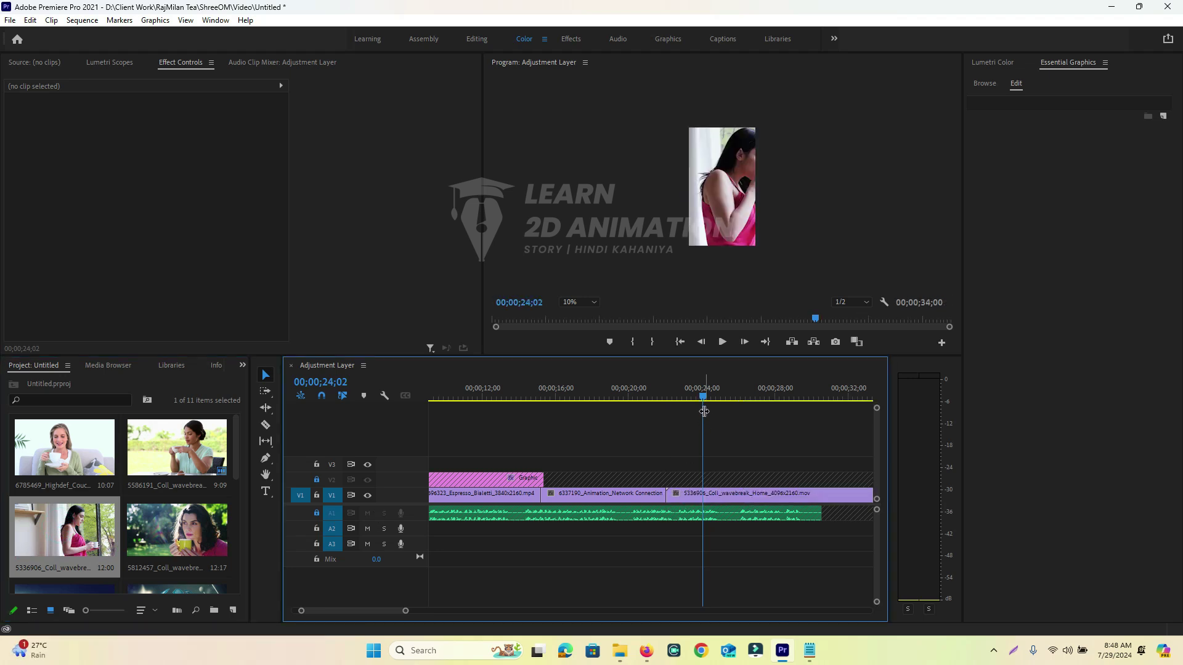
{"action": "left_click_drag", "start_coordinate": [703, 399], "coordinate": [666, 407]}
{"action": "key", "text": "space"}
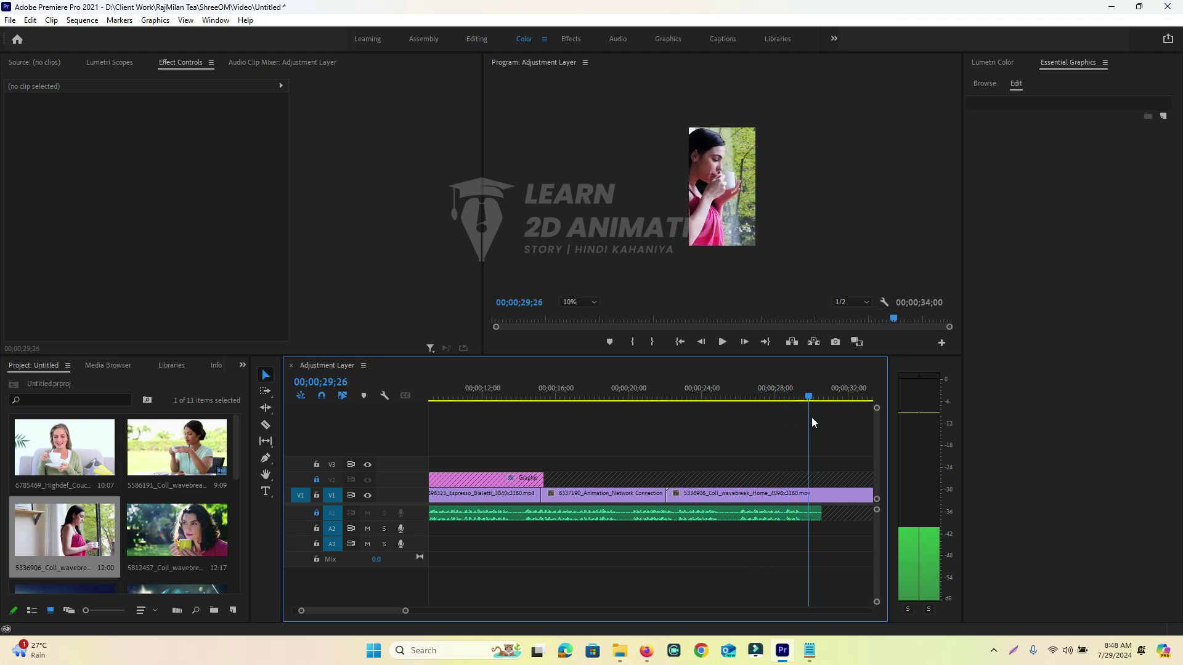
Split the clip of the woman in pink at 00;00;30;18 and delete the part after the cut.
{"action": "key", "text": "space"}
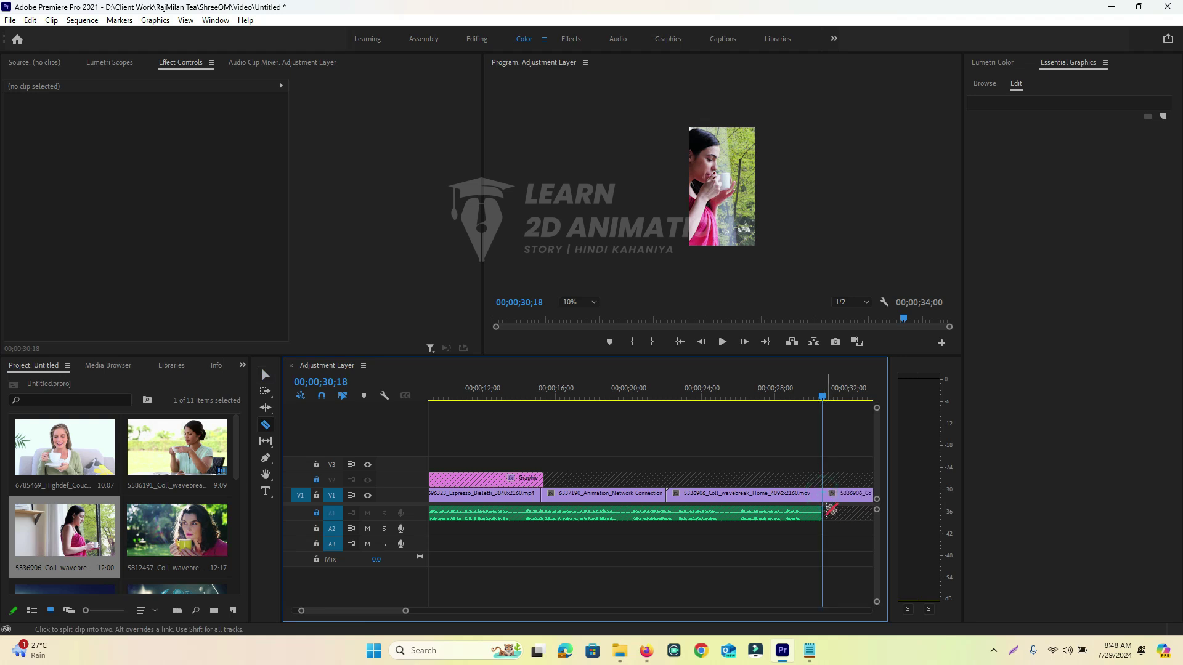
{"action": "key", "text": "v"}
{"action": "left_click", "coordinate": [832, 493]}
{"action": "key", "text": "Delete"}
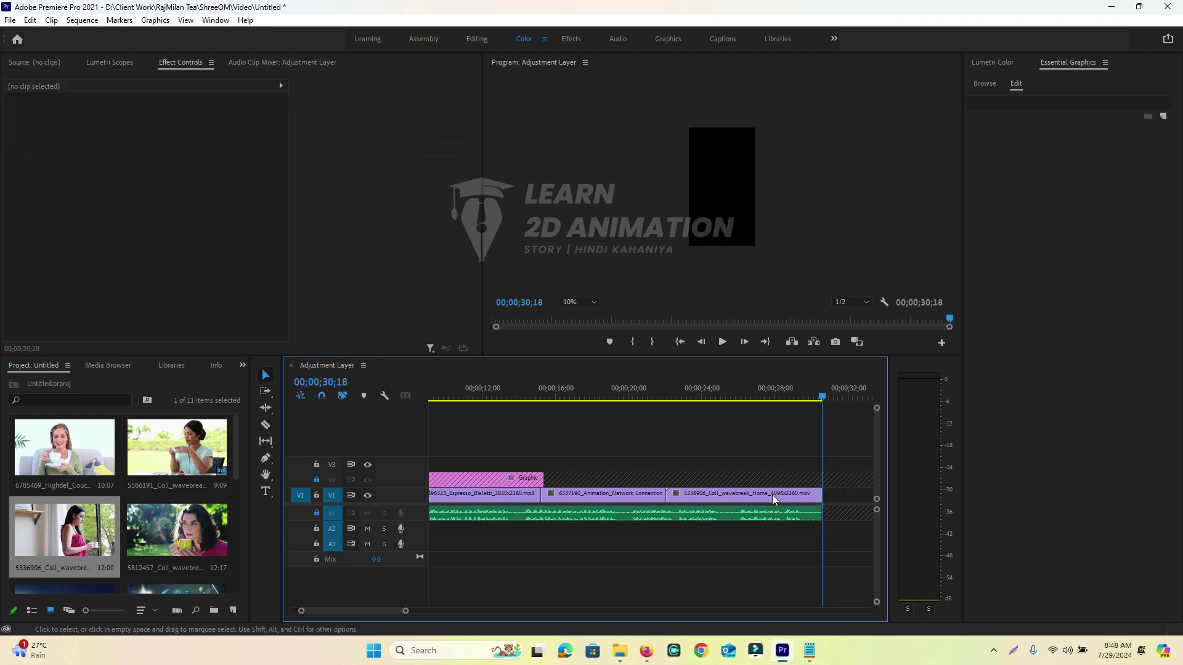
Shrink the clip of the woman in pink slightly and shift it up and a little right to frame her with the cup.
{"action": "left_click", "coordinate": [749, 498]}
{"action": "left_click_drag", "start_coordinate": [821, 396], "coordinate": [693, 398]}
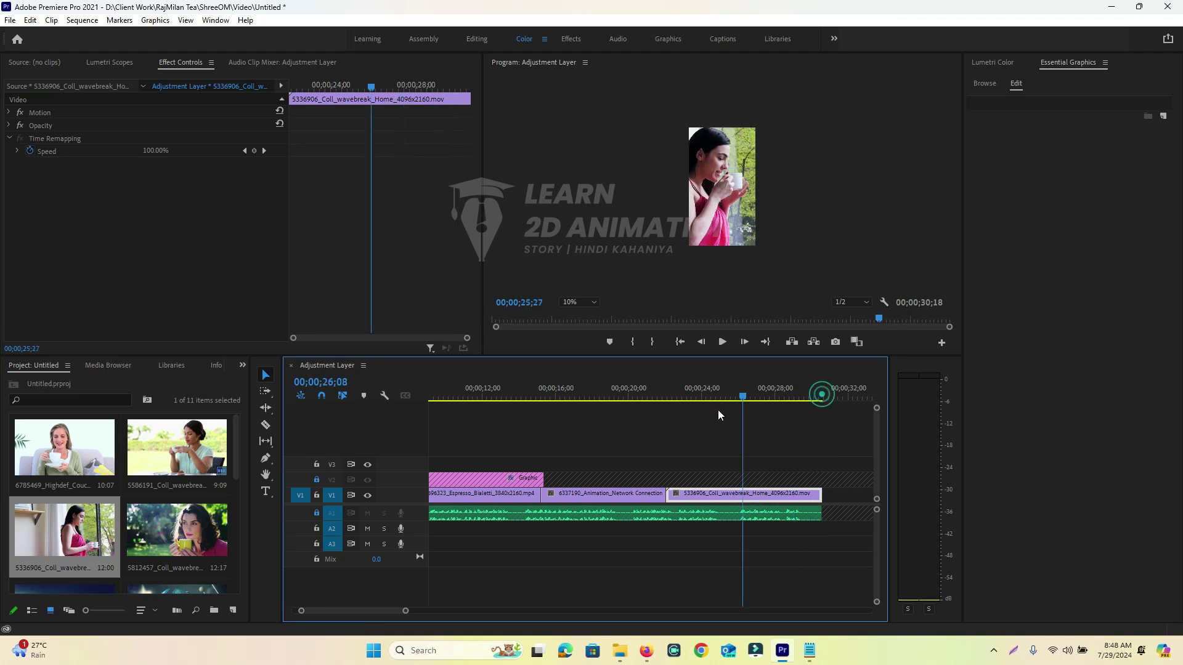
{"action": "left_click", "coordinate": [92, 426]}
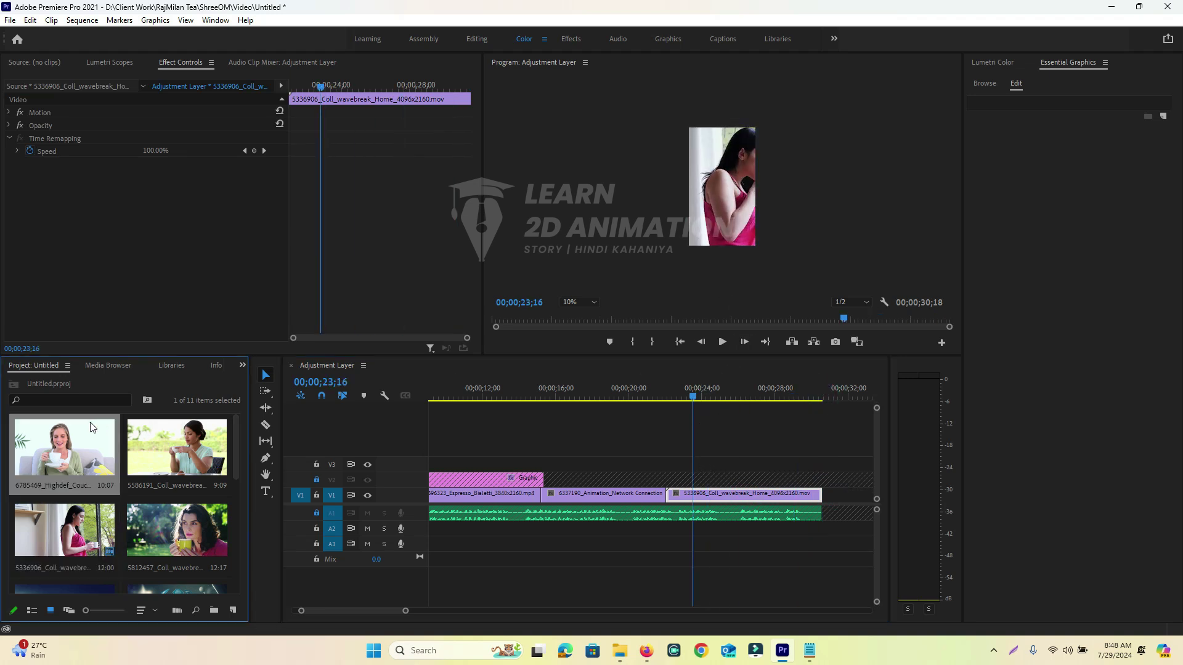
{"action": "left_click_drag", "start_coordinate": [696, 396], "coordinate": [785, 441]}
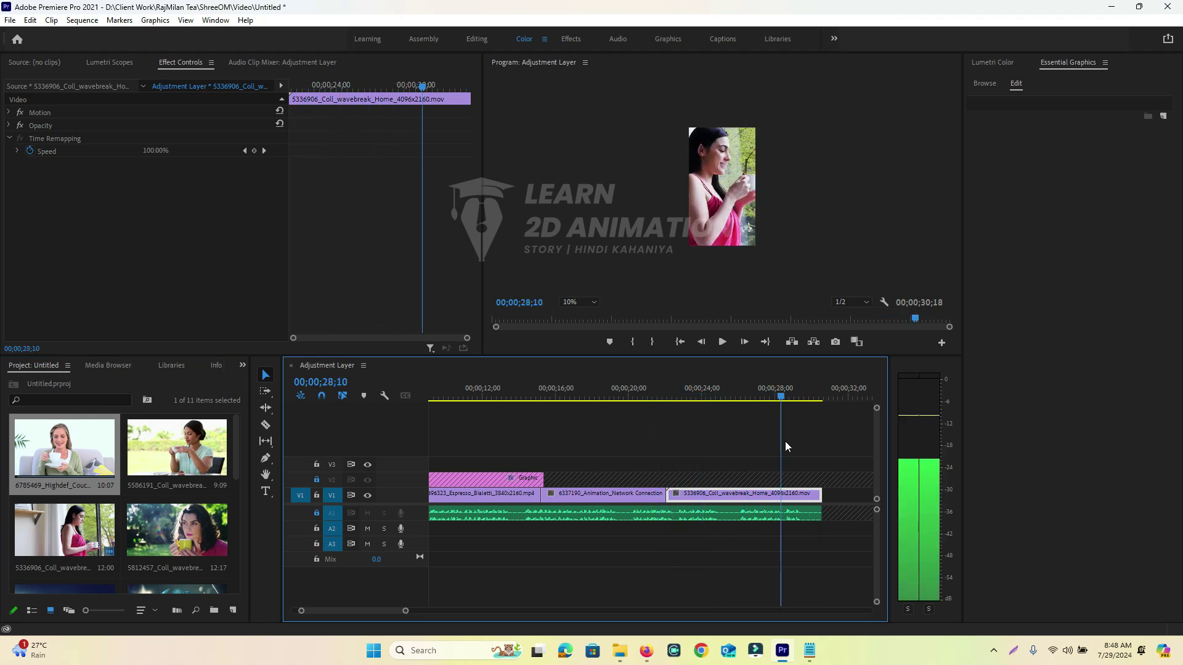
{"action": "left_click", "coordinate": [715, 208]}
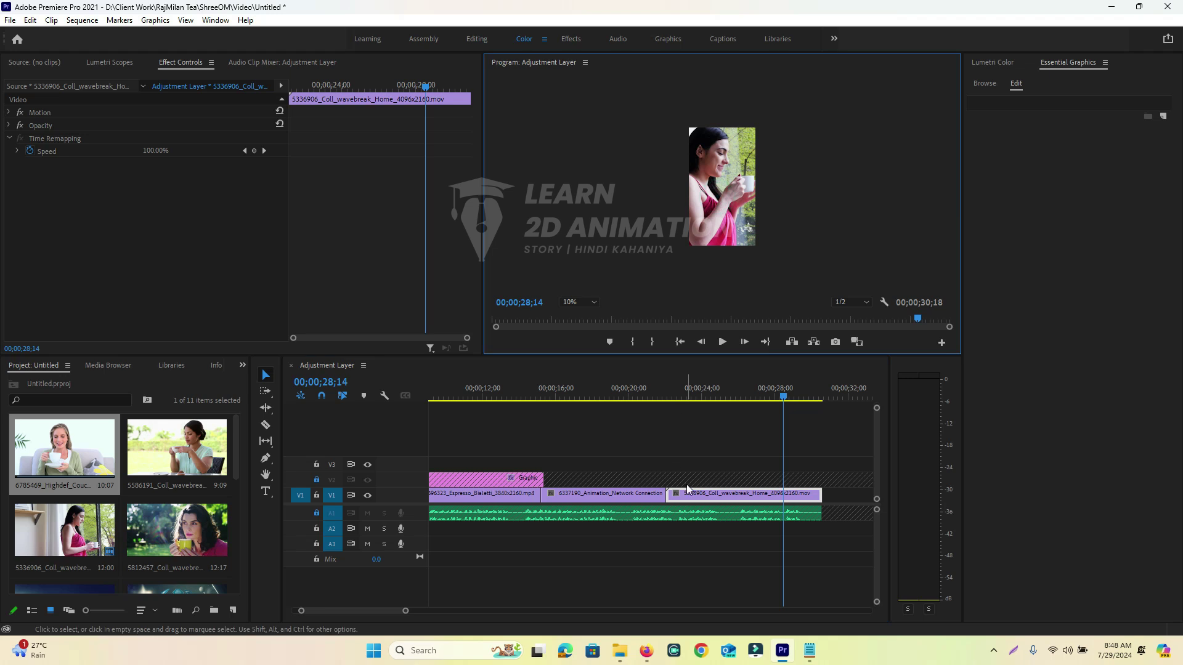
{"action": "left_click", "coordinate": [43, 113]}
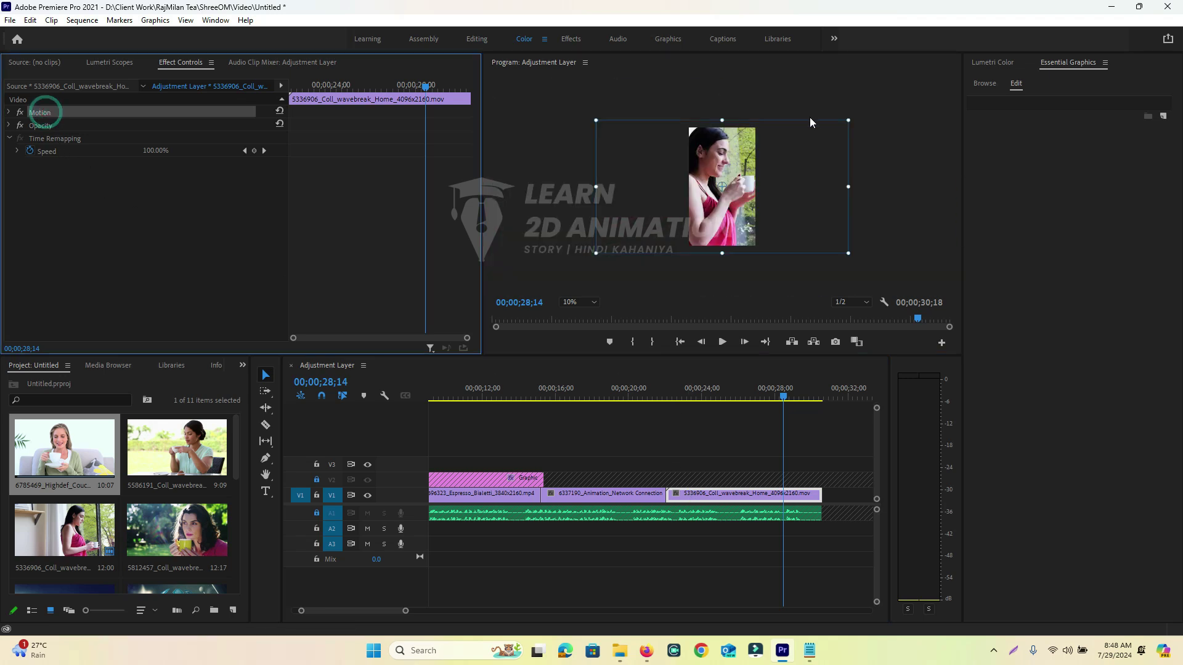
{"action": "left_click_drag", "start_coordinate": [848, 121], "coordinate": [831, 129]}
{"action": "left_click_drag", "start_coordinate": [722, 186], "coordinate": [727, 180]}
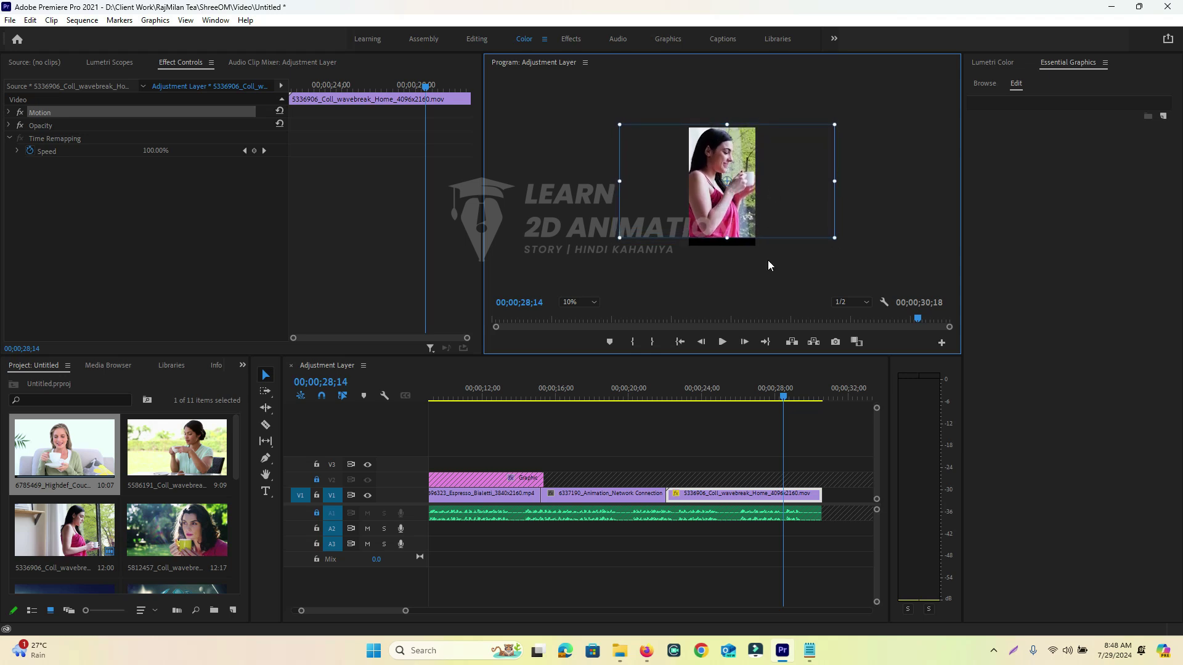
{"action": "left_click", "coordinate": [769, 282]}
Return to the sequence start, unlock video track V2 and select the diagonal overlay graphic.
{"action": "left_click_drag", "start_coordinate": [780, 398], "coordinate": [154, 450]}
{"action": "left_click_drag", "start_coordinate": [398, 614], "coordinate": [454, 612]}
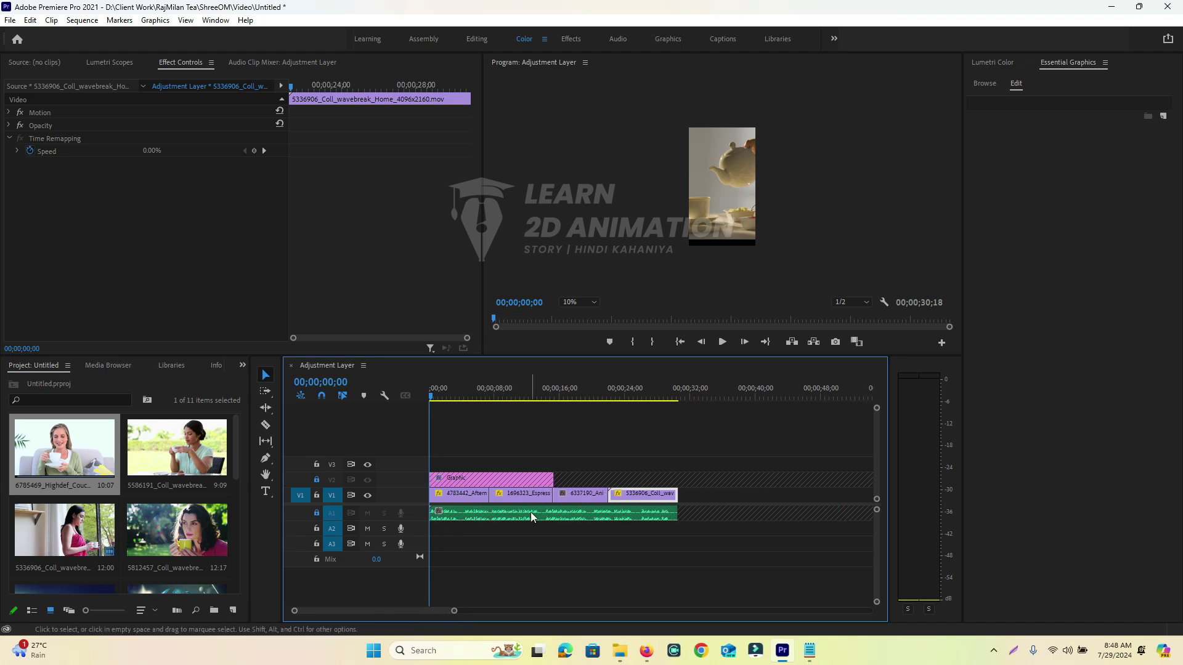
{"action": "left_click", "coordinate": [520, 481]}
{"action": "left_click", "coordinate": [317, 480]}
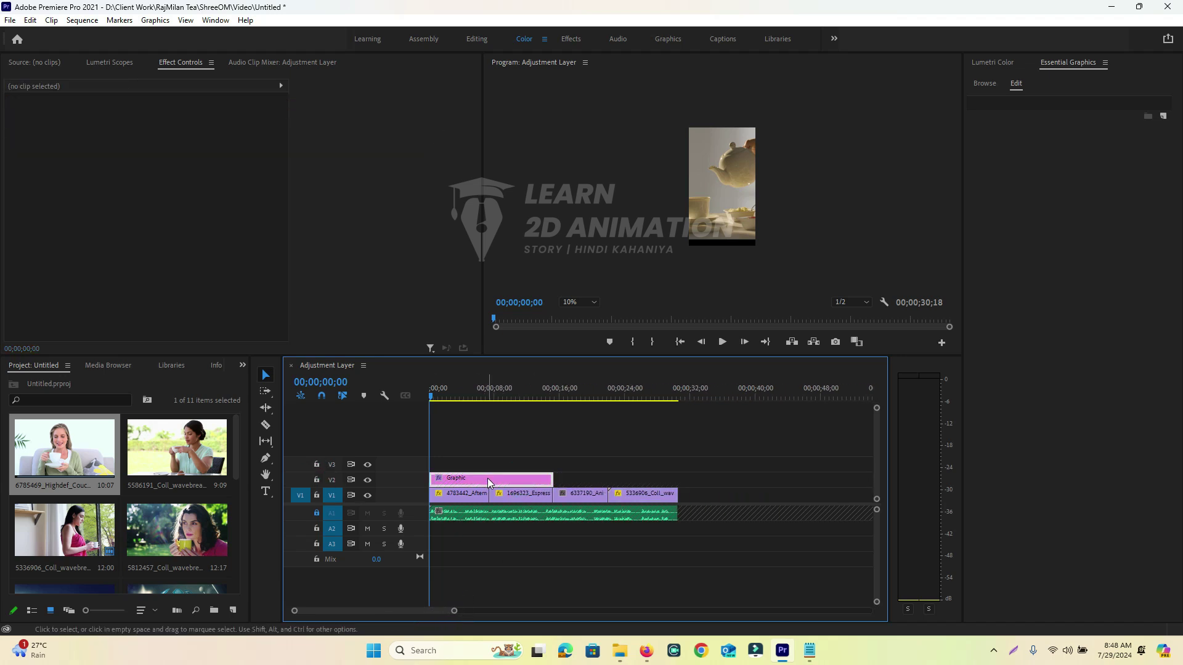
{"action": "left_click", "coordinate": [488, 479]}
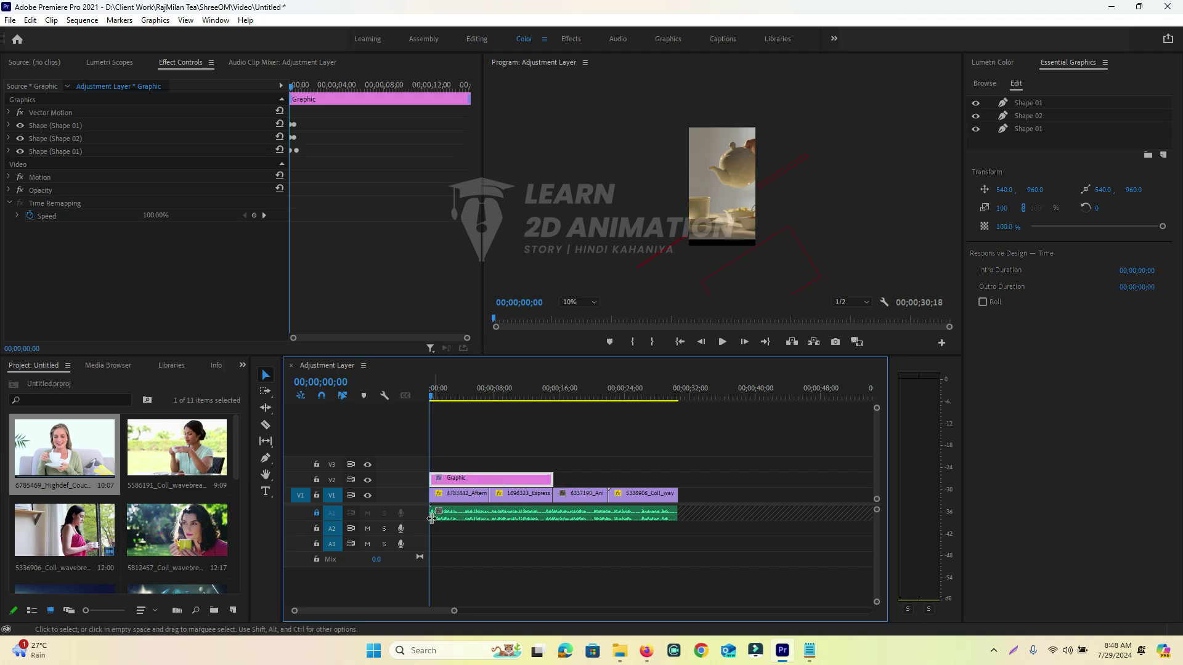
Play the sequence from the start to about 00;00;13;23 to check the tea and espresso clips against the voice-over.
{"action": "key", "text": "space"}
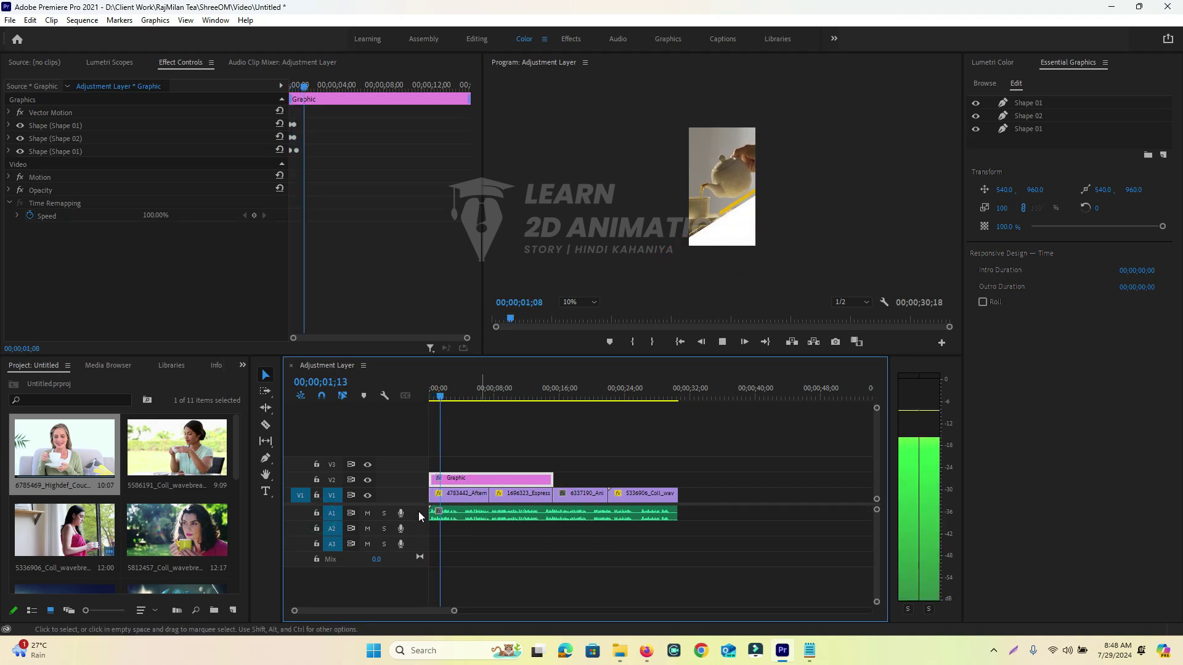
{"action": "key", "text": "space"}
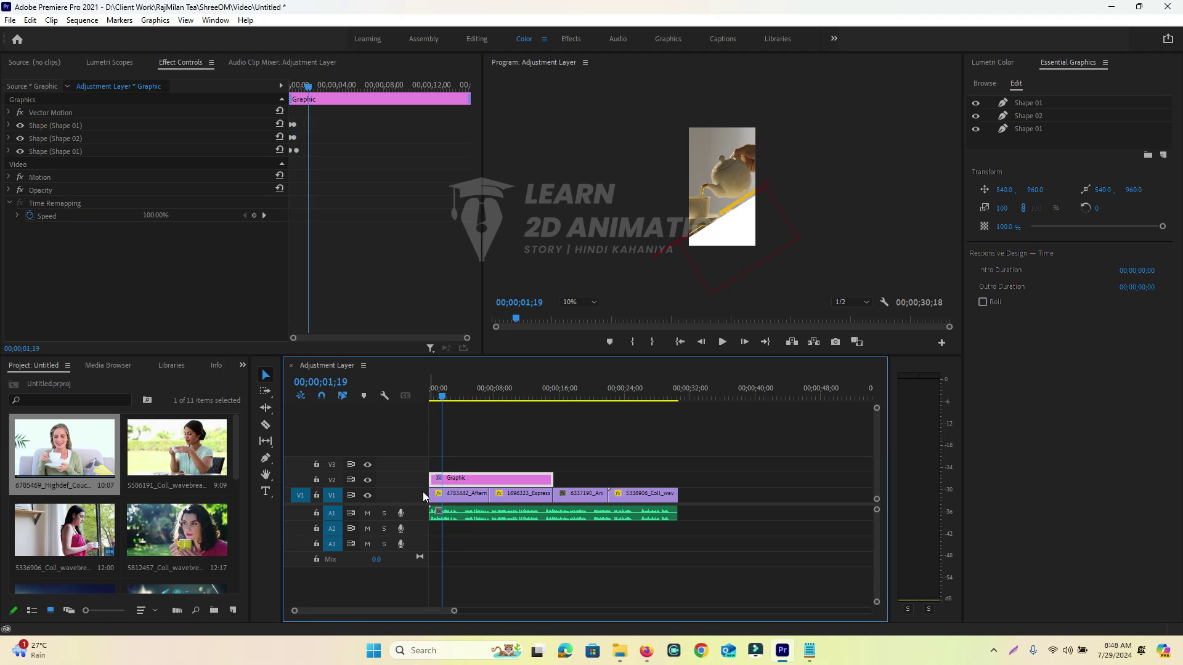
{"action": "key", "text": "space"}
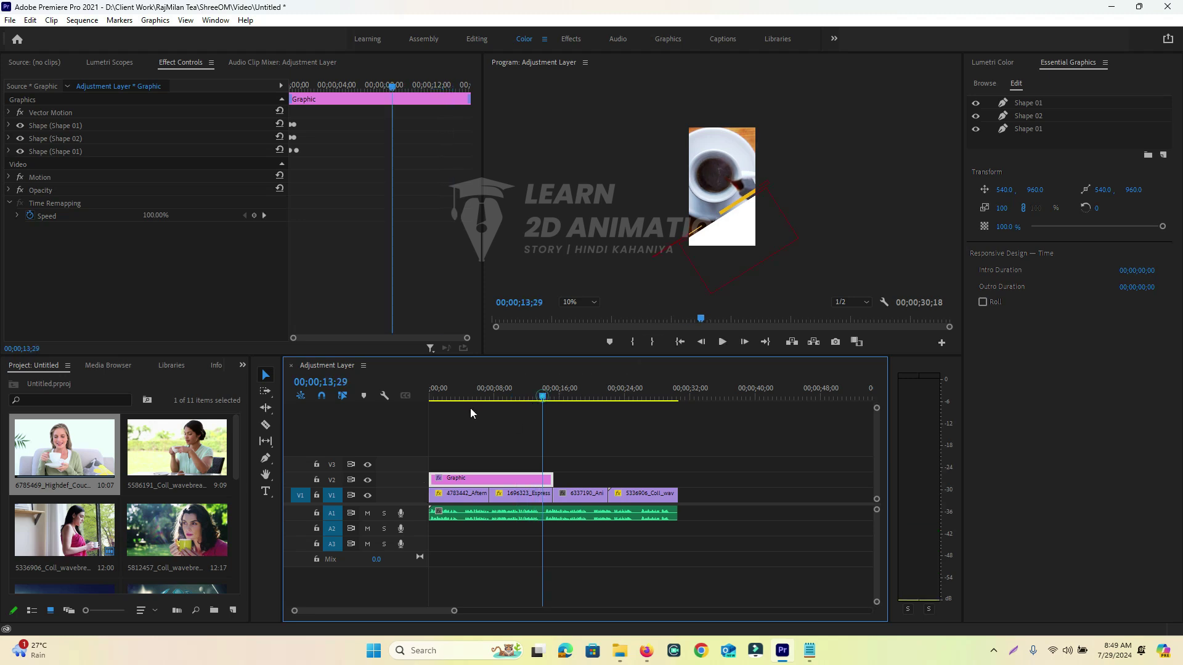
{"action": "key", "text": "Home"}
{"action": "key", "text": "space"}
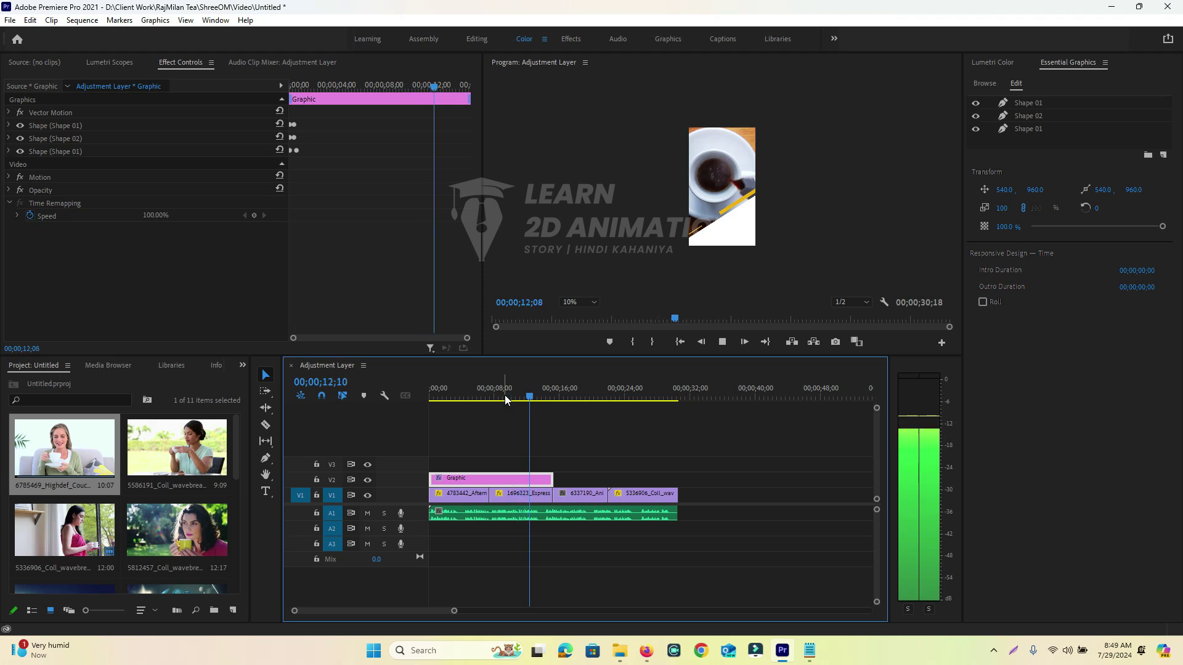
{"action": "key", "text": "space"}
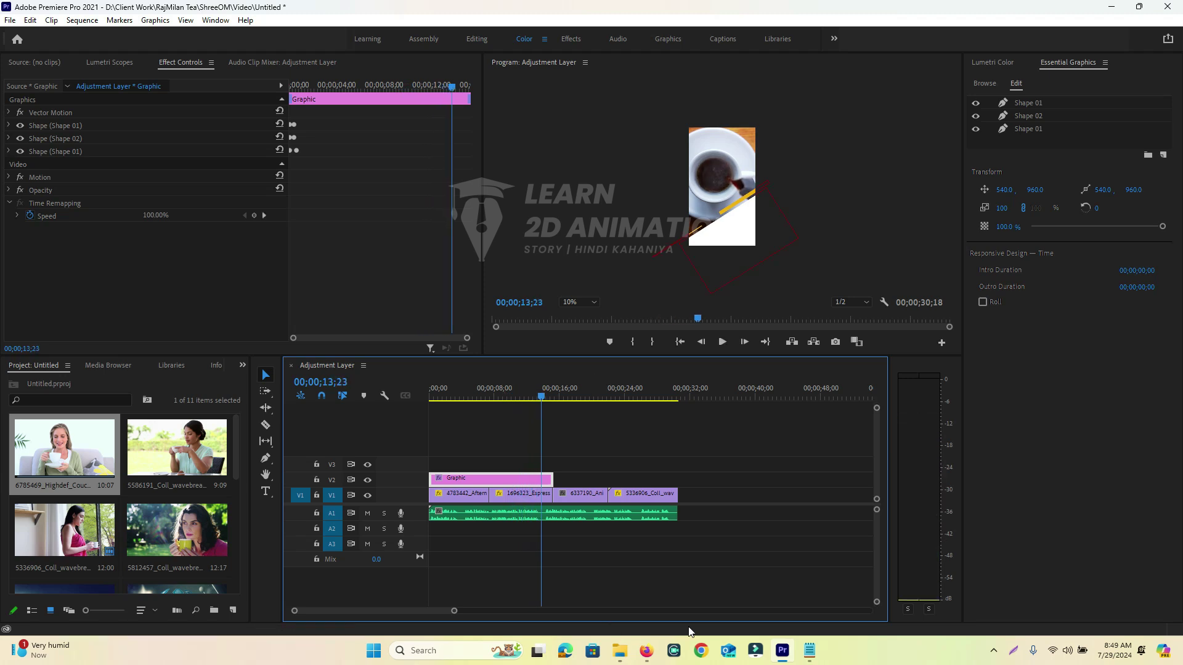
Switch to the Notepad script and examine which Hindi sentences belong to the opening and middle narration passages.
{"action": "left_click", "coordinate": [809, 652]}
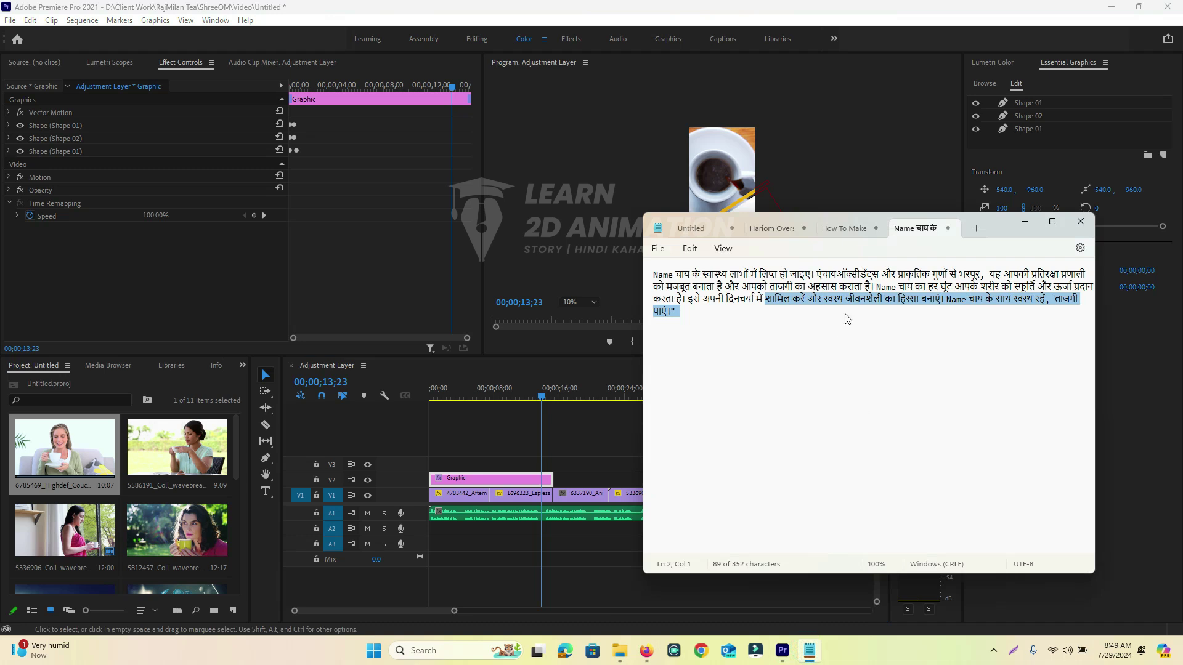
{"action": "left_click_drag", "start_coordinate": [874, 287], "coordinate": [647, 269]}
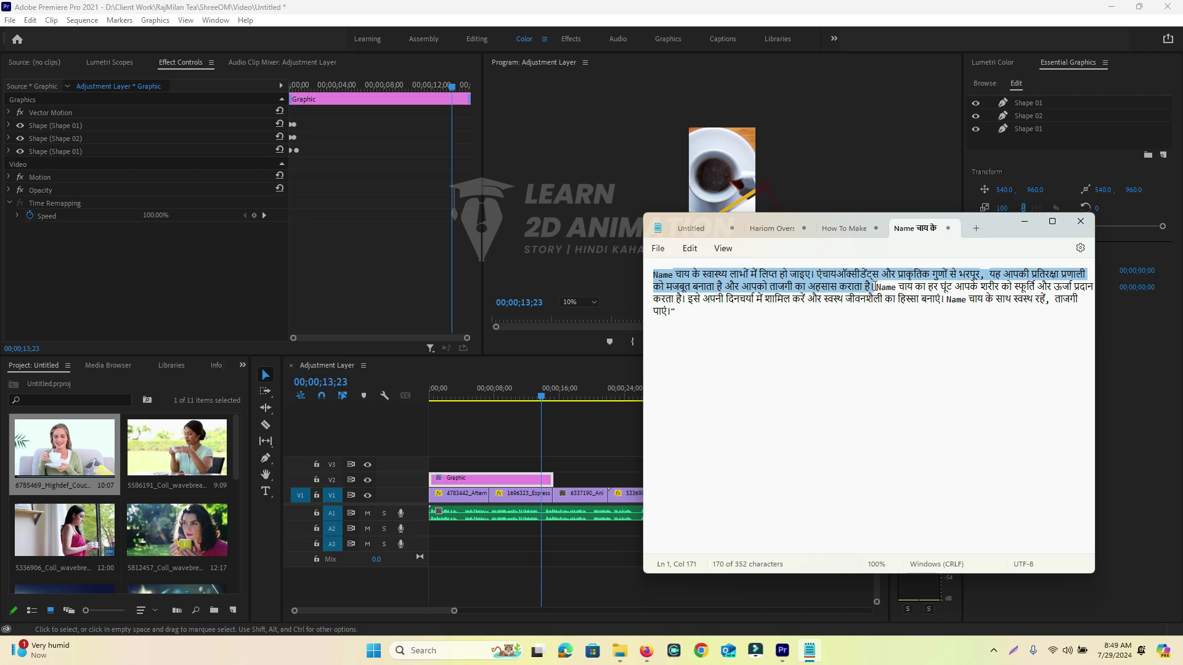
{"action": "left_click", "coordinate": [825, 286]}
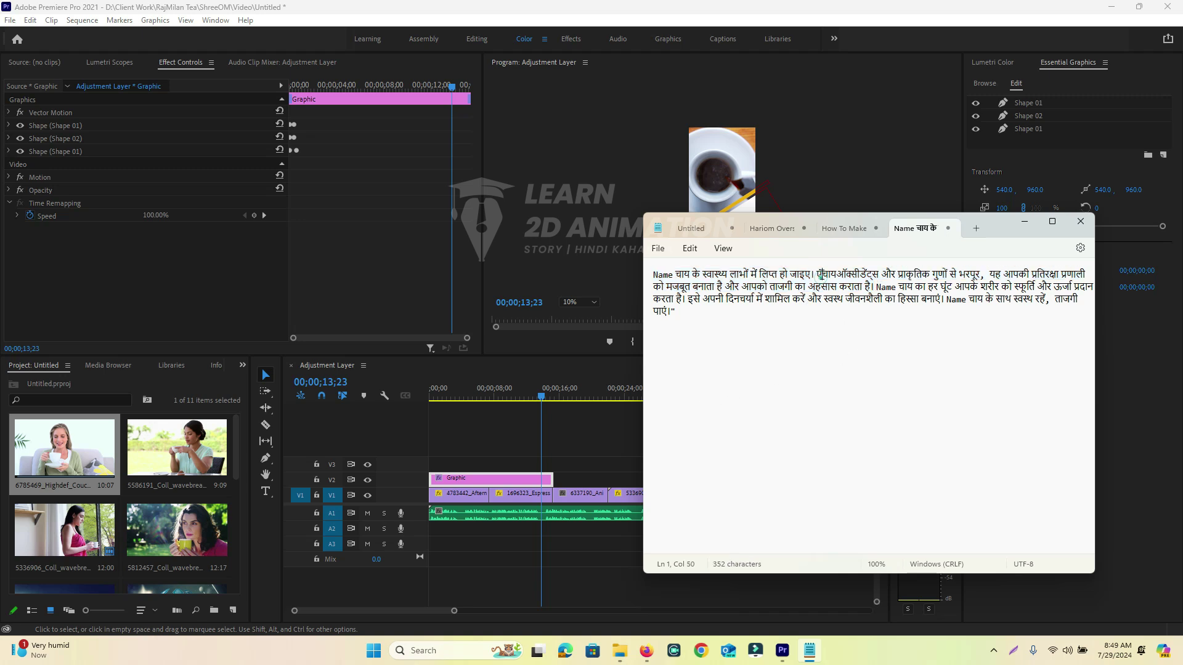
{"action": "left_click_drag", "start_coordinate": [816, 274], "coordinate": [689, 301]}
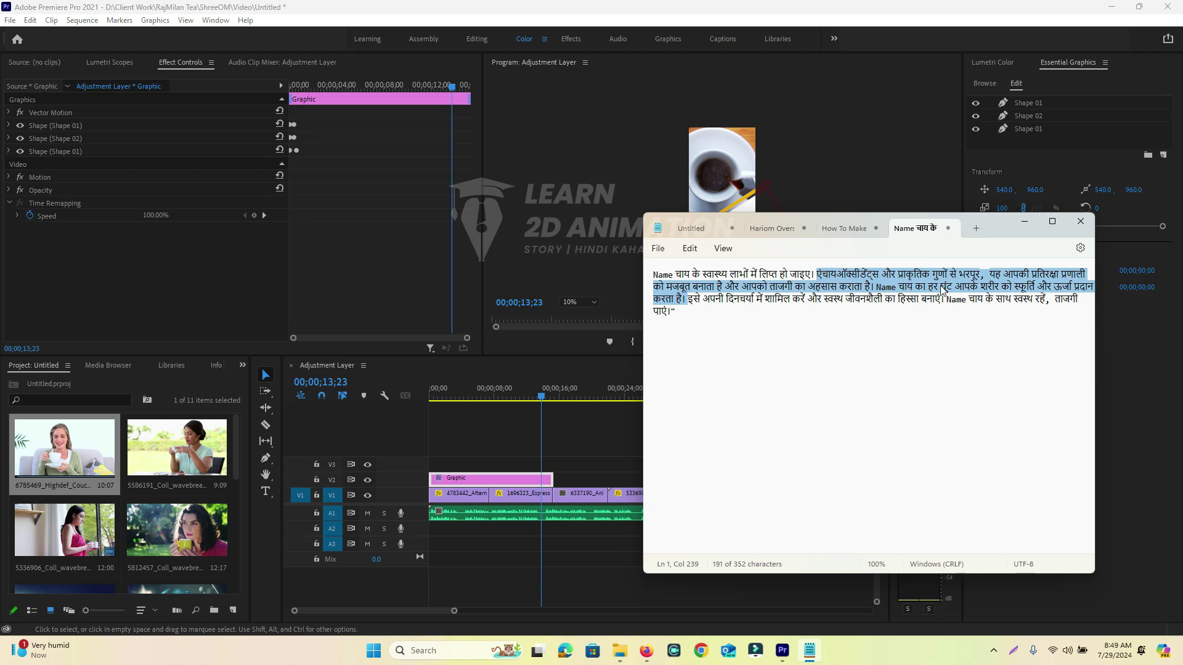
{"action": "left_click", "coordinate": [825, 354]}
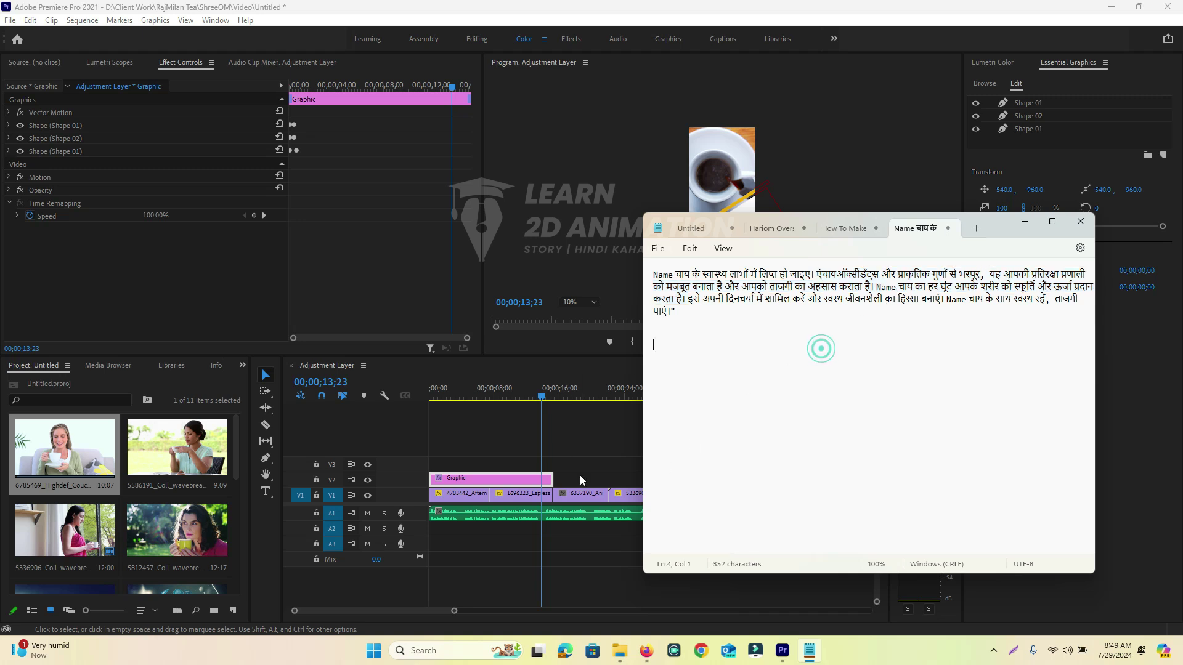
Replay the sequence from the start and split the voice-over on A1 shortly before the end of the espresso clip.
{"action": "left_click_drag", "start_coordinate": [540, 395], "coordinate": [412, 403]}
{"action": "key", "text": "space"}
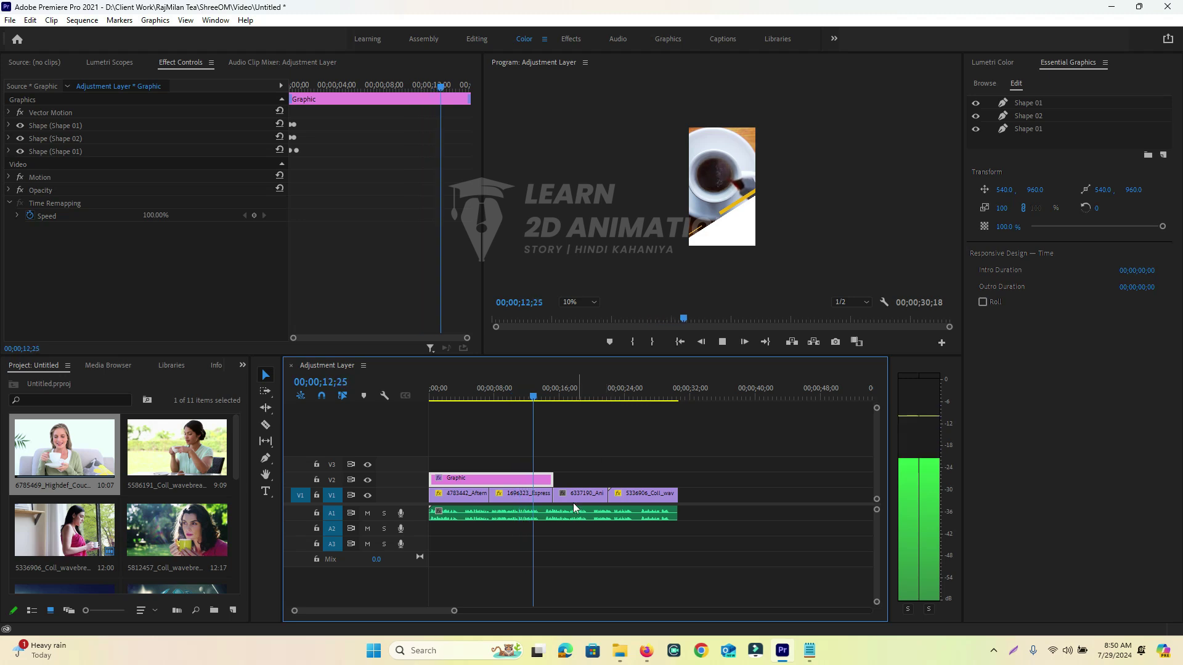
{"action": "key", "text": "space"}
{"action": "key", "text": "c"}
{"action": "left_click", "coordinate": [547, 515]}
{"action": "key", "text": "v"}
Play the sequence on to 00;00;25;19 and compare the voice-over with the Hindi script in Notepad.
{"action": "key", "text": "space"}
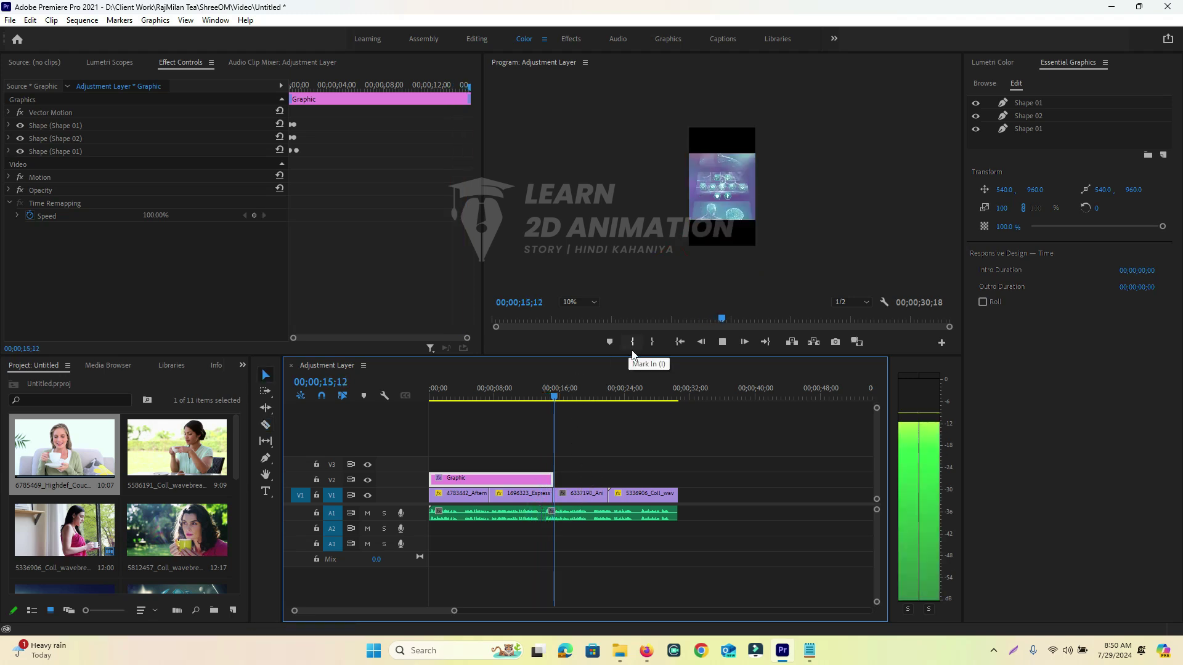
{"action": "left_click", "coordinate": [811, 654]}
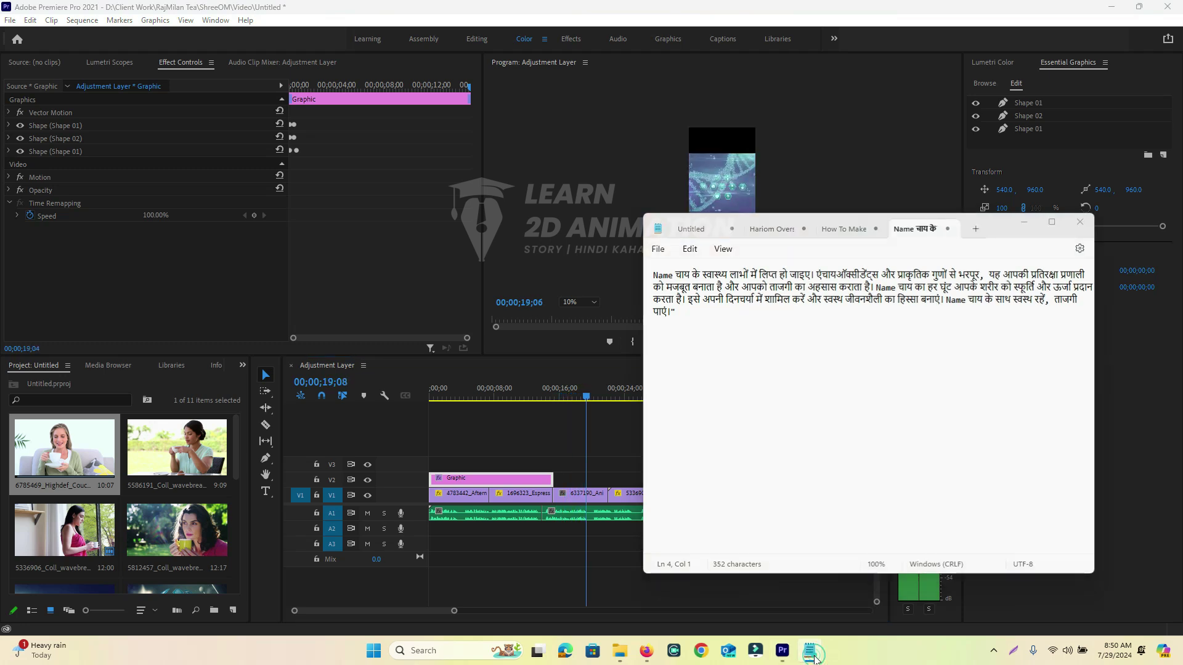
{"action": "left_click", "coordinate": [811, 652]}
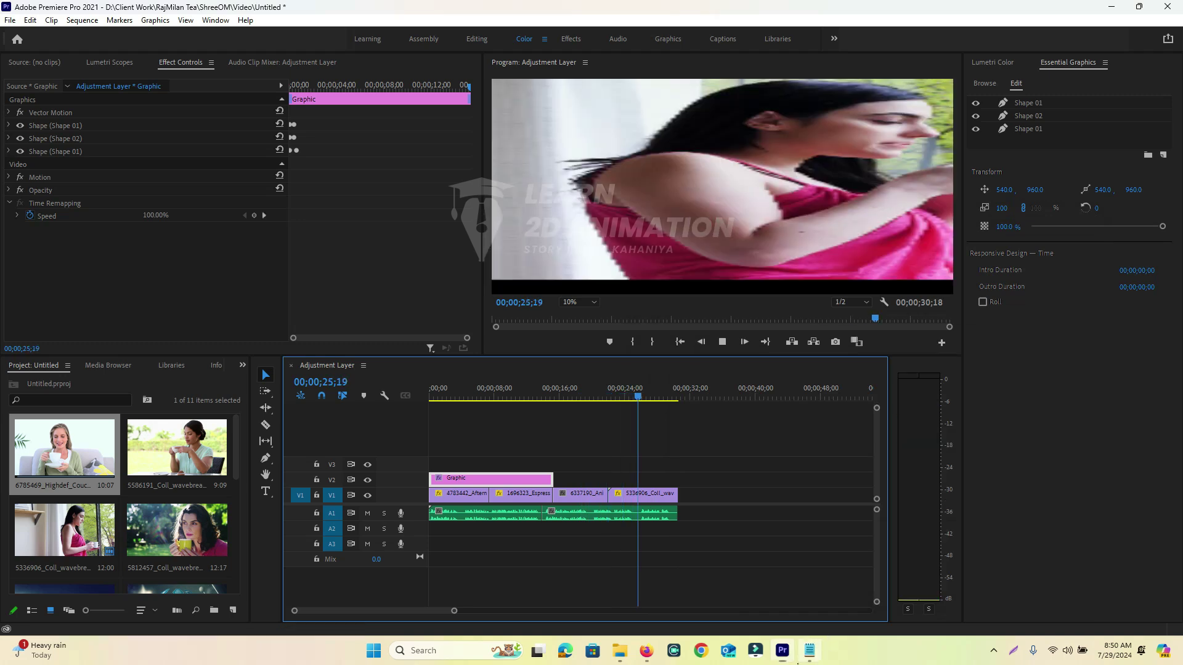
{"action": "left_click", "coordinate": [801, 660]}
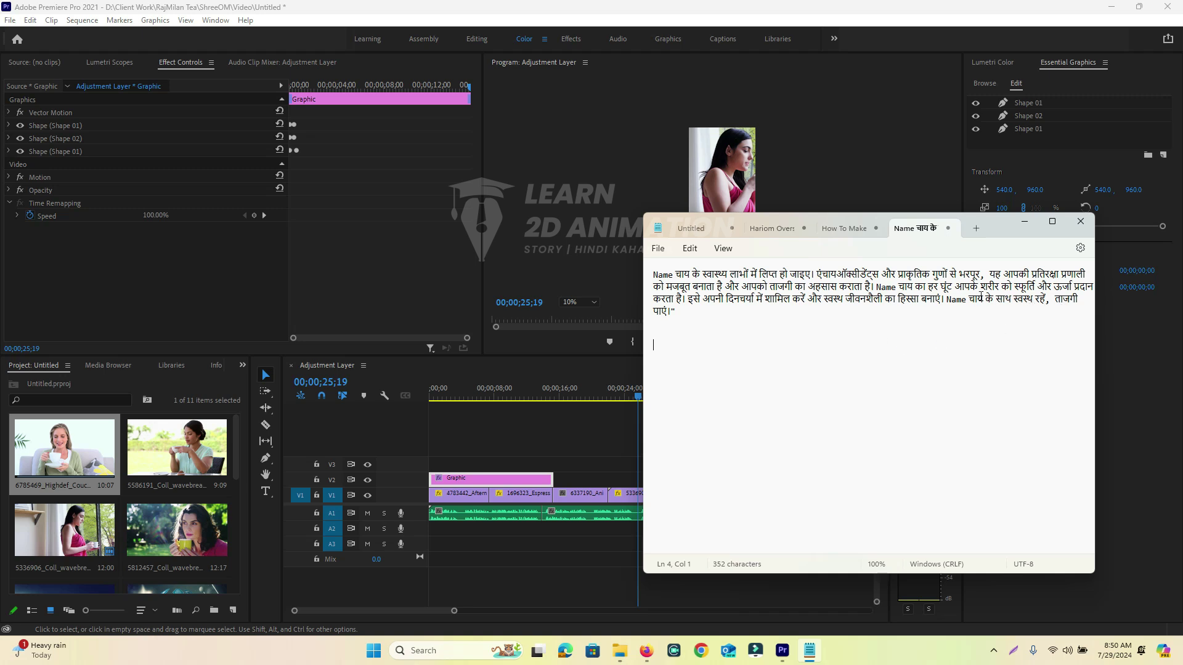
{"action": "left_click", "coordinate": [1025, 228]}
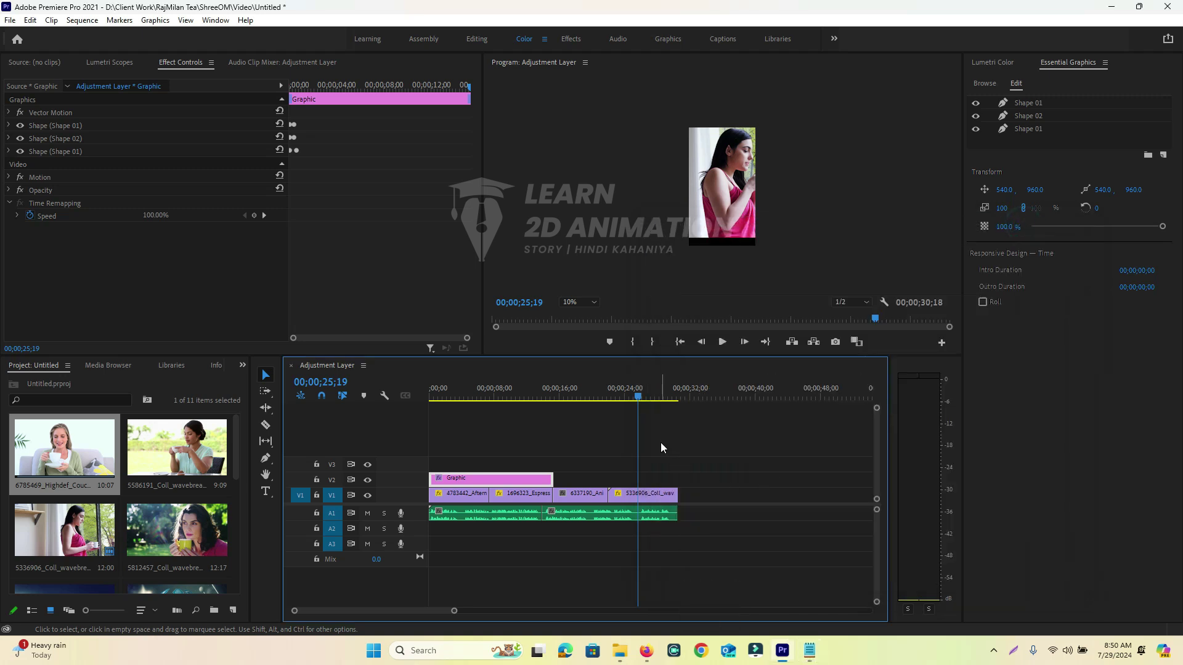
Replay the narration from the start of the DNA clip and split the voice-over on A1 at about 00;00;19;22.
{"action": "left_click", "coordinate": [653, 400]}
{"action": "left_click_drag", "start_coordinate": [653, 400], "coordinate": [558, 405]}
{"action": "key", "text": "space"}
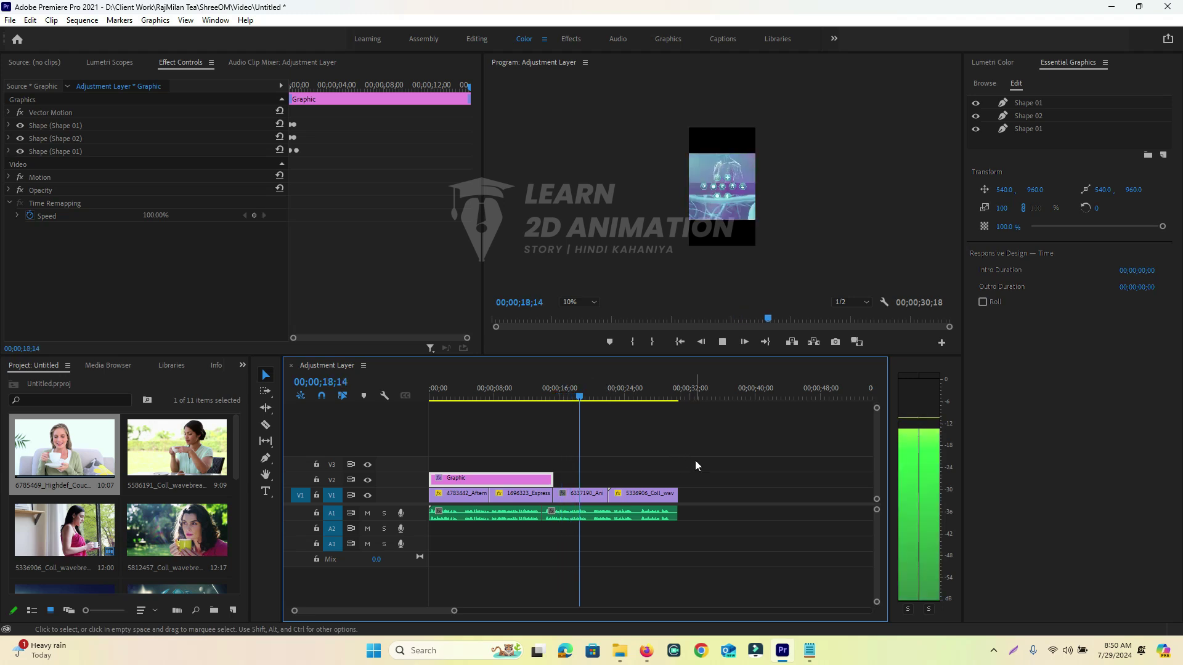
{"action": "key", "text": "space"}
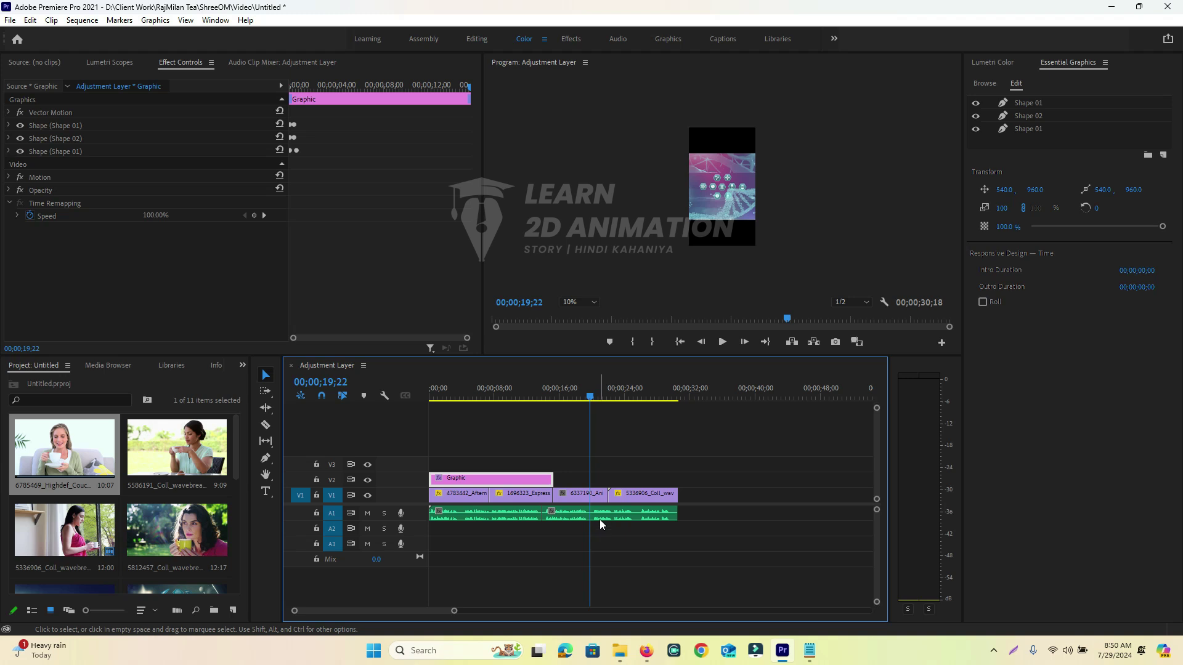
{"action": "key", "text": "c"}
Play the voice-over after the second cut to about 00;00;29;25 to check the closing narration over the woman in pink.
{"action": "key", "text": "space"}
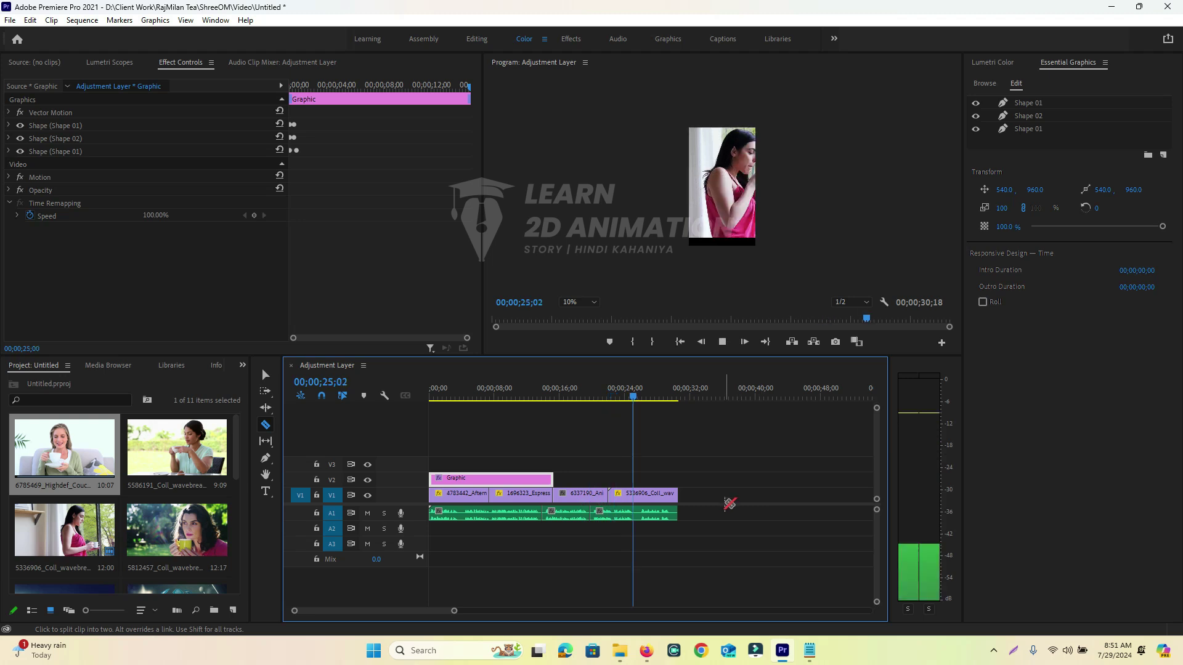
{"action": "left_click_drag", "start_coordinate": [635, 397], "coordinate": [590, 409]}
{"action": "key", "text": "space"}
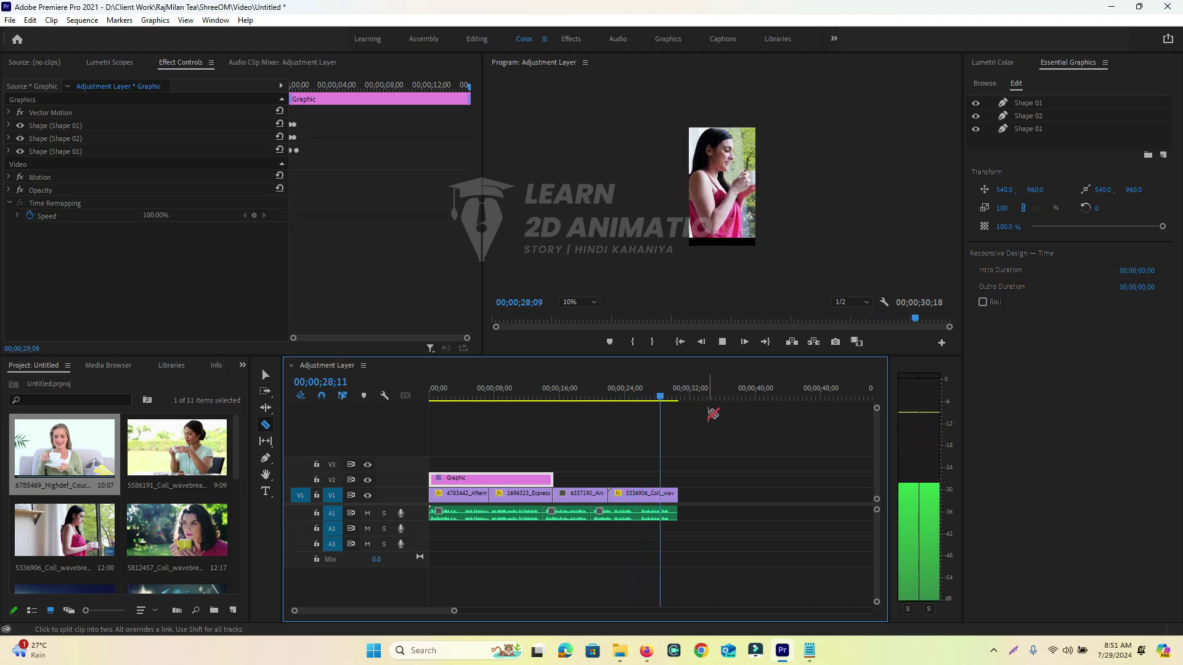
{"action": "key", "text": "space"}
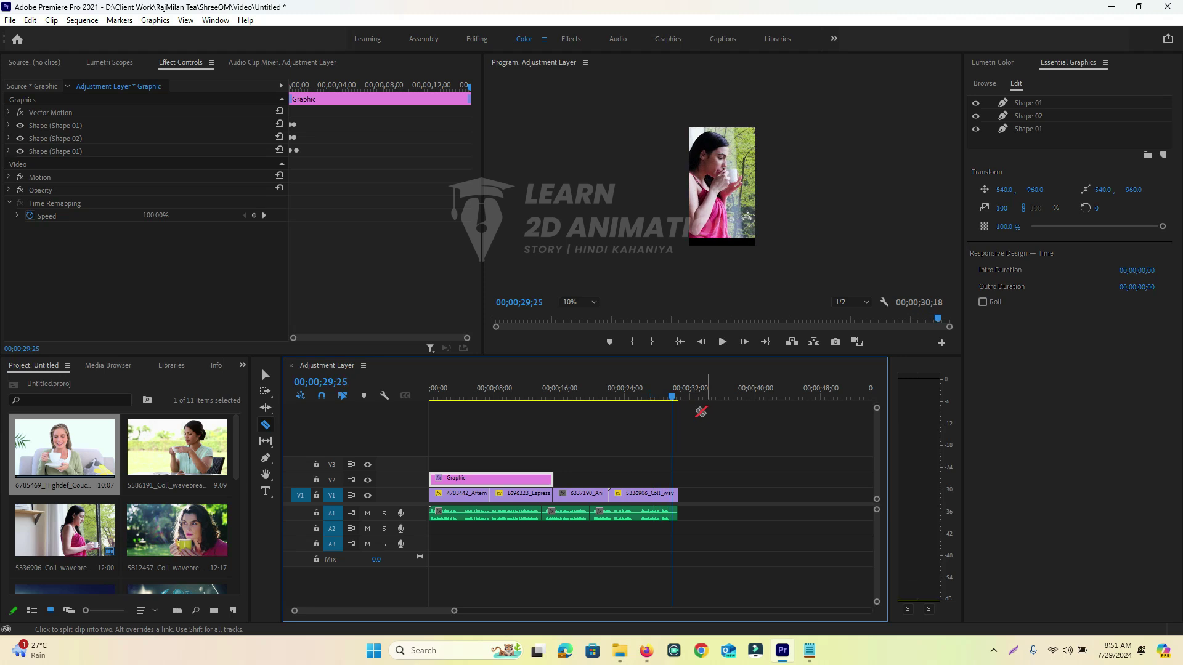
Move the last voice-over part well past the footage and align the middle part with the start of the DNA clip.
{"action": "left_click_drag", "start_coordinate": [672, 401], "coordinate": [547, 423]}
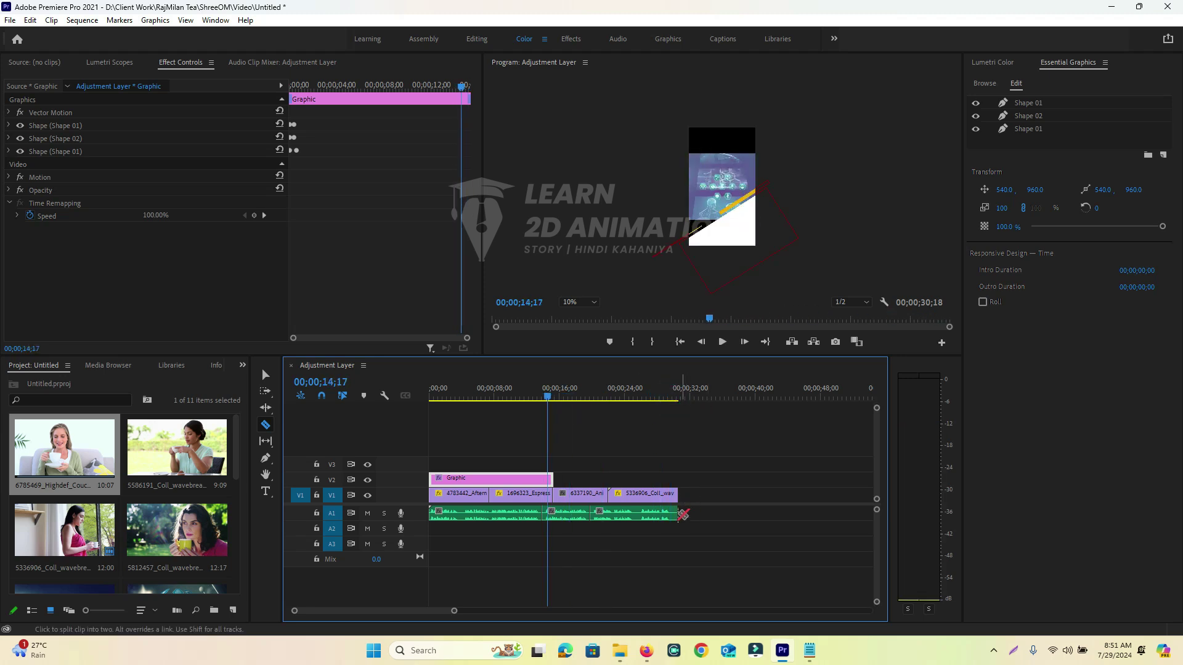
{"action": "key", "text": "v"}
{"action": "left_click_drag", "start_coordinate": [638, 513], "coordinate": [770, 520]}
{"action": "left_click", "coordinate": [572, 516]}
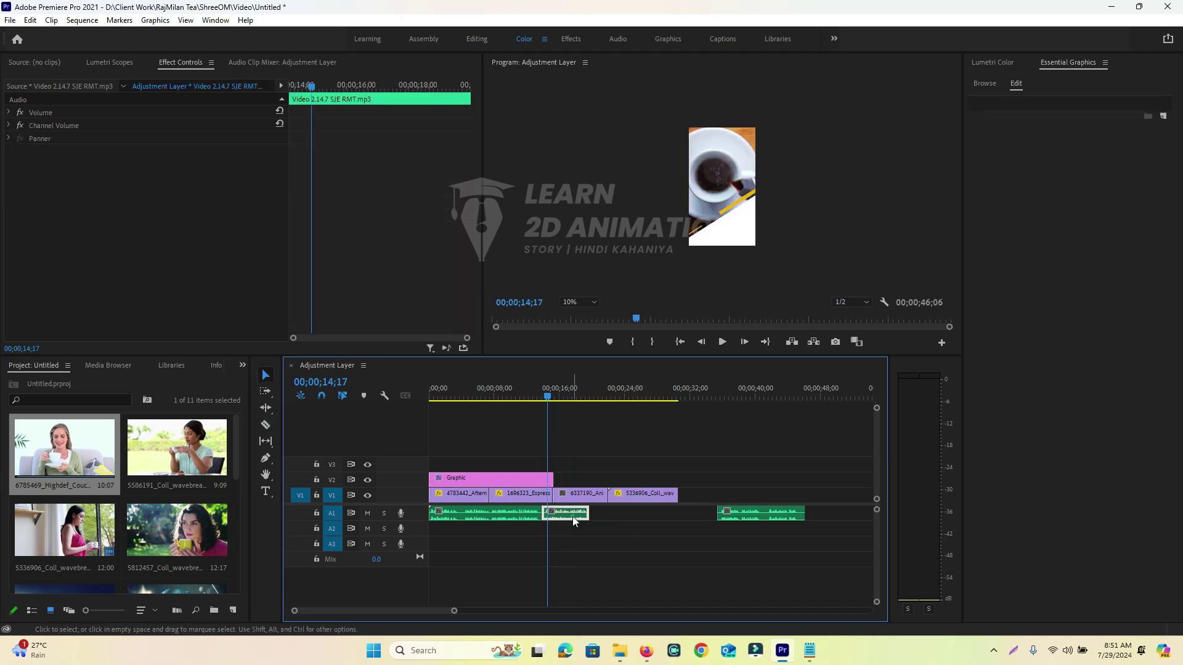
{"action": "left_click_drag", "start_coordinate": [564, 518], "coordinate": [582, 517]}
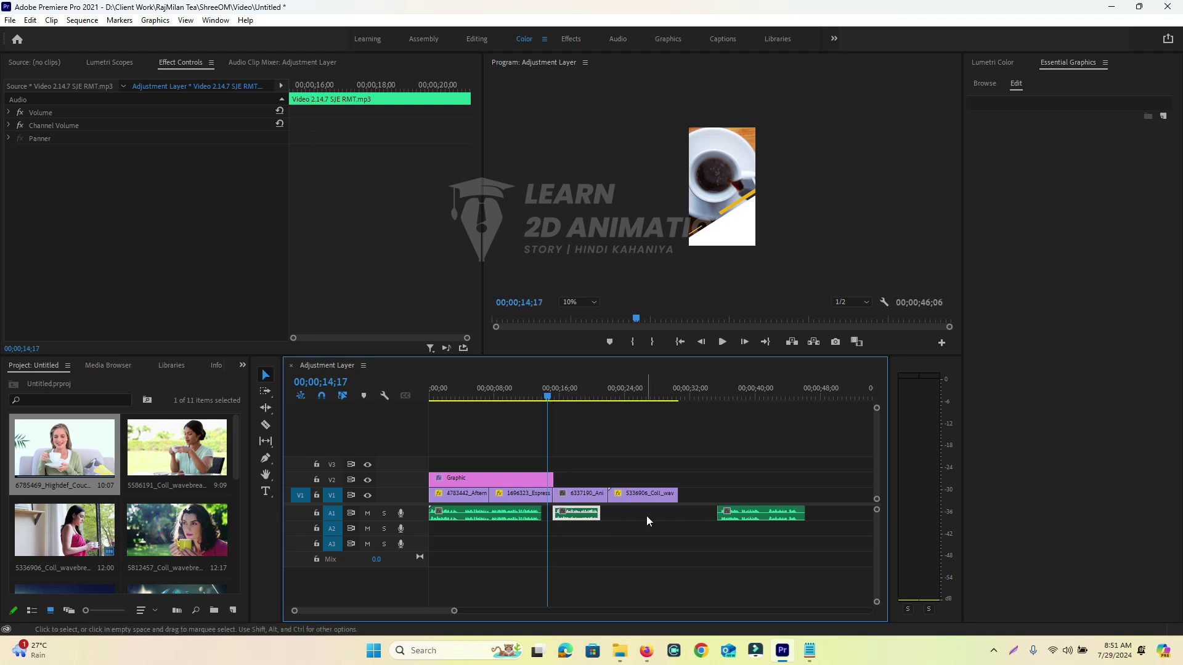
Align the last voice-over part with the start of the woman in pink clip and extend that clip to the voice-over's end.
{"action": "left_click", "coordinate": [645, 515]}
{"action": "left_click", "coordinate": [755, 512]}
{"action": "left_click_drag", "start_coordinate": [758, 513], "coordinate": [696, 493]}
{"action": "left_click", "coordinate": [709, 476]}
{"action": "left_click", "coordinate": [751, 539]}
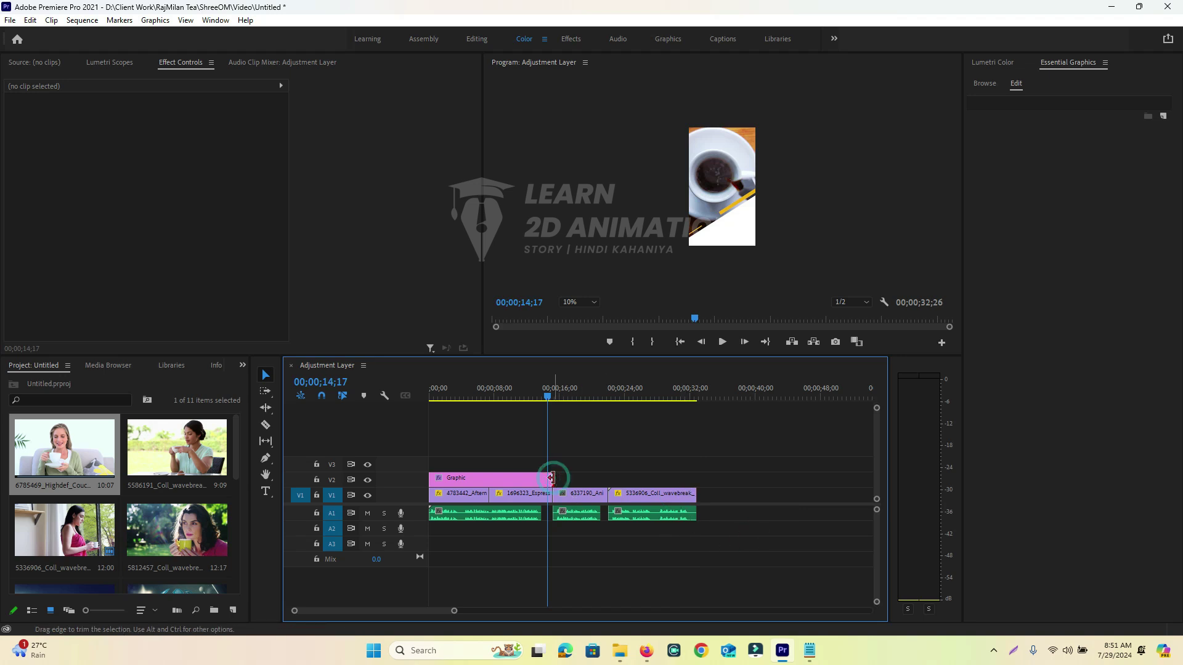
Repeat the diagonal overlay graphic on V2 above the DNA clip and the woman in pink clip, matching each clip's length.
{"action": "key", "text": "Home"}
{"action": "left_click_drag", "start_coordinate": [515, 485], "coordinate": [696, 478]}
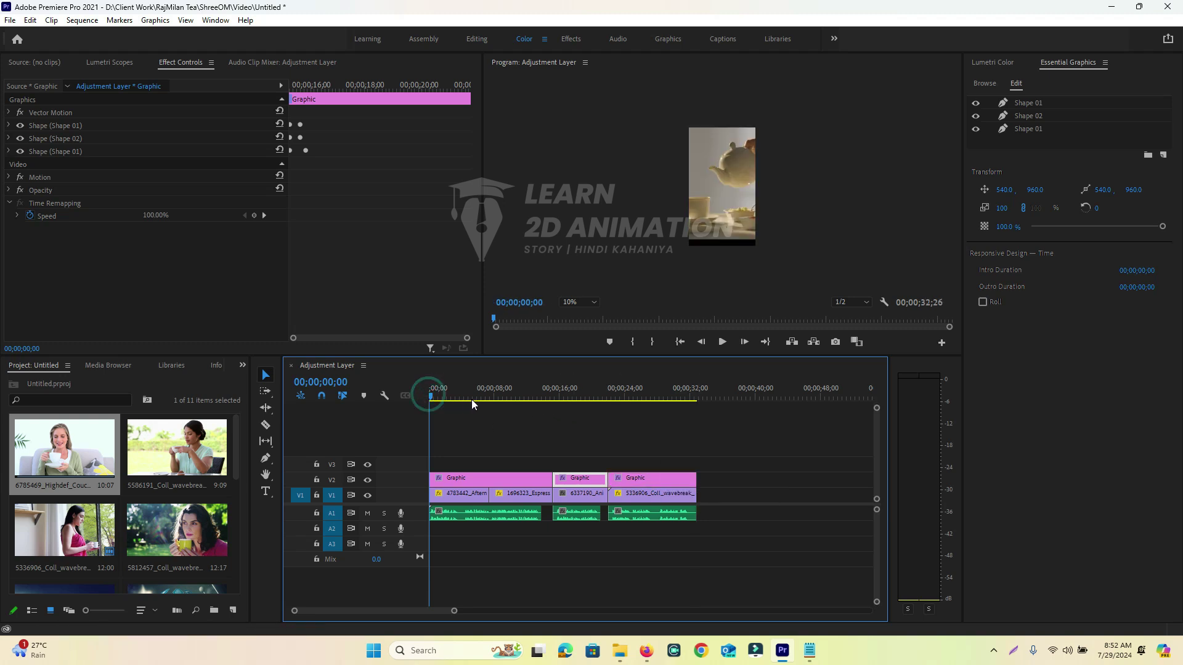
{"action": "left_click_drag", "start_coordinate": [435, 400], "coordinate": [695, 408]}
{"action": "key", "text": "Home"}
Try the 3D Motion transitions Cube Spin and Flip Over at the start of the first tea clip.
{"action": "left_click", "coordinate": [242, 367]}
{"action": "left_click", "coordinate": [259, 439]}
{"action": "left_click", "coordinate": [8, 460]}
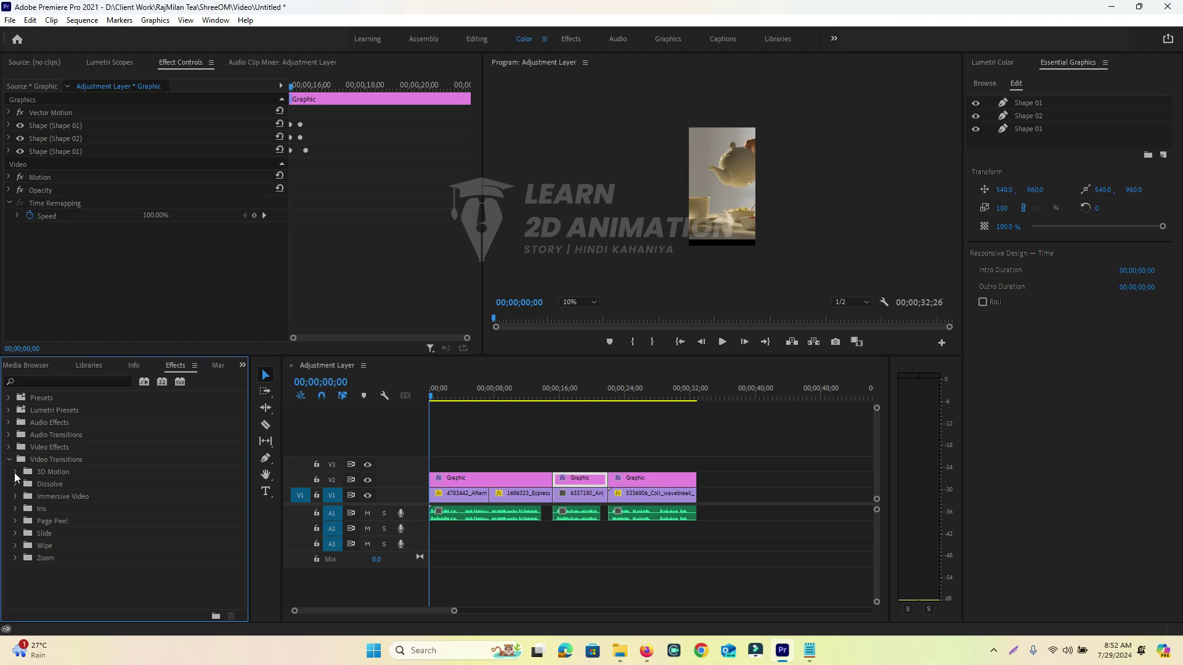
{"action": "left_click", "coordinate": [15, 473]}
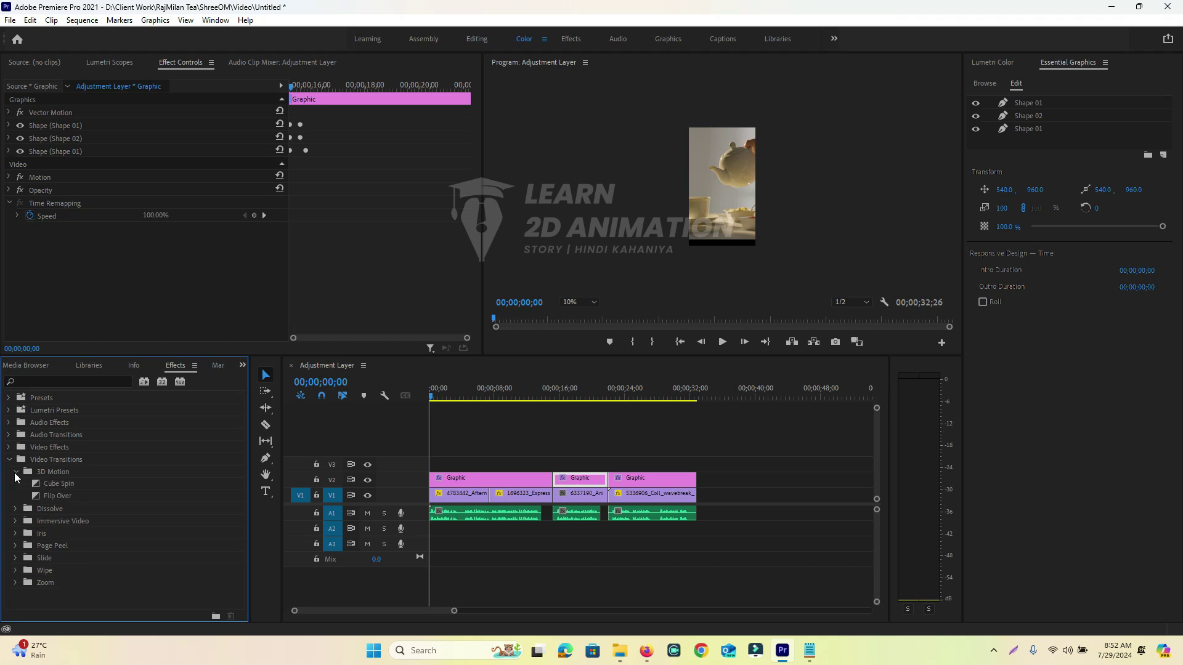
{"action": "left_click_drag", "start_coordinate": [61, 483], "coordinate": [437, 504]}
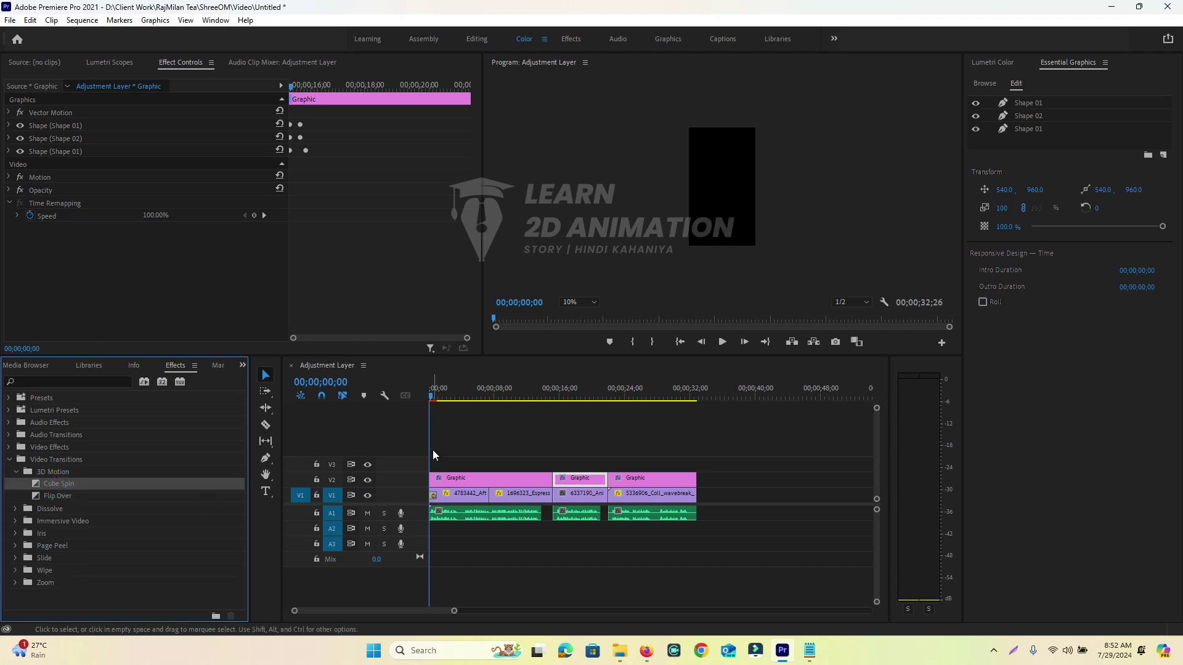
{"action": "left_click", "coordinate": [433, 396]}
{"action": "left_click_drag", "start_coordinate": [434, 401], "coordinate": [433, 403]}
{"action": "left_click_drag", "start_coordinate": [49, 494], "coordinate": [433, 496]}
{"action": "left_click", "coordinate": [432, 400]}
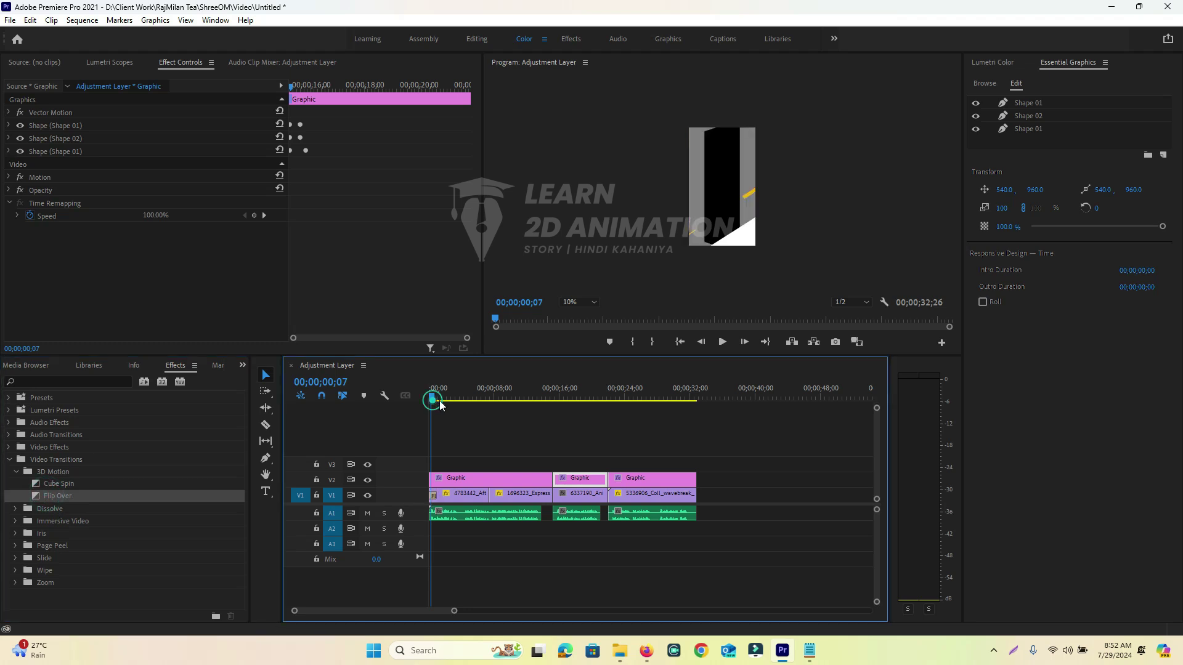
Try the Band Slide and Center Split transitions at the start of the first tea clip.
{"action": "left_click", "coordinate": [15, 472]}
{"action": "left_click", "coordinate": [16, 536]}
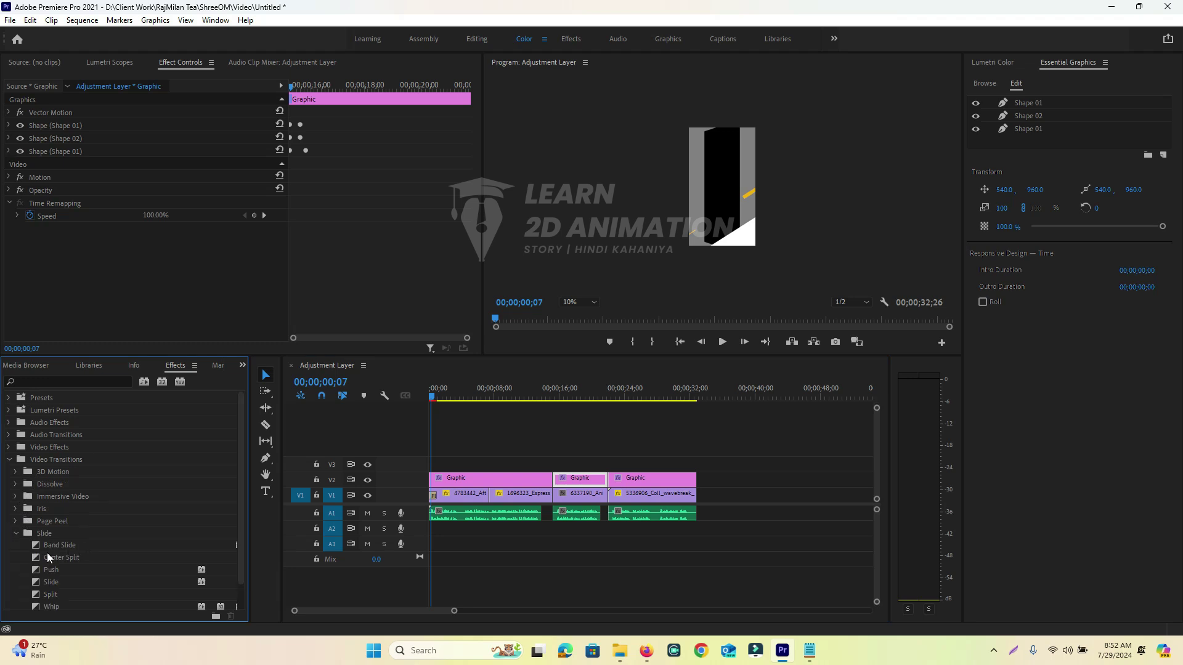
{"action": "left_click", "coordinate": [56, 545]}
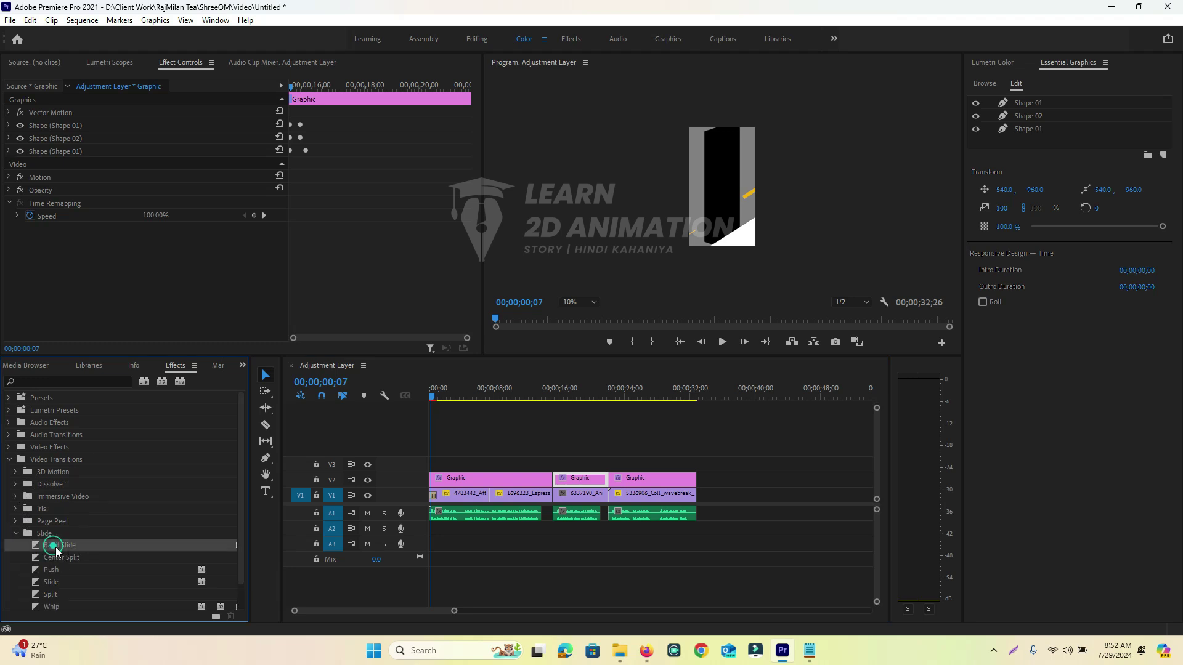
{"action": "left_click", "coordinate": [434, 499]}
{"action": "left_click_drag", "start_coordinate": [54, 545], "coordinate": [434, 495]}
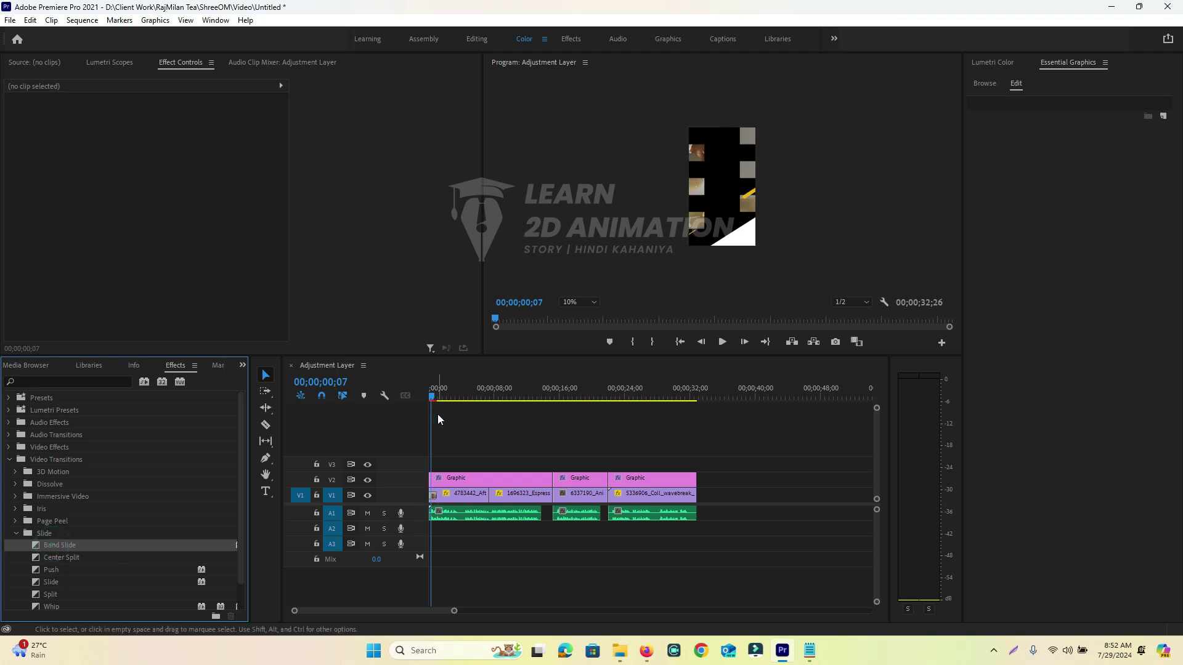
{"action": "left_click", "coordinate": [56, 556]}
{"action": "left_click_drag", "start_coordinate": [51, 557], "coordinate": [434, 500]}
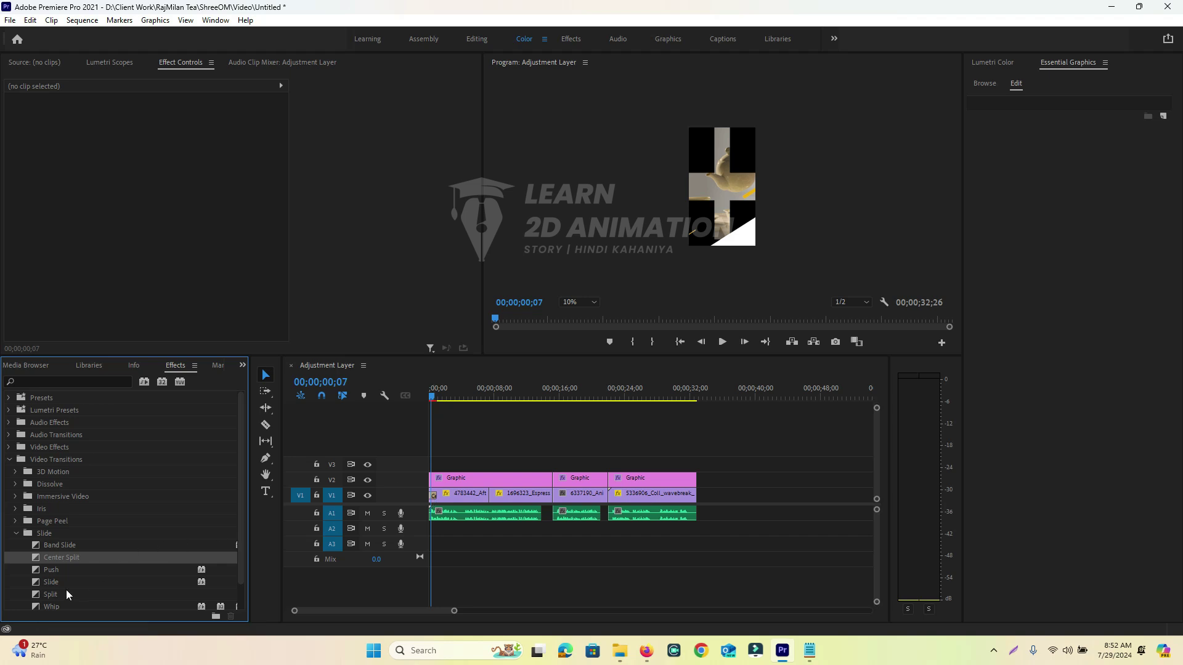
Try the Push and Slide transitions at the start of the first tea clip and preview each one.
{"action": "left_click", "coordinate": [51, 569]}
{"action": "left_click_drag", "start_coordinate": [51, 569], "coordinate": [434, 498]}
{"action": "mouse_move", "coordinate": [427, 399]}
{"action": "left_mouse_down"}
{"action": "mouse_move", "coordinate": [445, 400]}
{"action": "mouse_move", "coordinate": [434, 401]}
{"action": "left_mouse_up"}
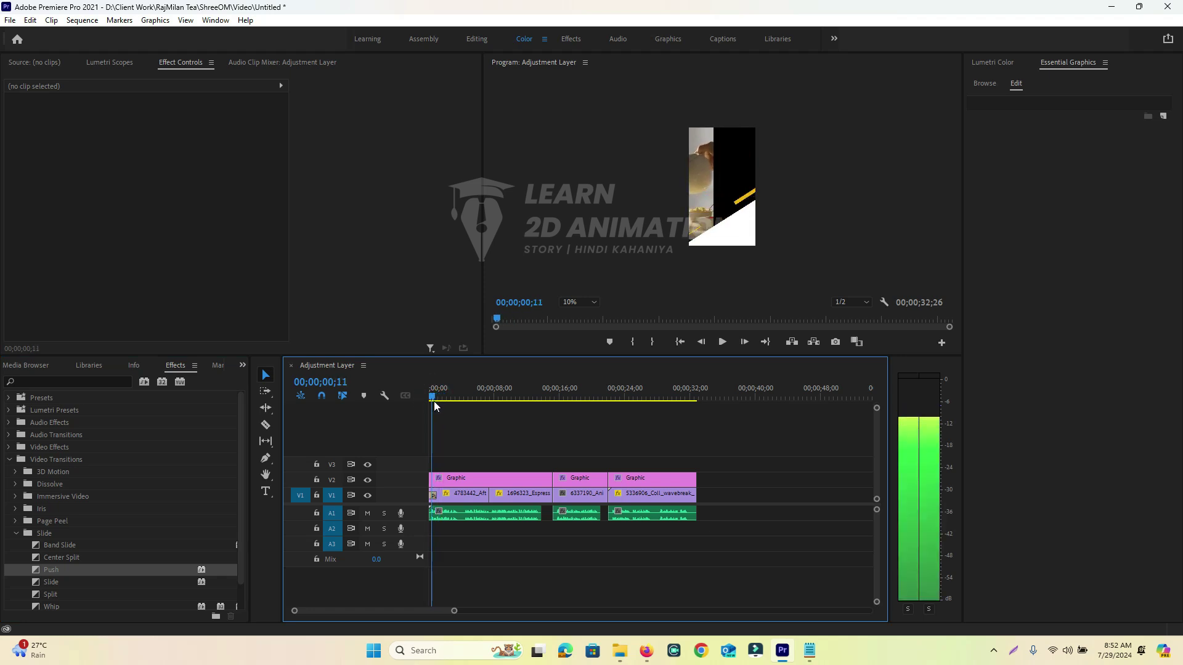
{"action": "scroll", "coordinate": [71, 585], "scroll_direction": "down", "scroll_amount": 2}
{"action": "left_click_drag", "start_coordinate": [50, 553], "coordinate": [82, 556]}
{"action": "left_click_drag", "start_coordinate": [433, 494], "coordinate": [433, 495]}
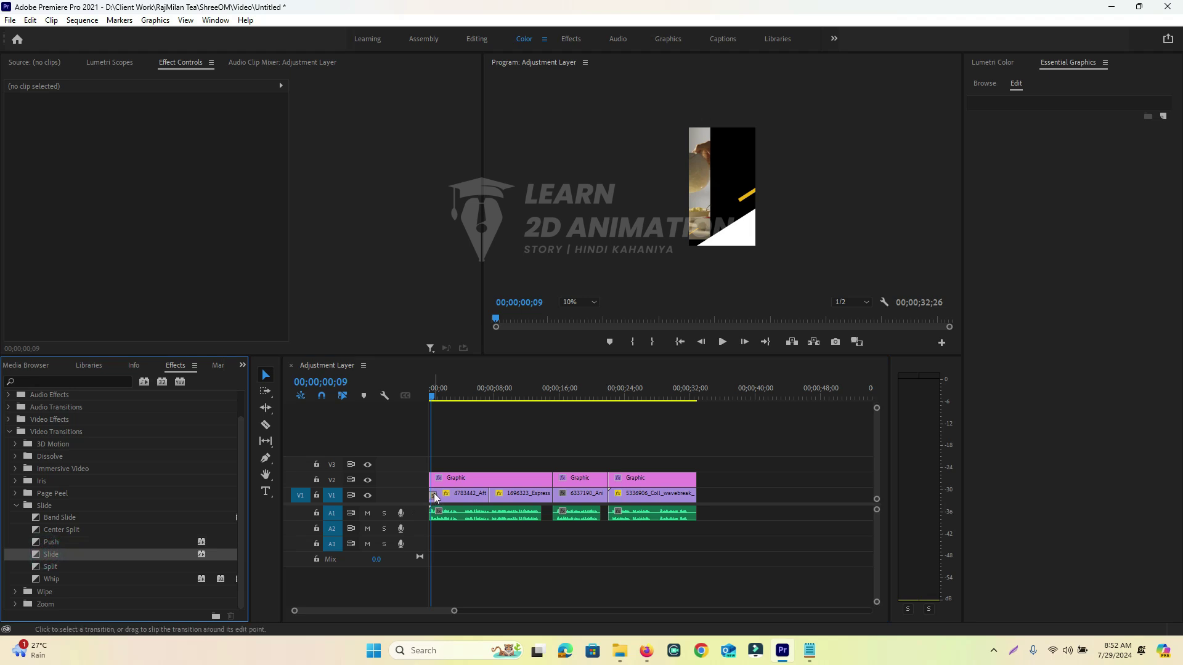
{"action": "left_click", "coordinate": [433, 403]}
{"action": "left_click_drag", "start_coordinate": [433, 404], "coordinate": [437, 403]}
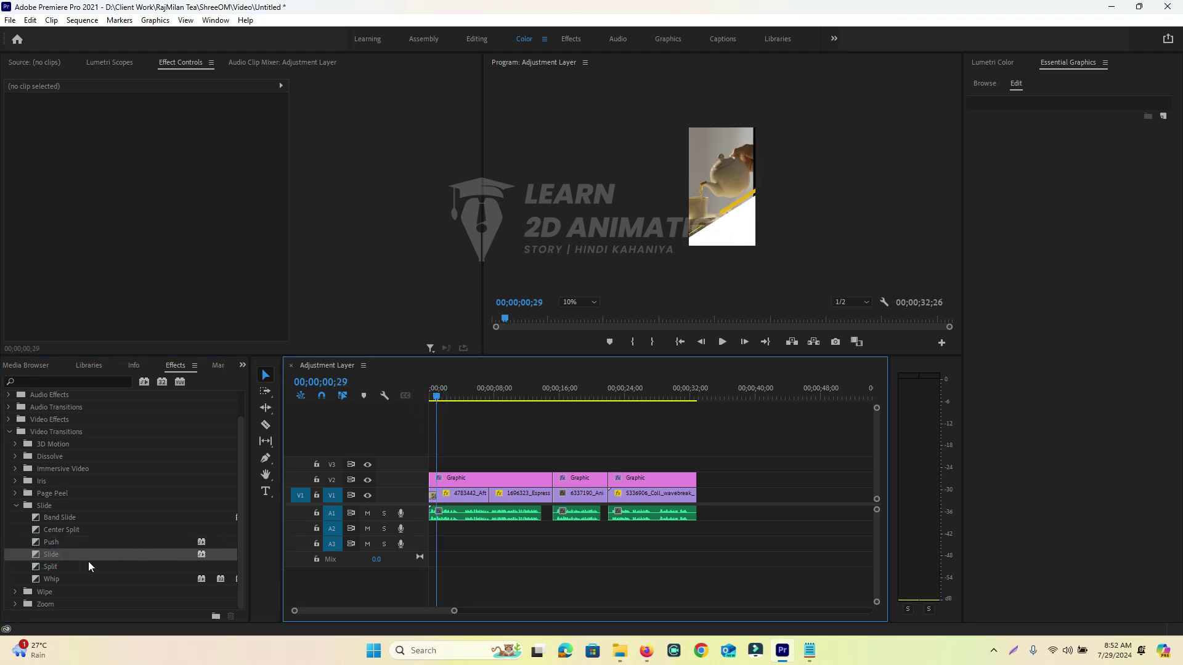
Try the Split transition at the start of the first tea clip.
{"action": "left_click", "coordinate": [48, 567]}
{"action": "left_click_drag", "start_coordinate": [46, 565], "coordinate": [433, 495]}
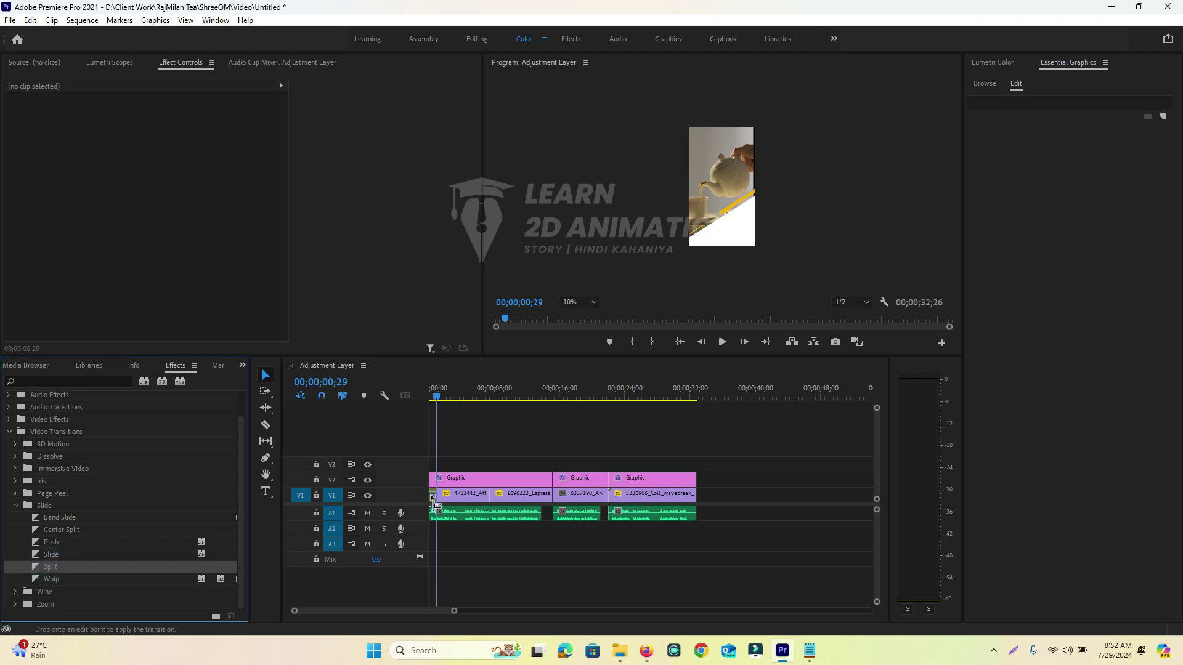
{"action": "mouse_move", "coordinate": [440, 401]}
{"action": "left_mouse_down"}
{"action": "mouse_move", "coordinate": [423, 400]}
{"action": "mouse_move", "coordinate": [438, 402]}
{"action": "left_mouse_up"}
Apply the Whip transition to the start of the first tea clip and preview it from the sequence start.
{"action": "left_click", "coordinate": [48, 582]}
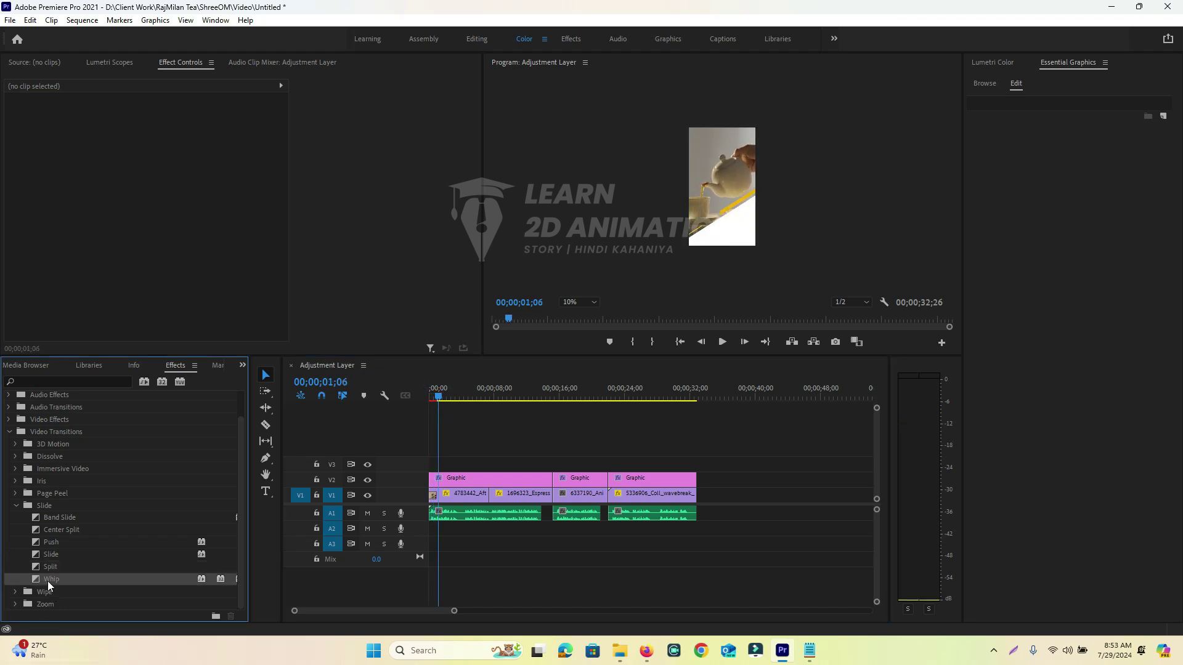
{"action": "left_click_drag", "start_coordinate": [50, 583], "coordinate": [434, 495]}
{"action": "left_click_drag", "start_coordinate": [437, 396], "coordinate": [416, 401]}
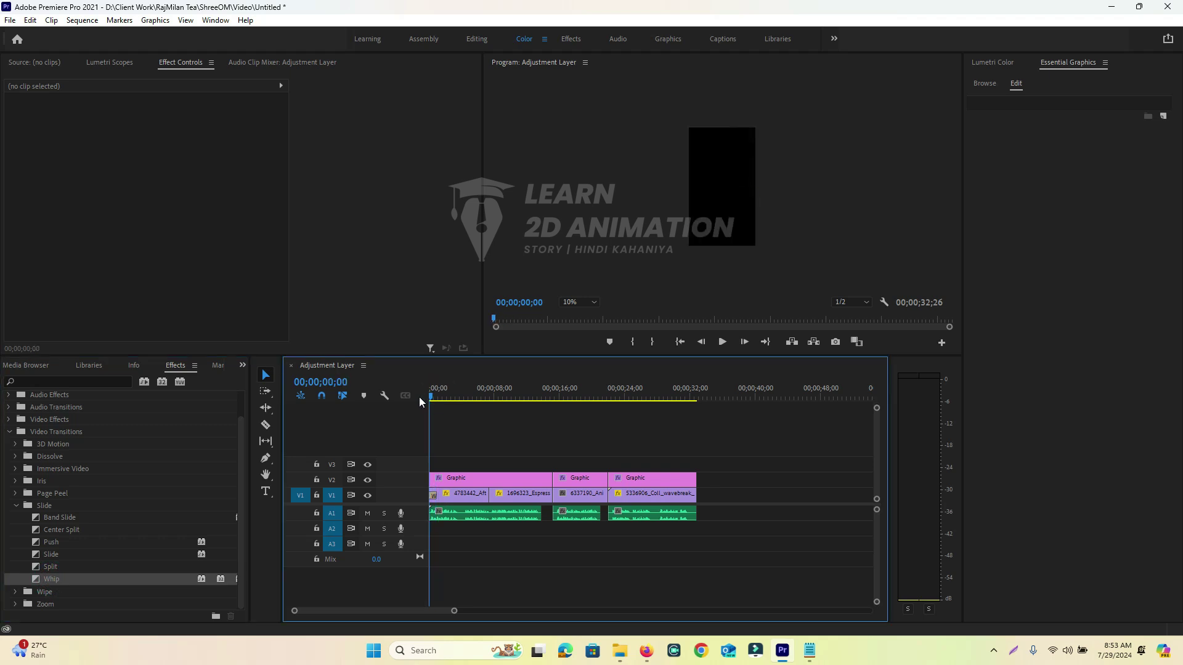
{"action": "key", "text": "space"}
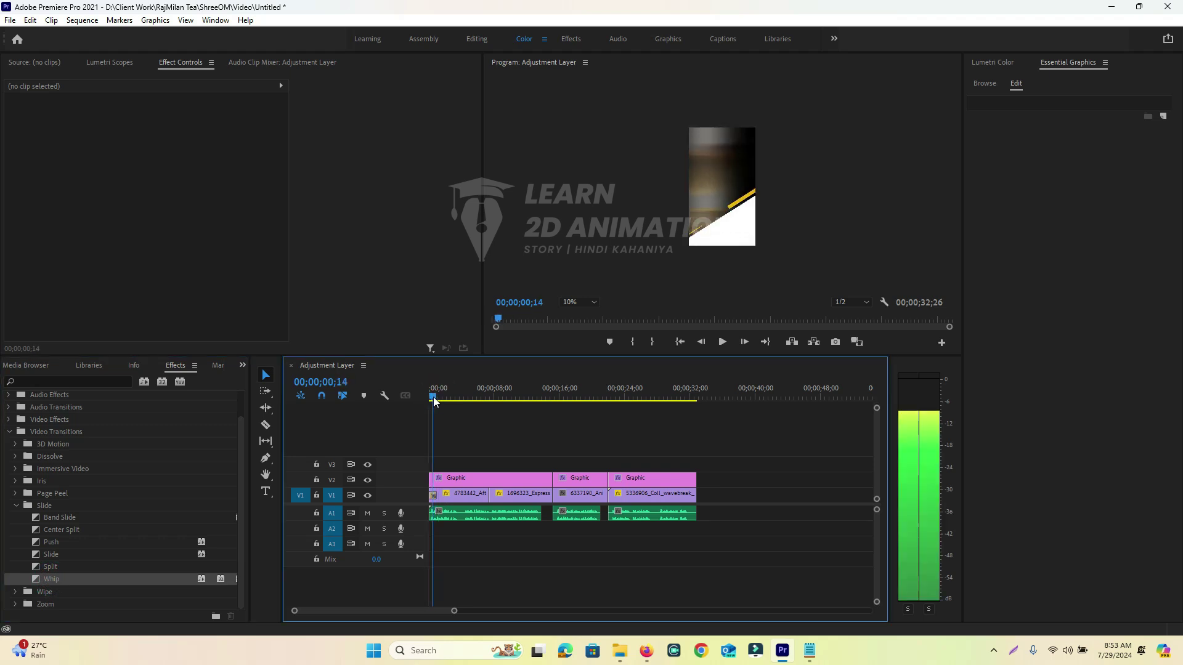
Apply the Additive Dissolve transition to the cut between the first tea clip and the espresso clip.
{"action": "left_click_drag", "start_coordinate": [452, 397], "coordinate": [493, 433]}
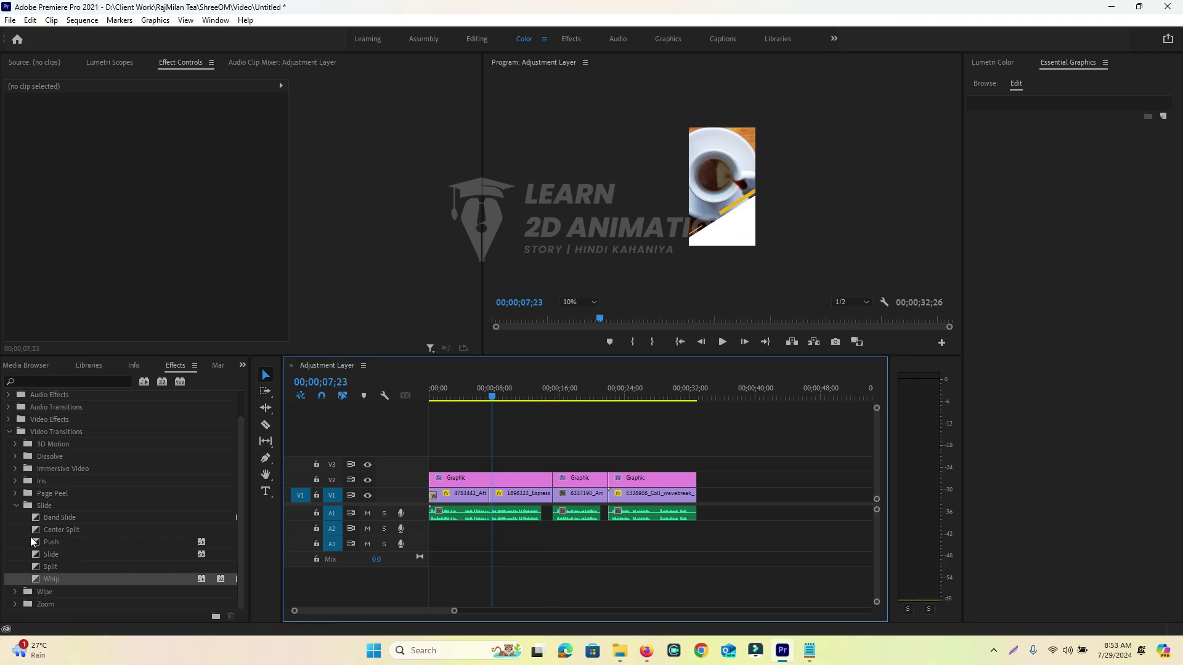
{"action": "left_click", "coordinate": [16, 507]}
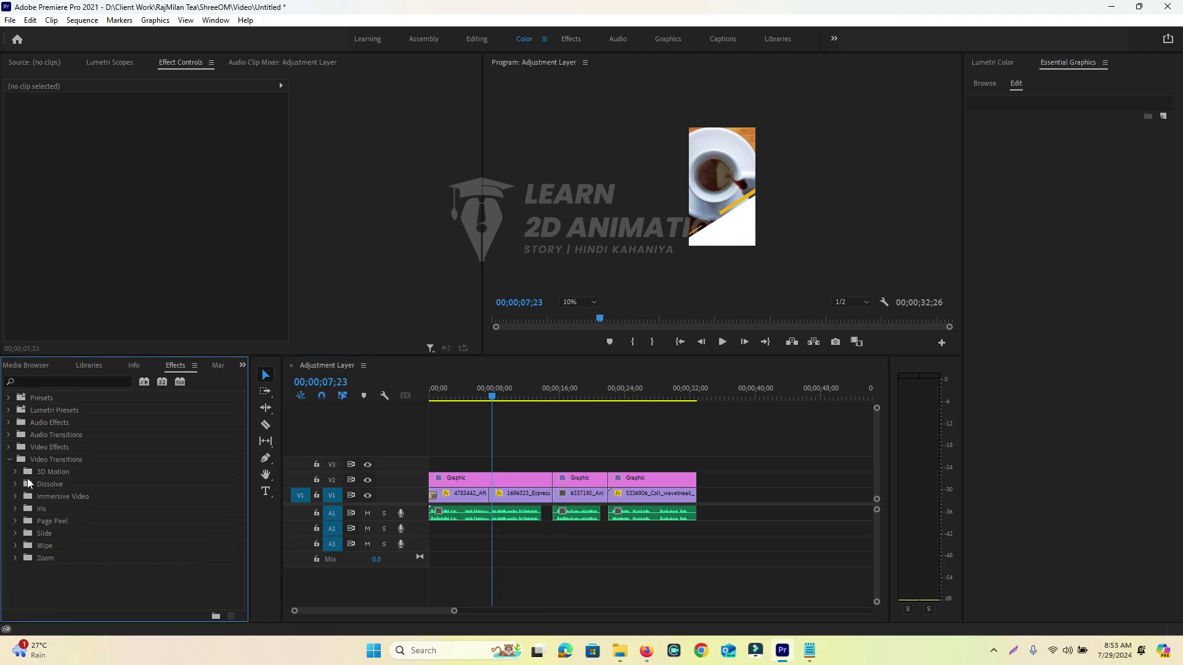
{"action": "left_click", "coordinate": [45, 484]}
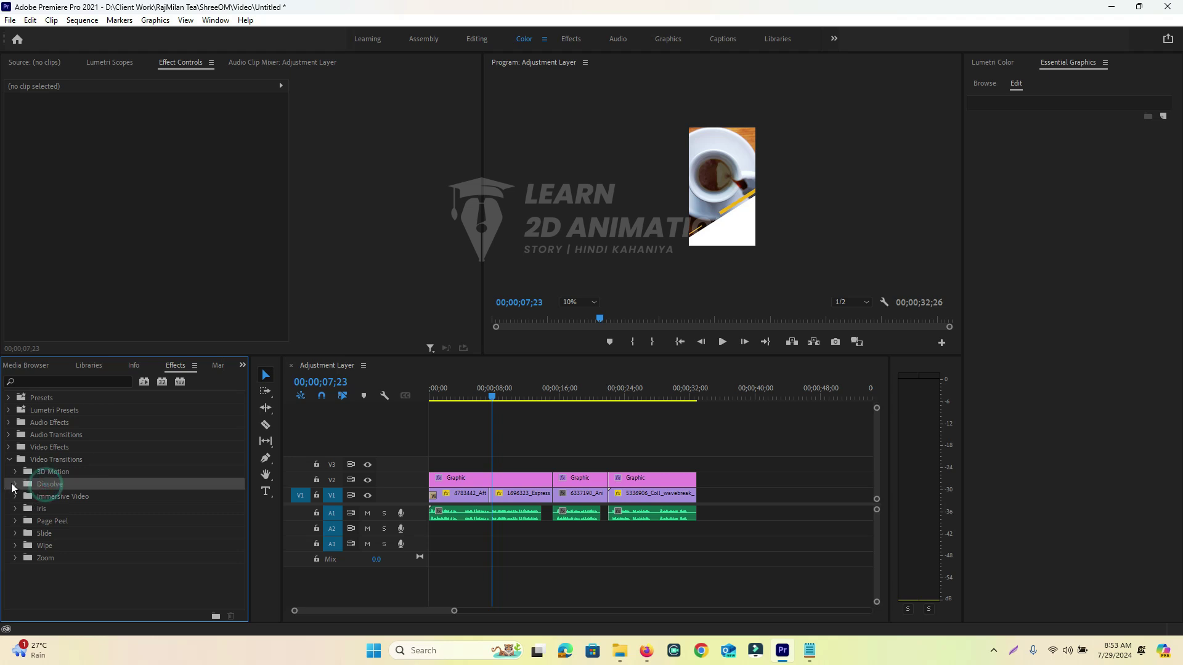
{"action": "left_click", "coordinate": [14, 485]}
{"action": "left_click", "coordinate": [61, 507]}
{"action": "mouse_move", "coordinate": [53, 508]}
{"action": "left_mouse_down"}
{"action": "mouse_move", "coordinate": [500, 503]}
{"action": "mouse_move", "coordinate": [67, 496]}
{"action": "mouse_move", "coordinate": [586, 493]}
{"action": "mouse_move", "coordinate": [554, 498]}
{"action": "left_mouse_up"}
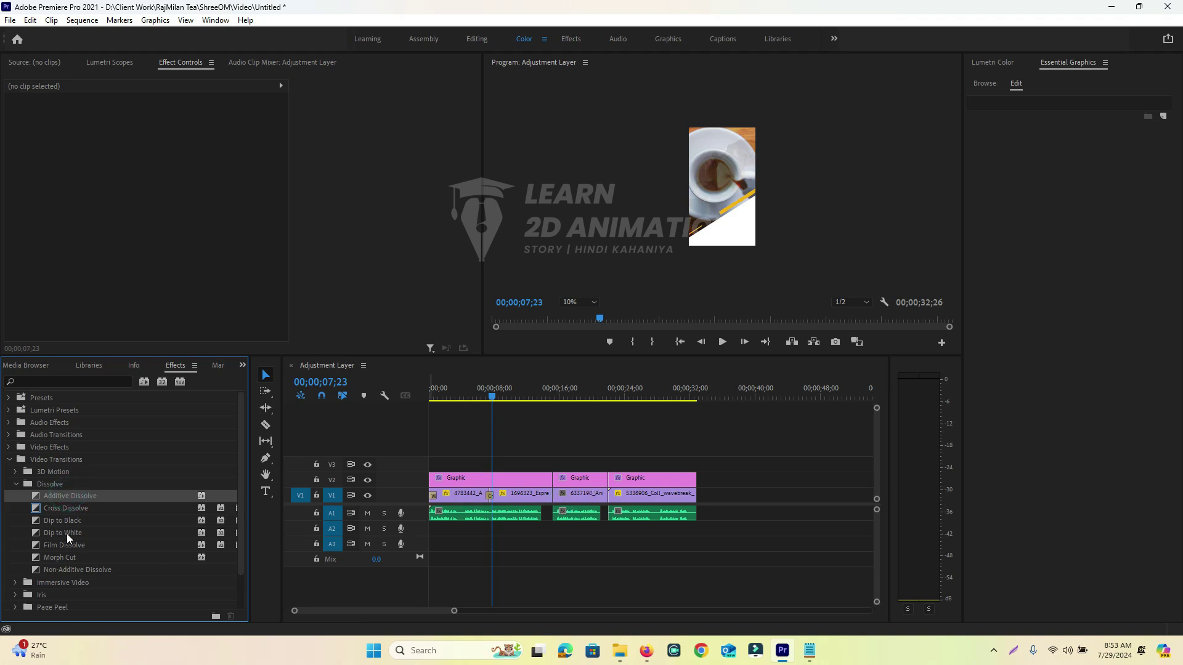
Apply the Dip to Black transition at the start of the 6337190 and 5336906 clips on track V1.
{"action": "left_click", "coordinate": [61, 521]}
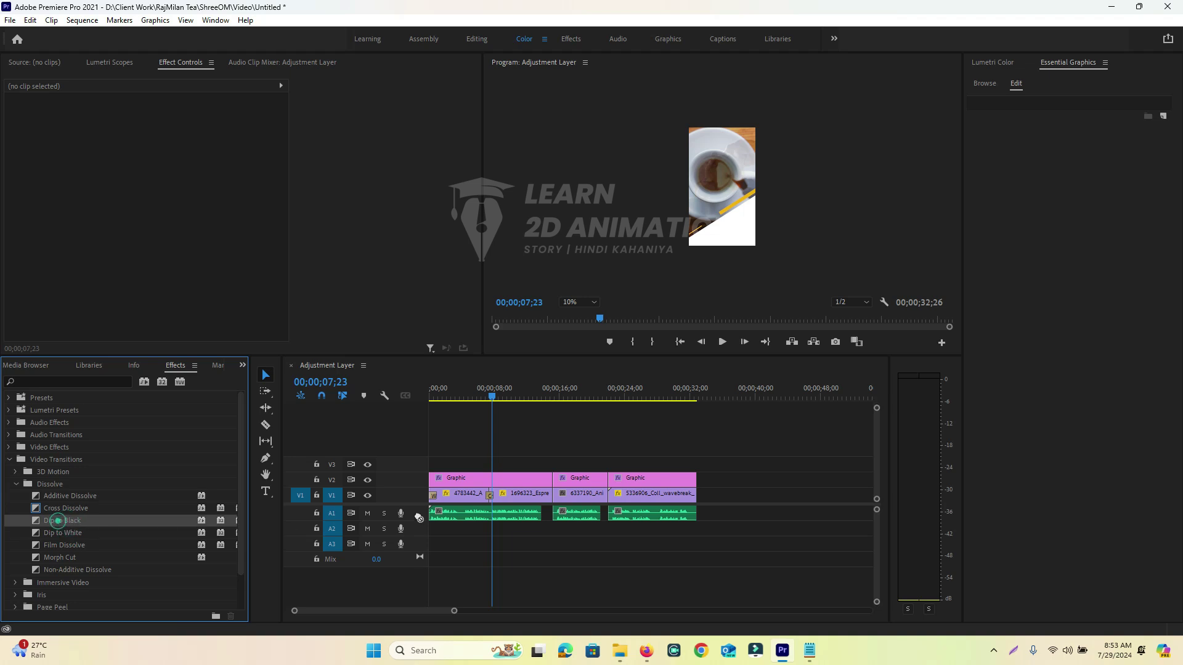
{"action": "left_click_drag", "start_coordinate": [58, 521], "coordinate": [554, 500]}
{"action": "left_click_drag", "start_coordinate": [66, 520], "coordinate": [612, 499]}
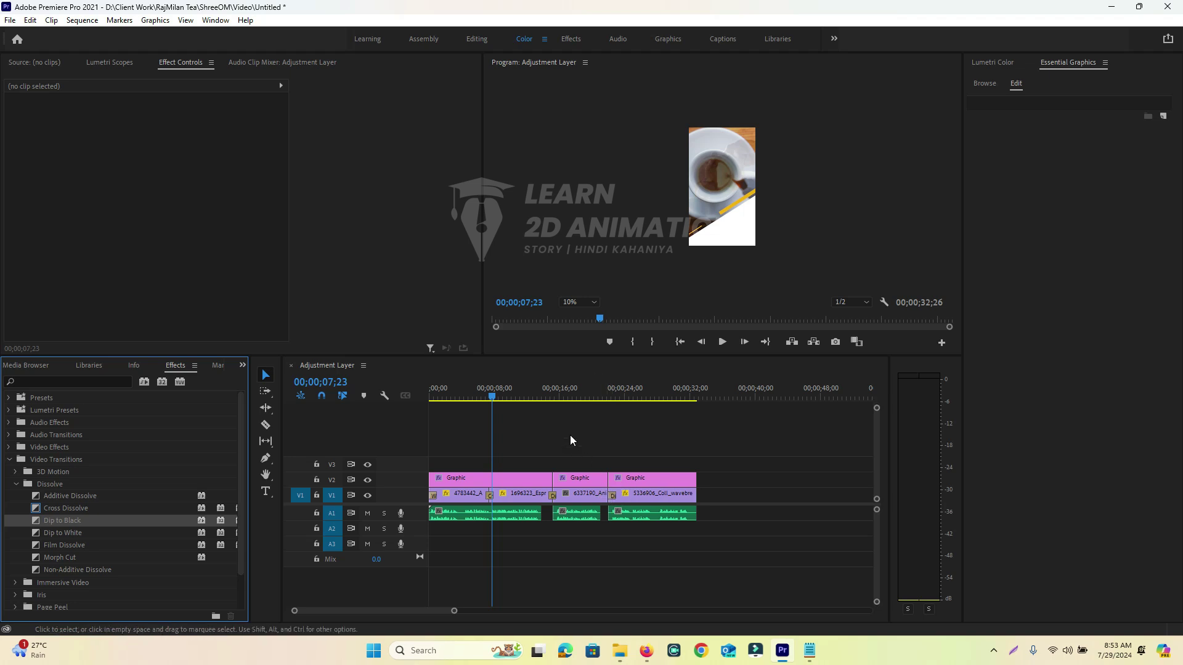
Play and scrub the sequence from near its start to check the transitions between the V1 clips.
{"action": "left_click", "coordinate": [492, 399]}
{"action": "key", "text": "space"}
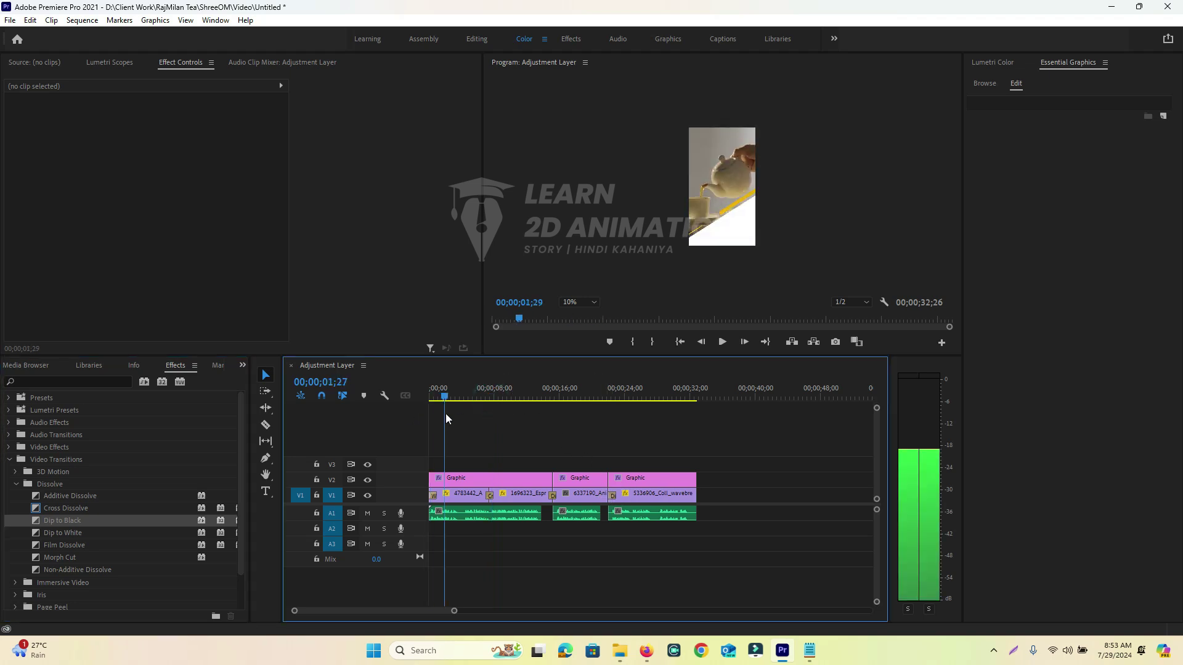
{"action": "left_click_drag", "start_coordinate": [504, 413], "coordinate": [578, 442]}
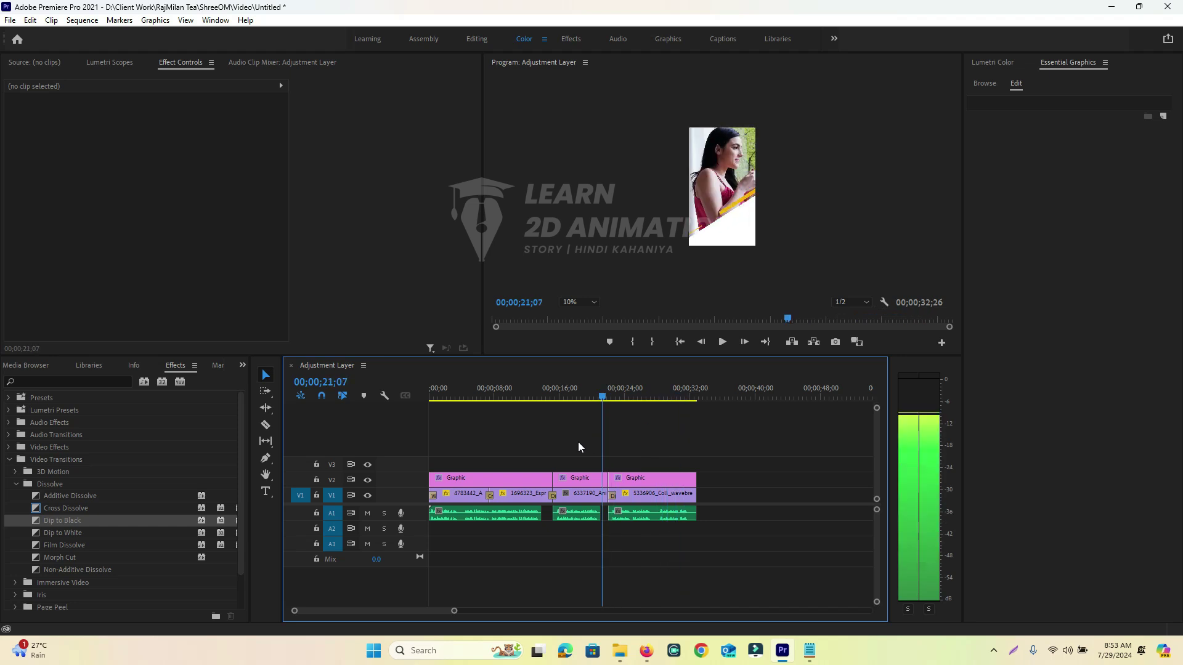
Scale up the 6337190 network animation clip and reposition it so it fills the vertical frame behind the graphic.
{"action": "left_click", "coordinate": [590, 501]}
{"action": "left_click", "coordinate": [714, 196]}
{"action": "left_click", "coordinate": [36, 113]}
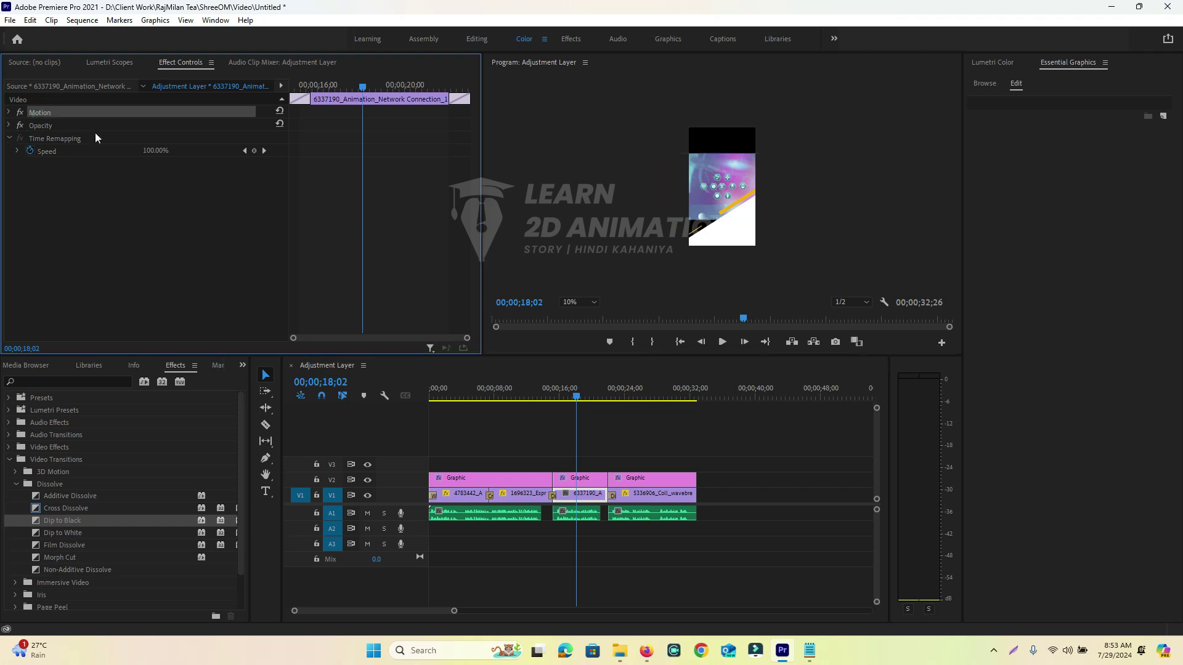
{"action": "left_click_drag", "start_coordinate": [783, 153], "coordinate": [828, 127]}
{"action": "left_click_drag", "start_coordinate": [725, 181], "coordinate": [727, 174]}
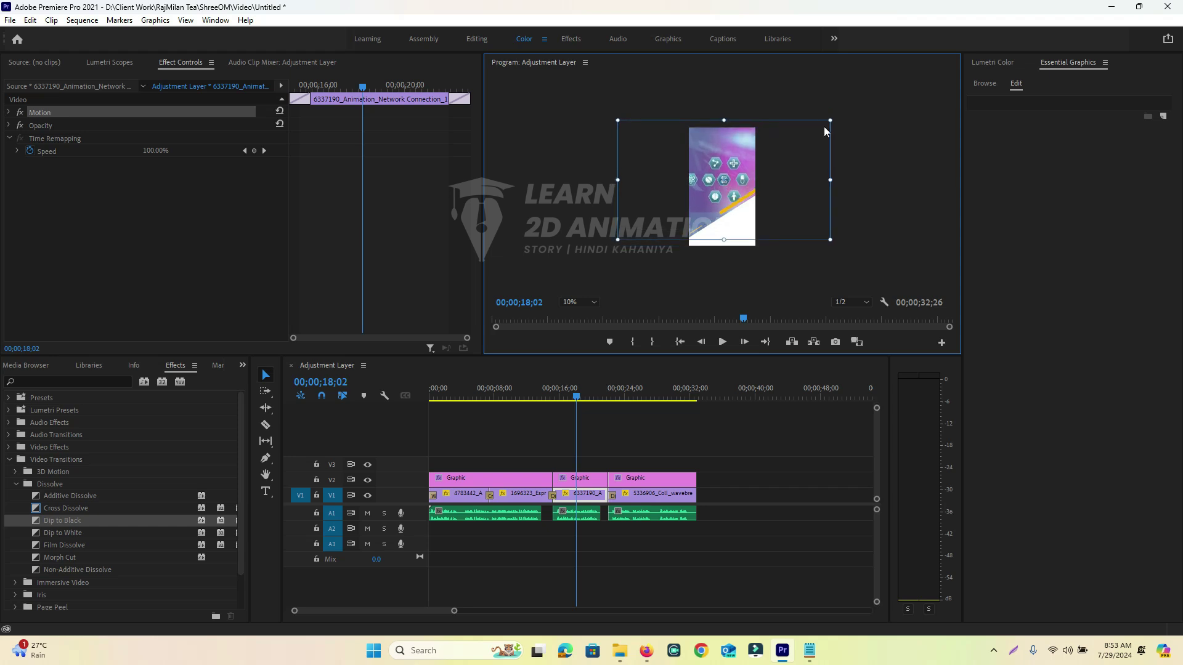
{"action": "left_click_drag", "start_coordinate": [831, 119], "coordinate": [826, 118]}
{"action": "left_click_drag", "start_coordinate": [727, 163], "coordinate": [723, 161]}
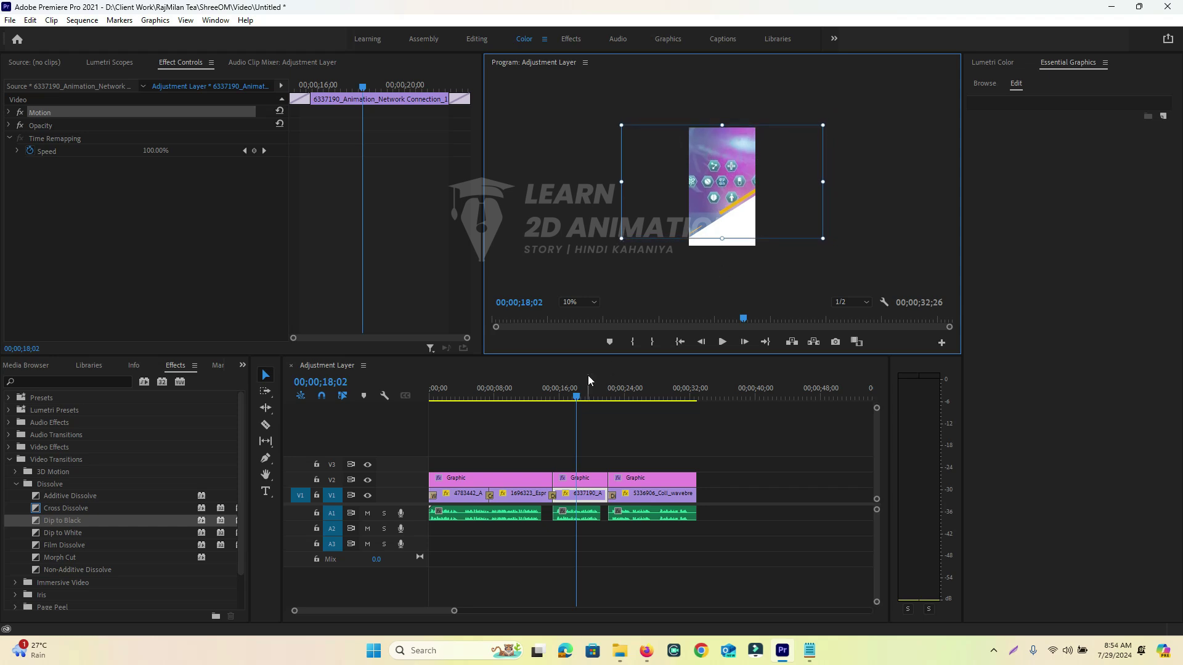
Review the rest of the sequence and bring the playhead back near the start.
{"action": "left_click", "coordinate": [585, 405]}
{"action": "left_click_drag", "start_coordinate": [574, 397], "coordinate": [678, 408]}
{"action": "key", "text": "Up"}
{"action": "key", "text": "Up"}
{"action": "key", "text": "Up"}
{"action": "key", "text": "Up"}
{"action": "key", "text": "Up"}
{"action": "key", "text": "Up"}
Lock the V2 graphics track and save the project under the new name 4.
{"action": "left_click", "coordinate": [459, 476]}
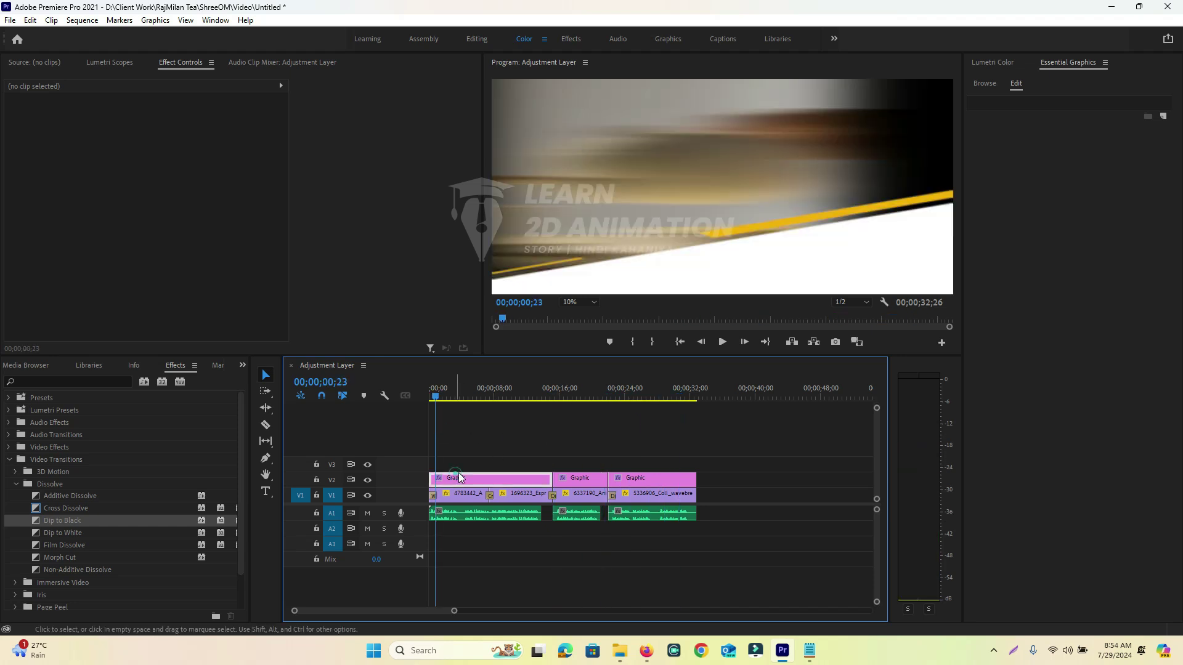
{"action": "left_click", "coordinate": [317, 479]}
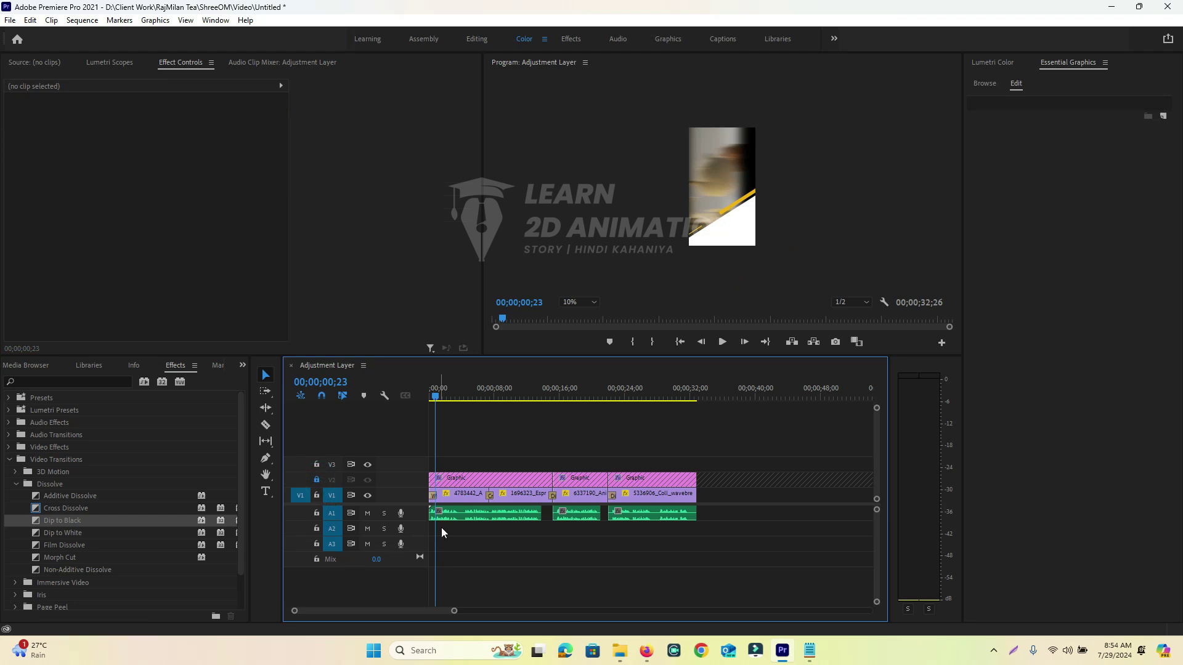
{"action": "key", "text": "ctrl+s"}
{"action": "key", "text": "ctrl+shift+s"}
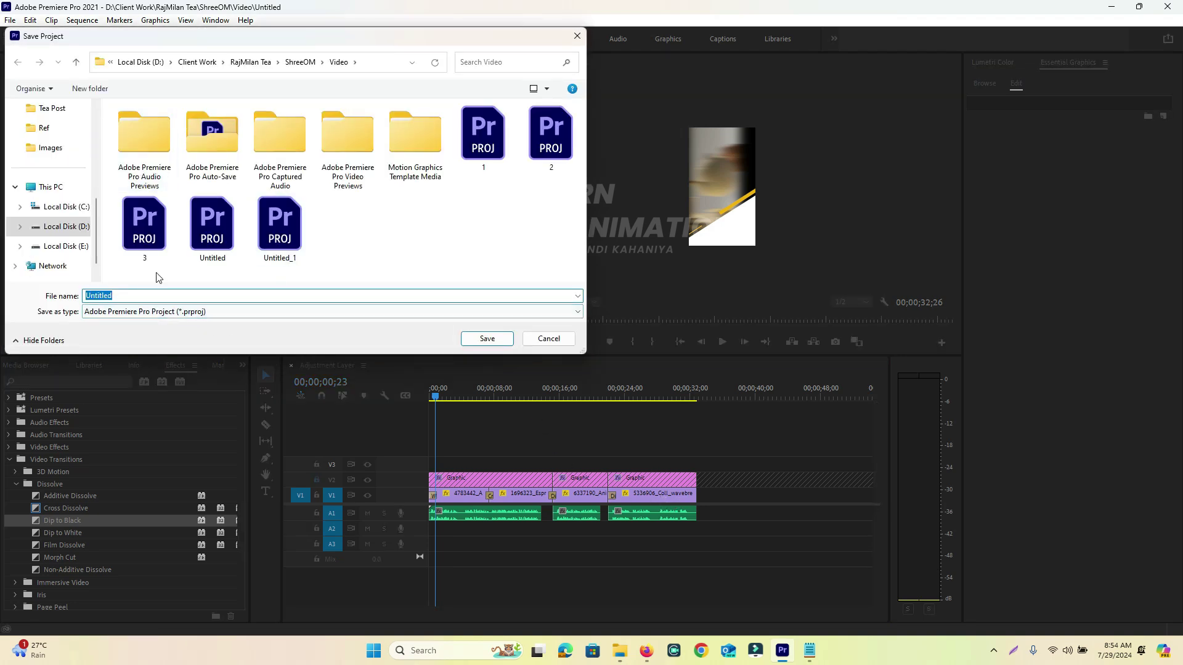
{"action": "key", "text": "Return"}
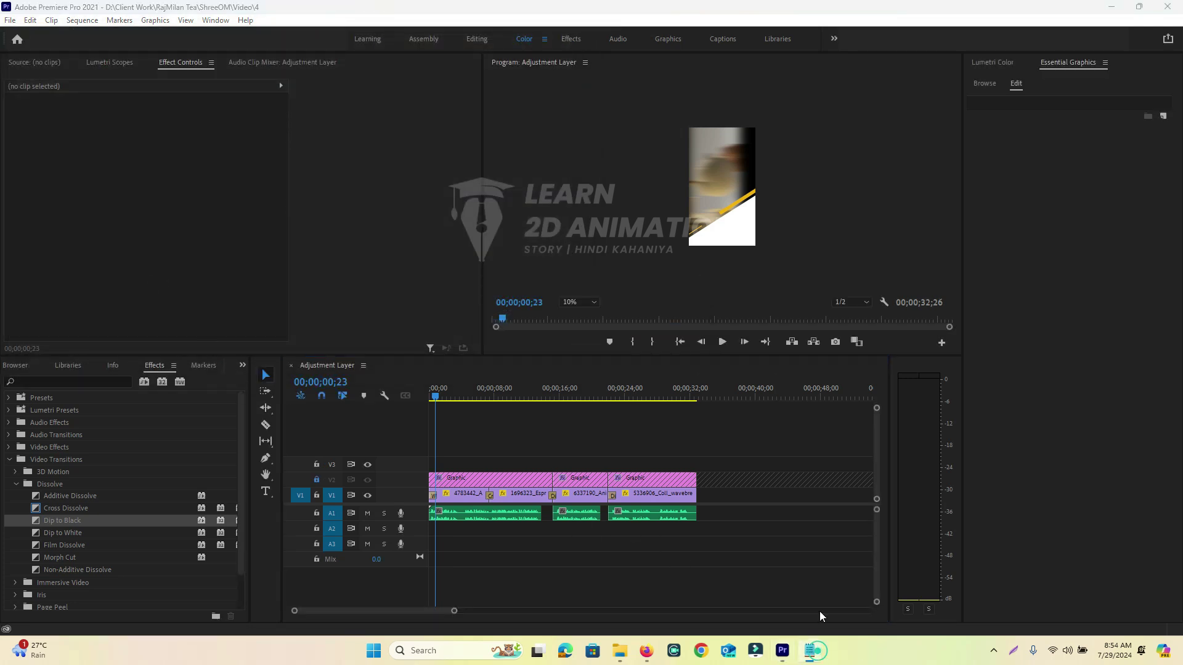
Check the Hindi tea script in Notepad, then return to Premiere Pro.
{"action": "left_click", "coordinate": [809, 650]}
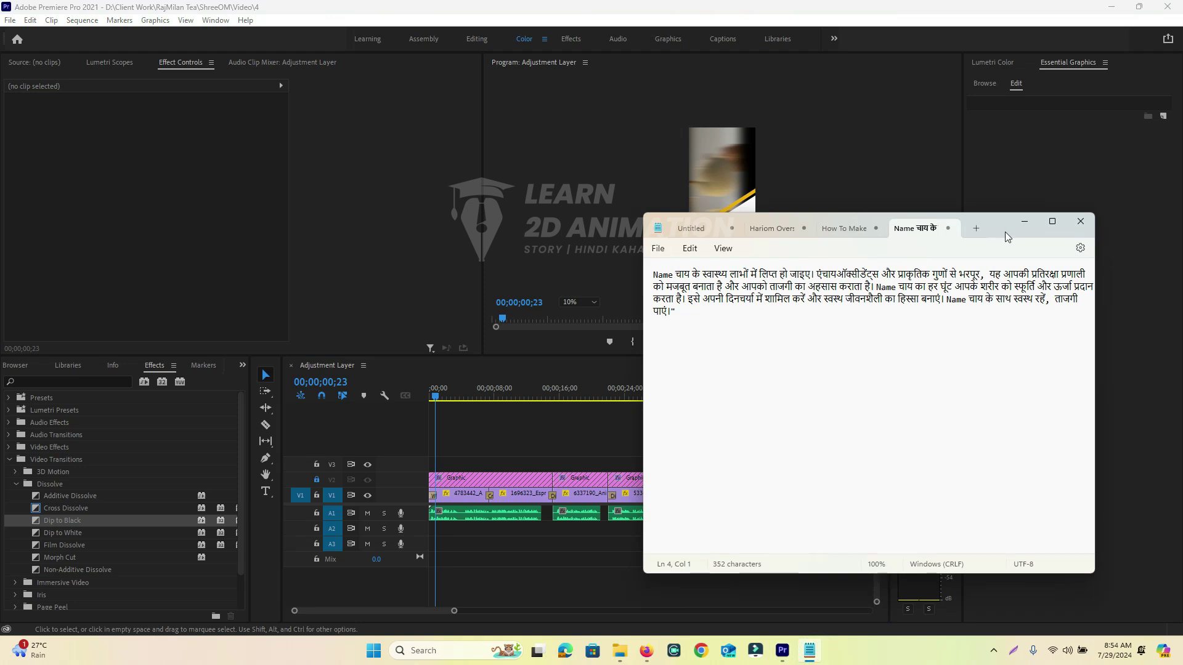
{"action": "left_click", "coordinate": [1025, 221]}
Add the TA_Long_Texts_3D_01 motion graphics template to track V3 at the start of the sequence.
{"action": "left_click", "coordinate": [985, 83]}
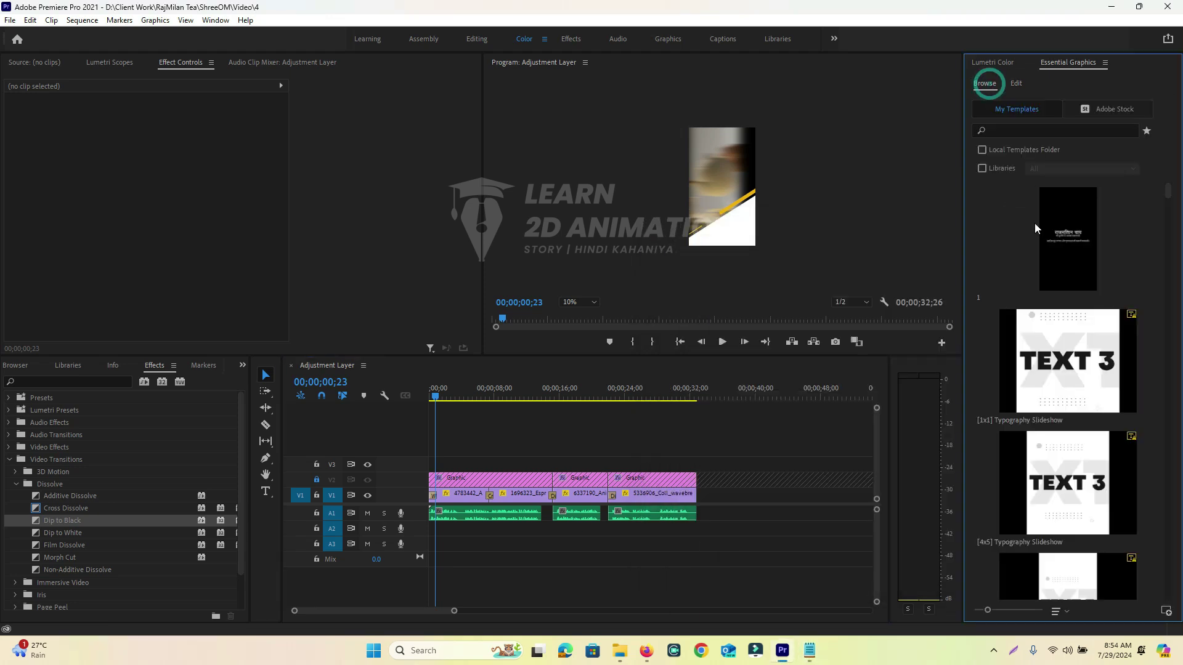
{"action": "scroll", "coordinate": [1092, 398], "scroll_direction": "down", "scroll_amount": 5}
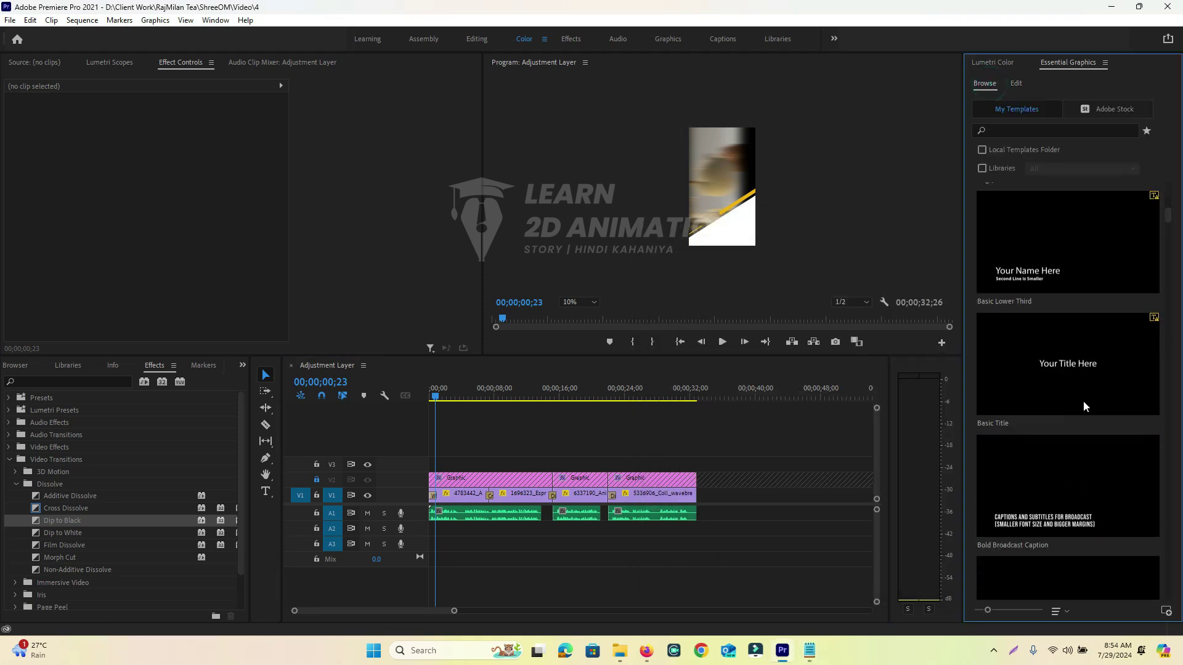
{"action": "scroll", "coordinate": [1085, 404], "scroll_direction": "down", "scroll_amount": 10}
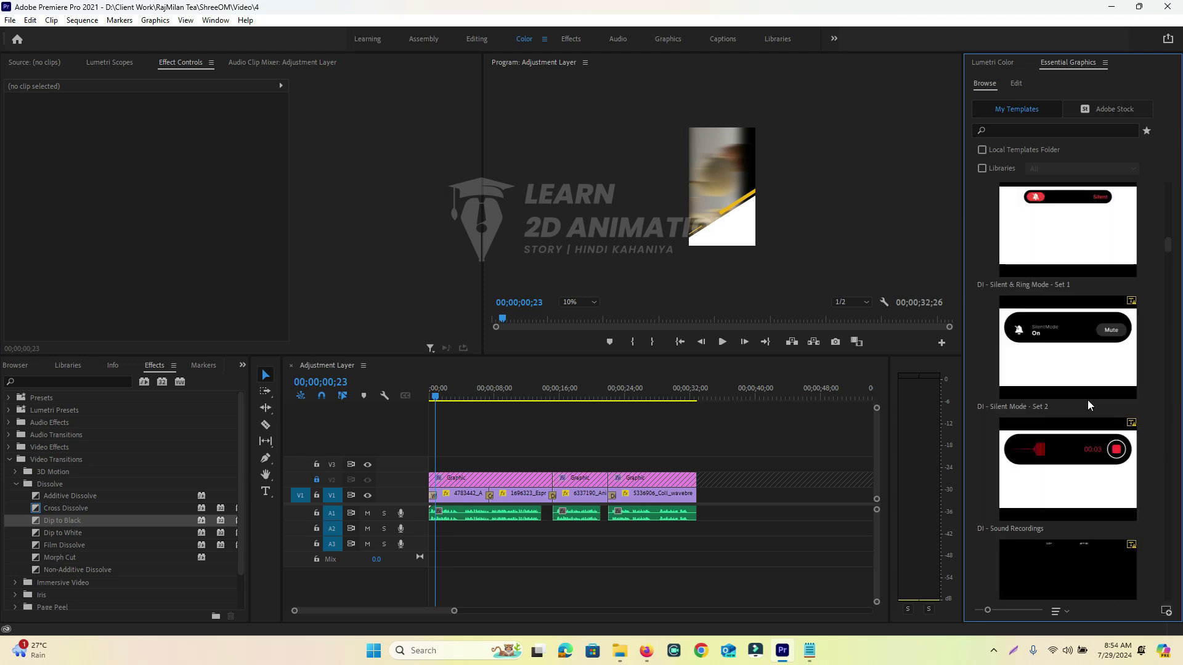
{"action": "scroll", "coordinate": [1089, 400], "scroll_direction": "down", "scroll_amount": 10}
{"action": "scroll", "coordinate": [1089, 401], "scroll_direction": "down", "scroll_amount": 10}
{"action": "scroll", "coordinate": [1088, 403], "scroll_direction": "down", "scroll_amount": 10}
{"action": "scroll", "coordinate": [1088, 401], "scroll_direction": "down", "scroll_amount": 10}
{"action": "scroll", "coordinate": [1088, 404], "scroll_direction": "down", "scroll_amount": 10}
{"action": "scroll", "coordinate": [1088, 404], "scroll_direction": "down", "scroll_amount": 10}
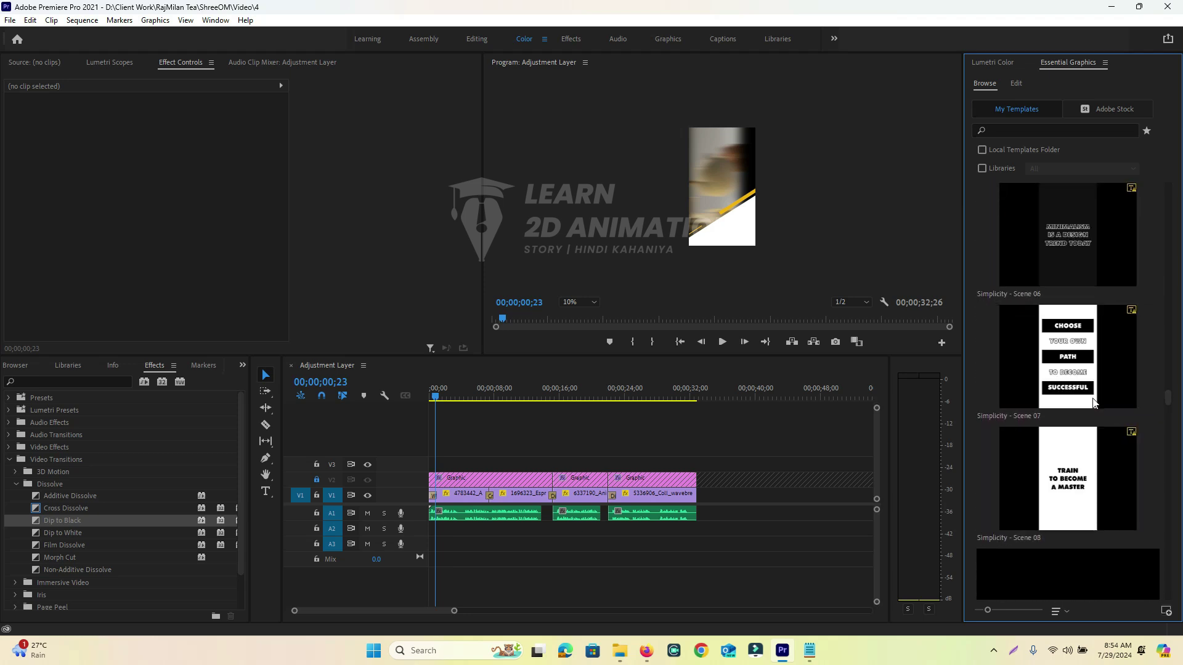
{"action": "scroll", "coordinate": [1093, 398], "scroll_direction": "down", "scroll_amount": 10}
{"action": "left_click_drag", "start_coordinate": [1167, 407], "coordinate": [1166, 473]}
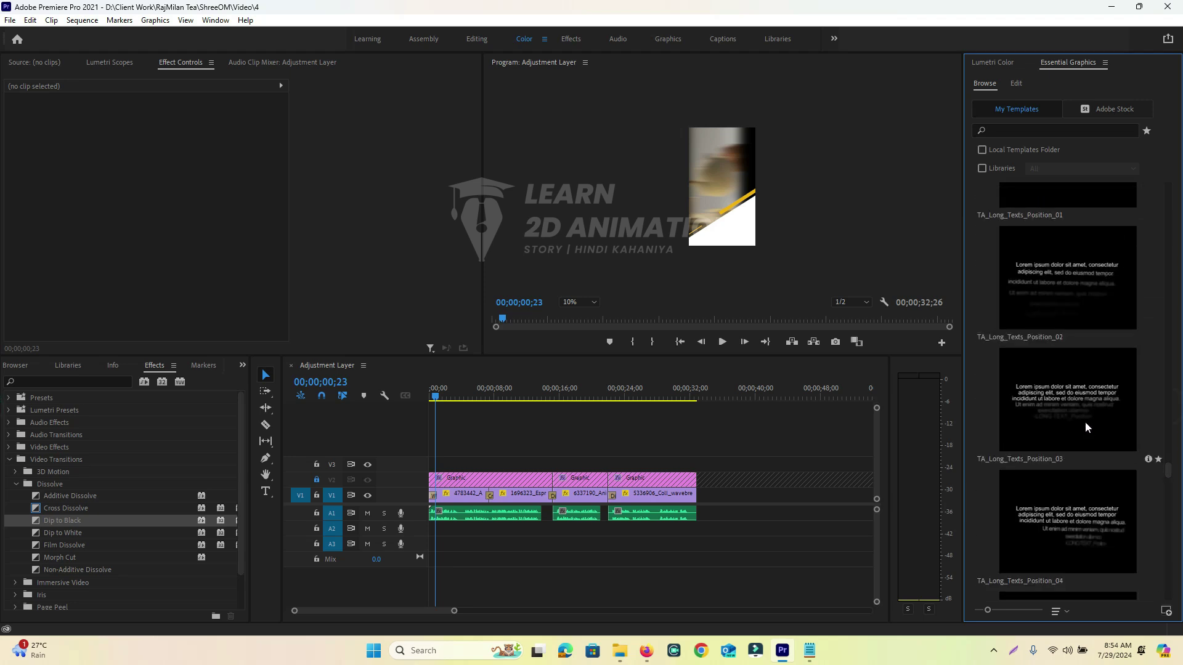
{"action": "scroll", "coordinate": [1084, 422], "scroll_direction": "up", "scroll_amount": 2}
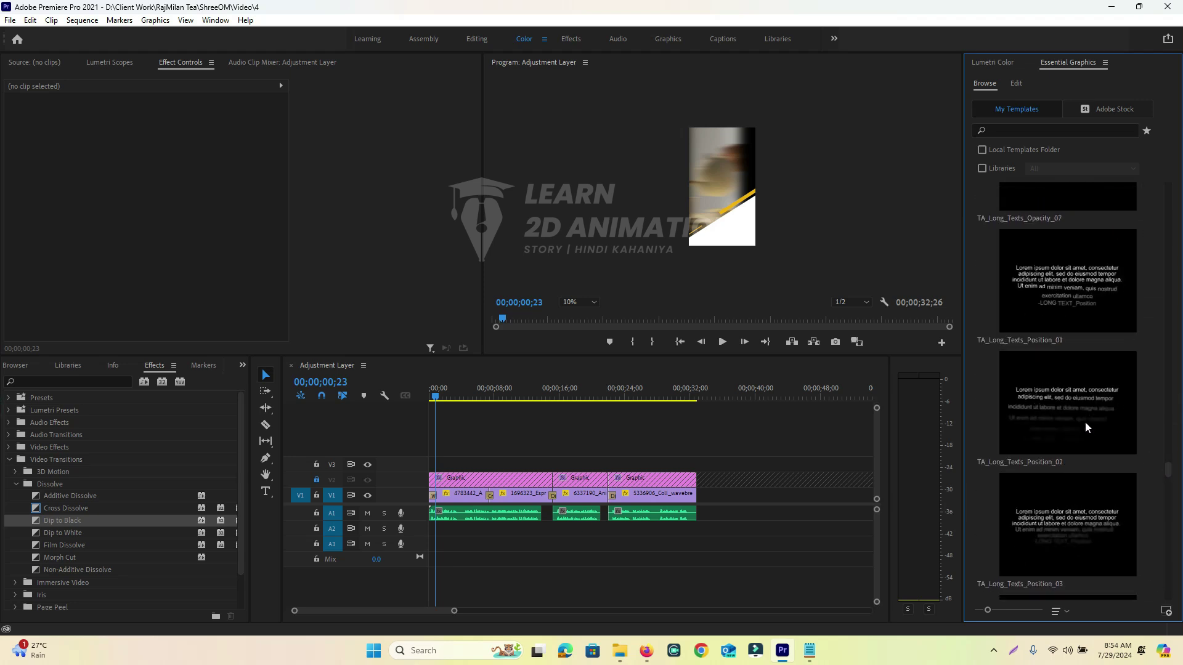
{"action": "scroll", "coordinate": [1085, 423], "scroll_direction": "down", "scroll_amount": 20}
{"action": "scroll", "coordinate": [1085, 421], "scroll_direction": "down", "scroll_amount": 20}
{"action": "scroll", "coordinate": [1085, 422], "scroll_direction": "down", "scroll_amount": 3}
{"action": "scroll", "coordinate": [1085, 420], "scroll_direction": "up", "scroll_amount": 15}
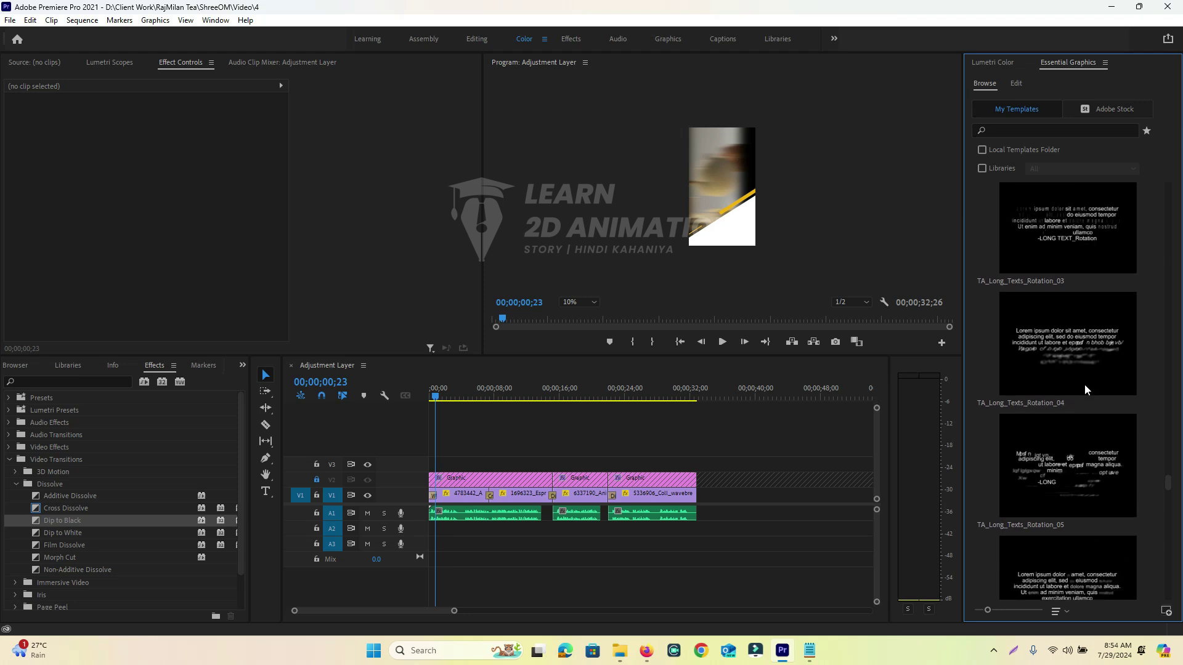
{"action": "scroll", "coordinate": [1086, 382], "scroll_direction": "down", "scroll_amount": 5}
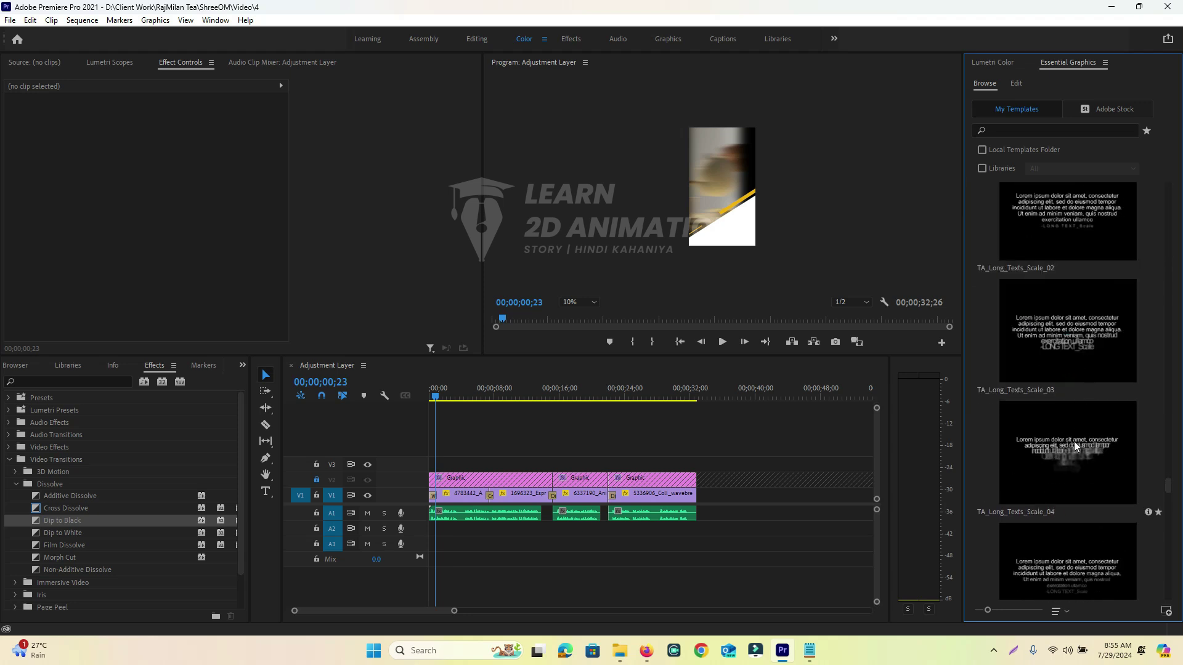
{"action": "scroll", "coordinate": [1059, 353], "scroll_direction": "up", "scroll_amount": 10}
{"action": "scroll", "coordinate": [1059, 342], "scroll_direction": "up", "scroll_amount": 5}
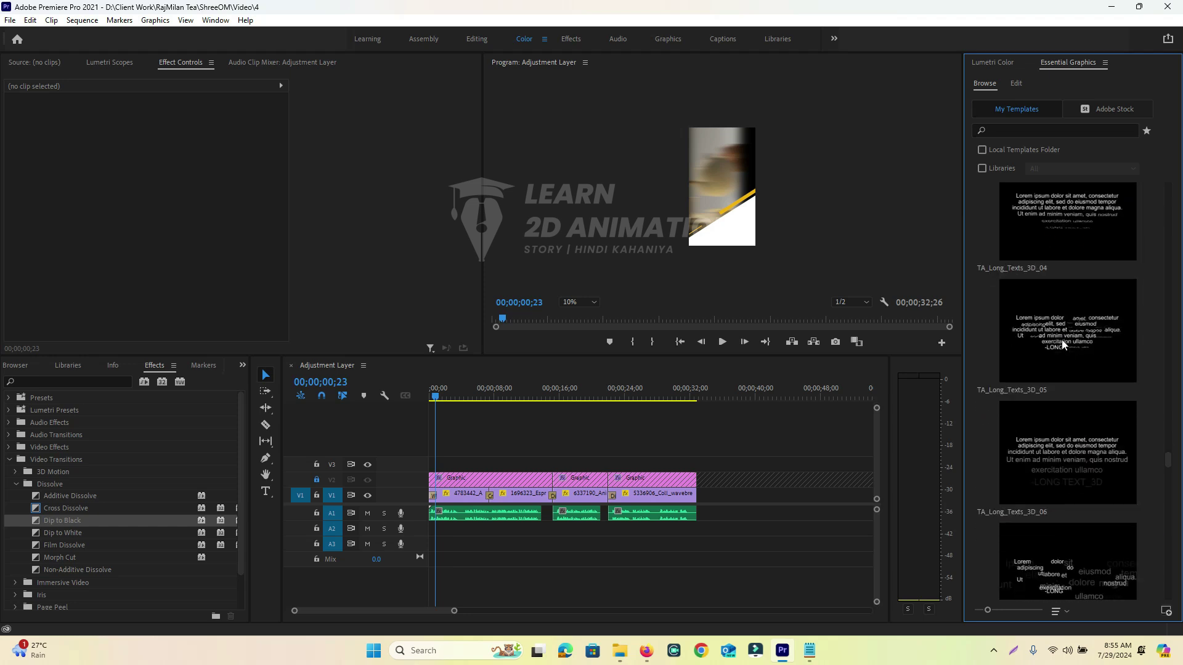
{"action": "scroll", "coordinate": [1074, 297], "scroll_direction": "up", "scroll_amount": 5}
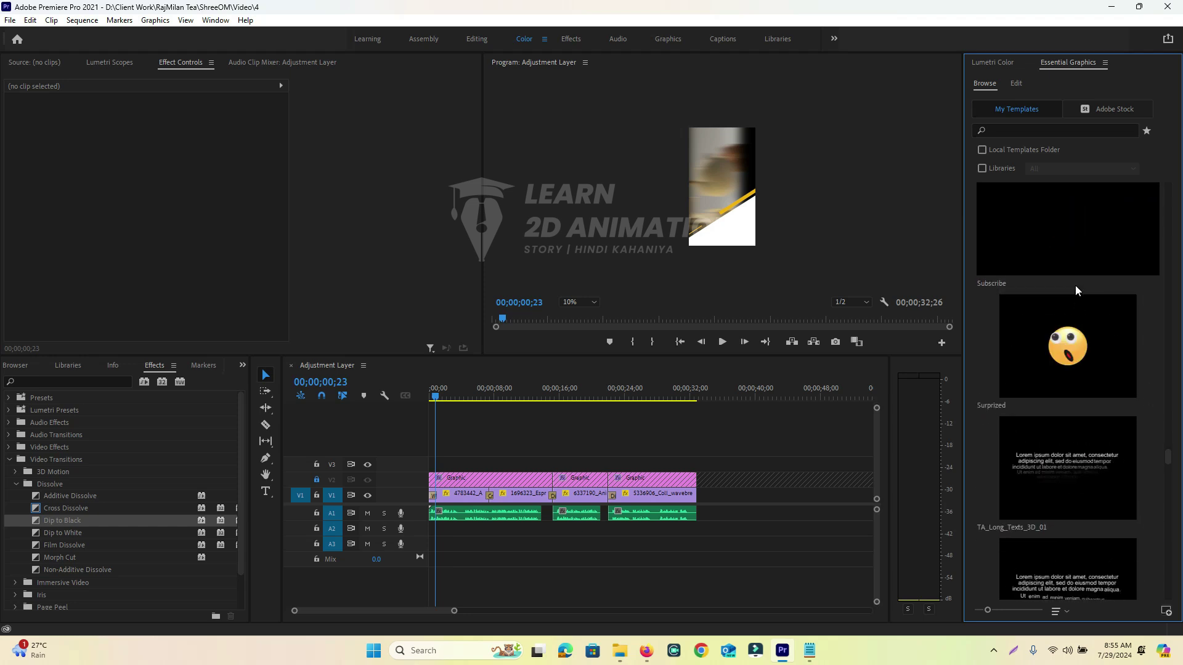
{"action": "left_click_drag", "start_coordinate": [1073, 472], "coordinate": [444, 465]}
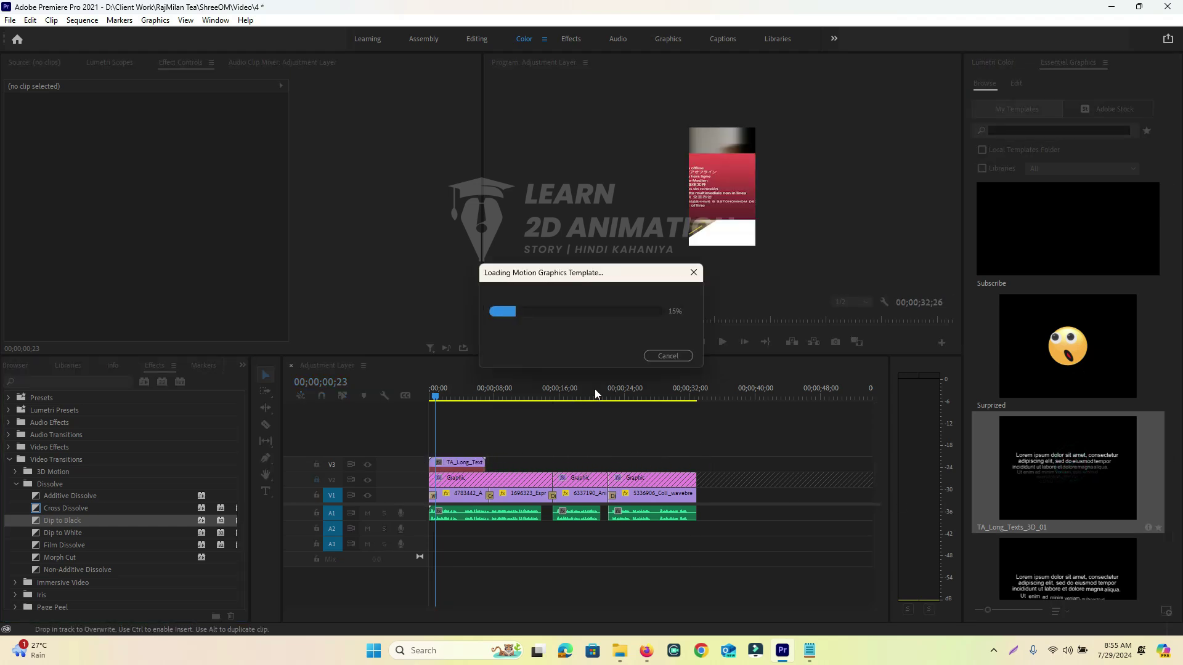
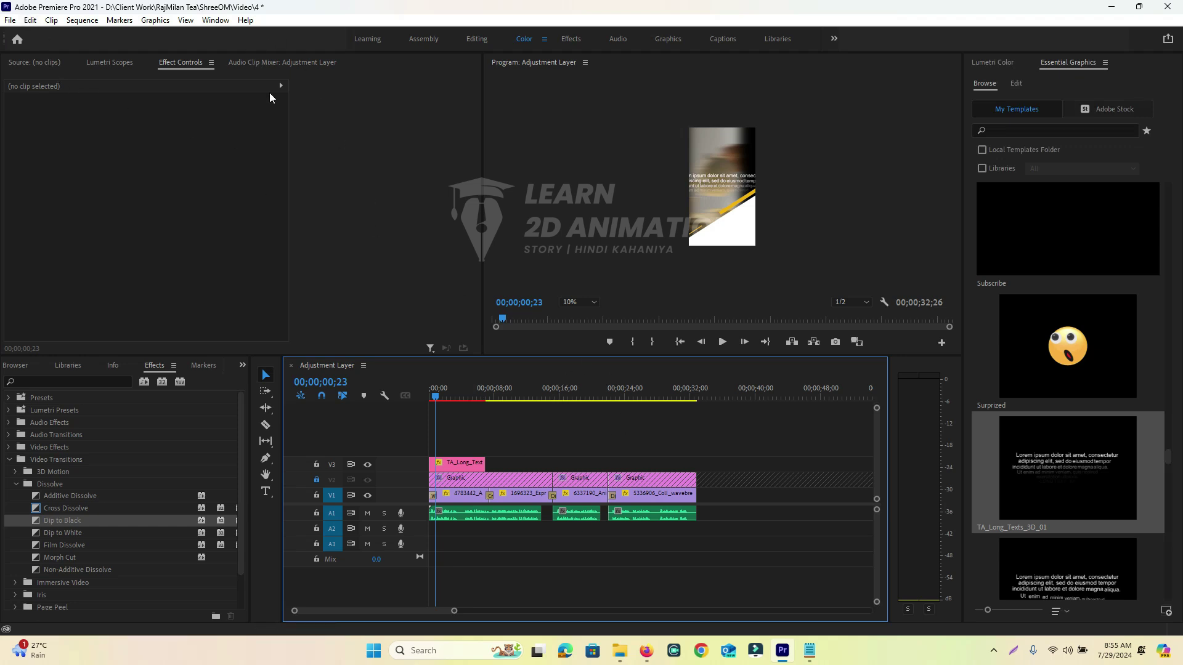
Shrink the long-text graphic to fit the white area at the frame's bottom and set its text colour to black (000000).
{"action": "left_click", "coordinate": [457, 396]}
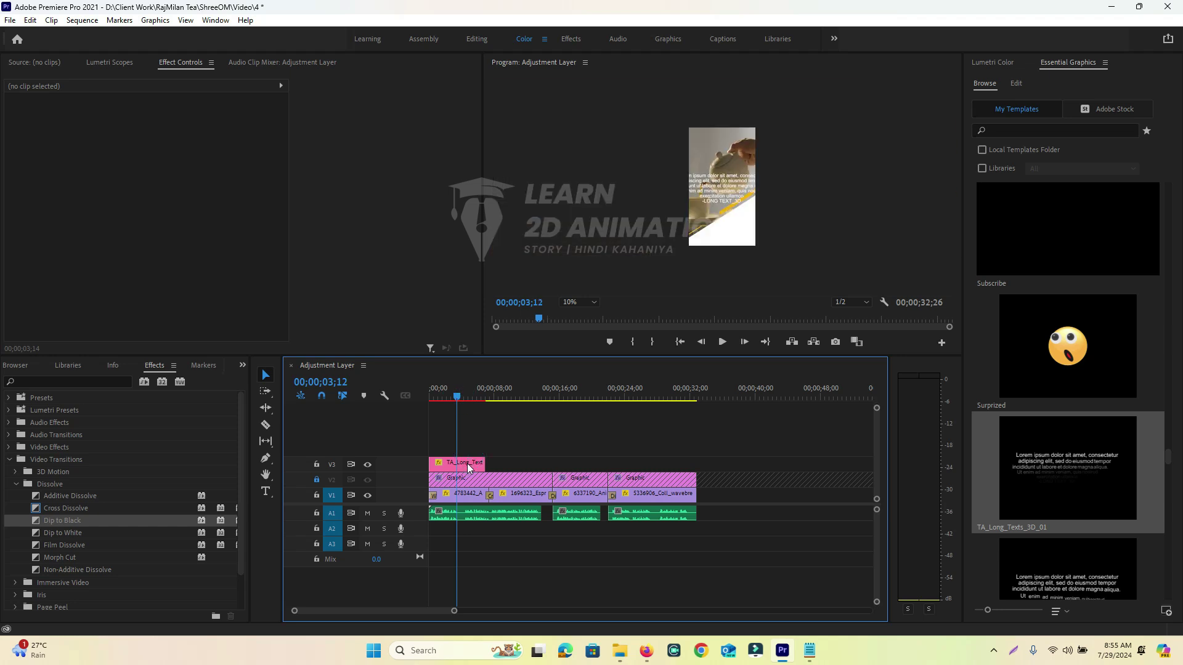
{"action": "left_click", "coordinate": [470, 468]}
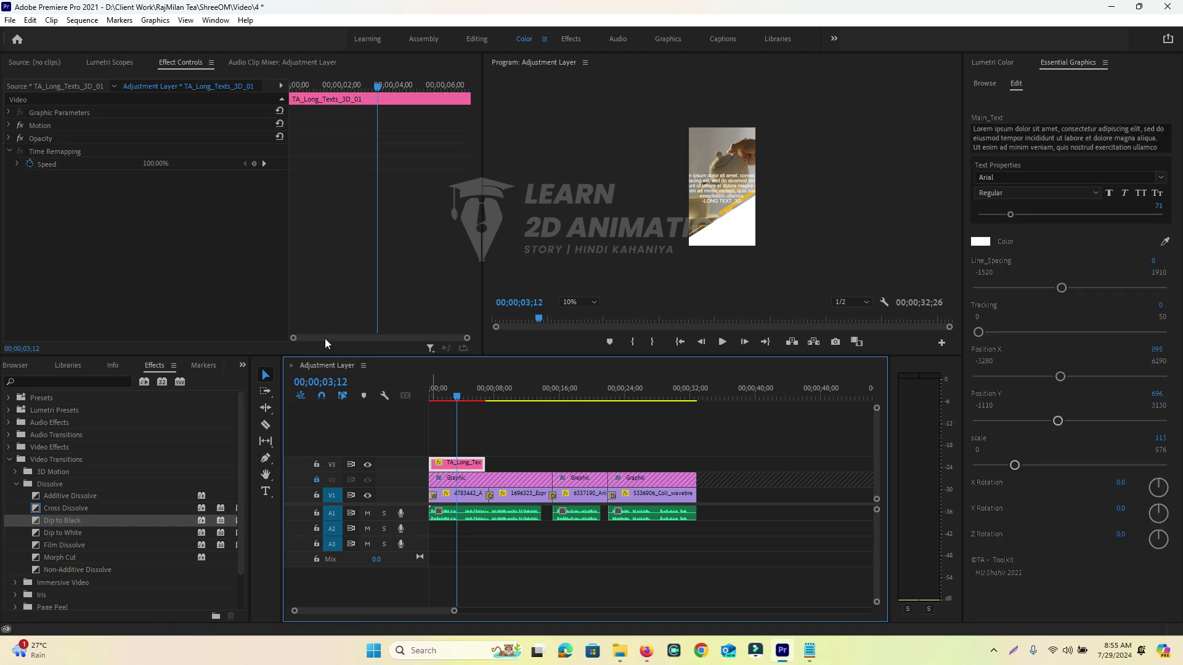
{"action": "left_click", "coordinate": [31, 124]}
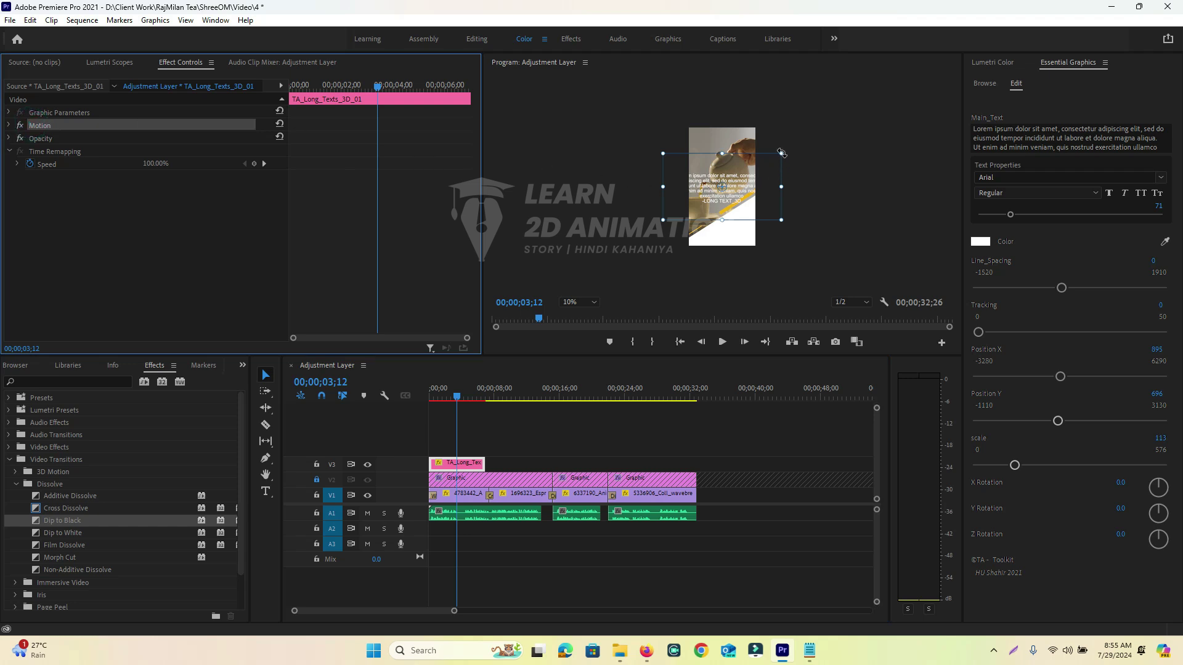
{"action": "left_click_drag", "start_coordinate": [781, 153], "coordinate": [745, 242]}
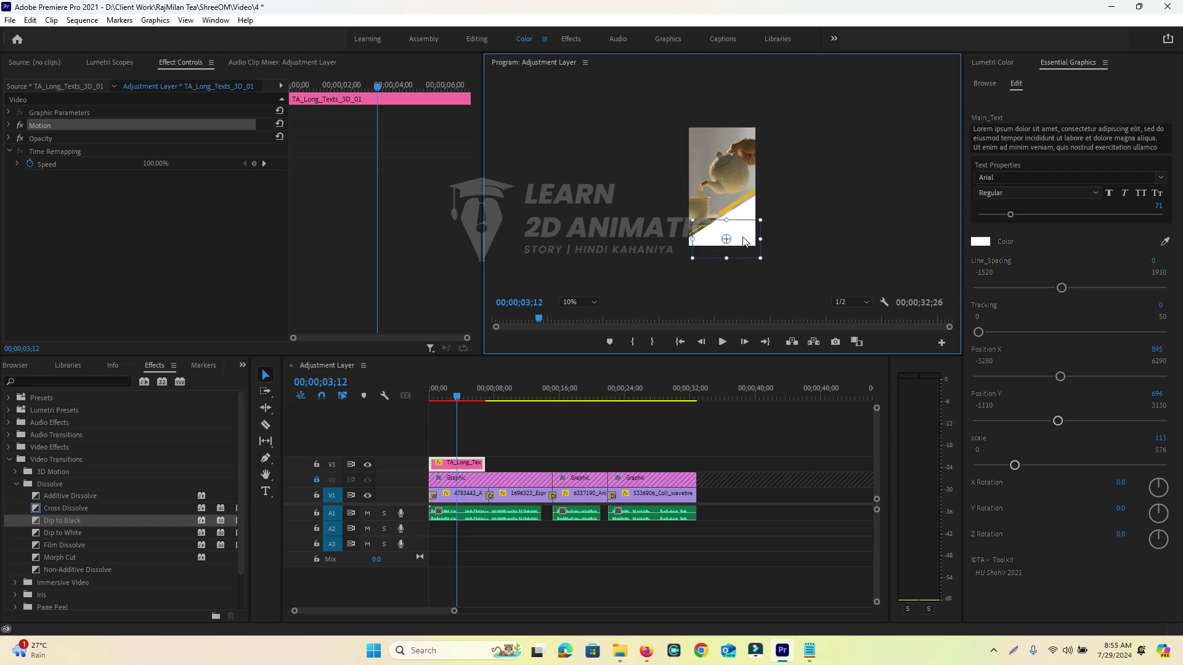
{"action": "left_click", "coordinate": [980, 242]}
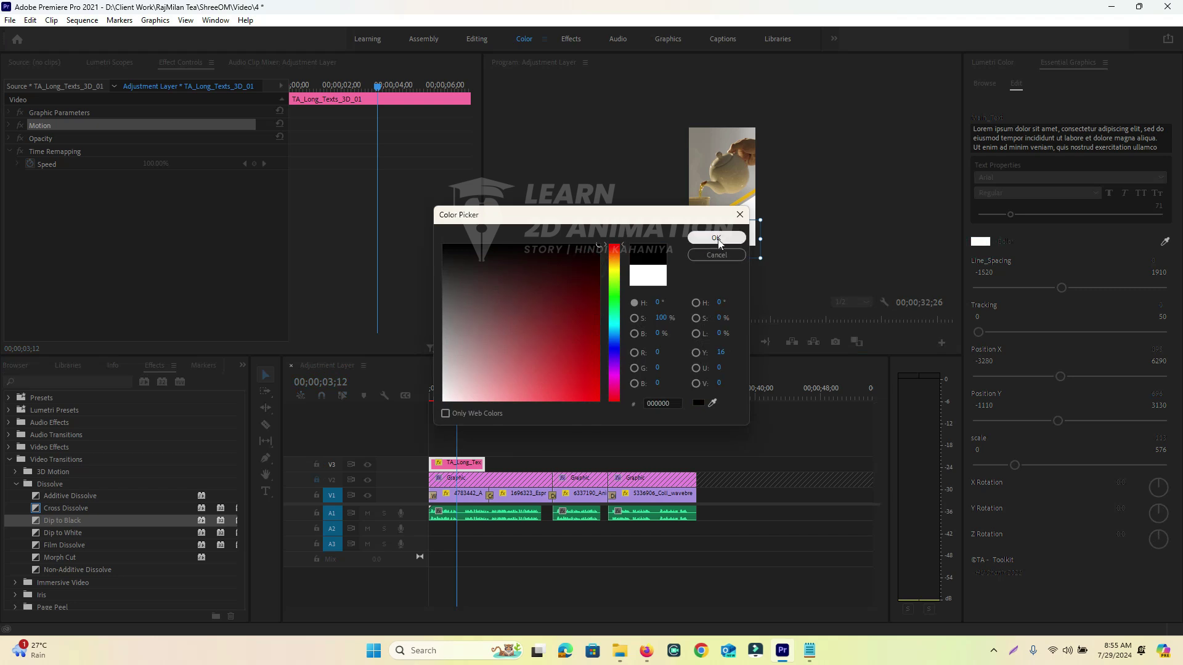
{"action": "left_click", "coordinate": [738, 237]}
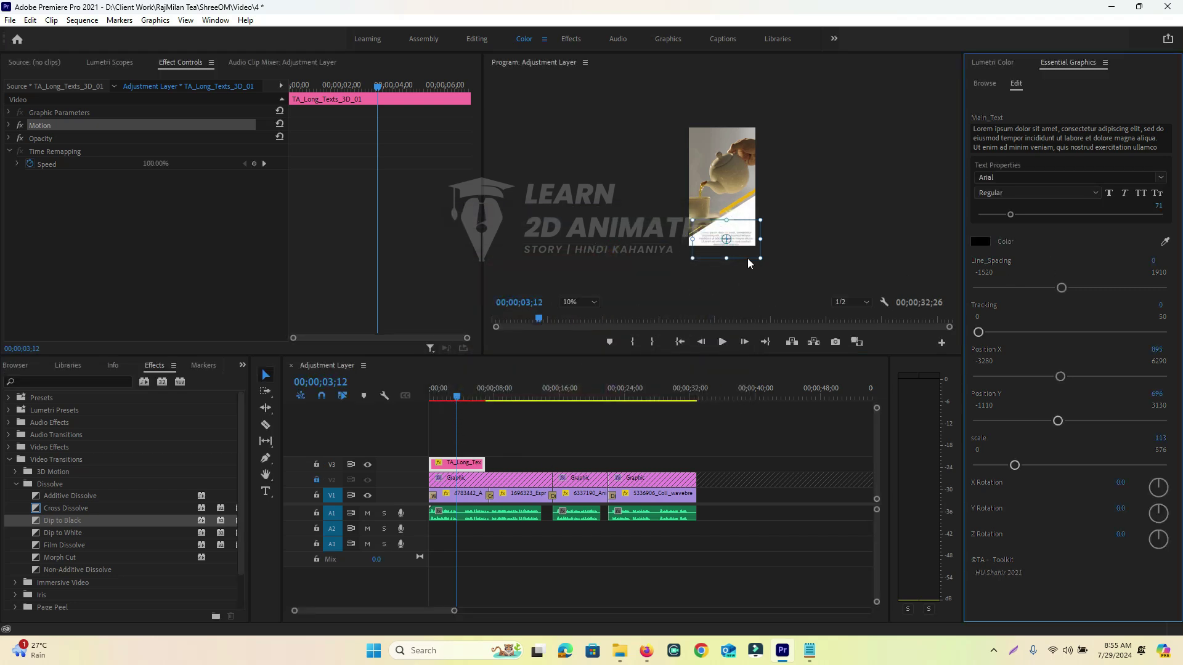
Switch to Notepad and undo the edits that replaced the tea brand राजमिलन with "Name" in the Hindi script.
{"action": "left_click", "coordinate": [809, 651]}
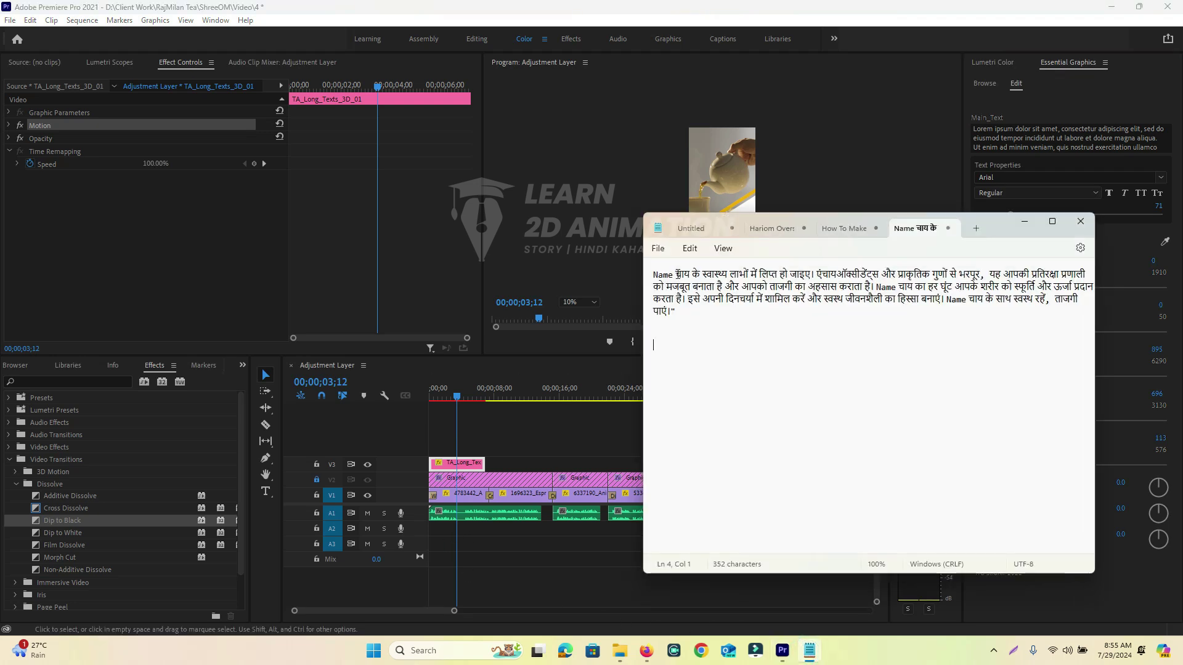
{"action": "key", "text": "ctrl+z"}
{"action": "key", "text": "ctrl+z"}
{"action": "key", "text": "ctrl+z"}
{"action": "key", "text": "ctrl+z"}
{"action": "key", "text": "ctrl+z"}
{"action": "key", "text": "ctrl+z"}
{"action": "key", "text": "ctrl+z"}
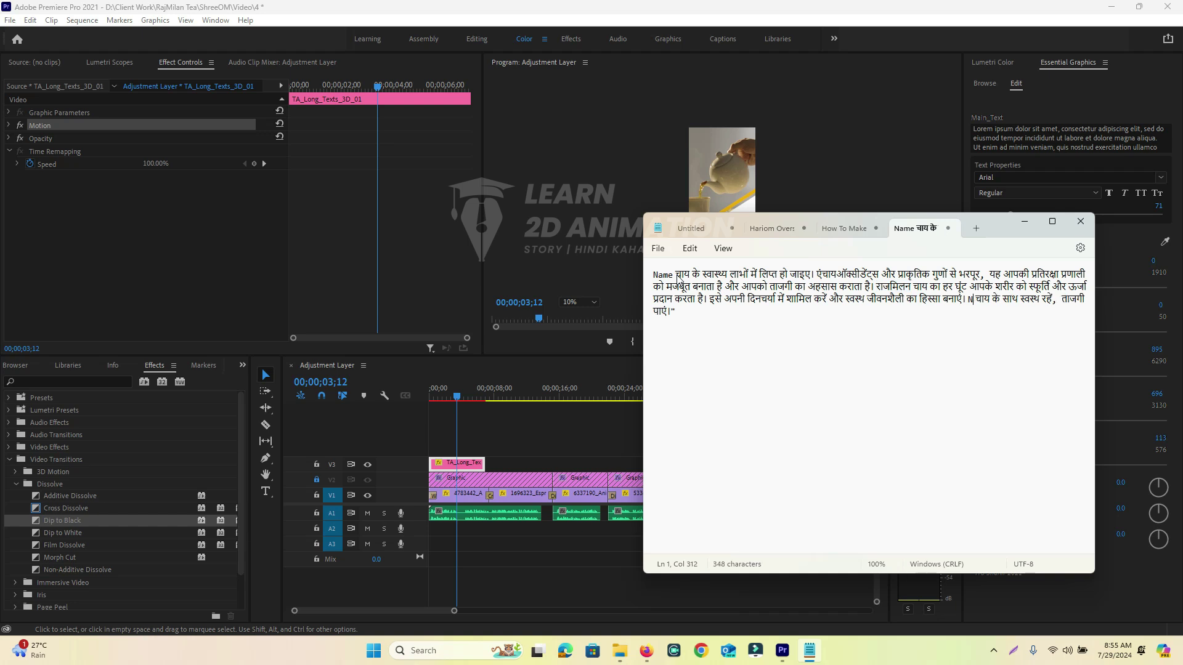
Replace the template's Main_Text with the script's opening passage, from "राजमिलन चाय के स्वास्थ्य लाभों" through "ताजगी का अहसास कराता है".
{"action": "left_click_drag", "start_coordinate": [653, 274], "coordinate": [896, 297]}
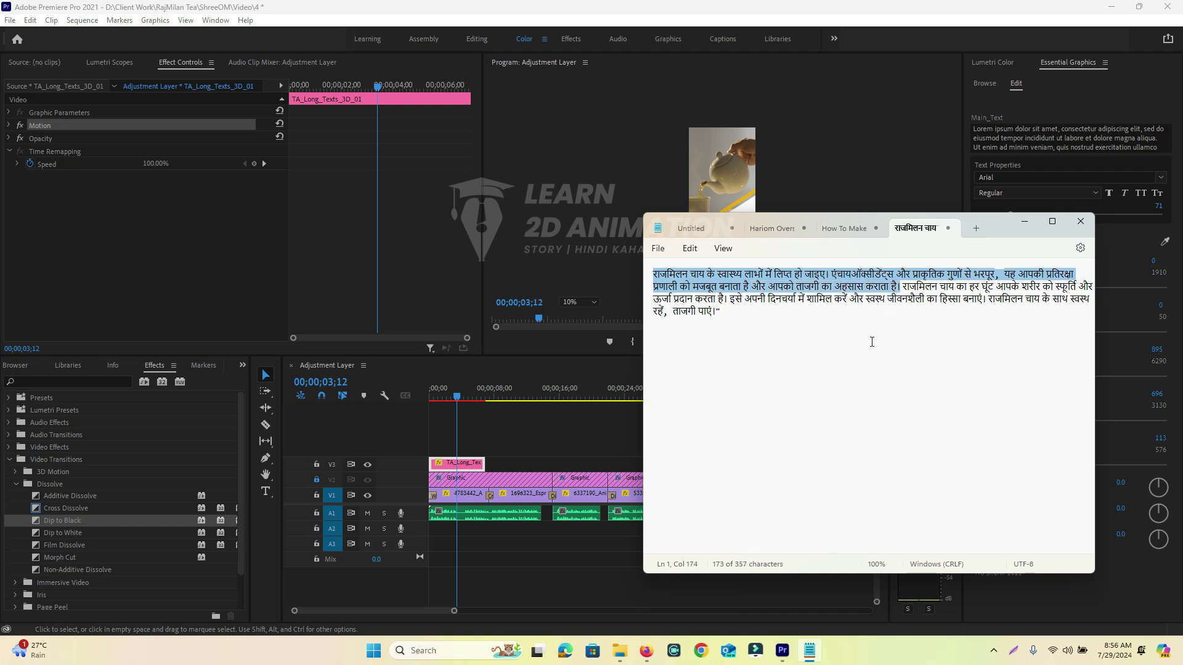
{"action": "left_click", "coordinate": [1042, 130]}
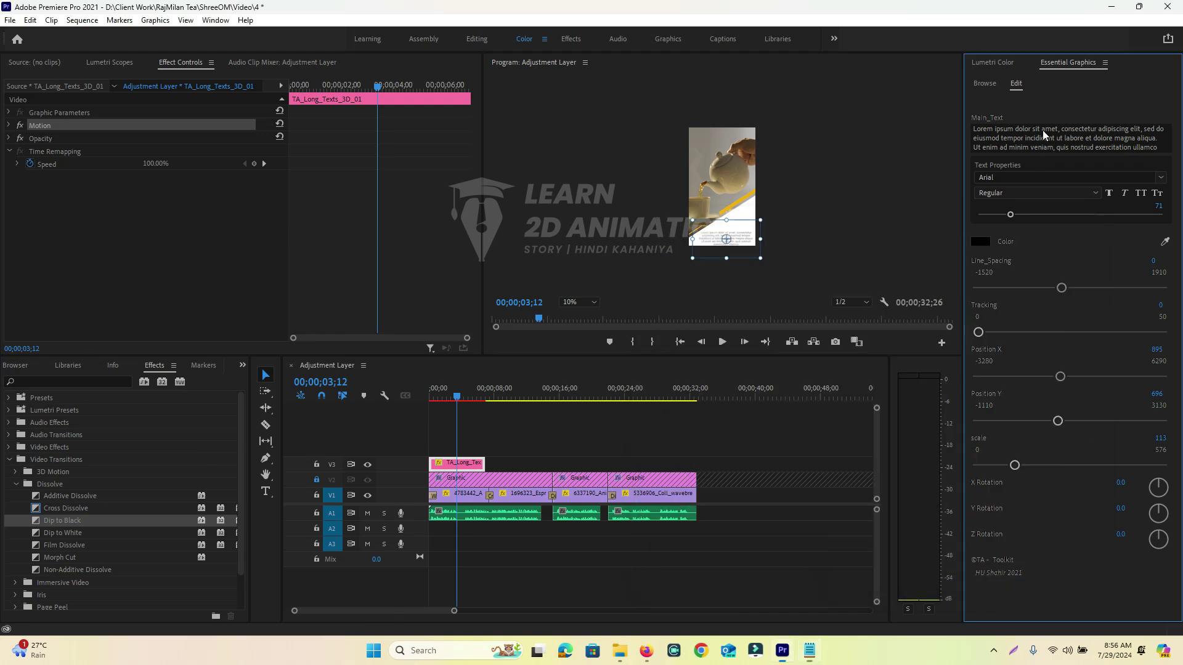
{"action": "key", "text": "ctrl+a"}
{"action": "type", "text": "राजमिलन चाय के स्वास्थ्य लाभों में लिप्त हो जाइए। एंचायऑक्सीडेंट्स और प्राकृतिक गुणों से भरपूर,  यह आपकी प्रतिरक्षा प्रणाली को मजबूत बनाता है और आपको ताजगी का अहसास कराता है।"}
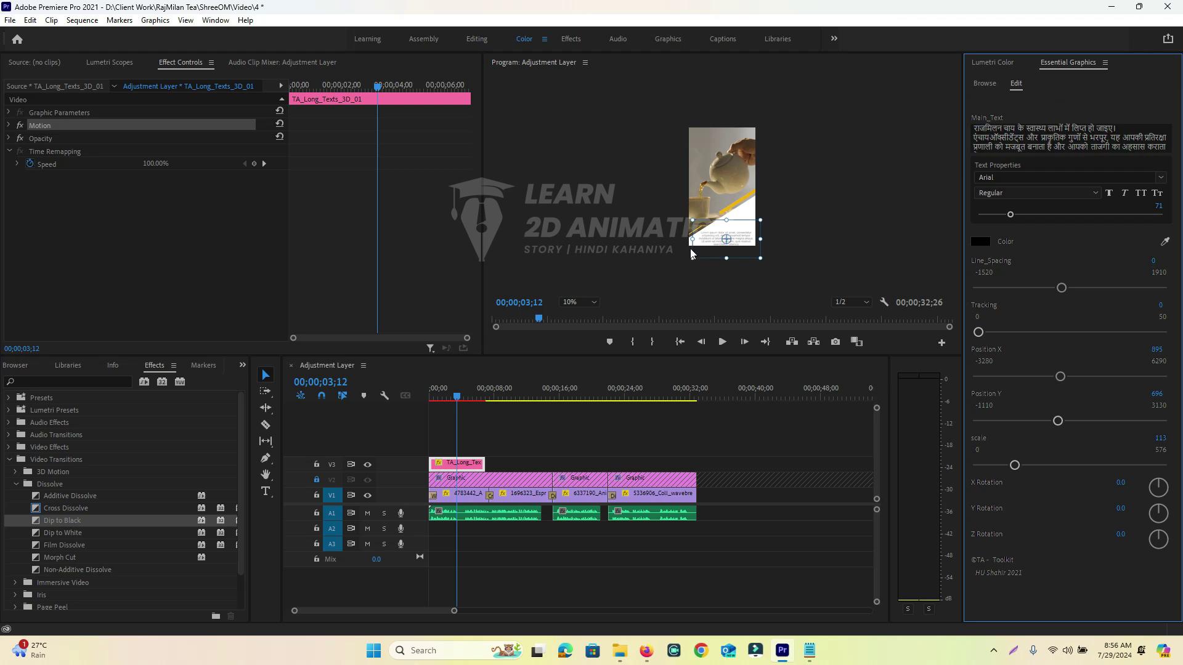
Fit the whole frame in the preview and nudge the long-text graphic slightly upward in the white area.
{"action": "left_click", "coordinate": [588, 302]}
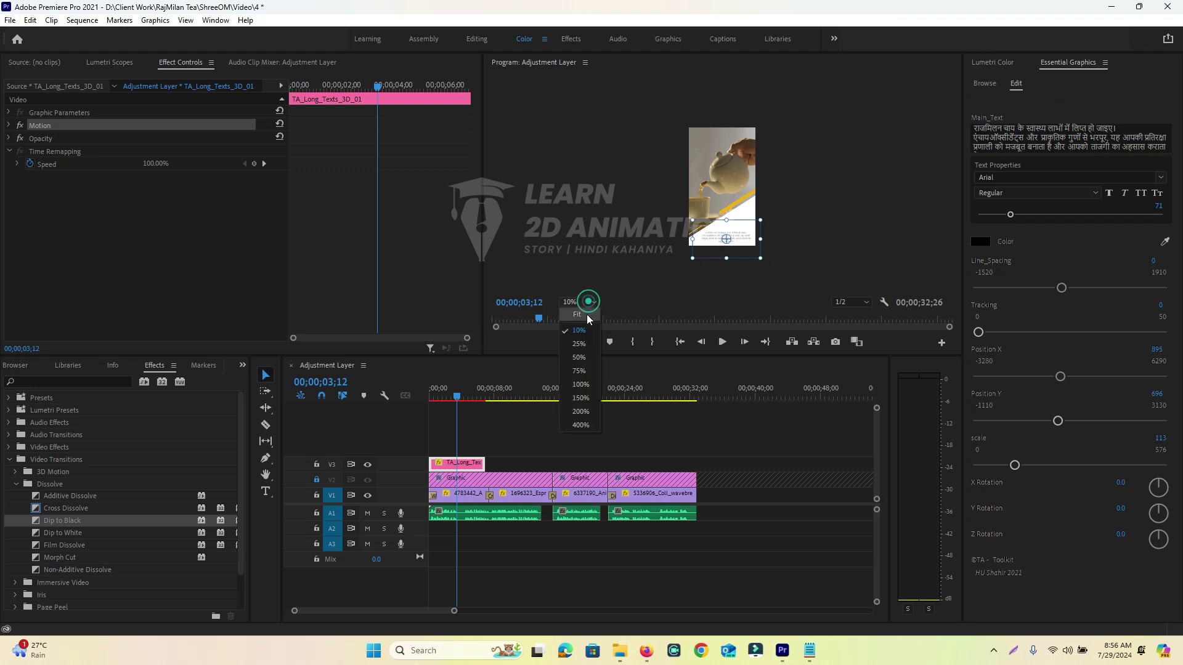
{"action": "left_click", "coordinate": [585, 317]}
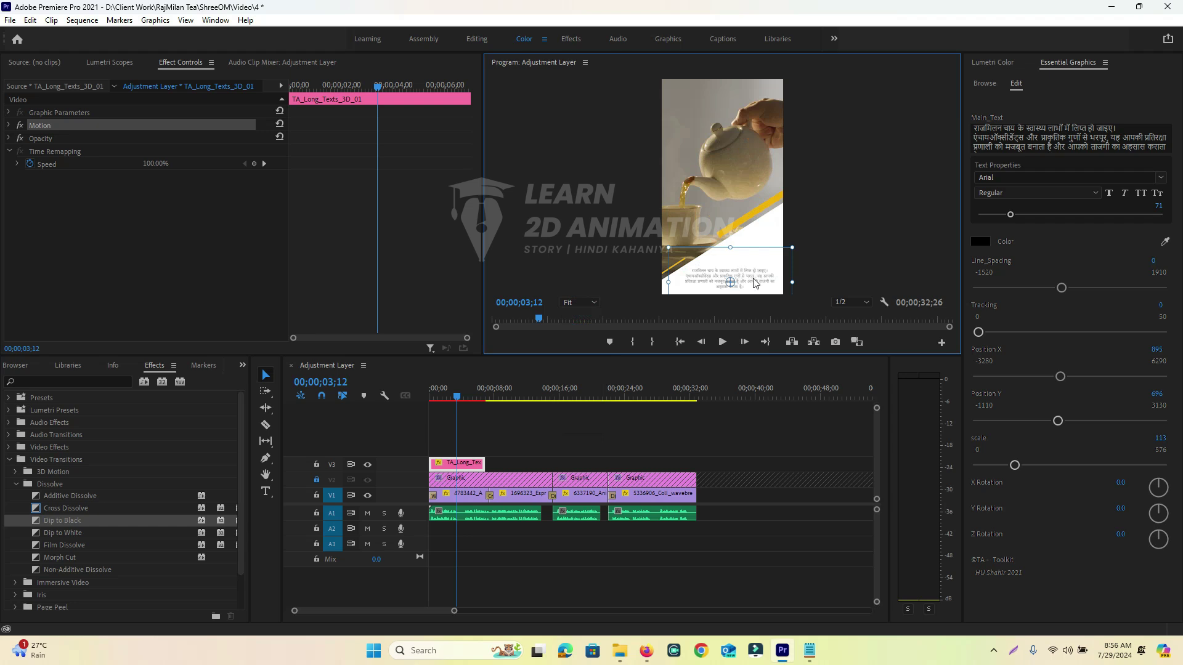
{"action": "left_click_drag", "start_coordinate": [749, 283], "coordinate": [750, 281]}
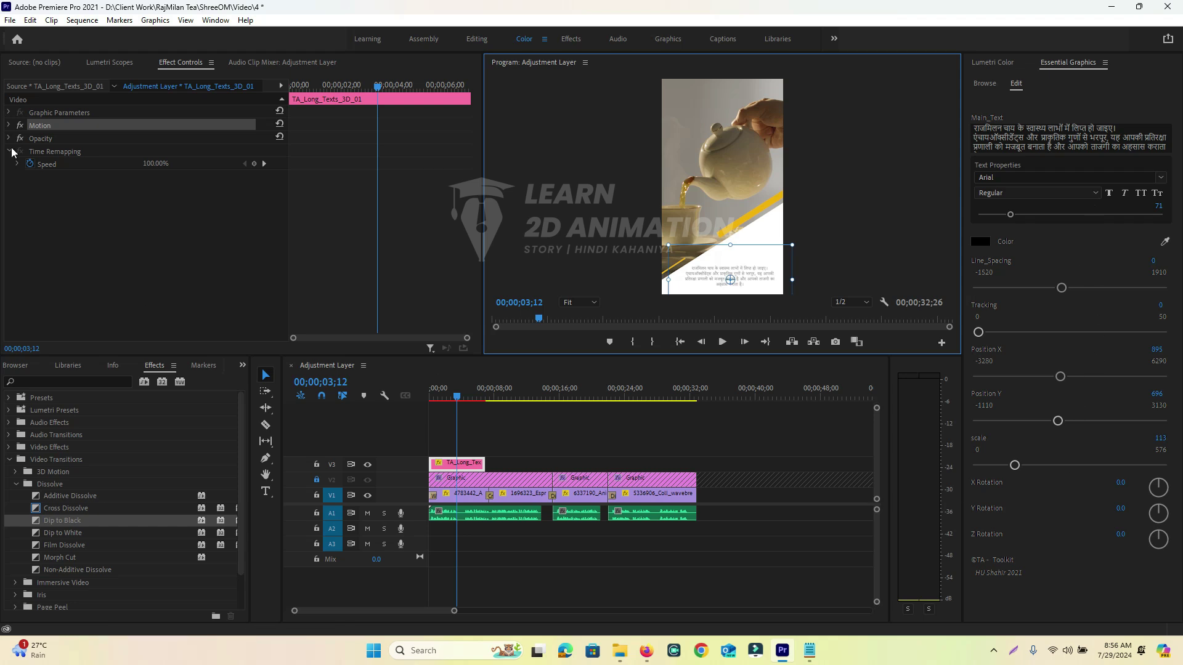
Examine the long-text graphic's template parameters, motion, opacity and time remapping settings.
{"action": "left_click", "coordinate": [9, 112]}
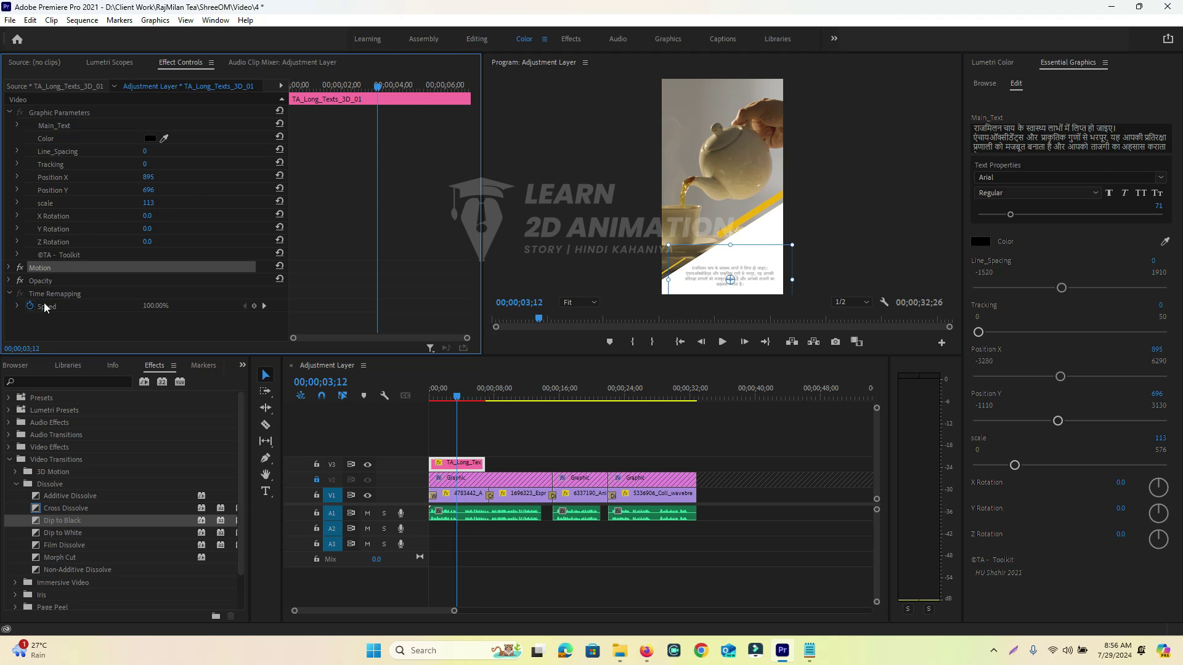
{"action": "left_click", "coordinate": [19, 282]}
{"action": "scroll", "coordinate": [77, 271], "scroll_direction": "down", "scroll_amount": 1}
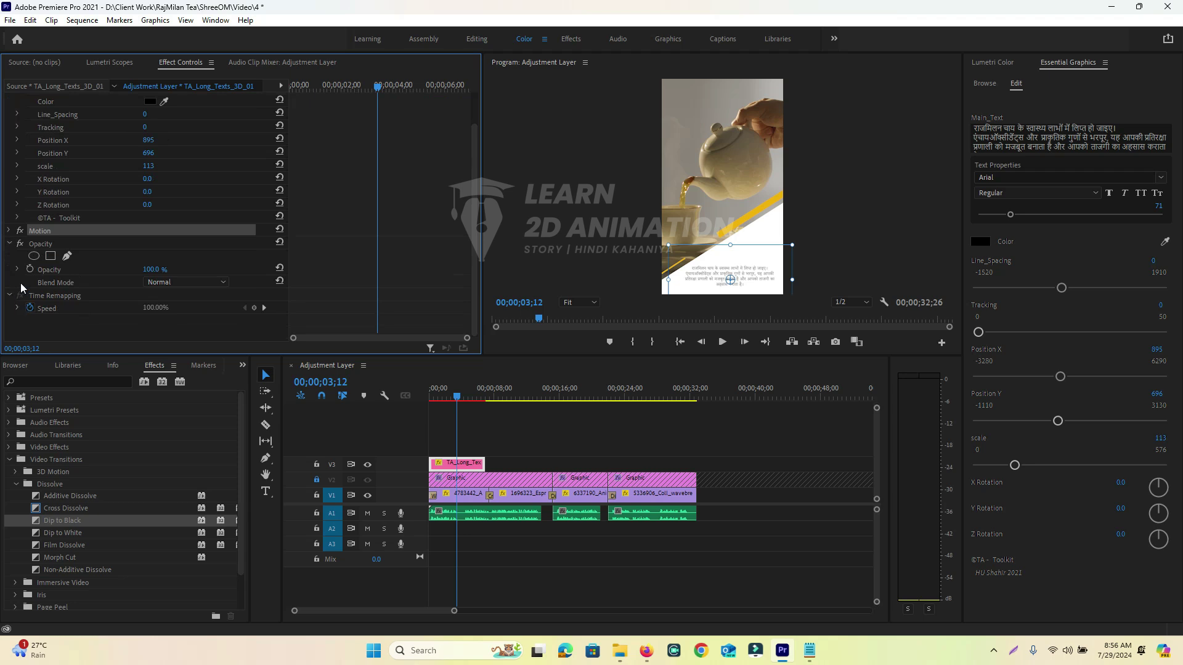
{"action": "left_click", "coordinate": [9, 231]}
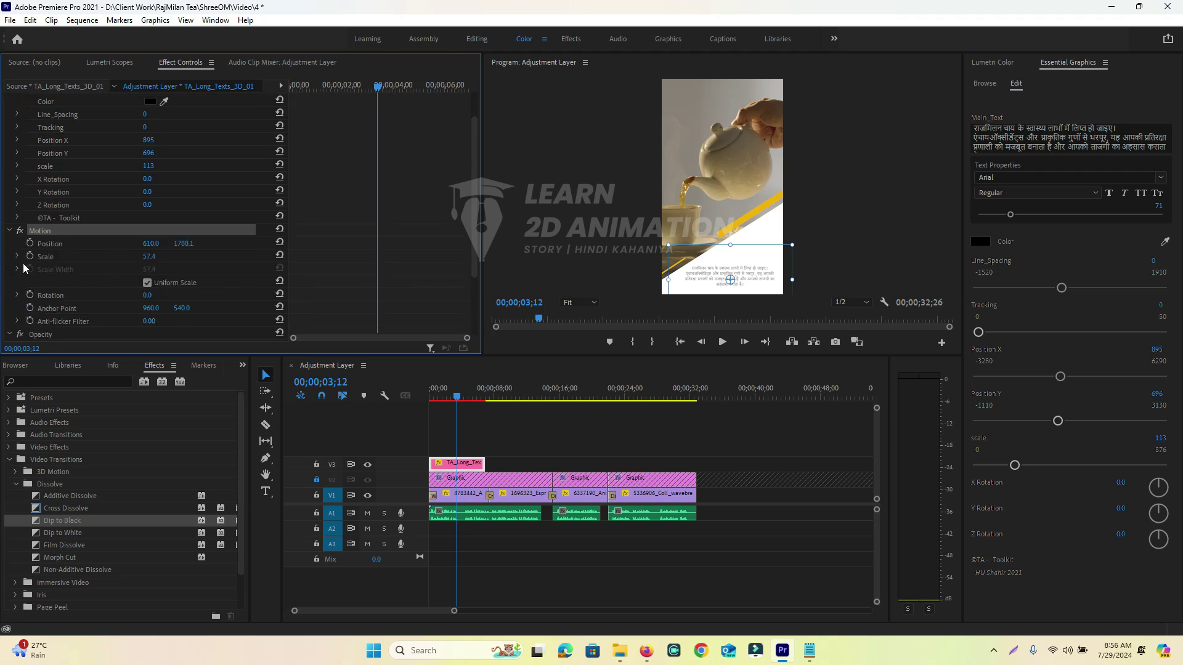
{"action": "scroll", "coordinate": [127, 247], "scroll_direction": "down", "scroll_amount": 2}
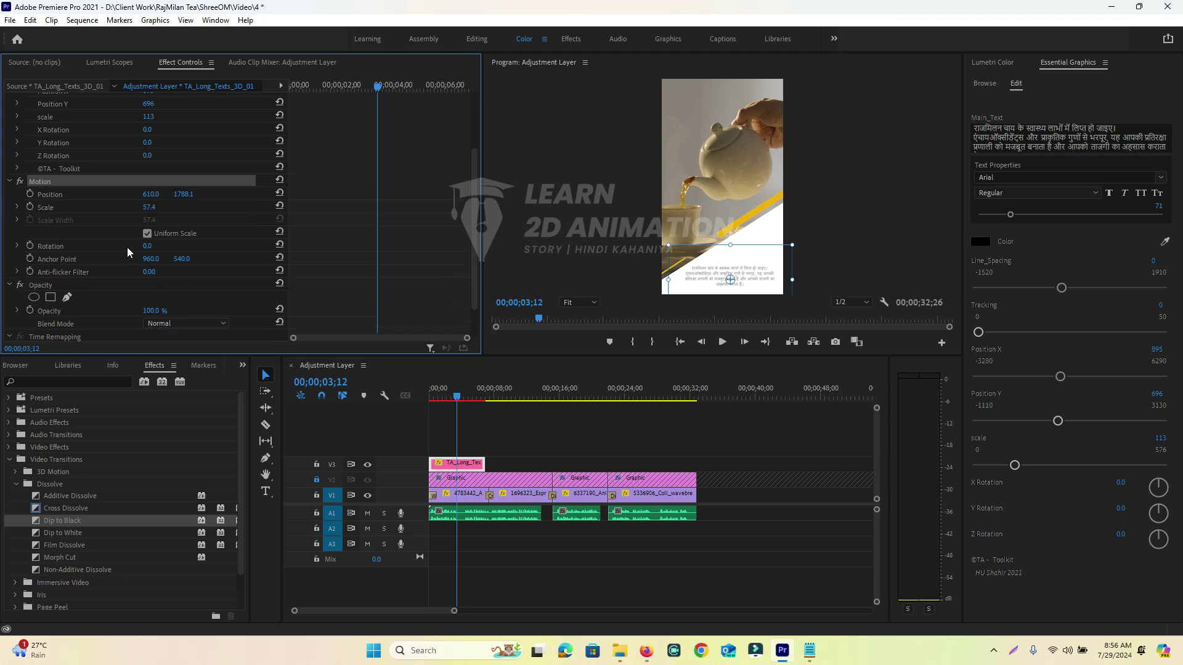
{"action": "scroll", "coordinate": [127, 237], "scroll_direction": "up", "scroll_amount": 3}
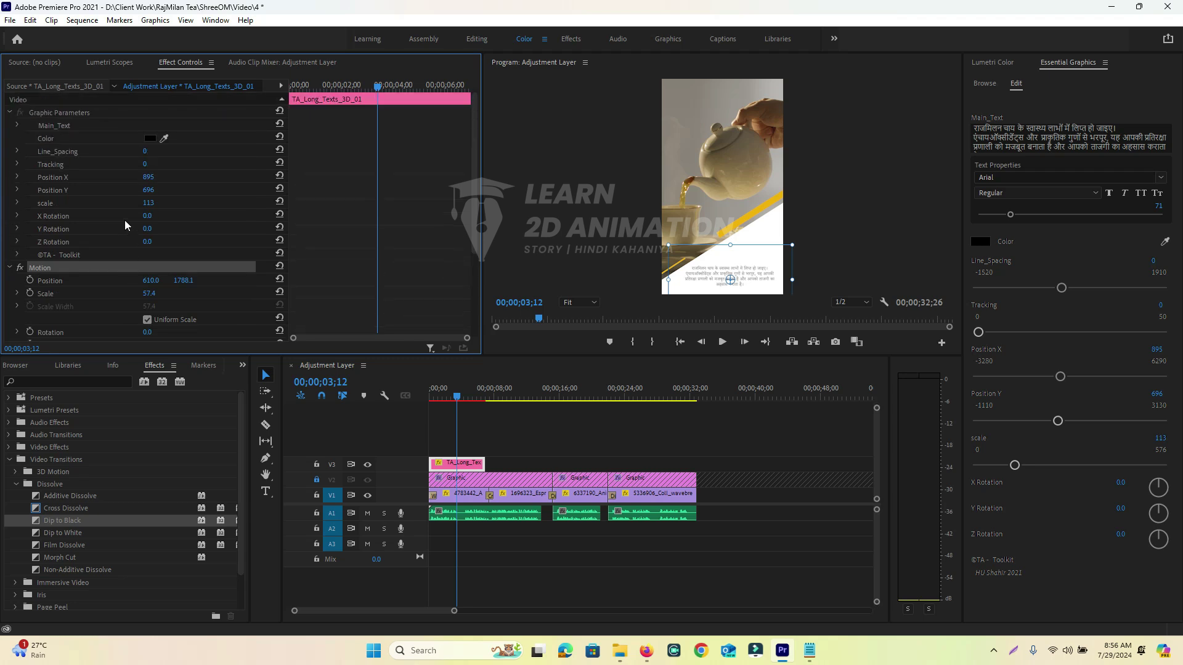
{"action": "left_click", "coordinate": [12, 116]}
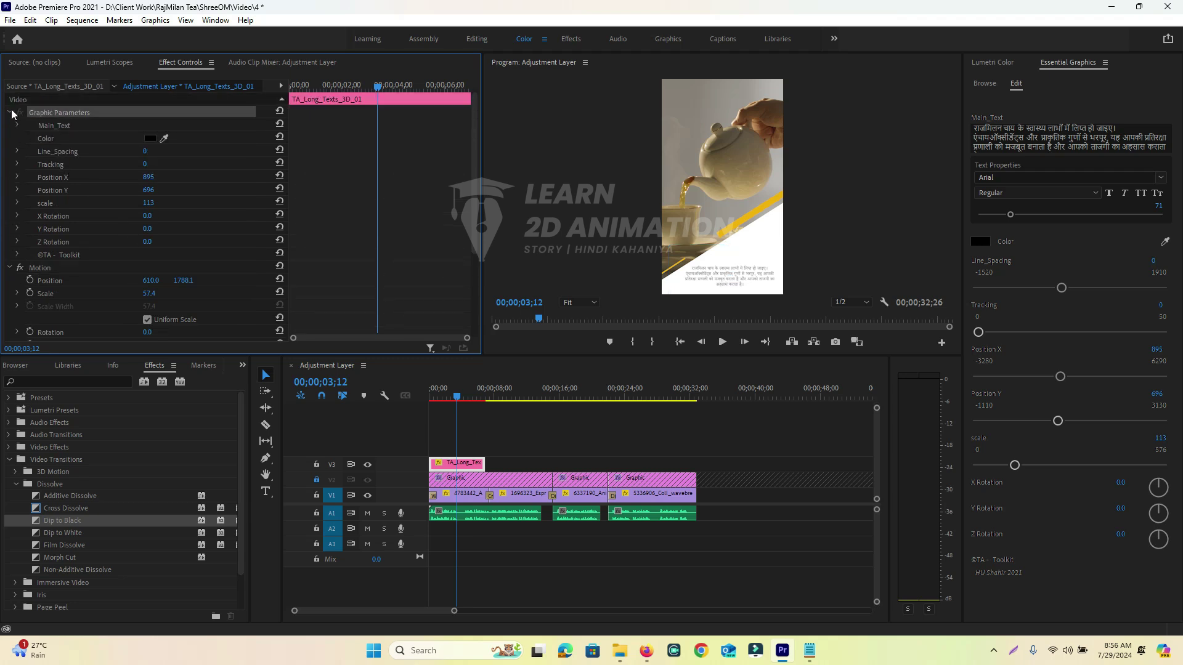
{"action": "left_click", "coordinate": [10, 113]}
{"action": "left_click", "coordinate": [10, 125]}
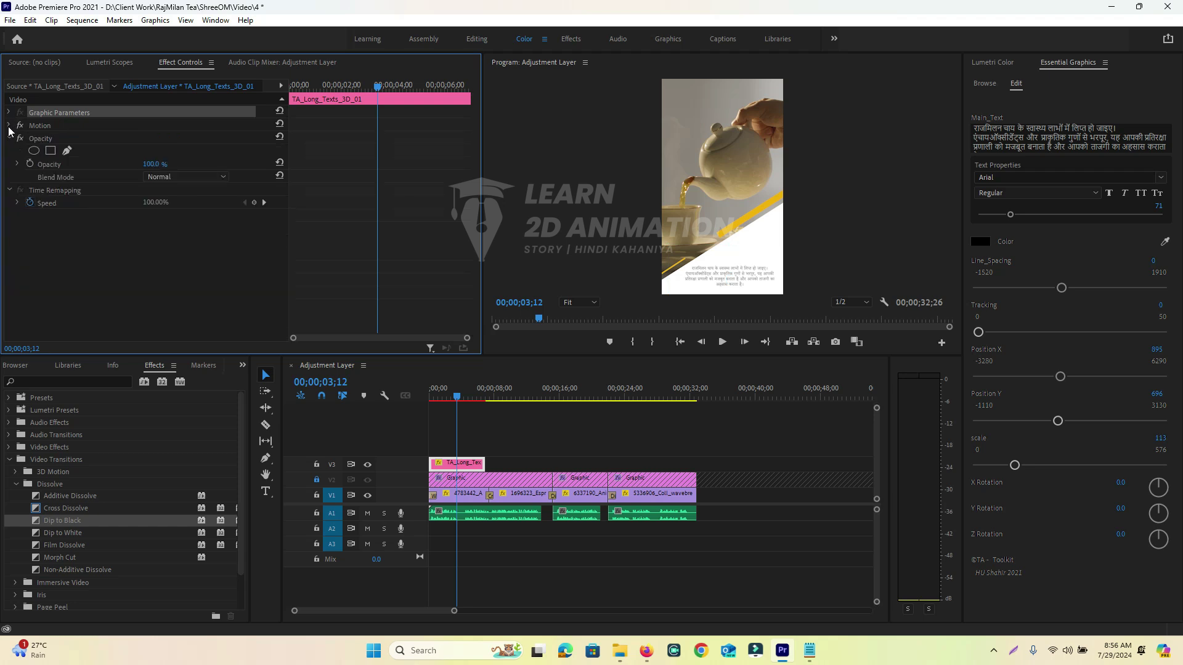
{"action": "left_click", "coordinate": [10, 139]}
{"action": "left_click", "coordinate": [9, 152]}
Remove the words "राजमिलन चाय" from the beginning of the long-text graphic's Main_Text.
{"action": "left_click", "coordinate": [579, 303]}
{"action": "left_click", "coordinate": [579, 345]}
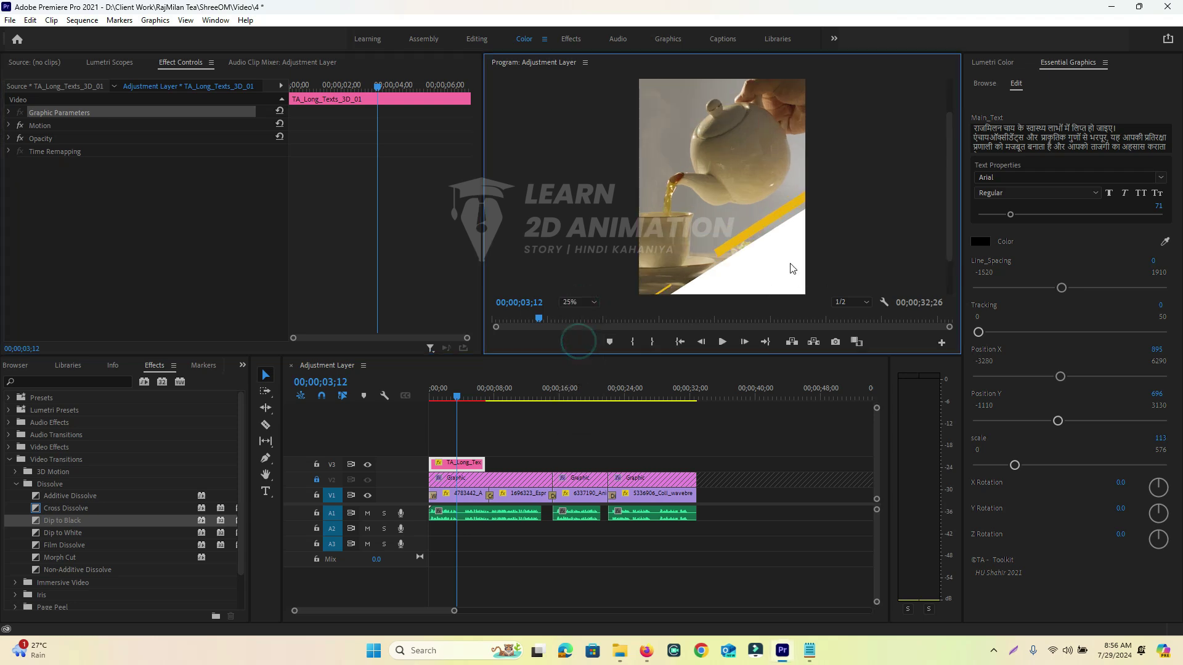
{"action": "left_click_drag", "start_coordinate": [948, 221], "coordinate": [948, 288]}
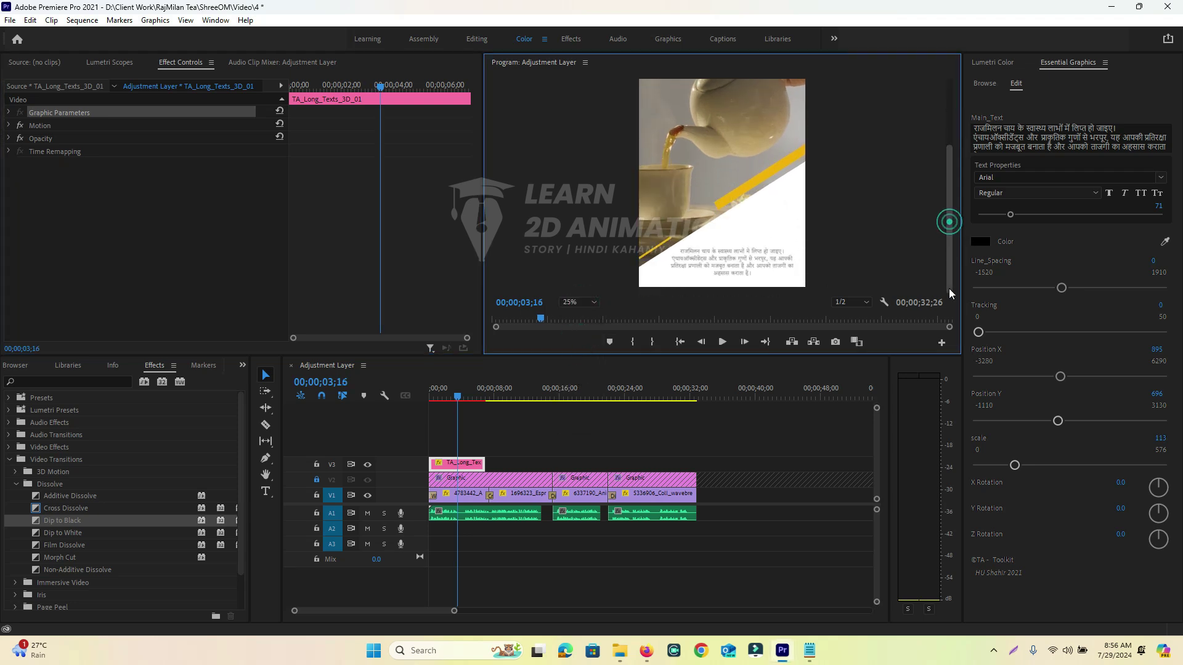
{"action": "left_click", "coordinate": [752, 259]}
{"action": "left_click", "coordinate": [471, 464]}
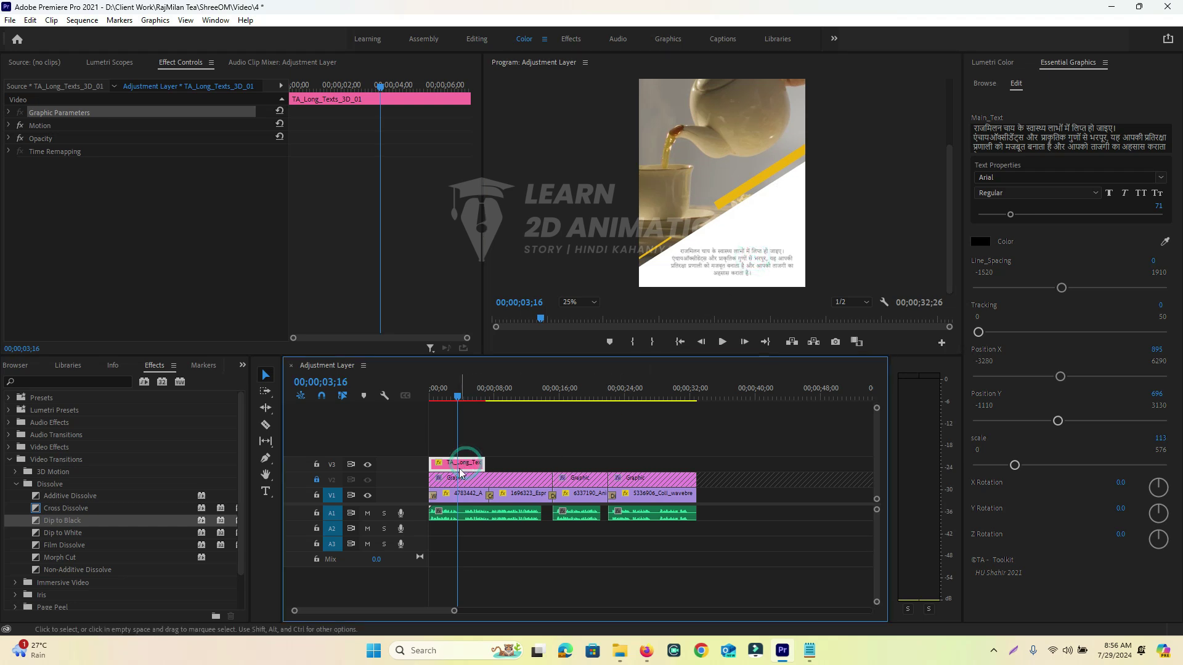
{"action": "left_click", "coordinate": [1021, 127]}
{"action": "left_click", "coordinate": [1018, 128]}
{"action": "left_click_drag", "start_coordinate": [1017, 128], "coordinate": [929, 129]}
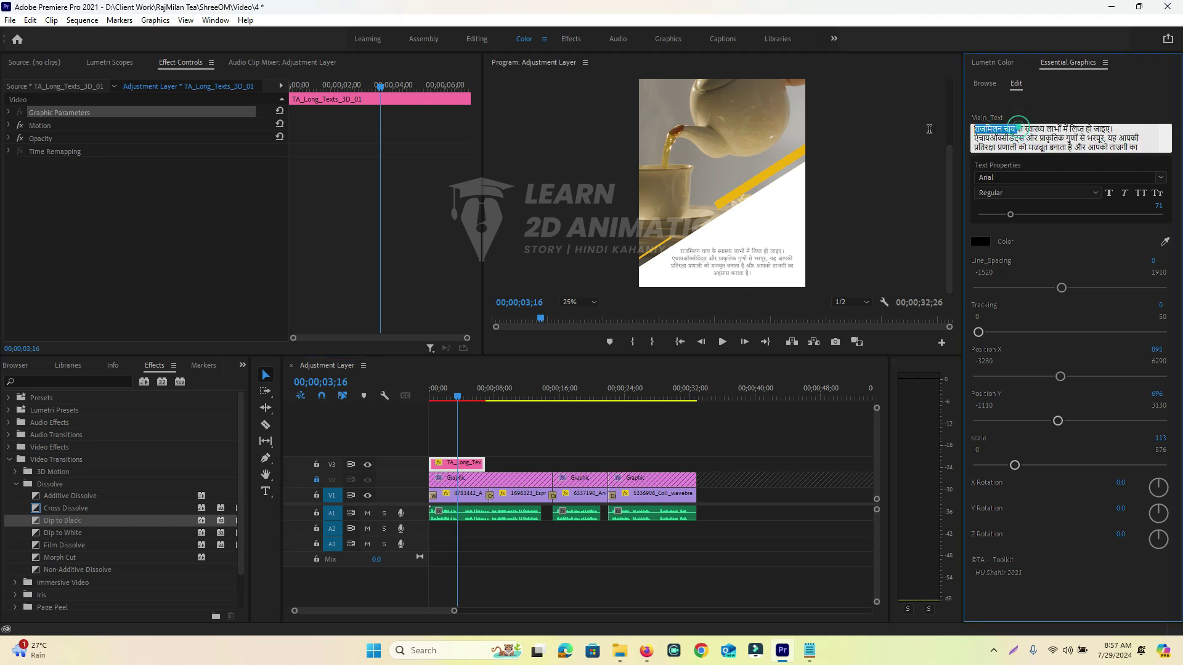
{"action": "key", "text": "BackSpace"}
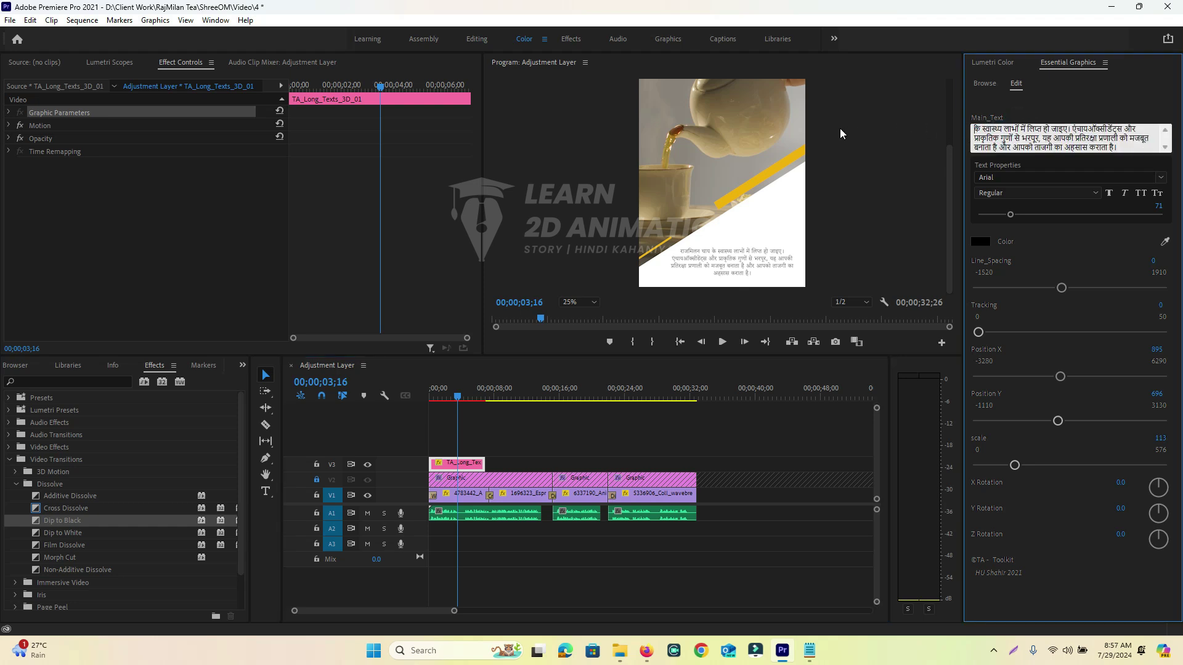
{"action": "left_click", "coordinate": [1042, 107]}
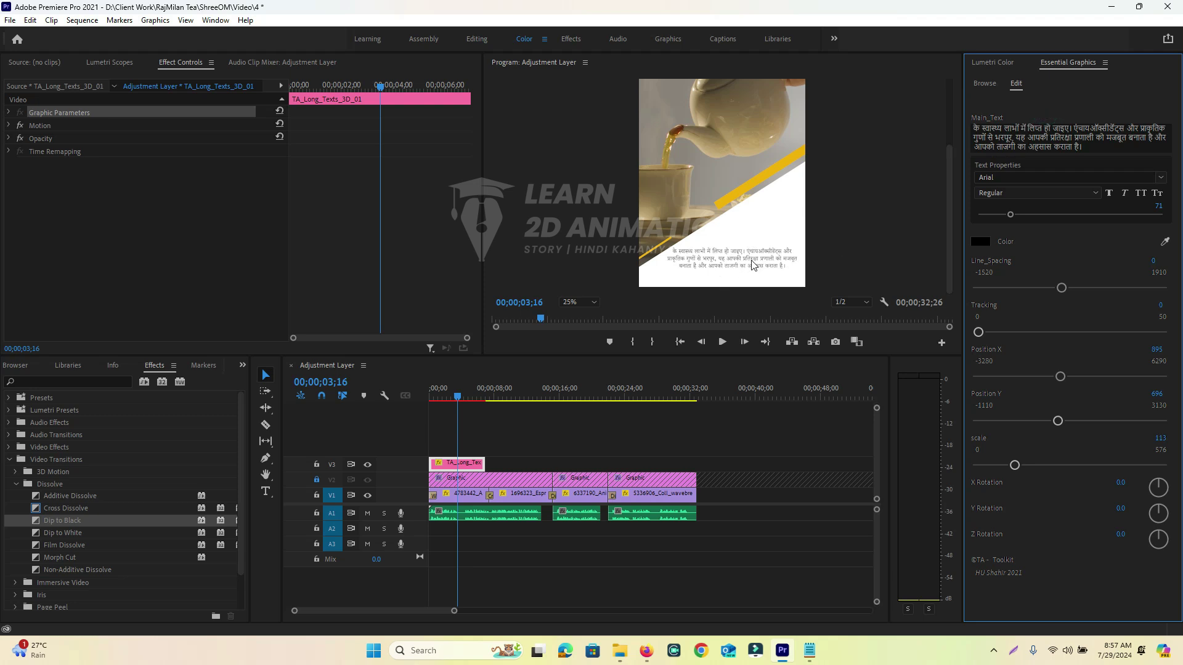
Move the long-text graphic slightly down and left within the white area to leave room above it.
{"action": "left_click", "coordinate": [59, 125]}
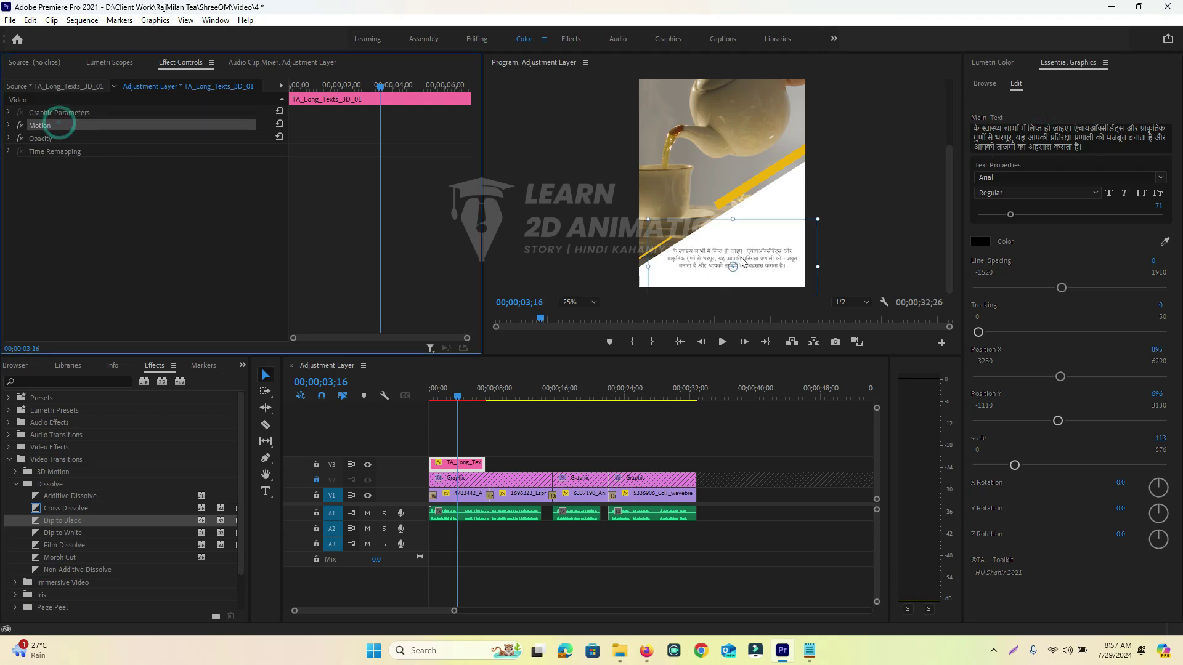
{"action": "left_click", "coordinate": [762, 261]}
{"action": "left_click_drag", "start_coordinate": [761, 261], "coordinate": [757, 268]}
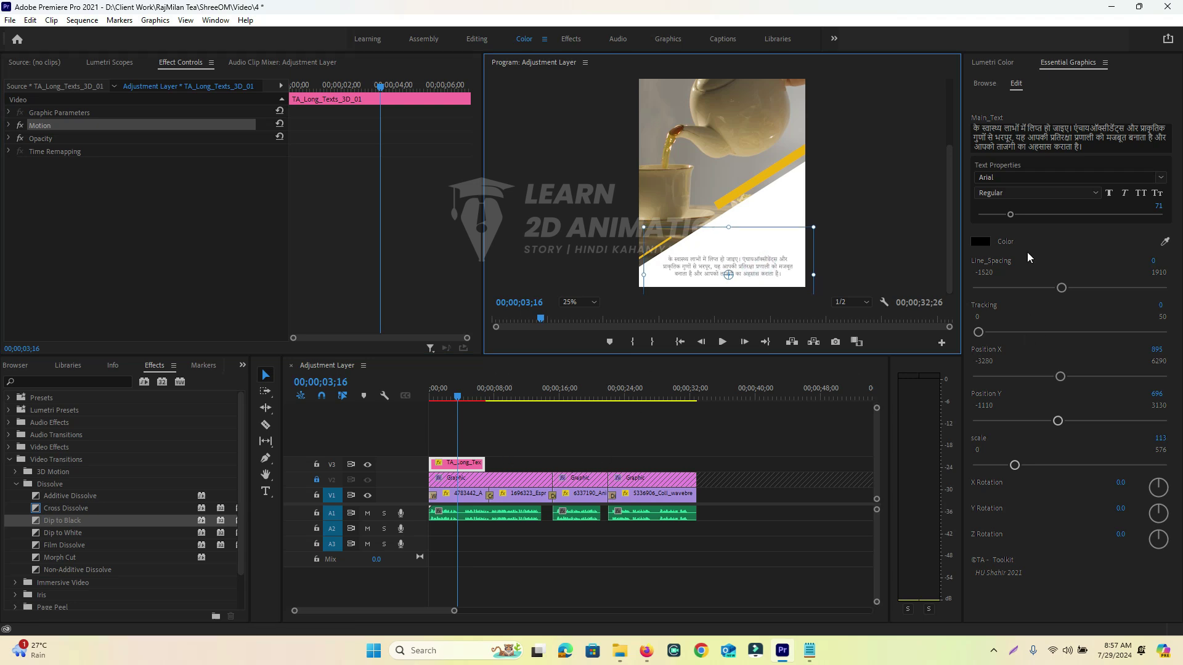
Add the TA_Short_Texts_Opacity_06 motion graphics template to track V4 at the start of the sequence.
{"action": "left_click", "coordinate": [993, 86]}
{"action": "scroll", "coordinate": [1068, 421], "scroll_direction": "down", "scroll_amount": 5}
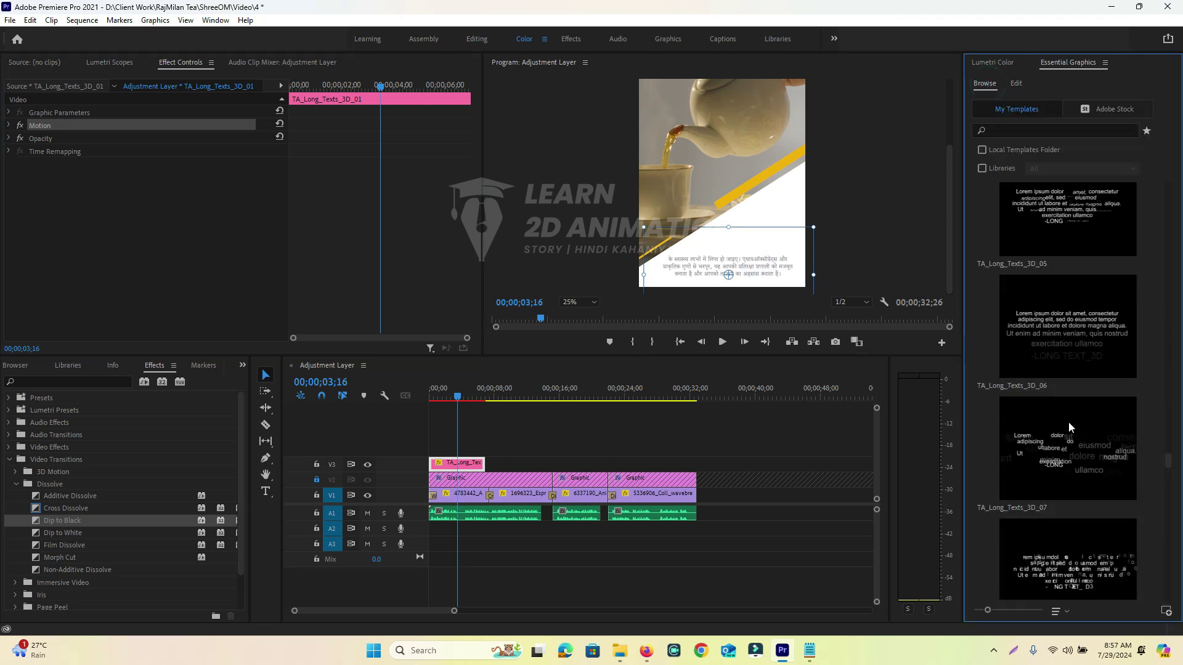
{"action": "scroll", "coordinate": [1069, 423], "scroll_direction": "down", "scroll_amount": 6}
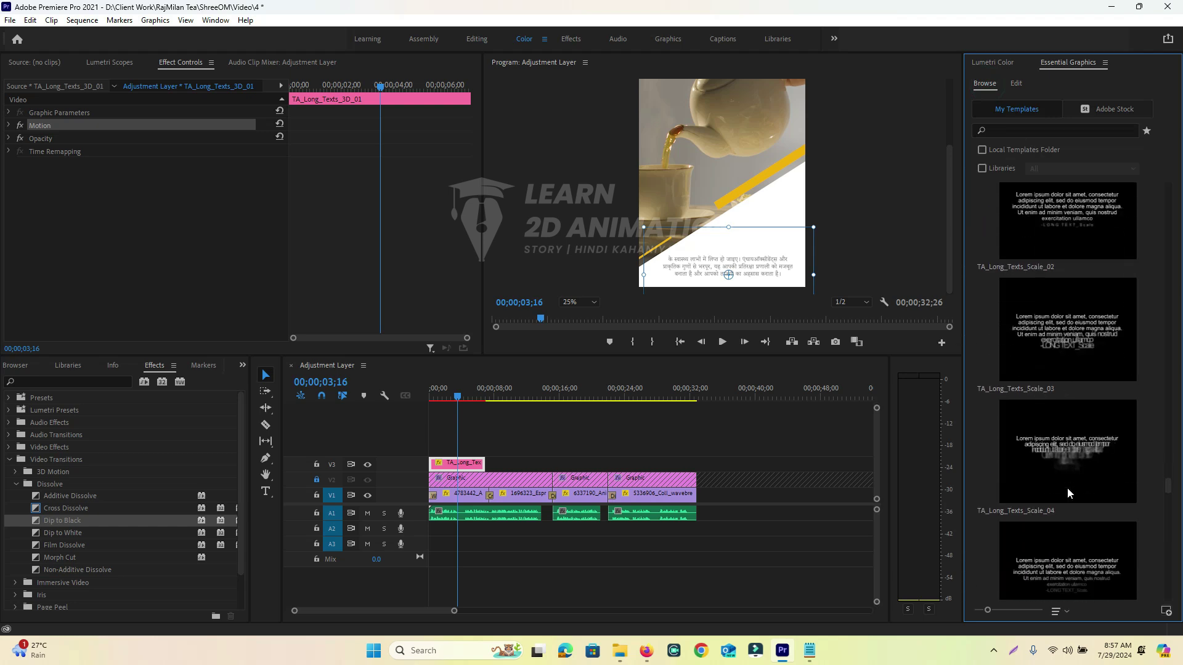
{"action": "scroll", "coordinate": [1067, 496], "scroll_direction": "down", "scroll_amount": 5}
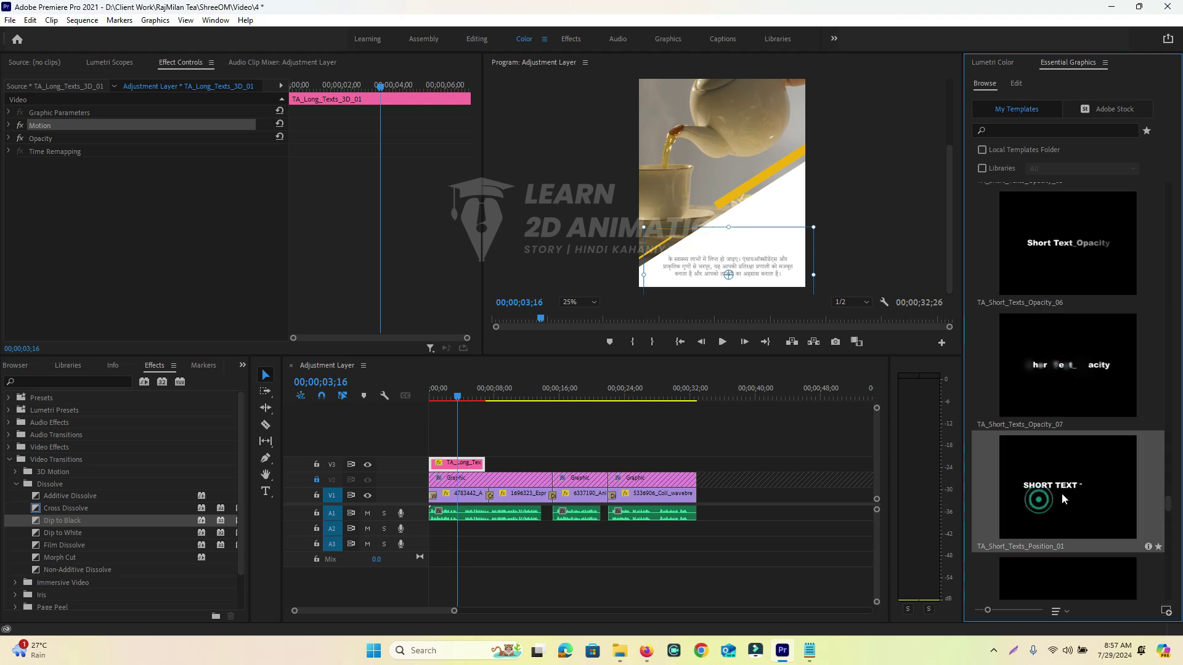
{"action": "left_click_drag", "start_coordinate": [1056, 265], "coordinate": [430, 450]}
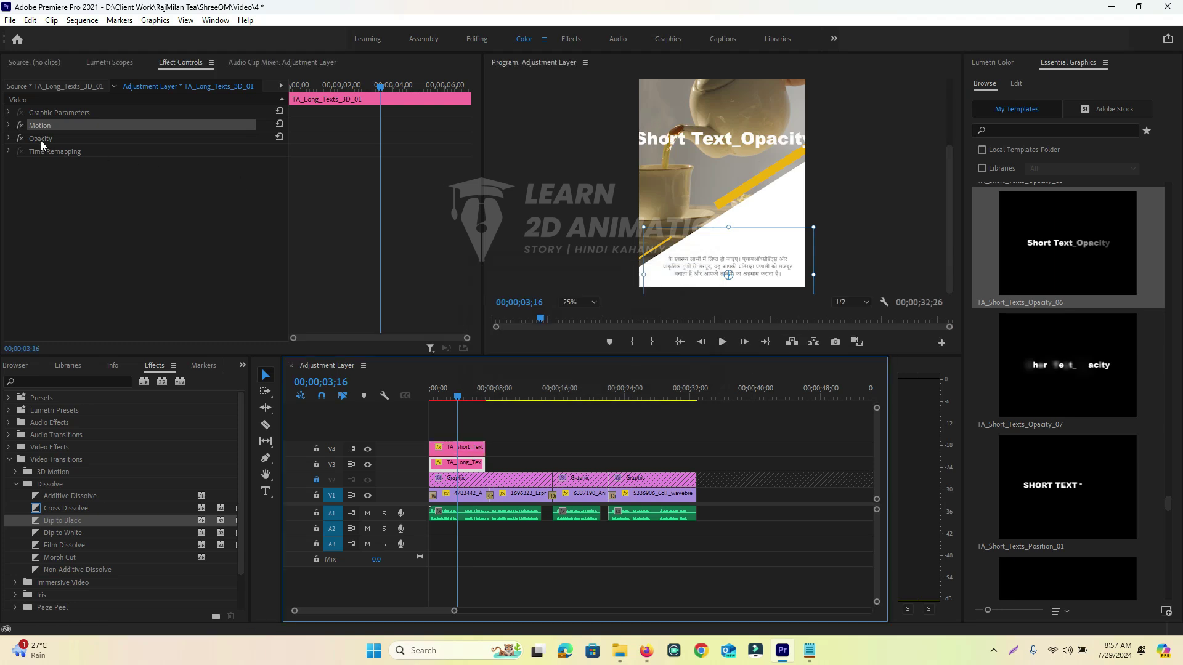
Set the short-text graphic's colour to orange (FF9000).
{"action": "left_click", "coordinate": [471, 463]}
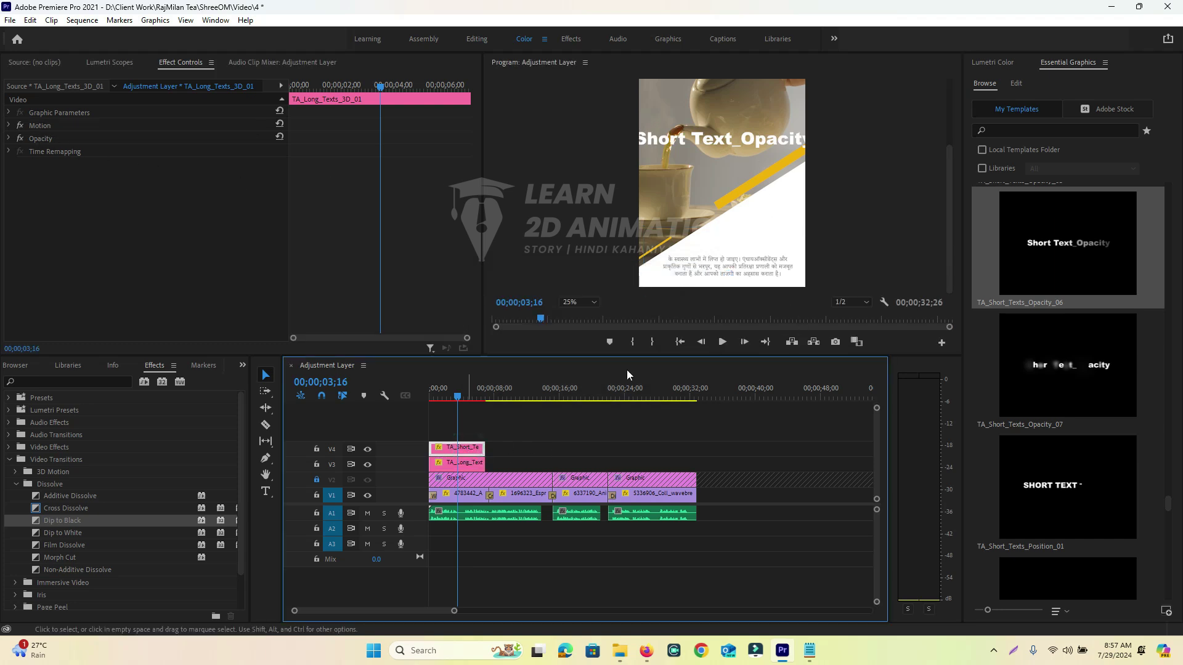
{"action": "left_click", "coordinate": [51, 126]}
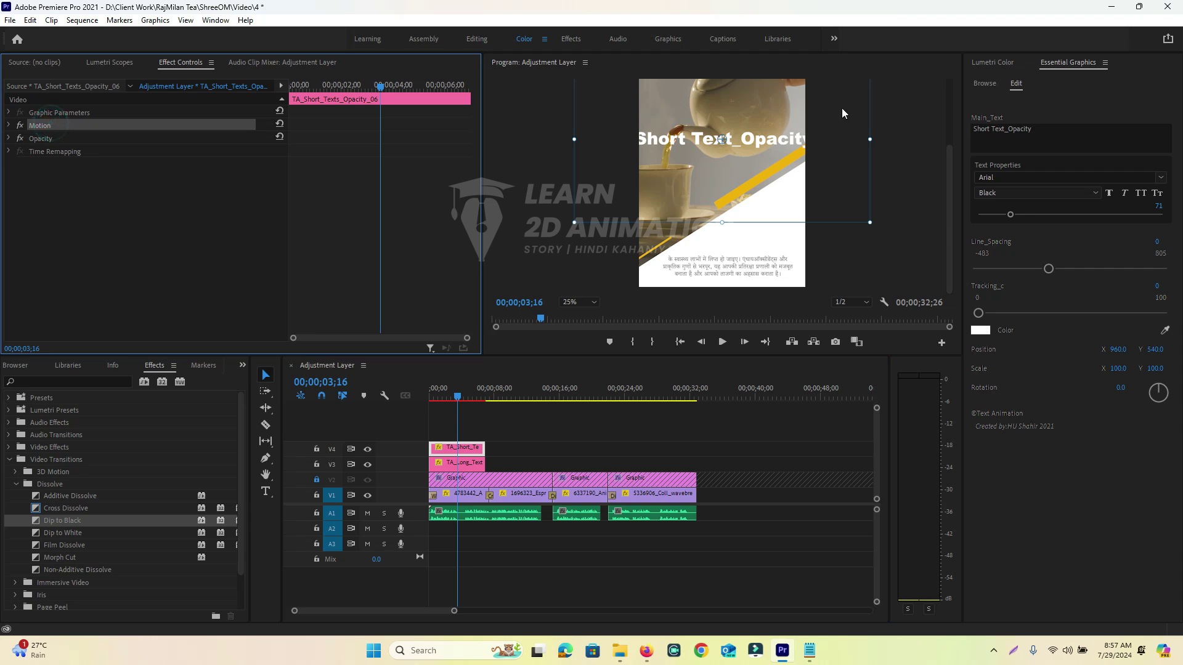
{"action": "left_click", "coordinate": [980, 331]}
{"action": "left_click", "coordinate": [592, 275]}
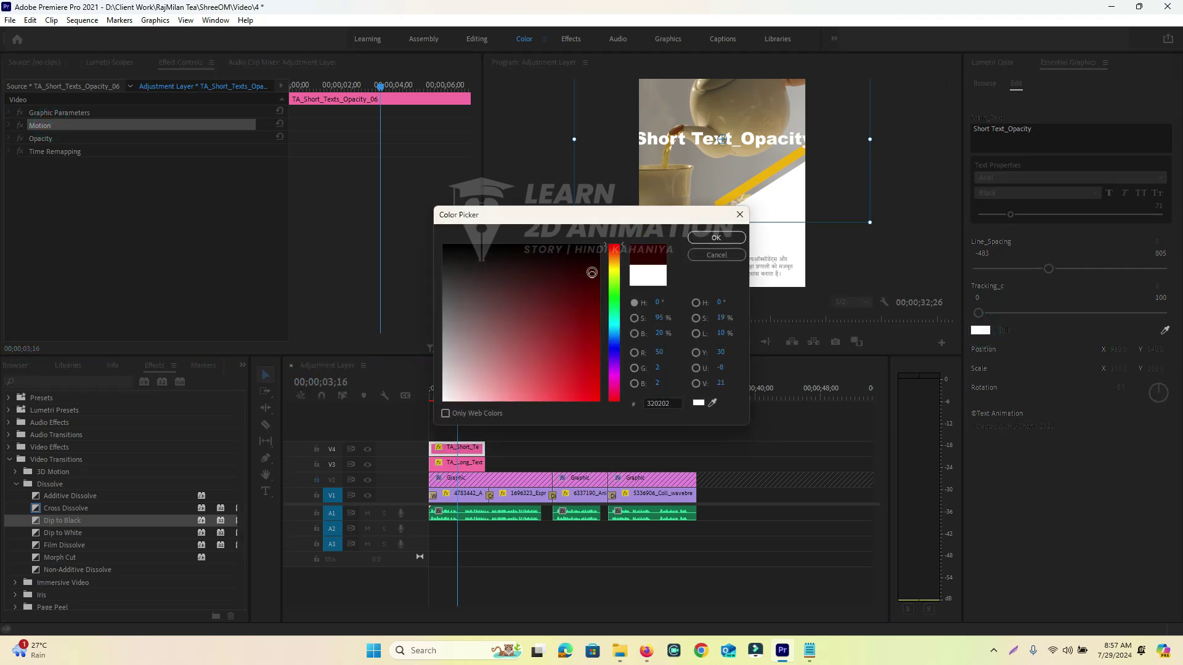
{"action": "left_click", "coordinate": [616, 264]}
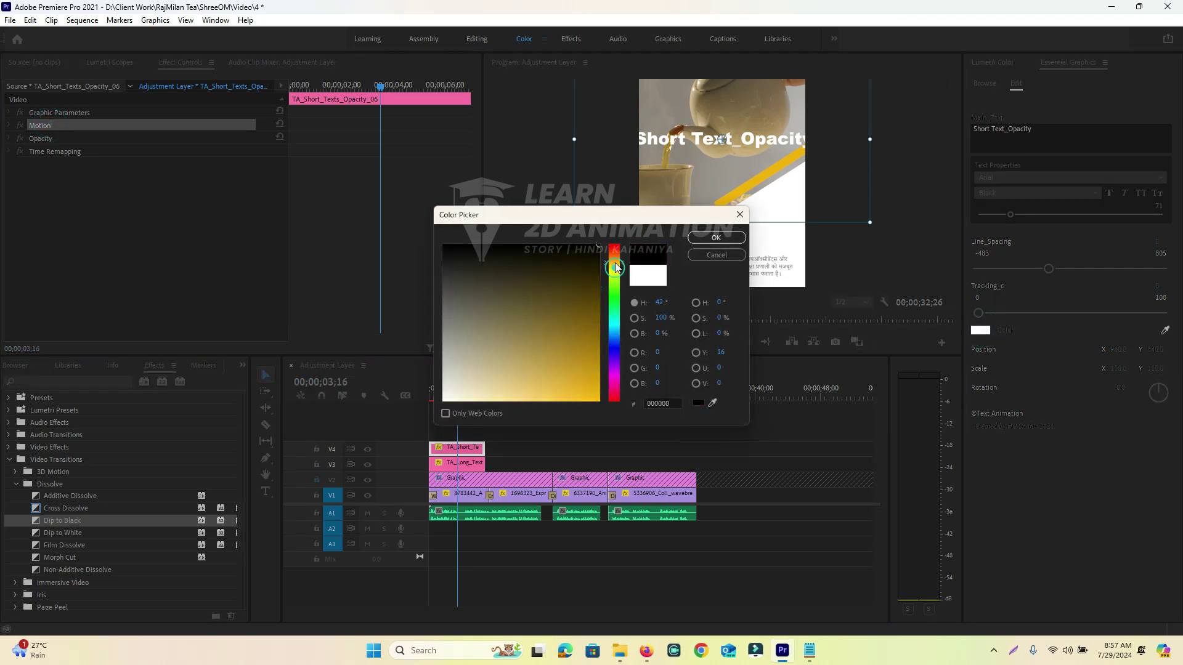
{"action": "left_click_drag", "start_coordinate": [616, 263], "coordinate": [616, 260]}
{"action": "left_click", "coordinate": [598, 399]}
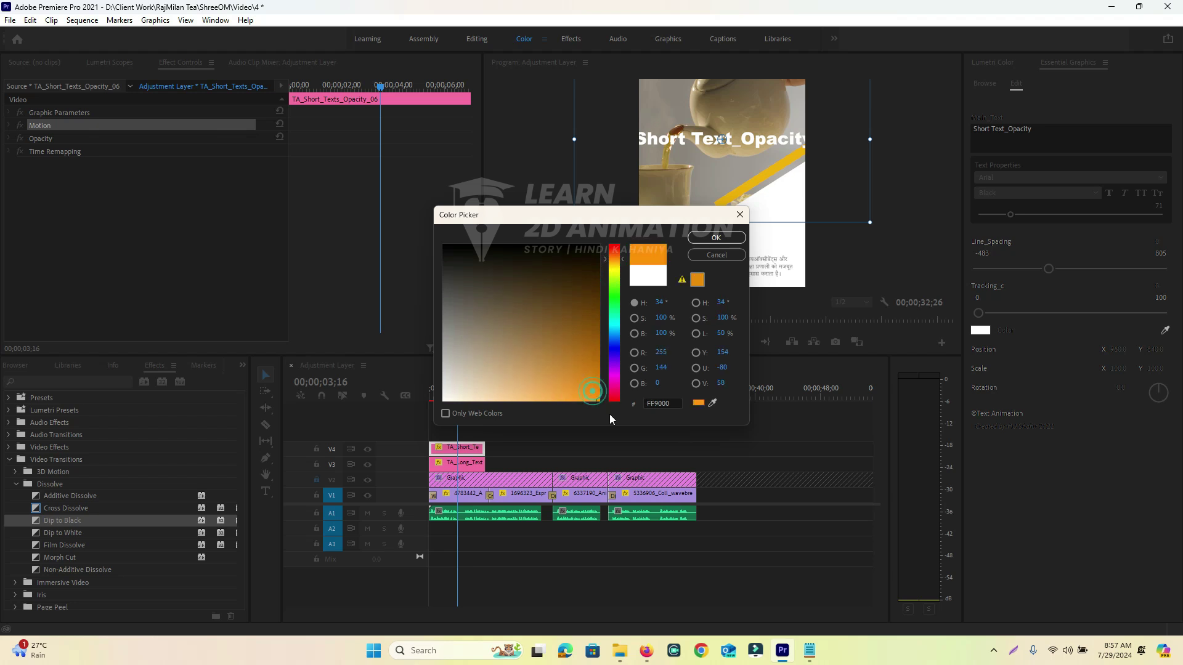
{"action": "left_click", "coordinate": [714, 238]}
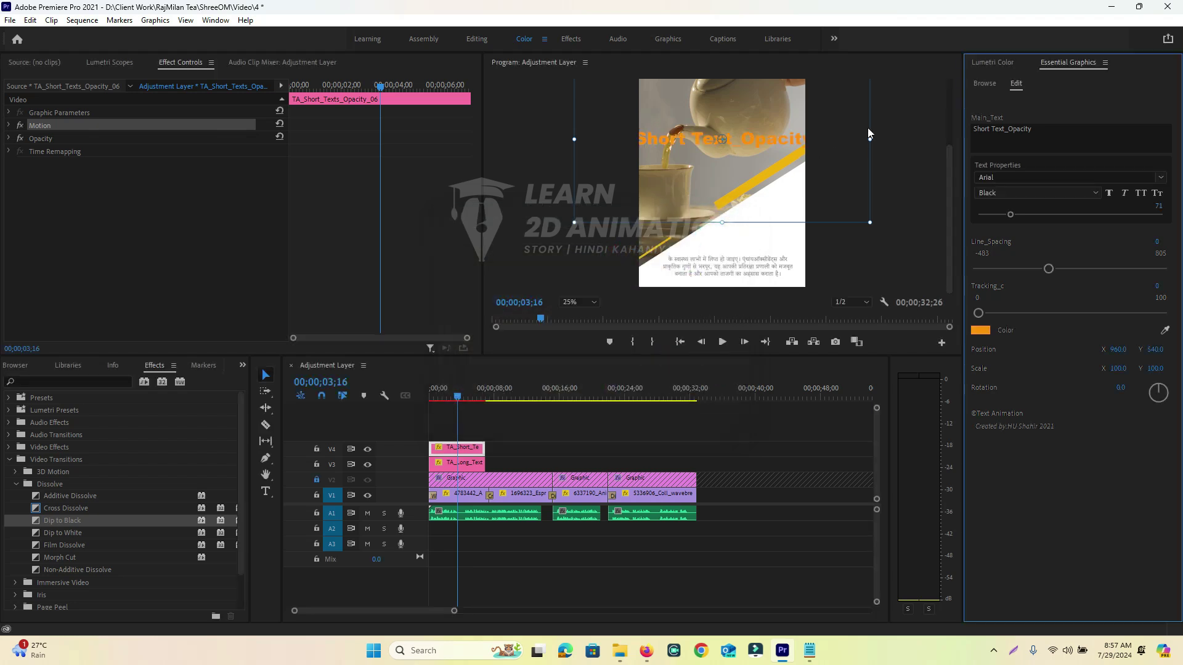
Shrink the short-text graphic and place it as a heading just above the Hindi paragraph.
{"action": "left_click_drag", "start_coordinate": [869, 222], "coordinate": [781, 245]}
{"action": "left_click", "coordinate": [837, 239]}
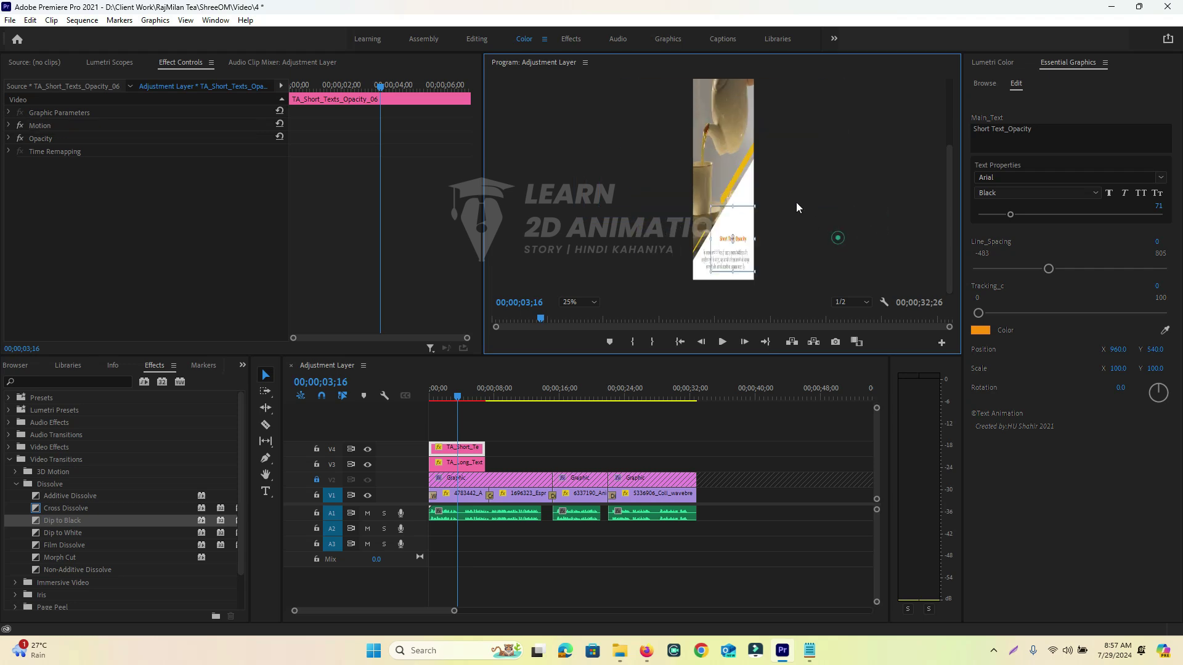
Unlock track V2 so the yellow stripe's graphic can be selected, and clear the tea clip's selection.
{"action": "left_click", "coordinate": [755, 177]}
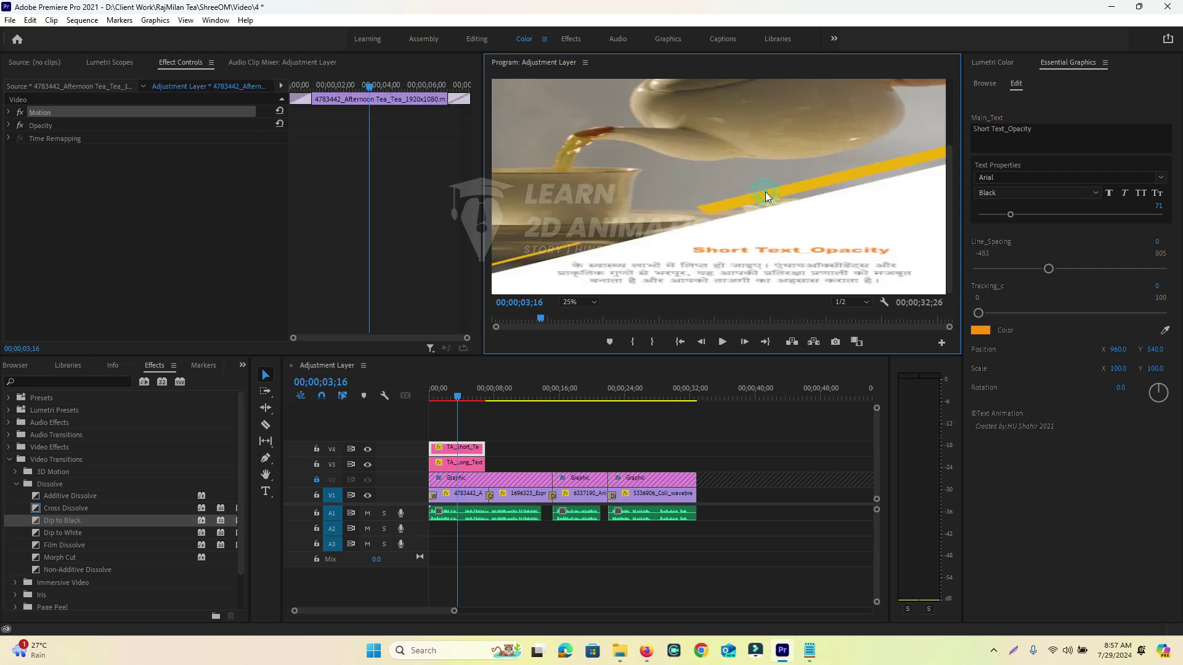
{"action": "left_click", "coordinate": [765, 193]}
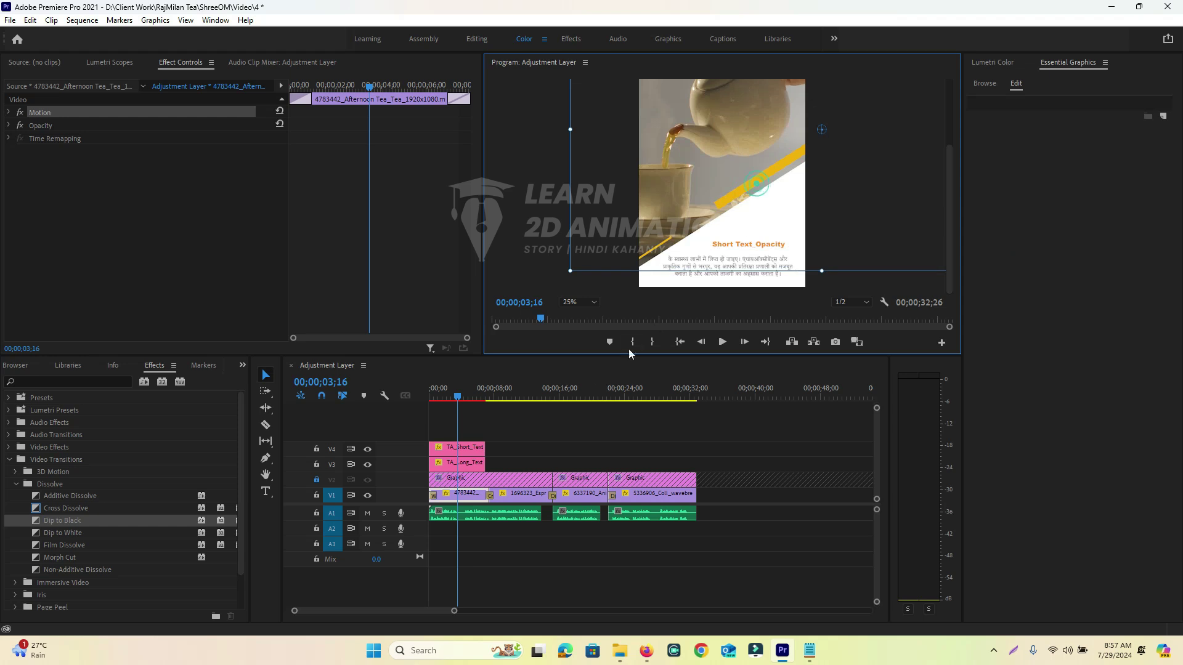
{"action": "left_click", "coordinate": [317, 480]}
{"action": "left_click", "coordinate": [750, 188]}
{"action": "left_click", "coordinate": [657, 249]}
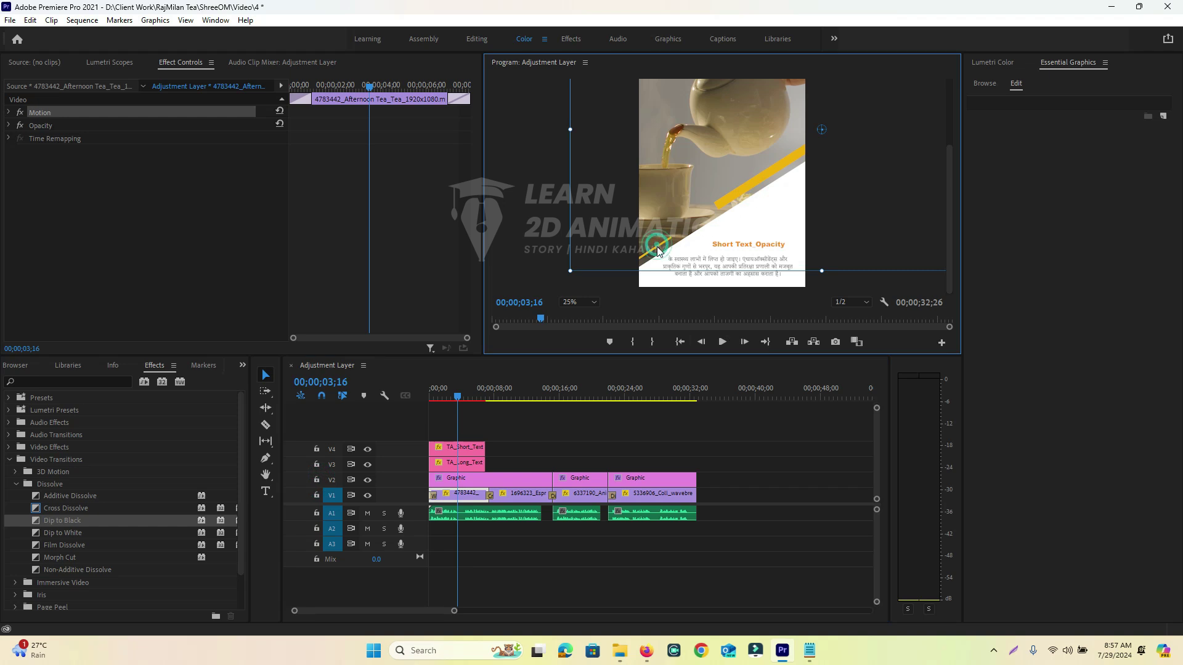
{"action": "left_click", "coordinate": [538, 253]}
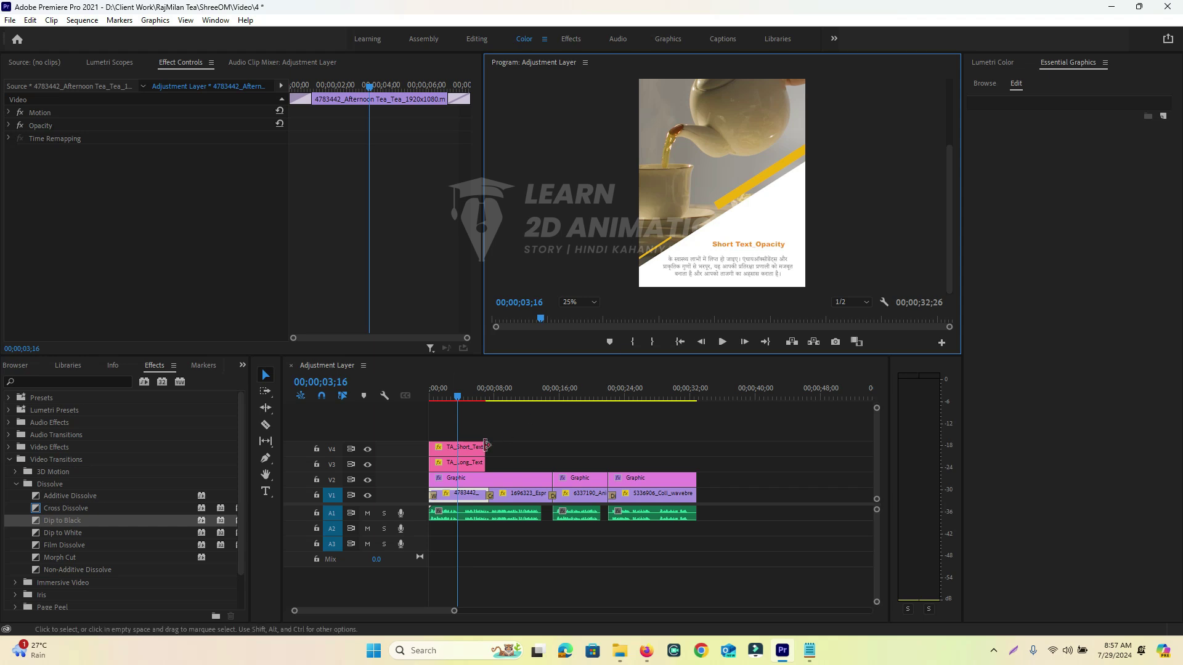
Copy the yellow stripe's fill colour code F1B000 from the first graphic on track V2.
{"action": "left_click", "coordinate": [465, 479]}
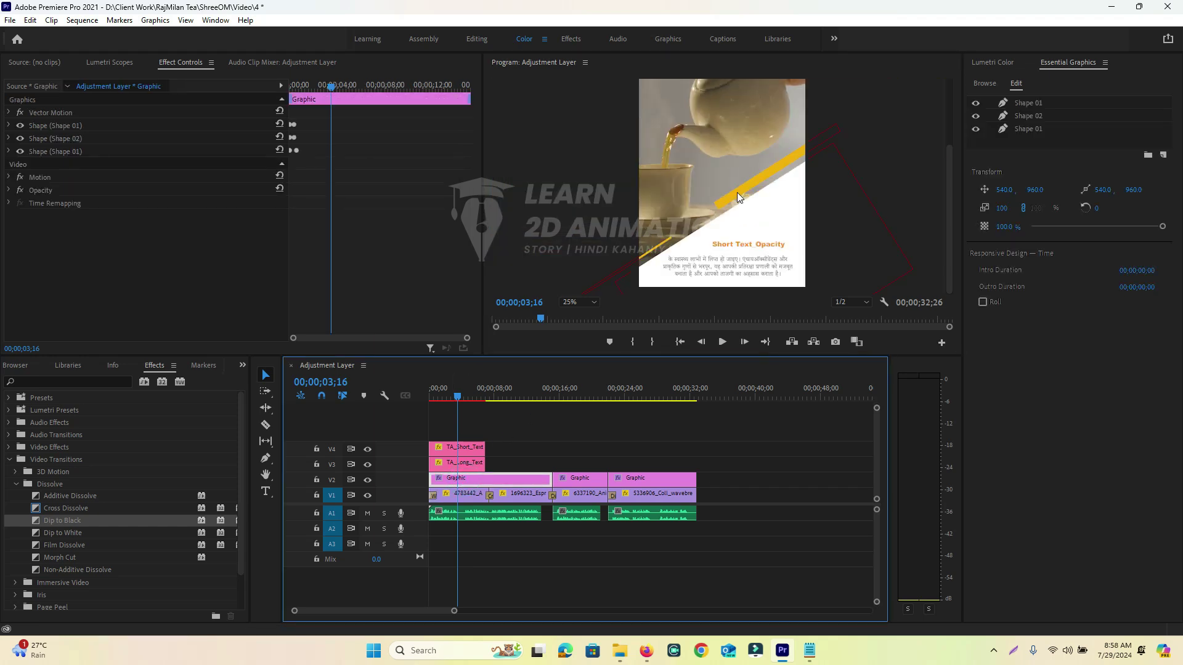
{"action": "left_click", "coordinate": [737, 192]}
{"action": "left_click", "coordinate": [1002, 342]}
{"action": "left_click", "coordinate": [676, 407]}
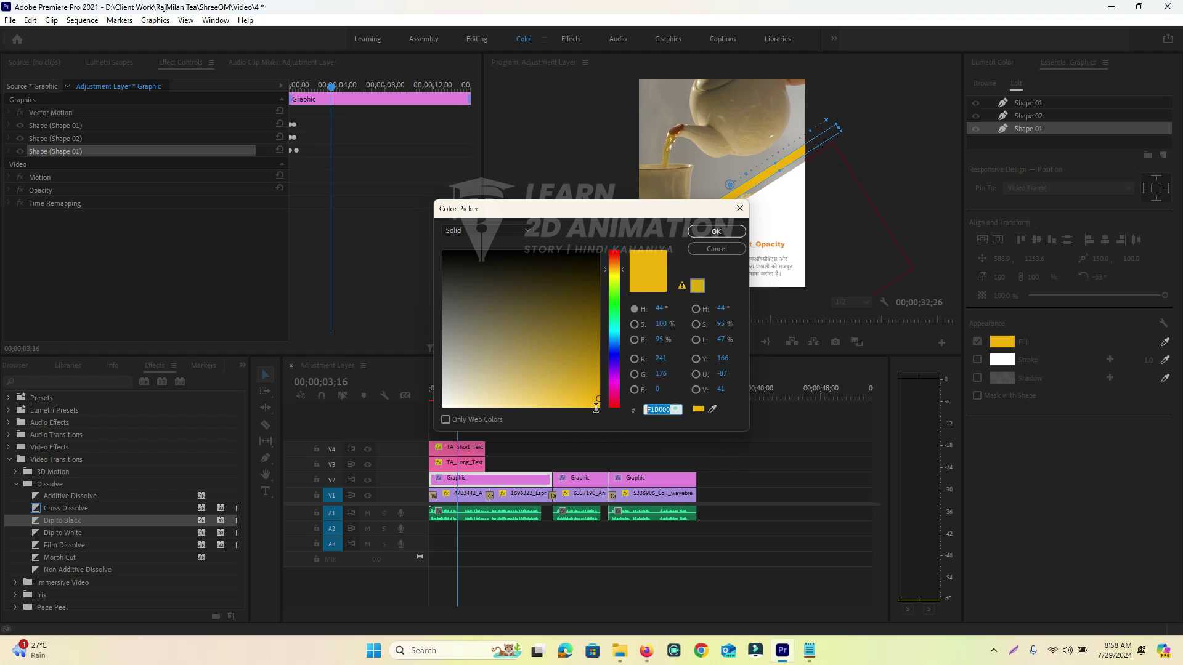
{"action": "left_click", "coordinate": [714, 248]}
{"action": "left_click", "coordinate": [703, 251]}
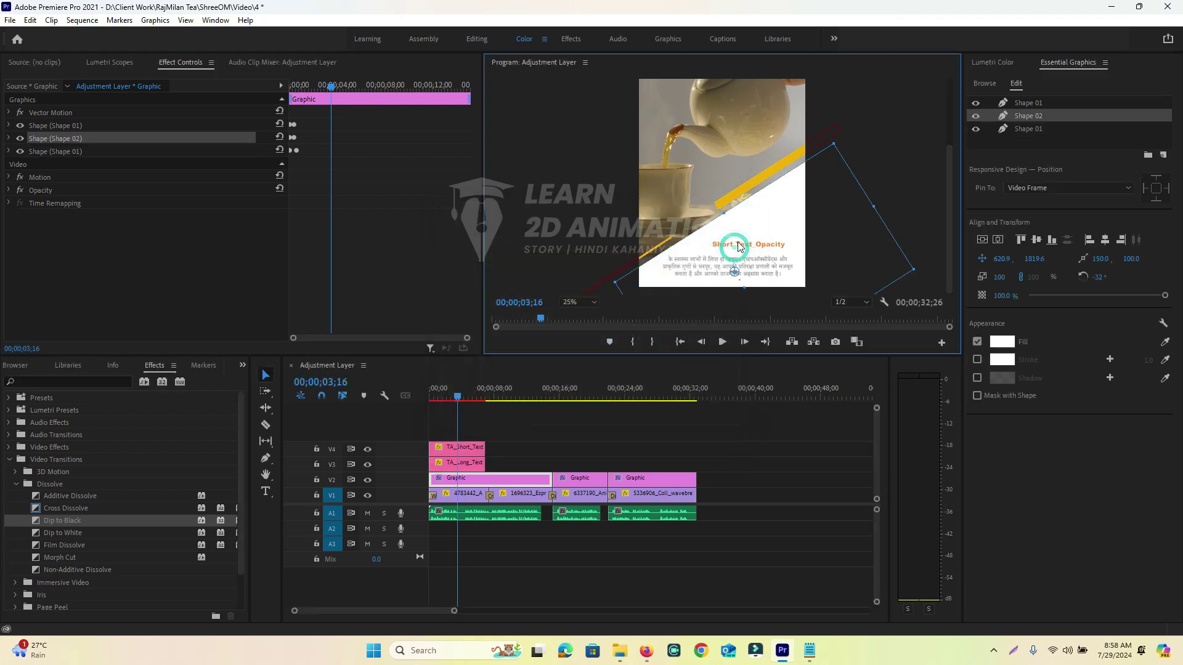
Lock tracks V1 and V2 to protect the footage and the shape graphics.
{"action": "left_click", "coordinate": [318, 495]}
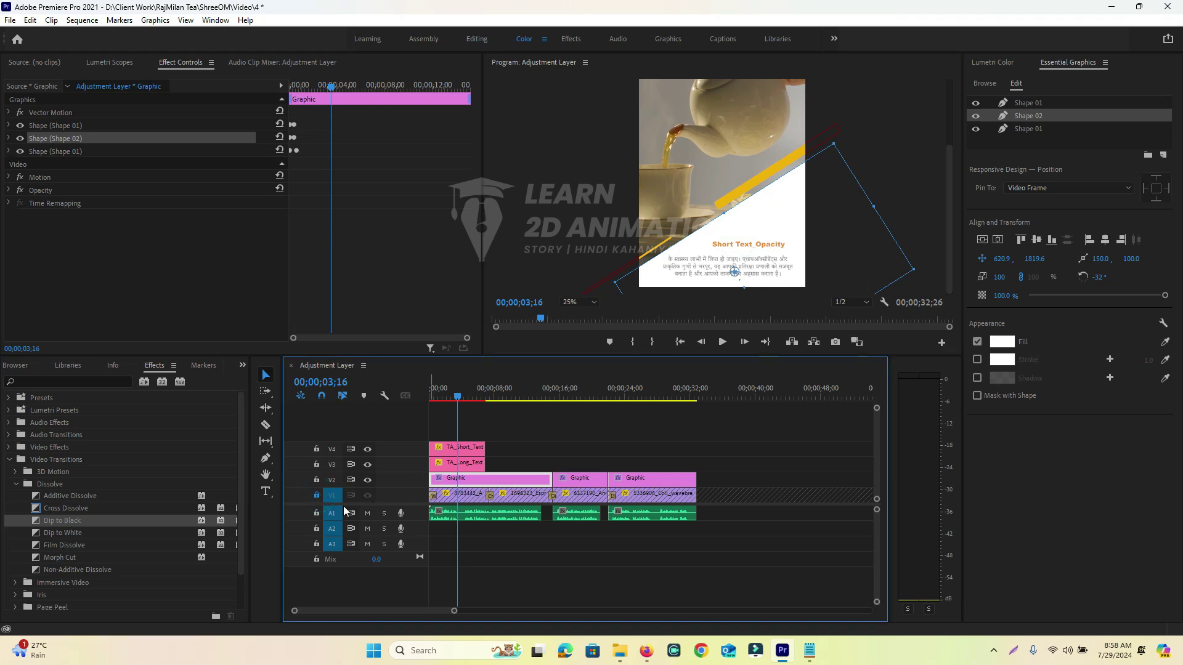
{"action": "left_click", "coordinate": [317, 480]}
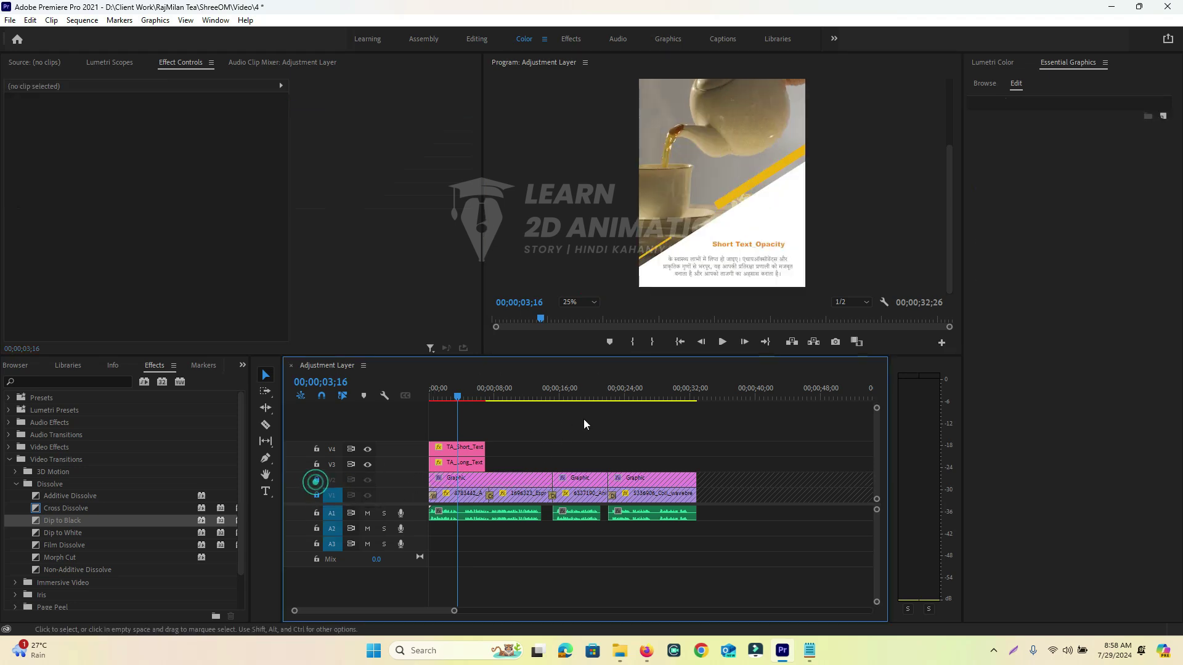
{"action": "left_click", "coordinate": [743, 245]}
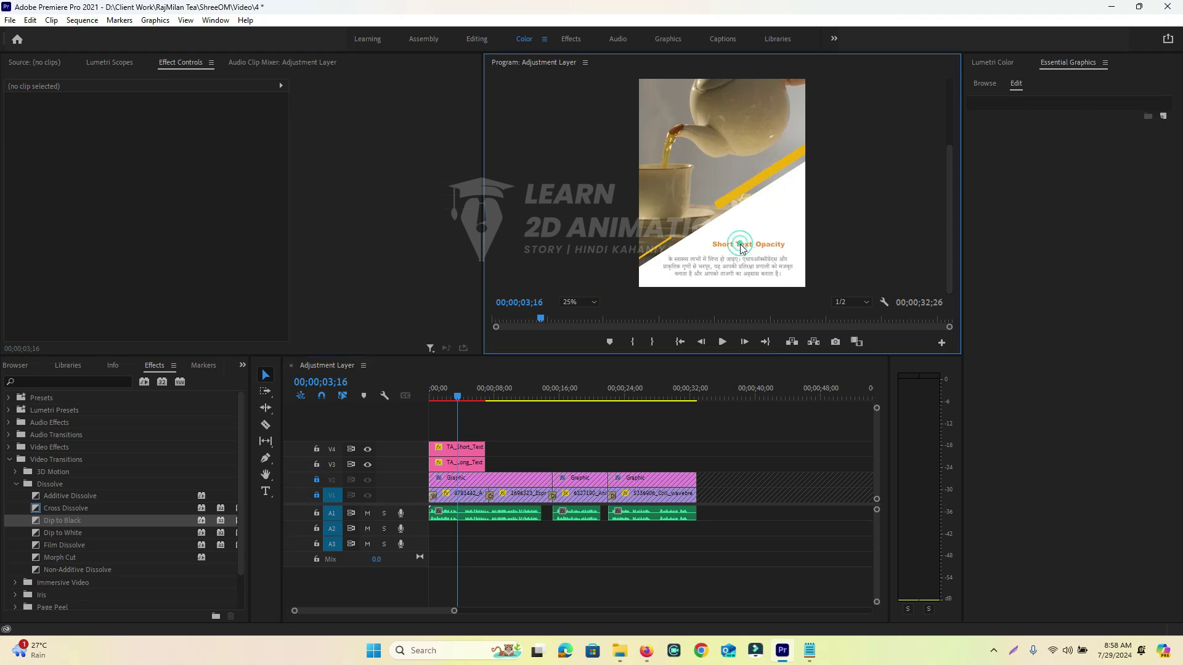
Set the short-text heading's colour to the stripe's yellow, F1B000.
{"action": "left_click", "coordinate": [471, 450]}
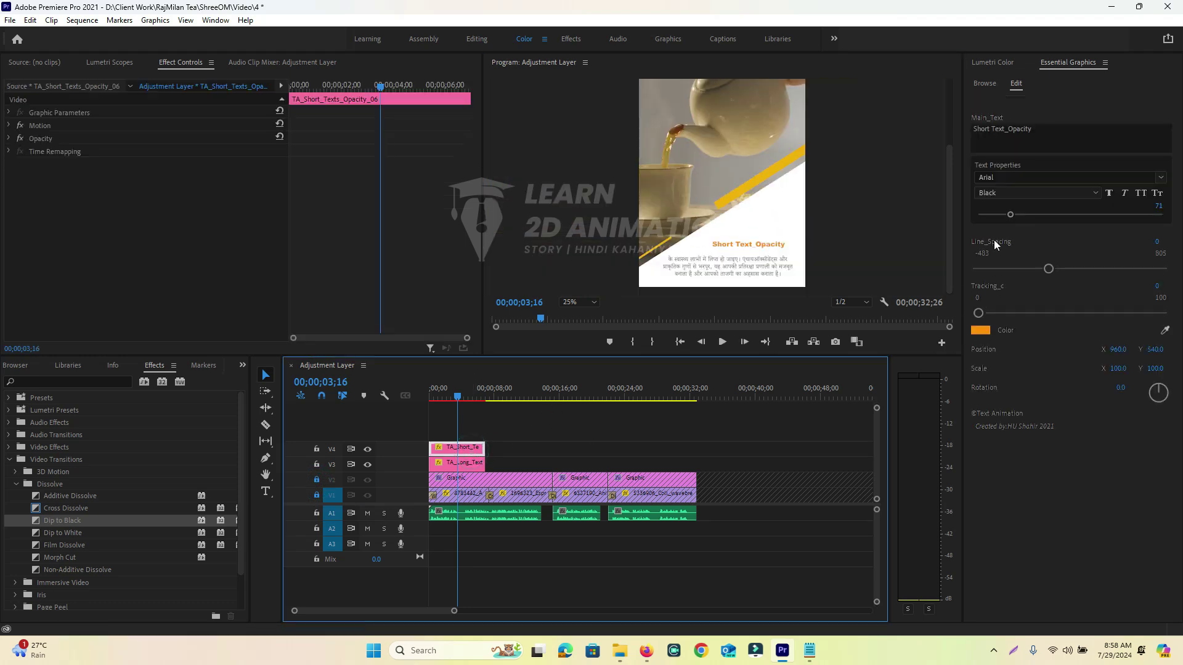
{"action": "left_click", "coordinate": [980, 331]}
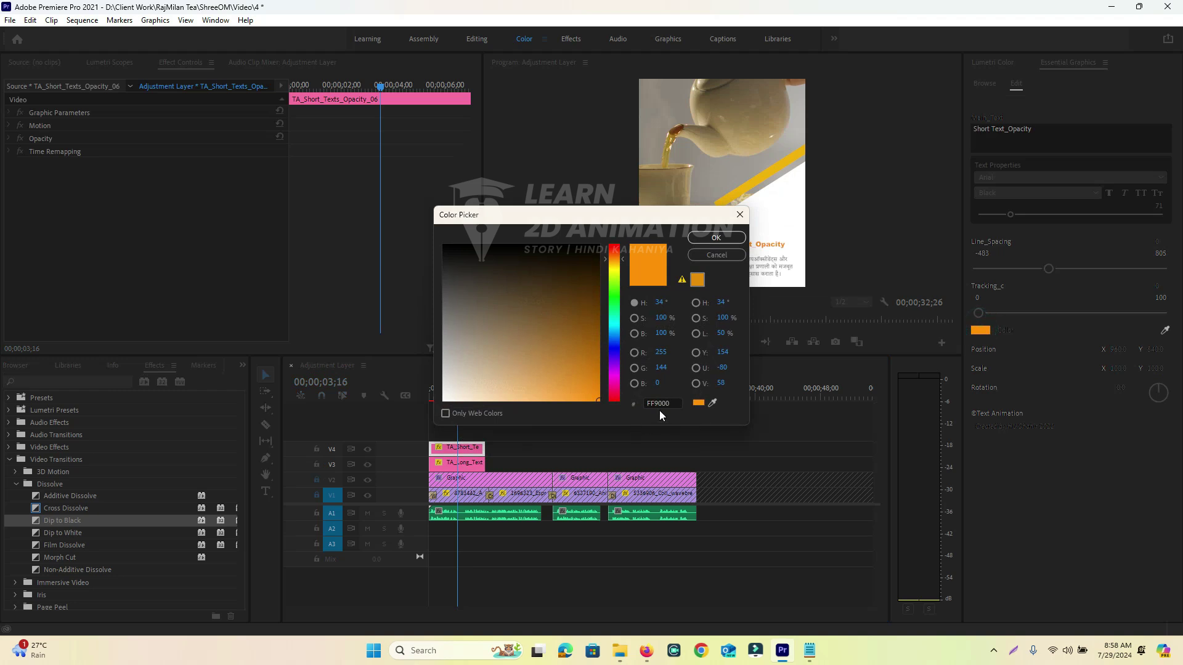
{"action": "double_click", "coordinate": [658, 404]}
{"action": "key", "text": "ctrl+v"}
{"action": "left_click", "coordinate": [716, 238]}
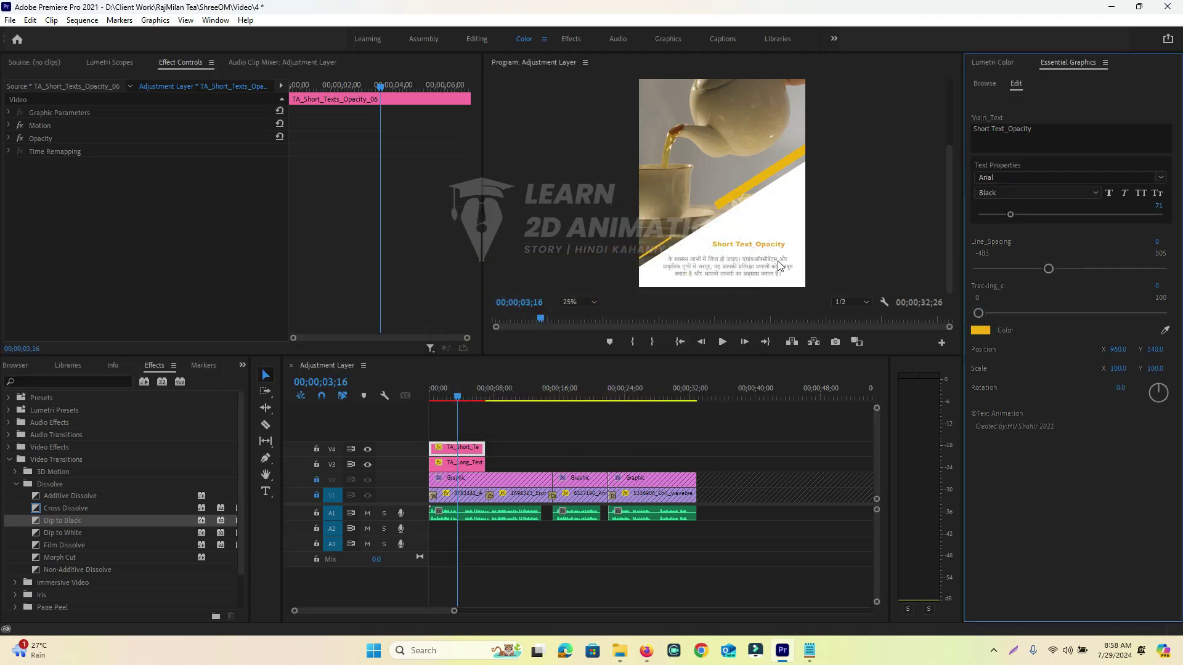
Copy राजमिलन चाय from the script in Notepad and replace the short-text heading's text with it in Premiere Pro.
{"action": "key", "text": "alt+Tab"}
{"action": "left_click", "coordinate": [684, 344]}
{"action": "left_click_drag", "start_coordinate": [705, 274], "coordinate": [652, 276]}
{"action": "key", "text": "ctrl+c"}
{"action": "key", "text": "alt+Tab"}
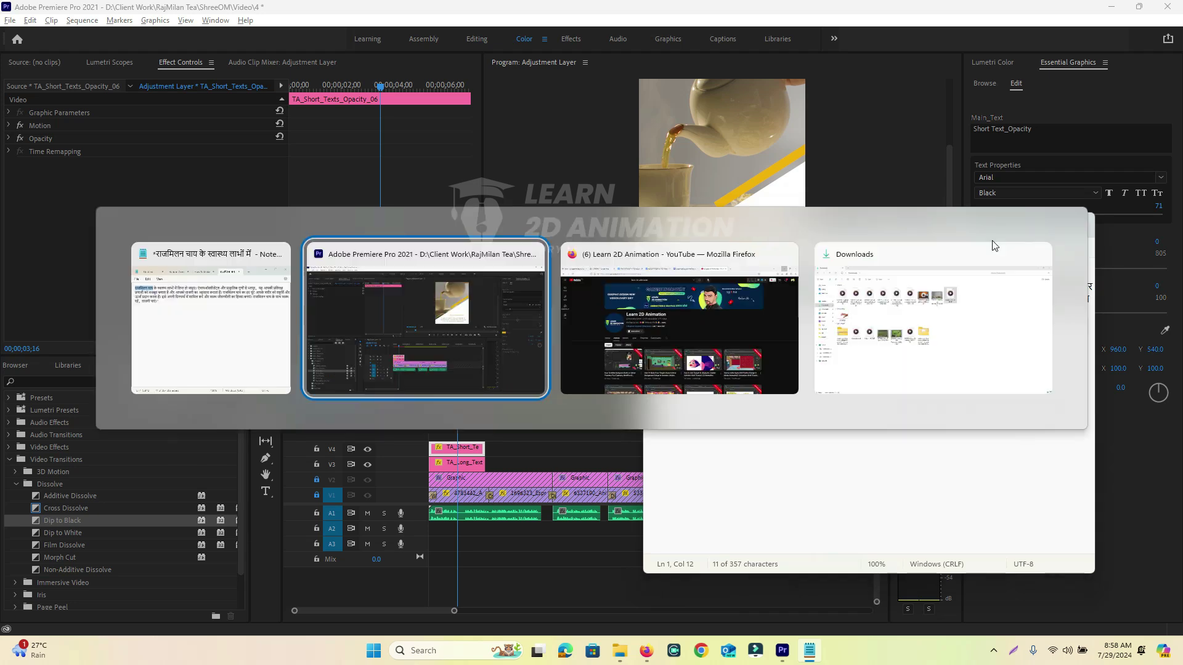
{"action": "left_click", "coordinate": [1034, 131]}
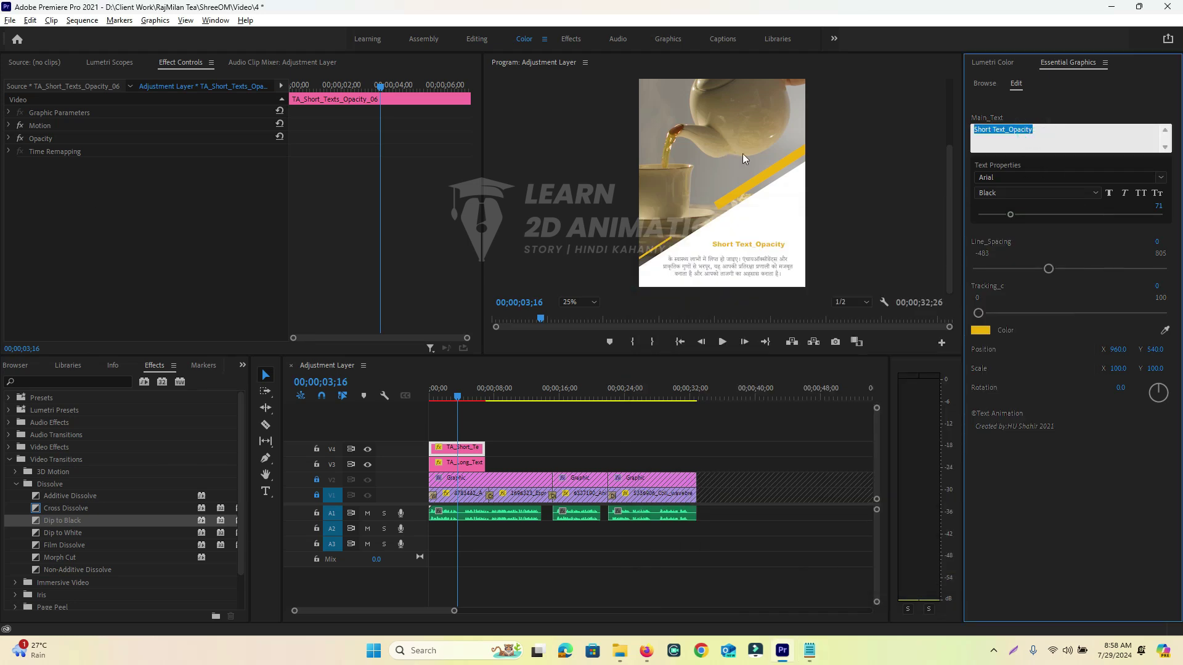
{"action": "key", "text": "ctrl+v"}
{"action": "left_click", "coordinate": [1082, 87]}
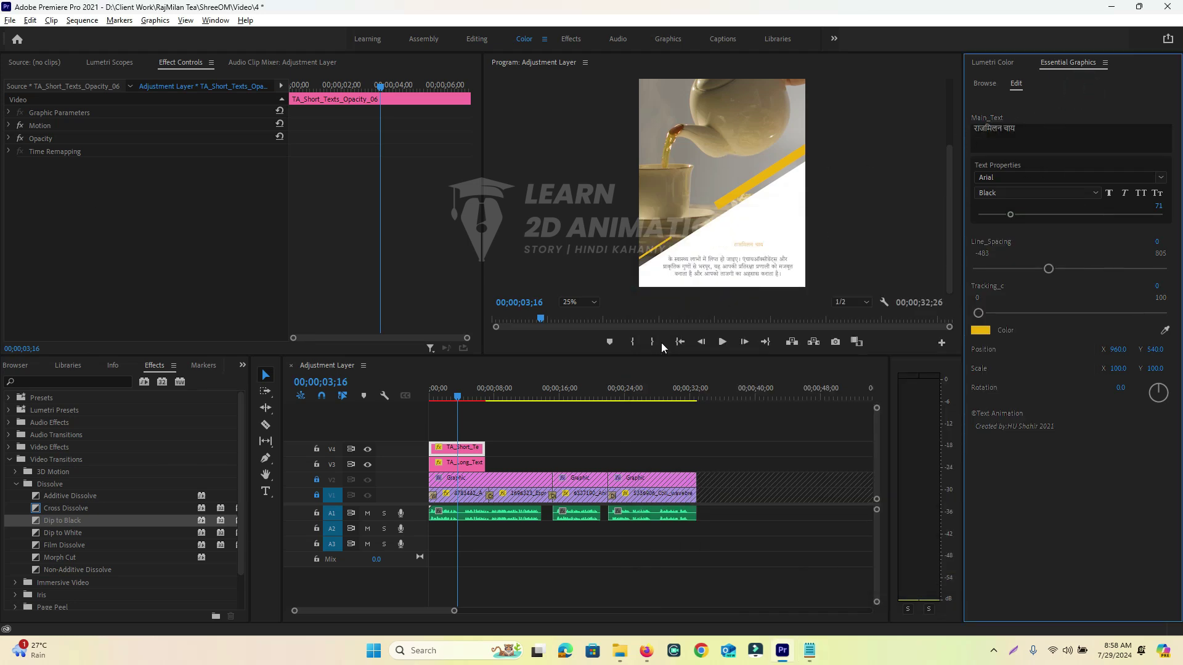
Set the राजमिलन चाय heading's font to Poppins Black.
{"action": "left_click", "coordinate": [1019, 130]}
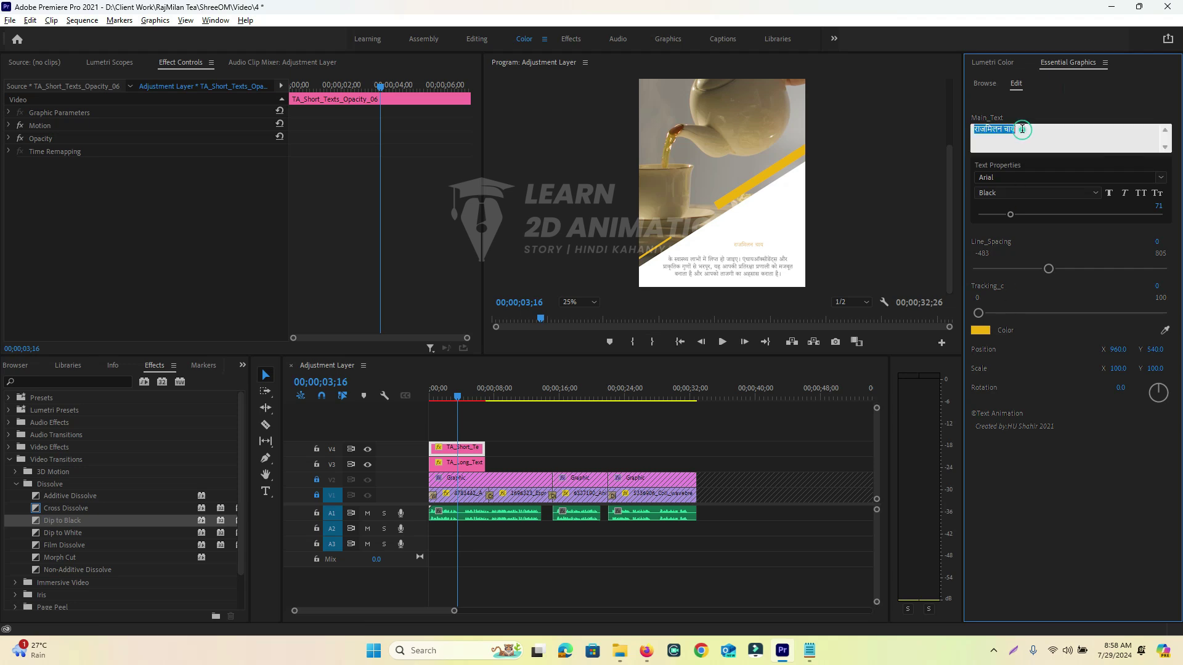
{"action": "left_click", "coordinate": [1009, 177]}
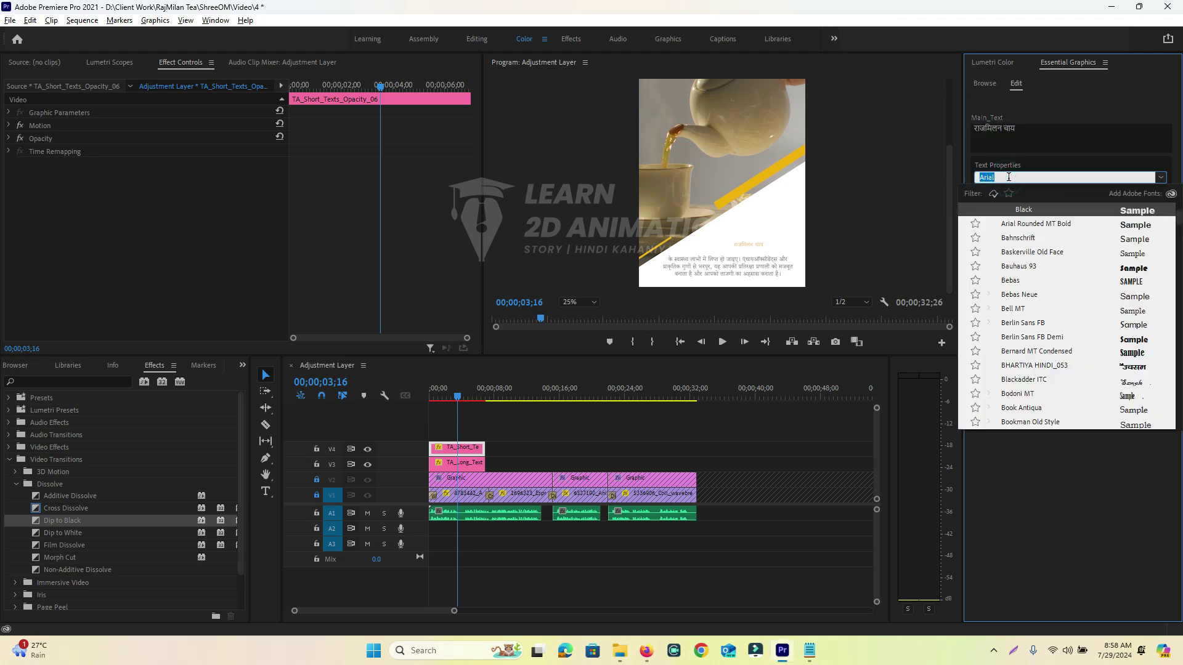
{"action": "type", "text": "po"}
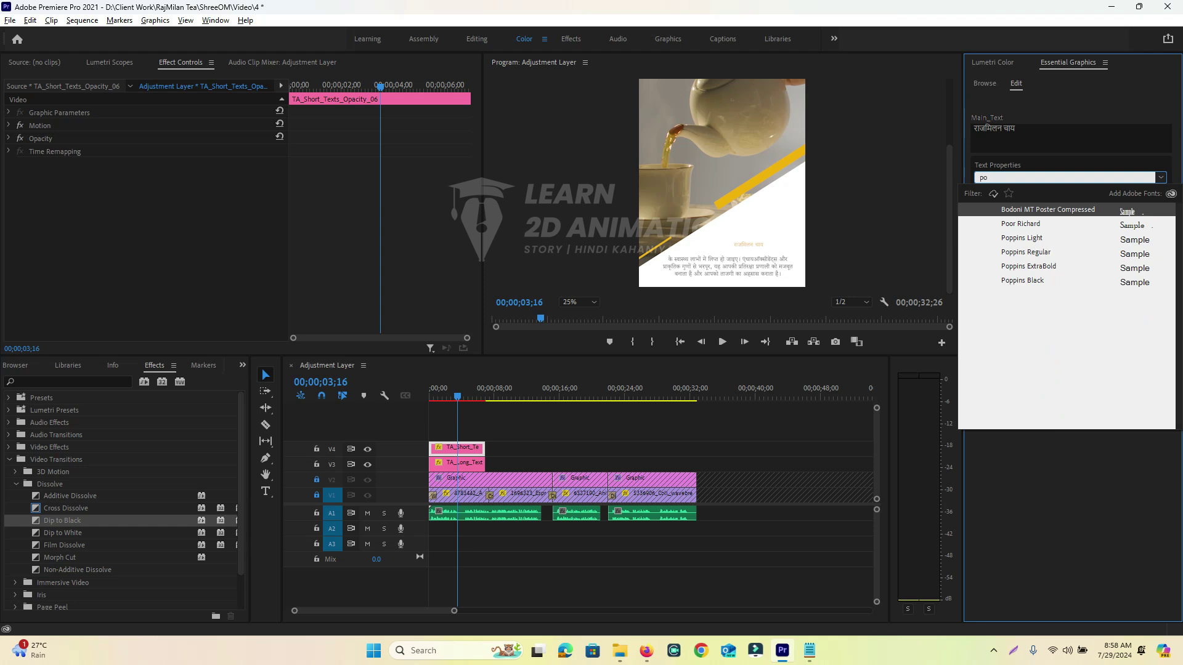
{"action": "left_click", "coordinate": [1024, 282]}
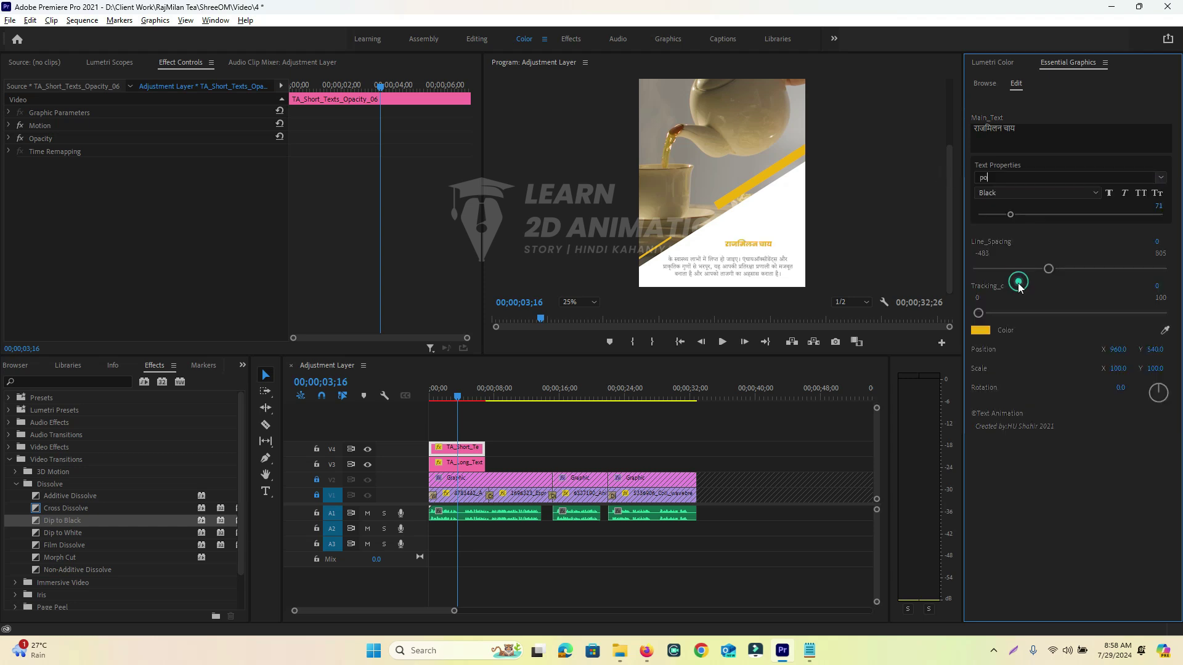
Set the Hindi paragraph's font to Poppins Regular.
{"action": "left_click", "coordinate": [727, 265]}
{"action": "left_click", "coordinate": [1018, 177]}
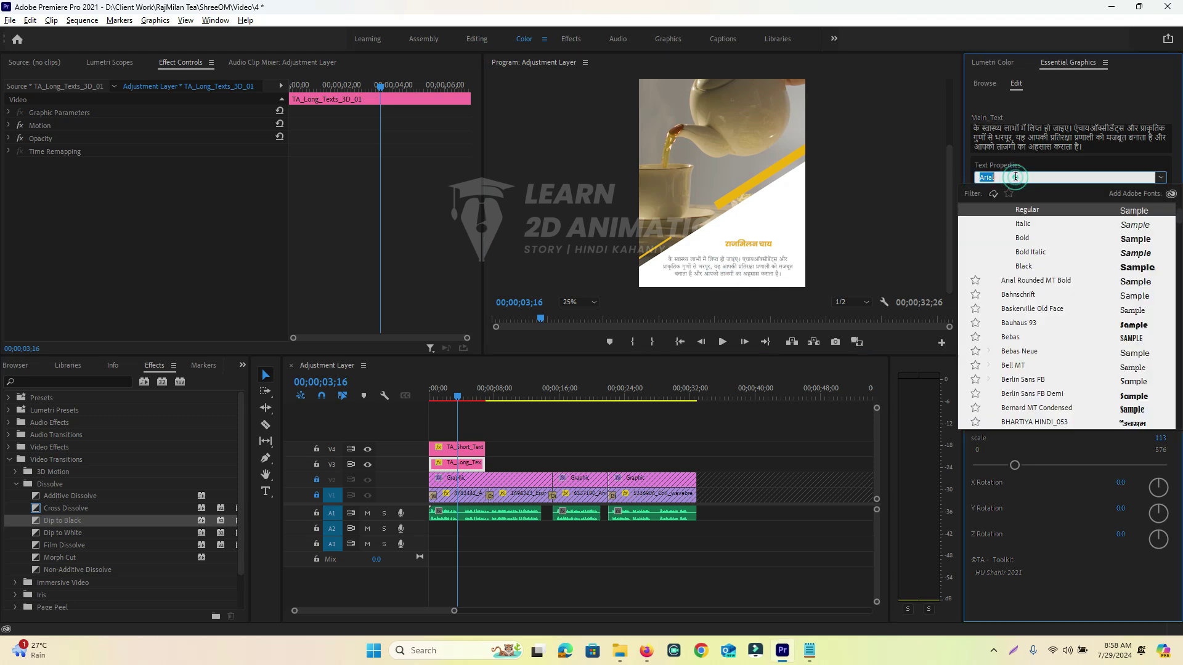
{"action": "type", "text": "po"}
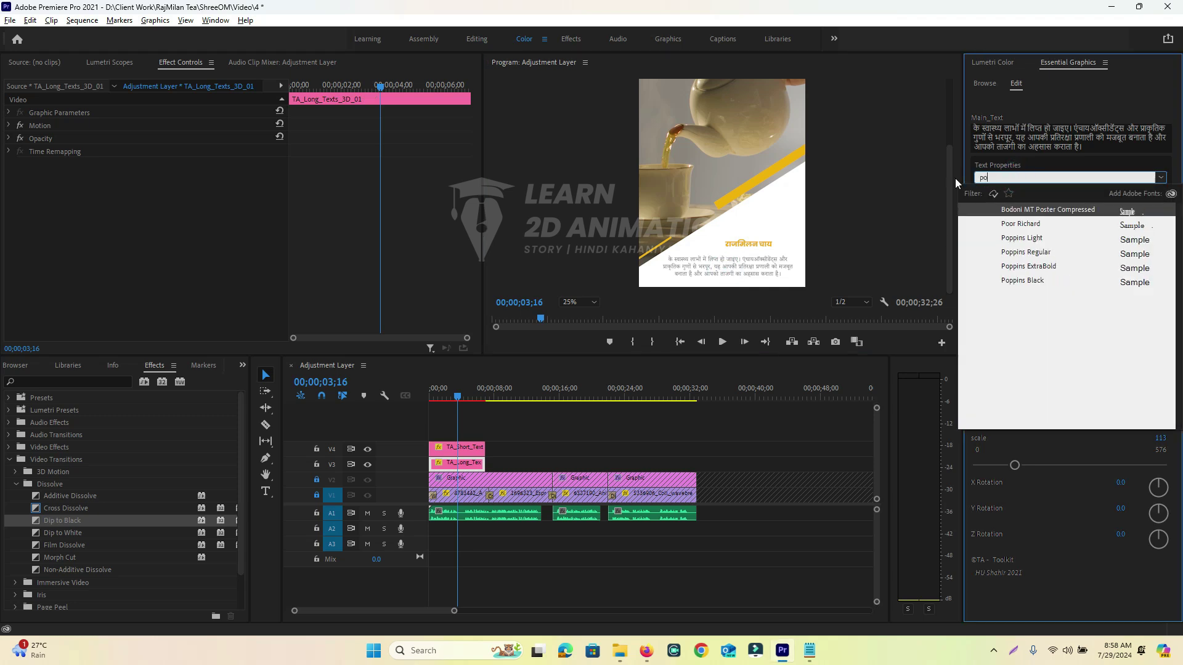
{"action": "left_click", "coordinate": [1029, 253]}
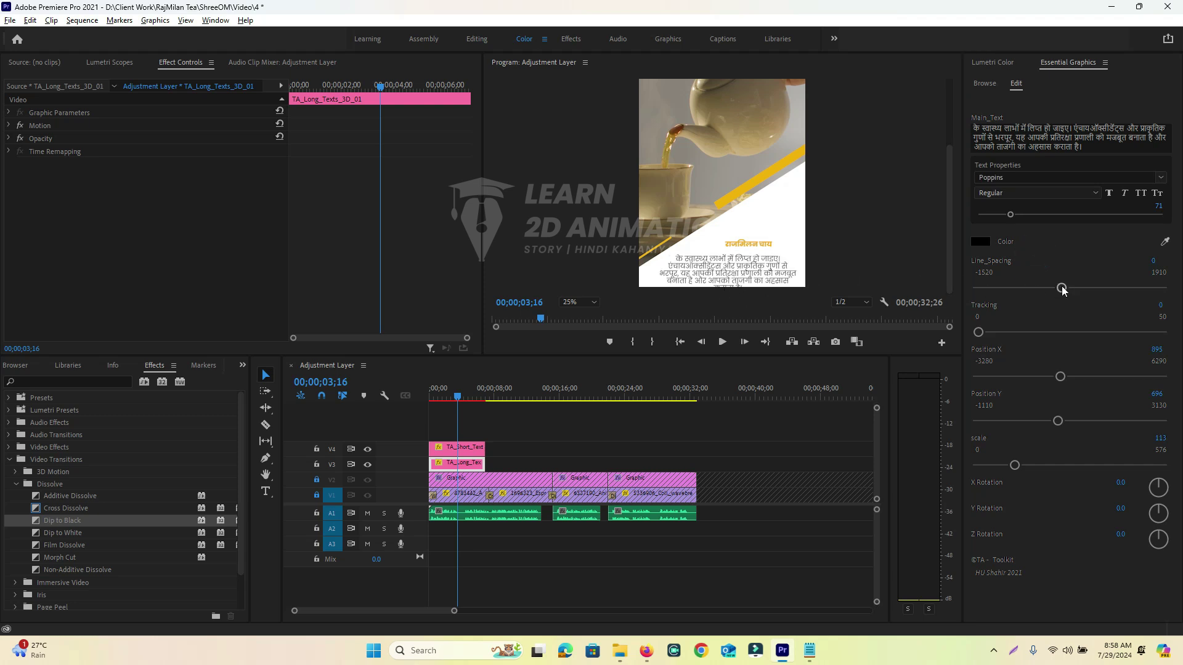
Reduce the Hindi paragraph's font size to 46 so it fits the white area.
{"action": "mouse_move", "coordinate": [1011, 215]}
{"action": "left_mouse_down"}
{"action": "mouse_move", "coordinate": [991, 215]}
{"action": "mouse_move", "coordinate": [981, 231]}
{"action": "mouse_move", "coordinate": [992, 230]}
{"action": "left_mouse_up"}
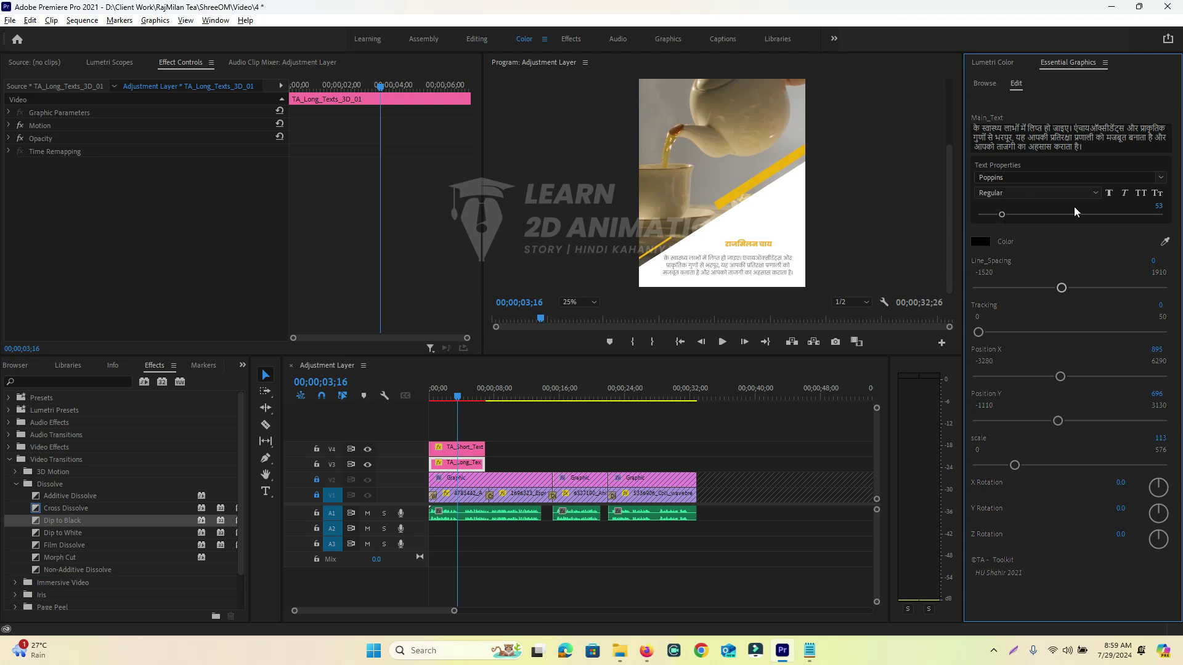
{"action": "left_click", "coordinate": [1159, 206]}
{"action": "type", "text": "50"}
{"action": "key", "text": "Return"}
{"action": "left_click", "coordinate": [1158, 206]}
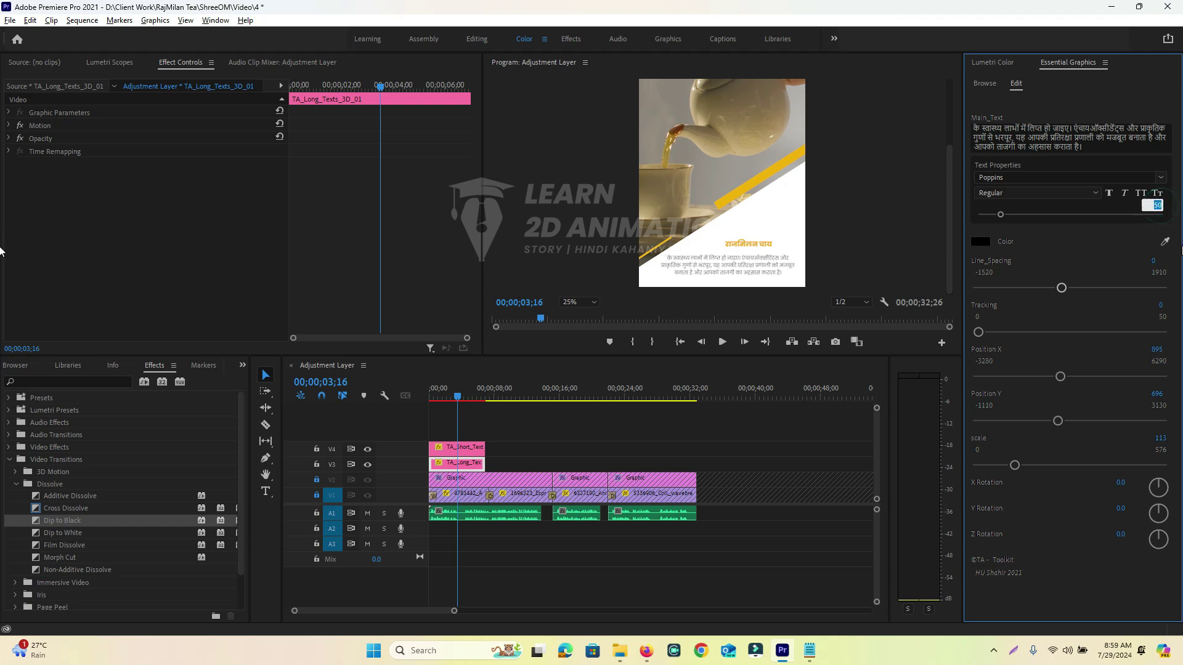
{"action": "key", "text": "Return"}
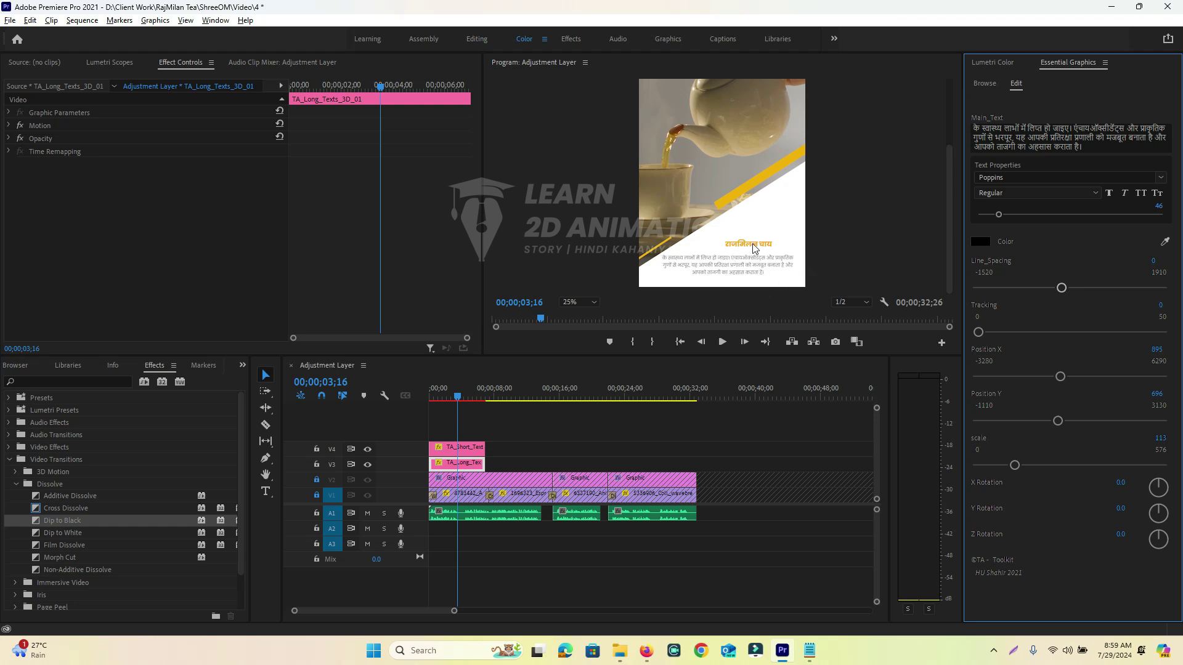
Increase the राजमिलन चाय heading's font size to 118 and reposition it just above the paragraph.
{"action": "left_click", "coordinate": [462, 447]}
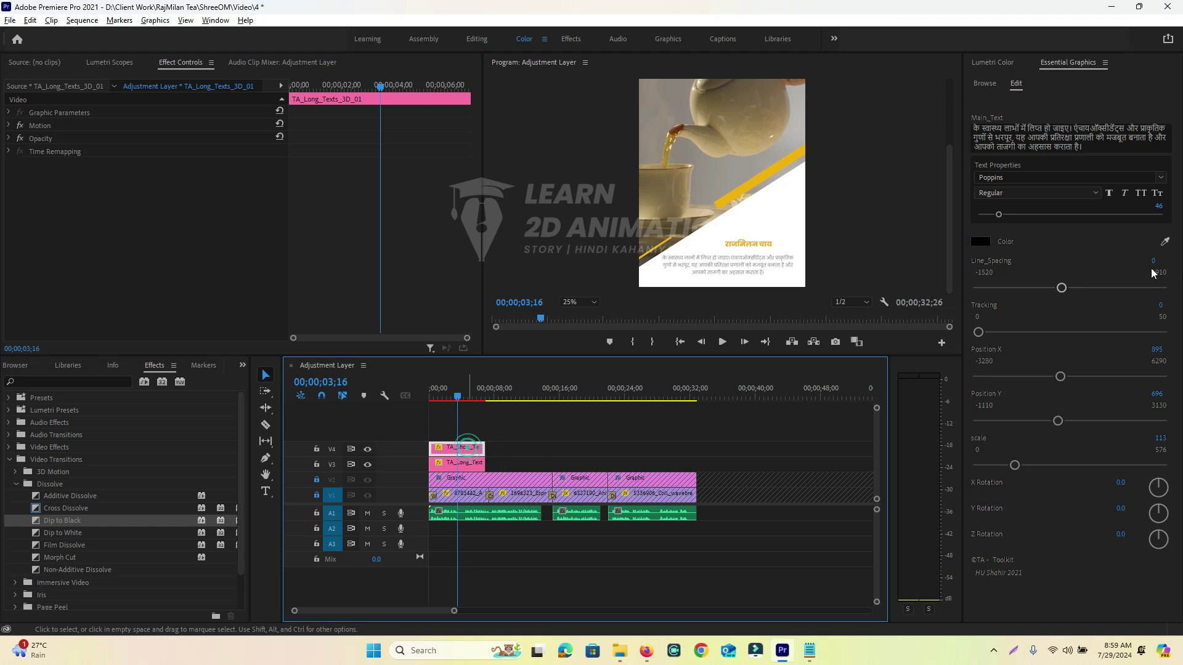
{"action": "left_click_drag", "start_coordinate": [1011, 216], "coordinate": [1032, 215]}
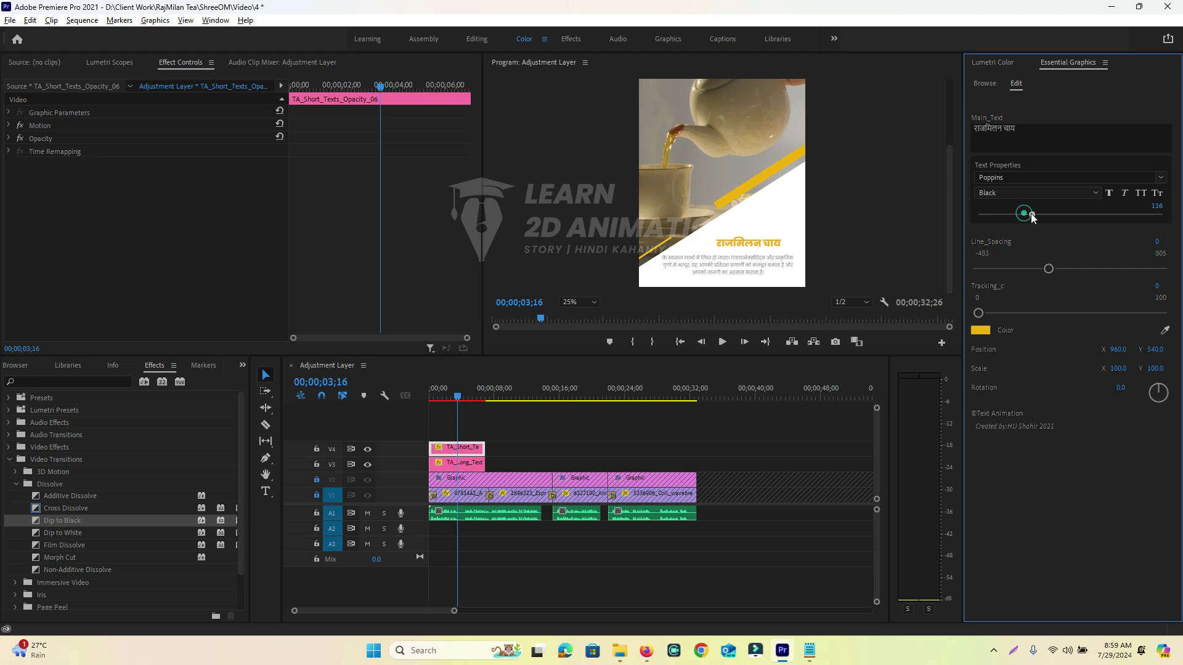
{"action": "left_click", "coordinate": [779, 249]}
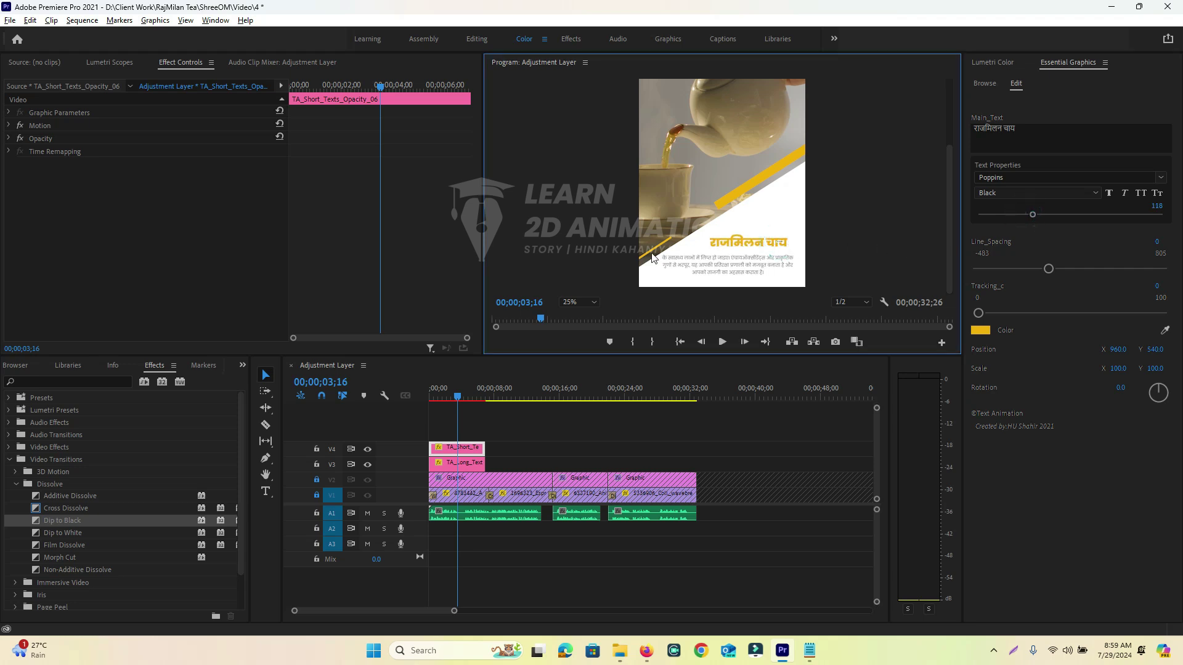
{"action": "left_click", "coordinate": [55, 129]}
{"action": "left_click_drag", "start_coordinate": [779, 245], "coordinate": [786, 244]}
{"action": "left_click", "coordinate": [925, 218]}
Move the playhead to 00;00;02;24 and set the Hindi paragraph's font style to ExtraBold.
{"action": "left_click_drag", "start_coordinate": [459, 400], "coordinate": [418, 403]}
{"action": "left_click", "coordinate": [453, 390]}
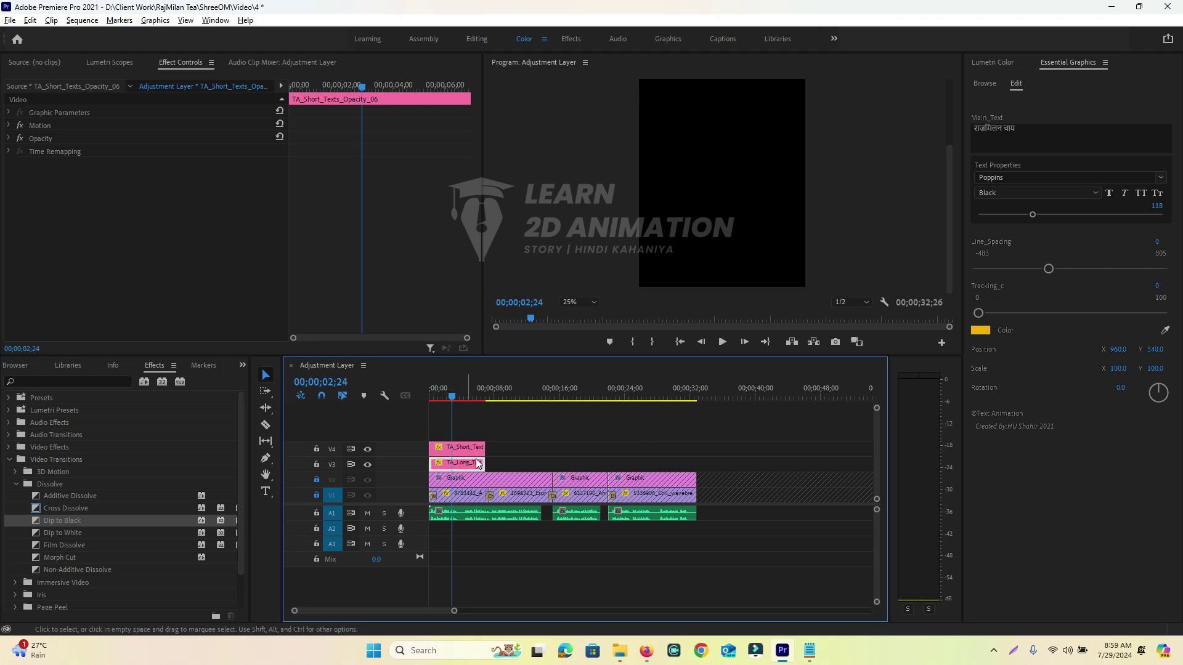
{"action": "left_click", "coordinate": [468, 465]}
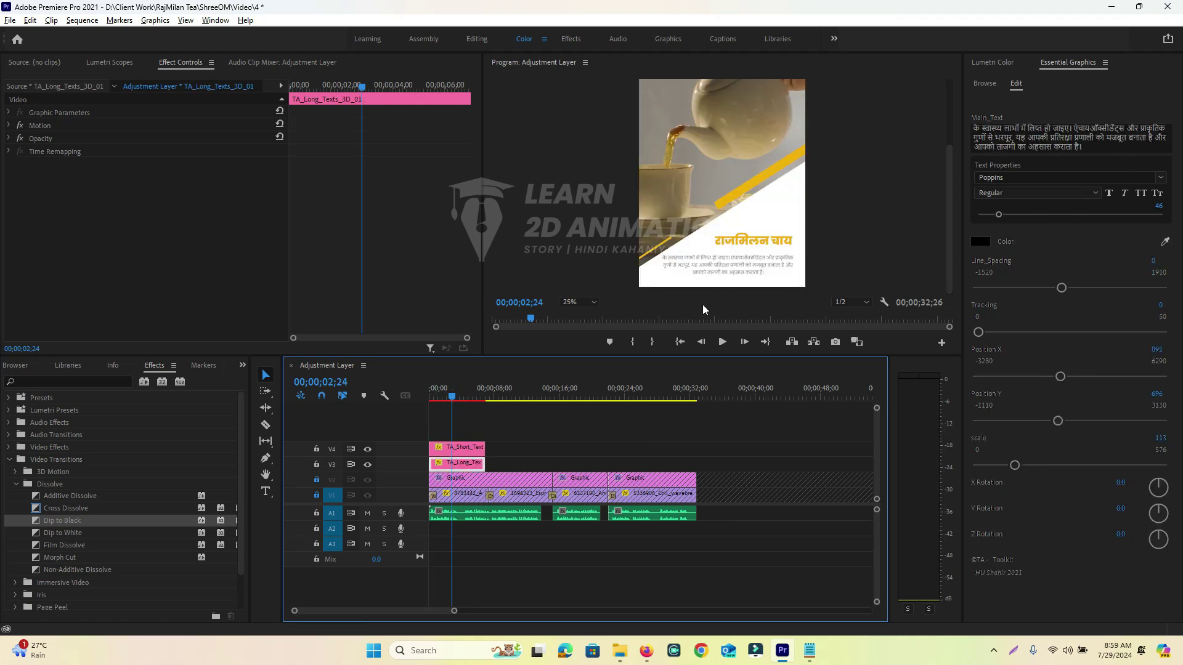
{"action": "left_click", "coordinate": [1084, 197]}
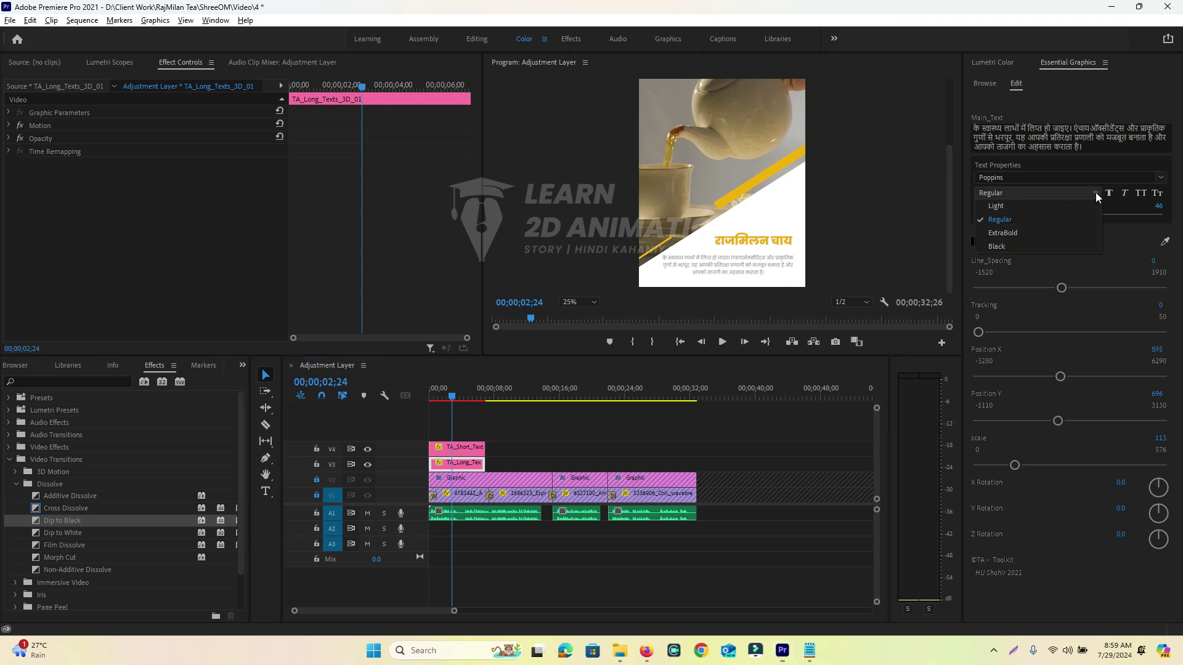
{"action": "left_click", "coordinate": [1022, 235]}
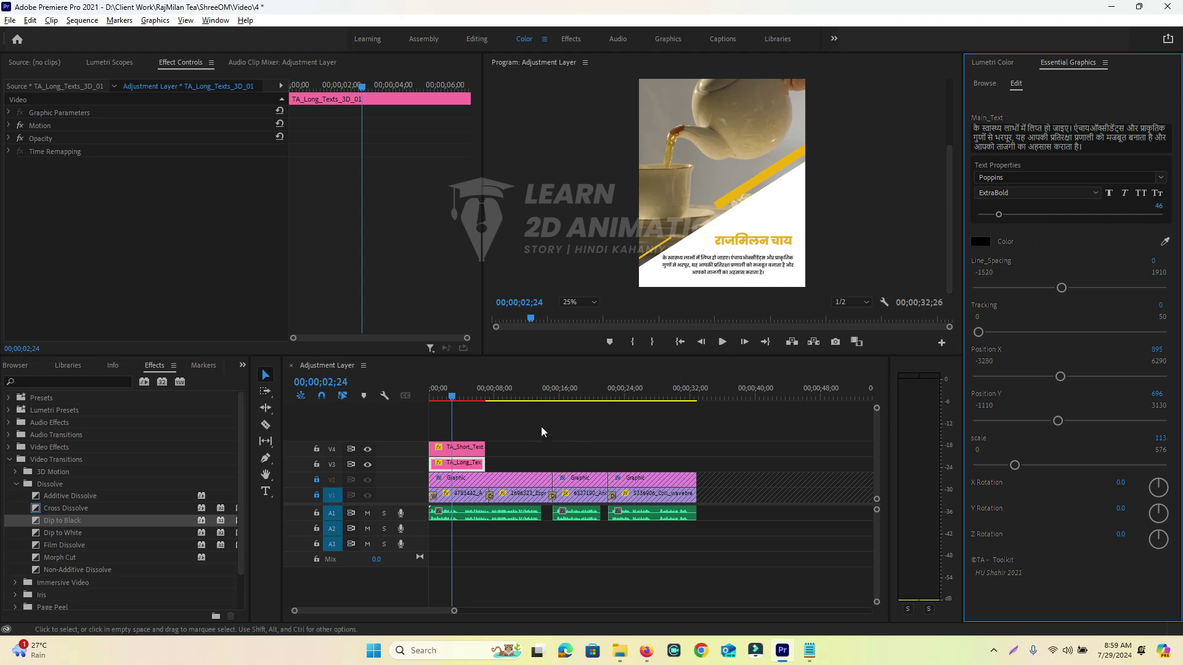
Extend the heading and paragraph clips to the first graphic's end, and place copies of both over the second graphic.
{"action": "left_click_drag", "start_coordinate": [502, 430], "coordinate": [631, 462]}
{"action": "left_click", "coordinate": [640, 444]}
{"action": "left_click_drag", "start_coordinate": [484, 447], "coordinate": [552, 447]}
{"action": "left_click_drag", "start_coordinate": [487, 464], "coordinate": [576, 459]}
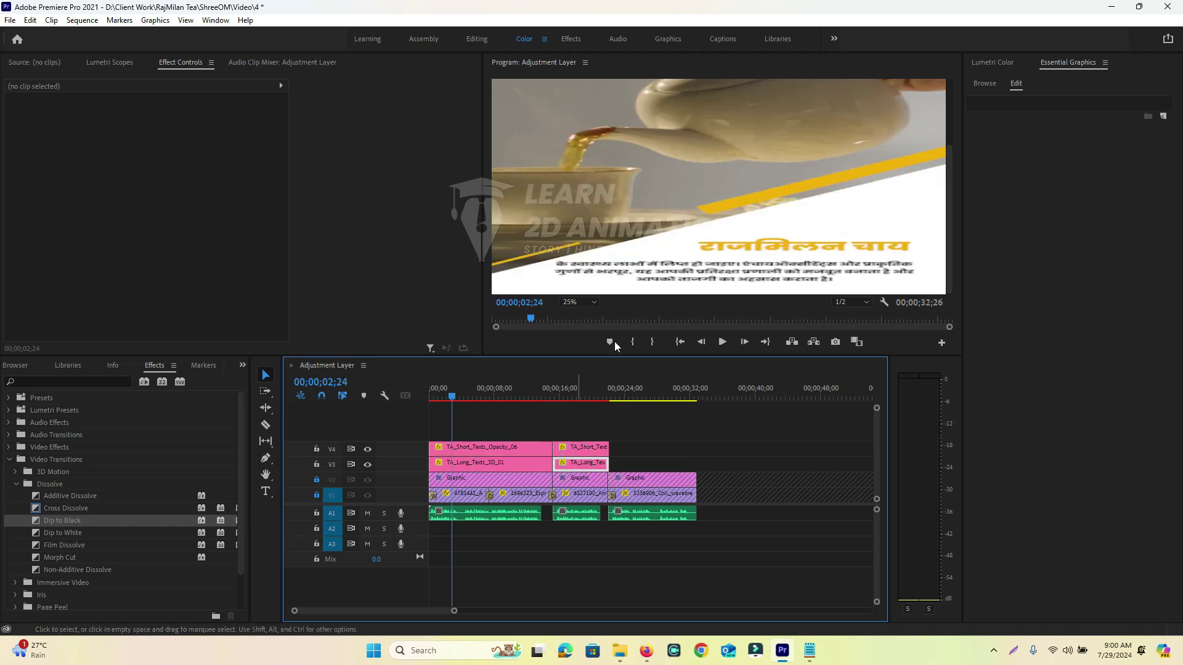
Open the Hindi script in Notepad and play the second section to match its narration to the script.
{"action": "left_click", "coordinate": [808, 650]}
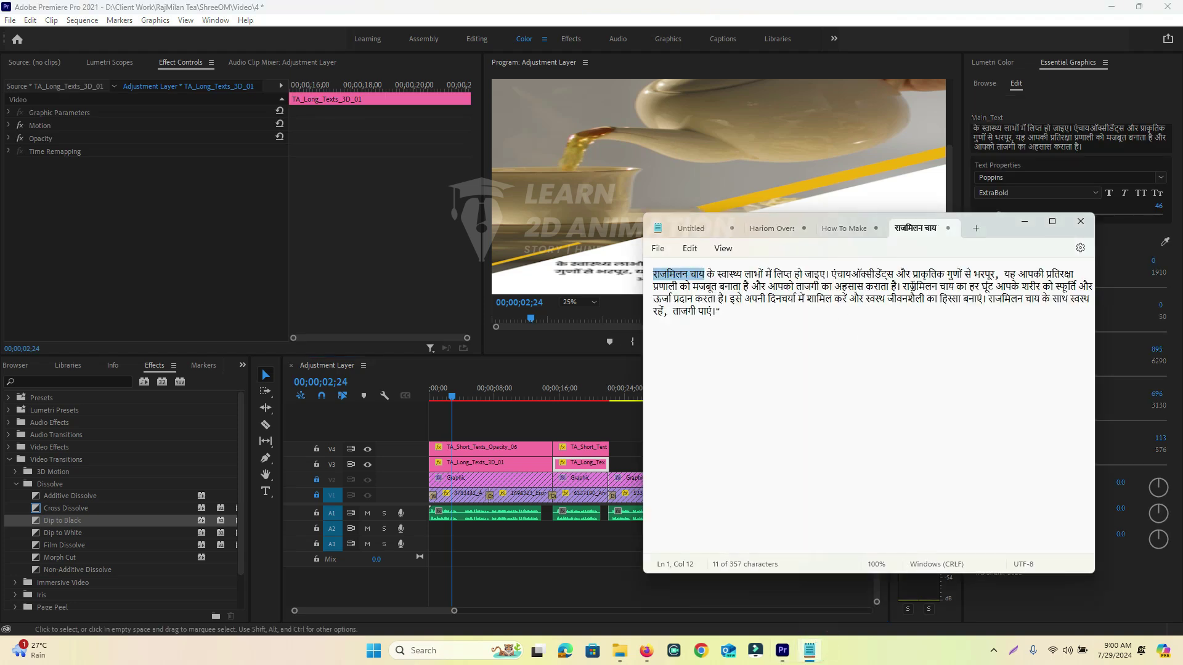
{"action": "left_click_drag", "start_coordinate": [957, 287], "coordinate": [849, 307]}
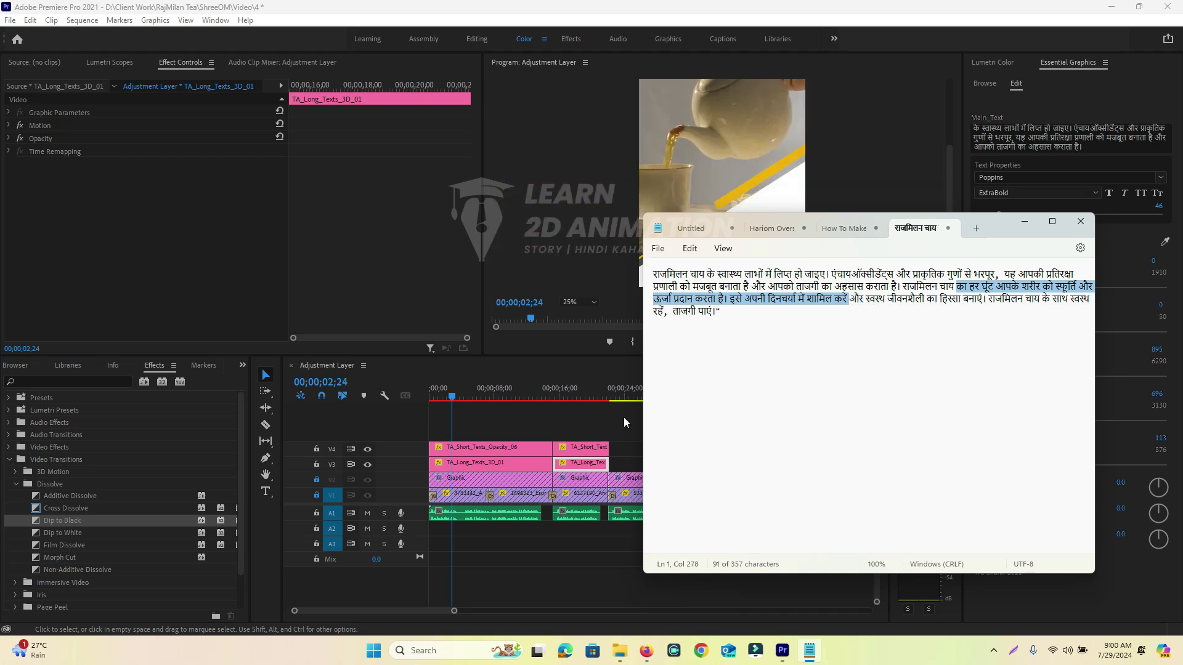
{"action": "left_click", "coordinate": [618, 407]}
{"action": "left_click", "coordinate": [563, 397]}
{"action": "left_click", "coordinate": [564, 398]}
{"action": "key", "text": "space"}
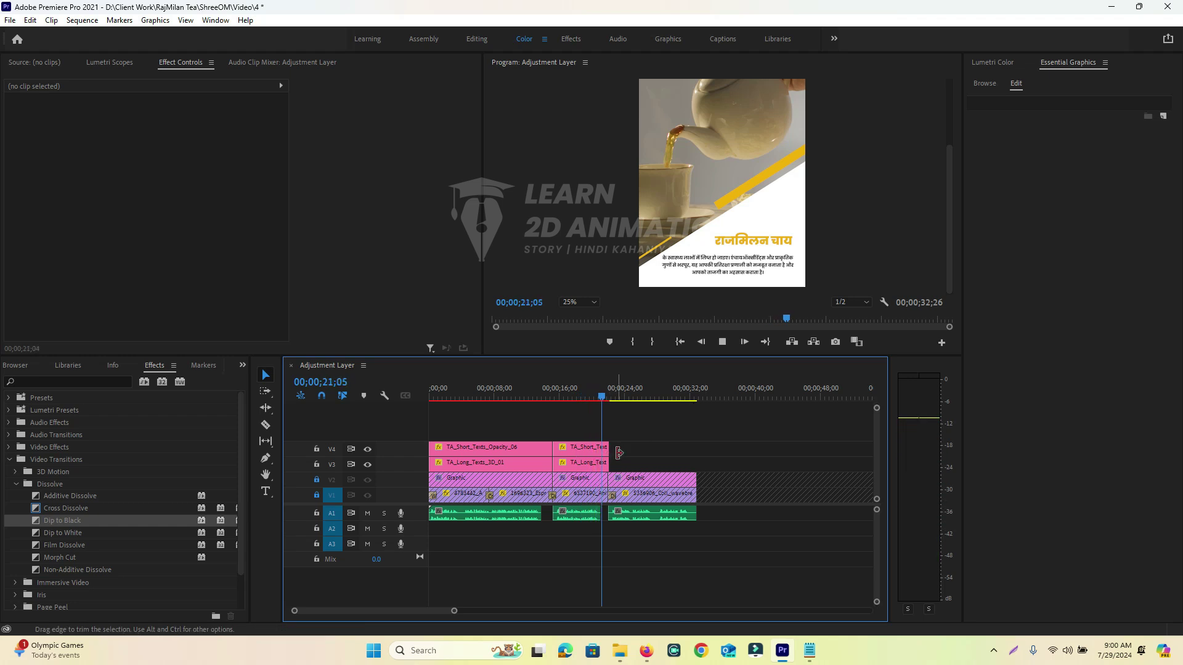
Copy the script sentence "का हर घूंट आपके शरीर को स्फूर्ति और ऊर्जा प्रदान करता है।" in Notepad.
{"action": "key", "text": "alt+Tab"}
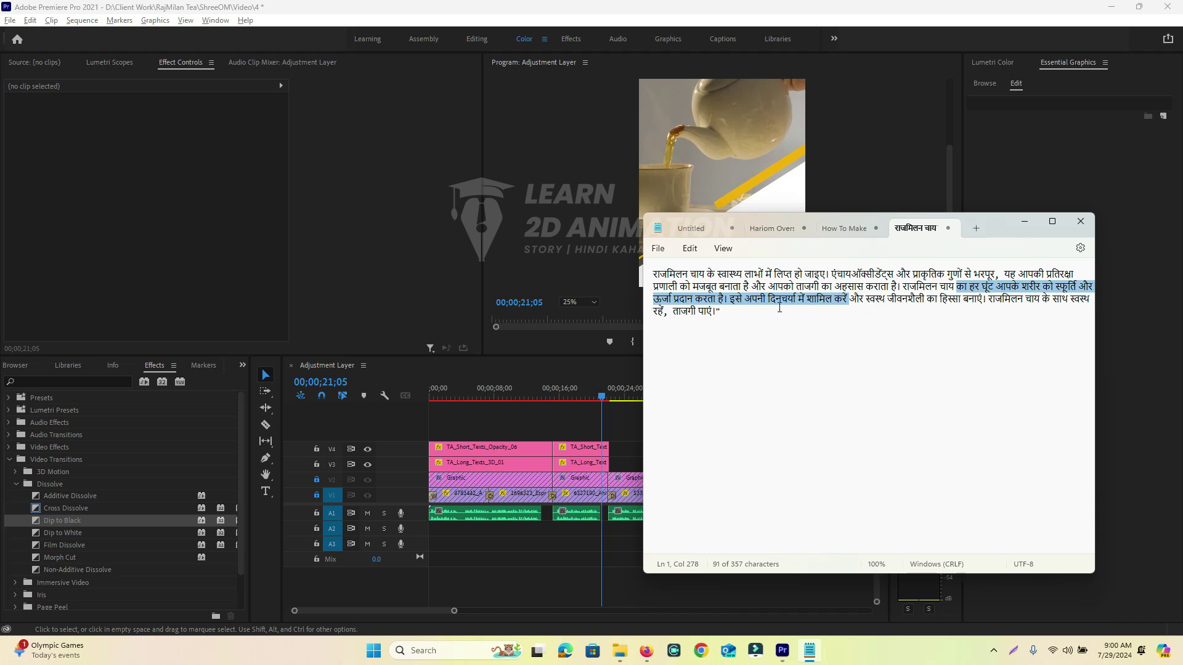
{"action": "left_click", "coordinate": [732, 300]}
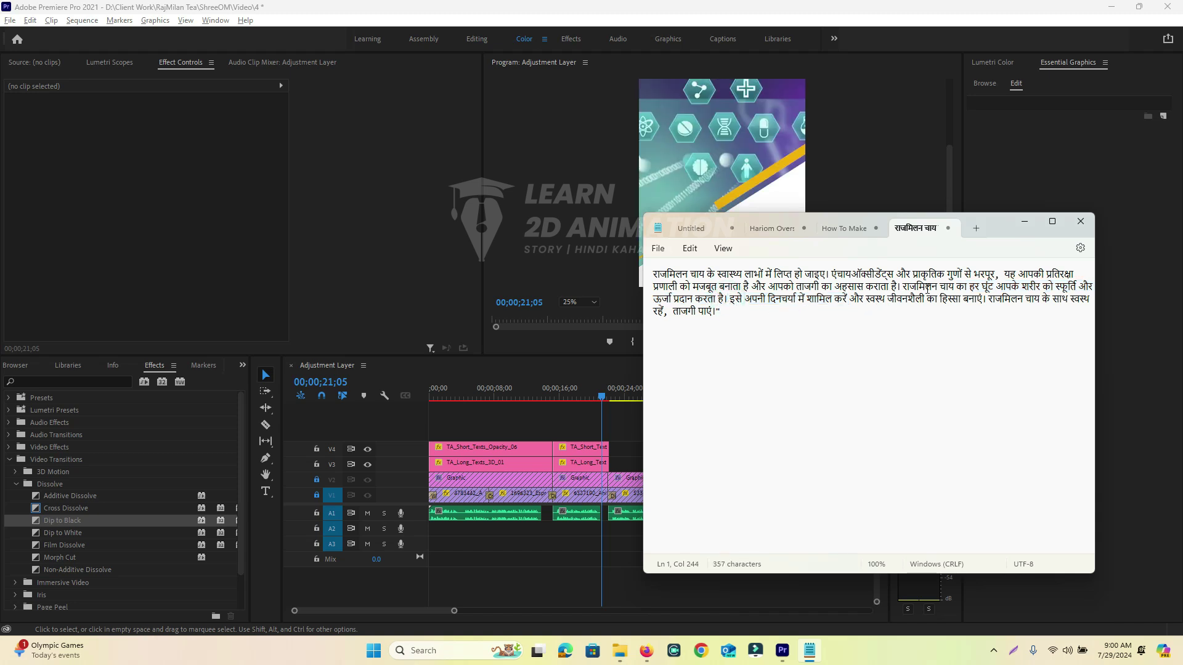
{"action": "left_click_drag", "start_coordinate": [959, 287], "coordinate": [731, 300]}
{"action": "key", "text": "ctrl+c"}
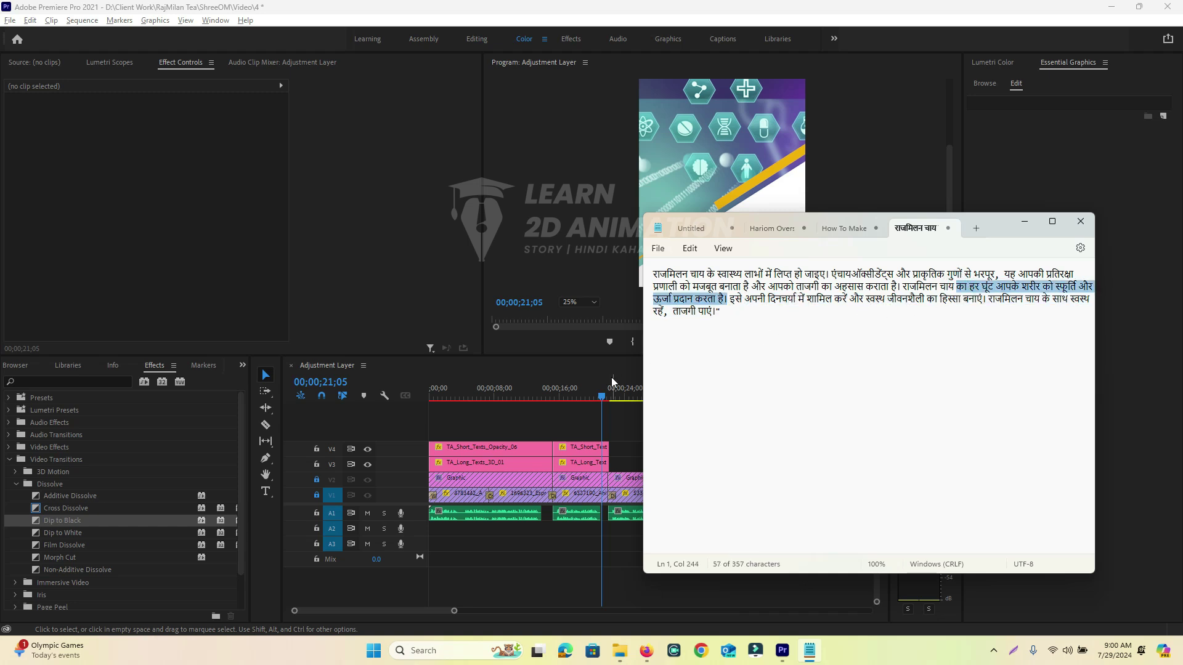
Replace the text of the paragraph clip over the second graphic with the copied sentence.
{"action": "left_click", "coordinate": [582, 460]}
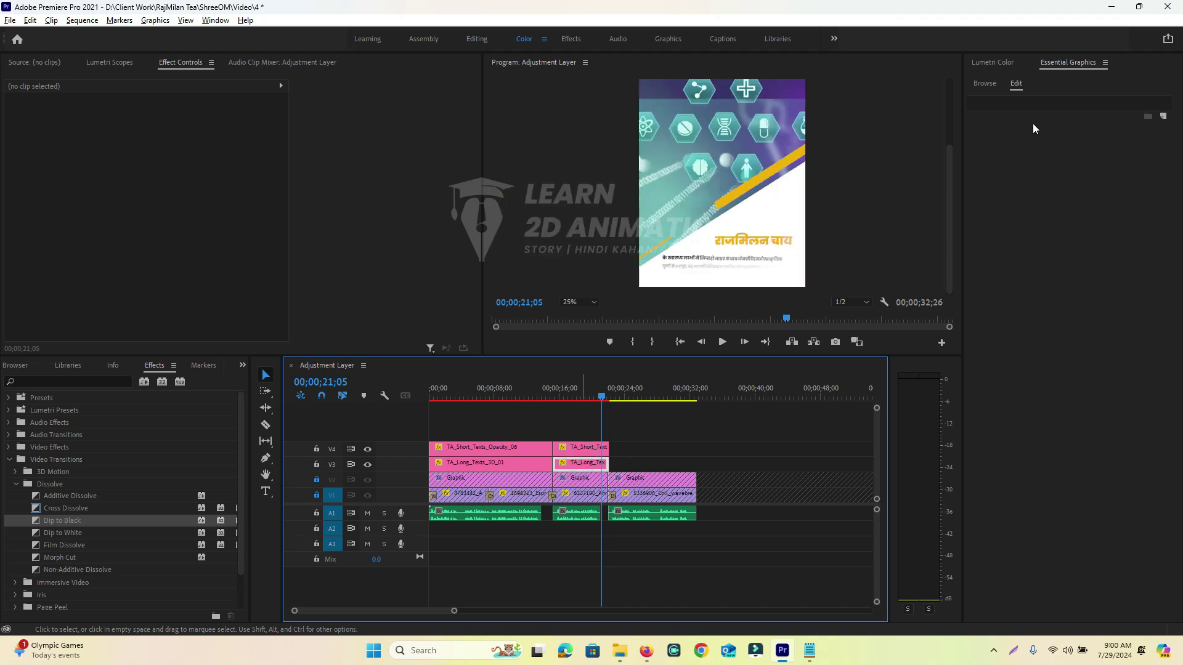
{"action": "left_click", "coordinate": [1035, 138]}
{"action": "key", "text": "ctrl+a"}
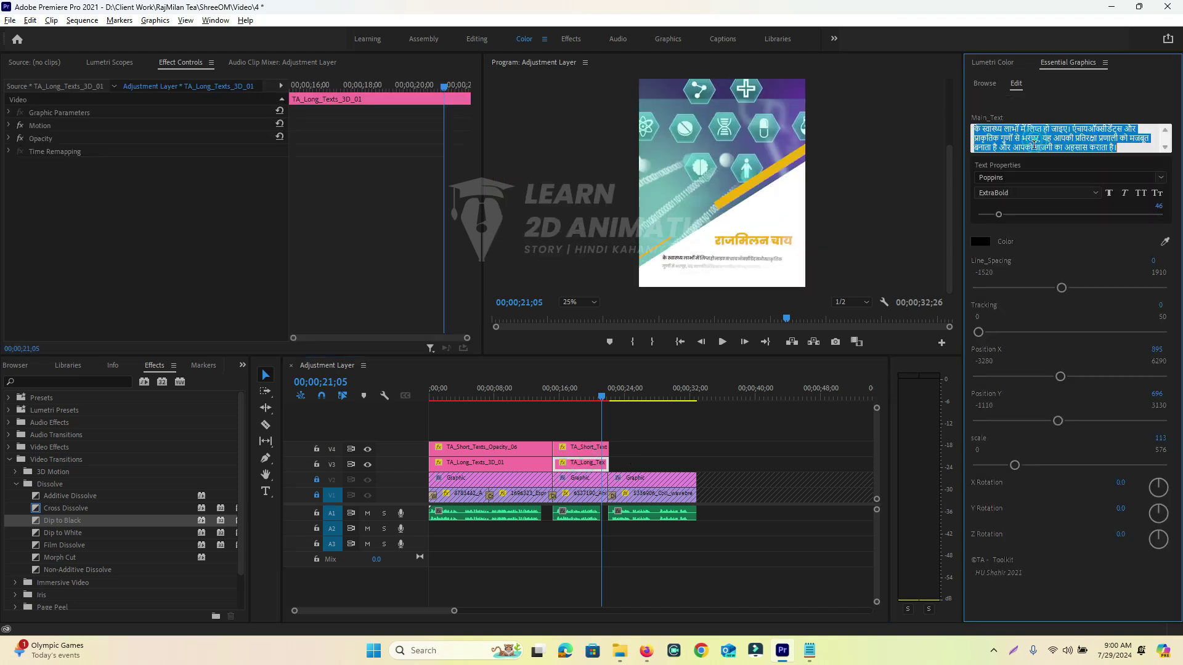
{"action": "key", "text": "ctrl+v"}
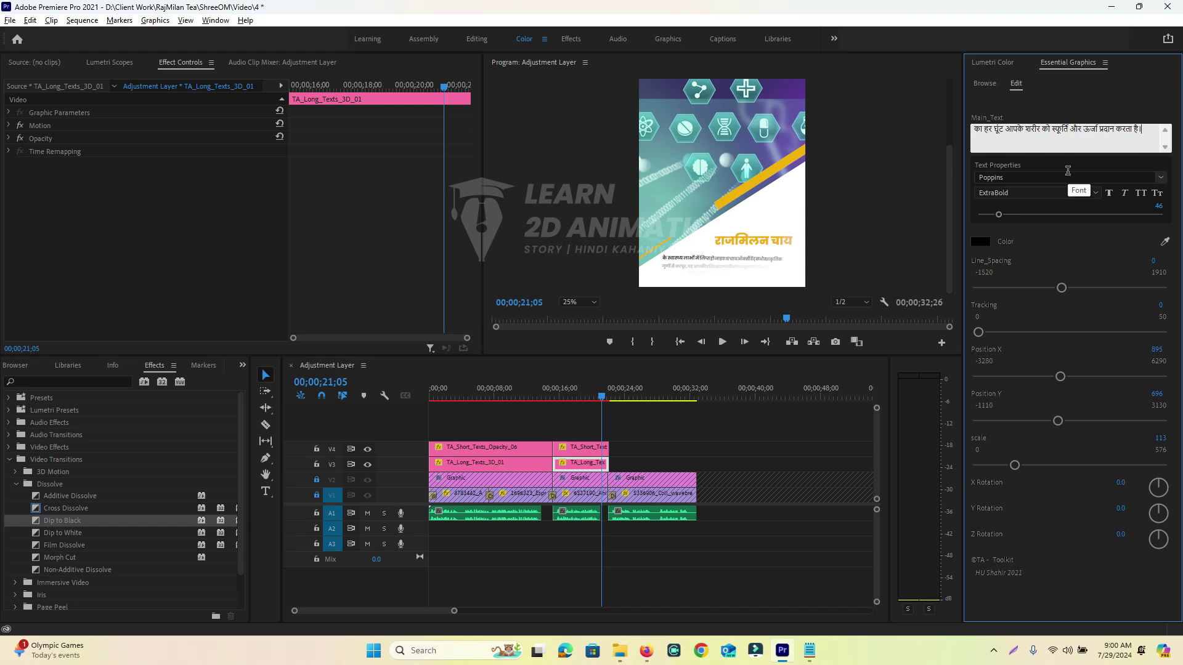
{"action": "left_click", "coordinate": [1092, 98]}
At 00;00;19;15, set the second paragraph's font size to 87 and its line spacing to 51.
{"action": "left_click_drag", "start_coordinate": [602, 398], "coordinate": [590, 407]}
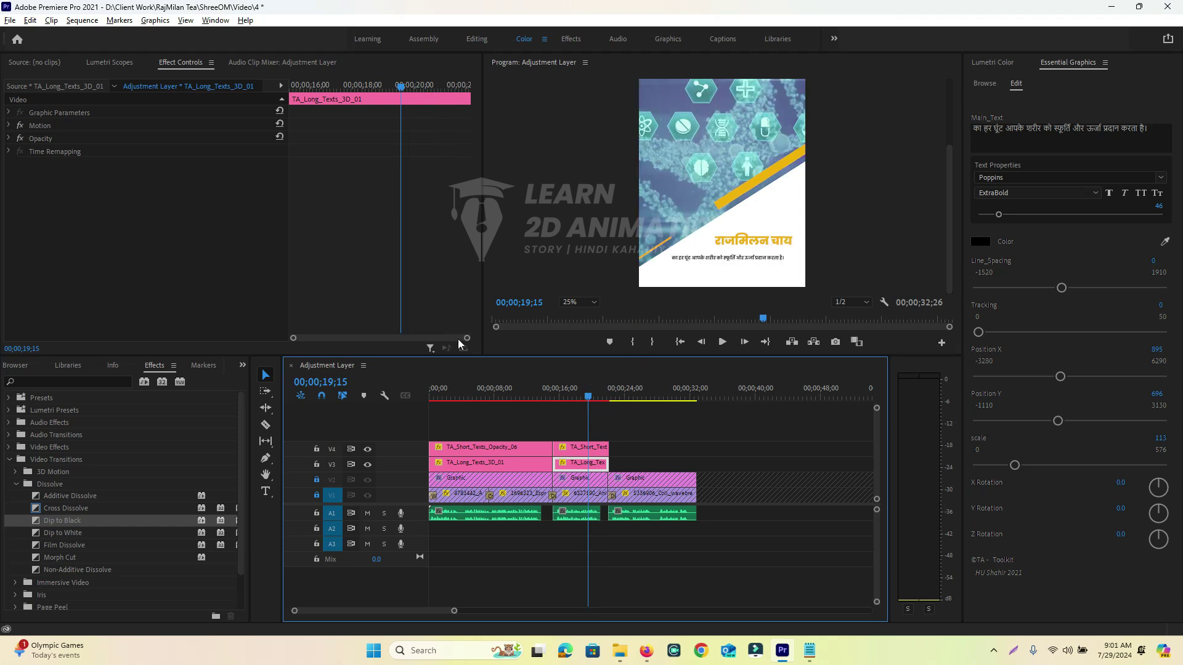
{"action": "left_click", "coordinate": [47, 127]}
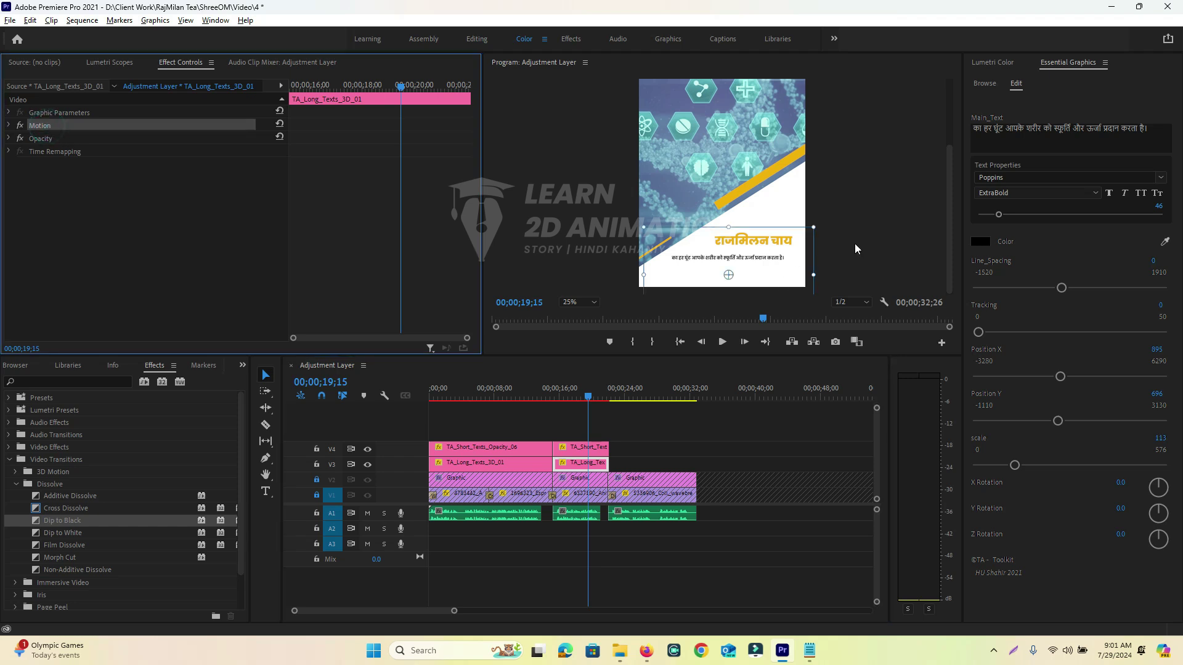
{"action": "left_click_drag", "start_coordinate": [997, 215], "coordinate": [1015, 215]}
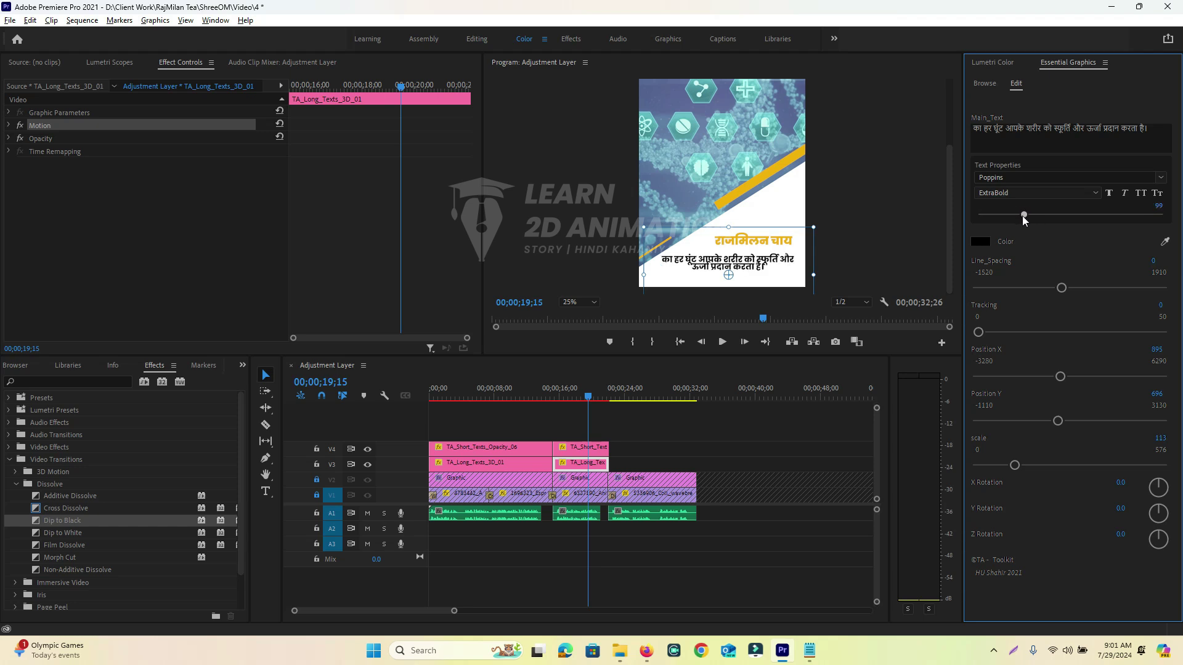
{"action": "left_click_drag", "start_coordinate": [1022, 215], "coordinate": [1017, 213]}
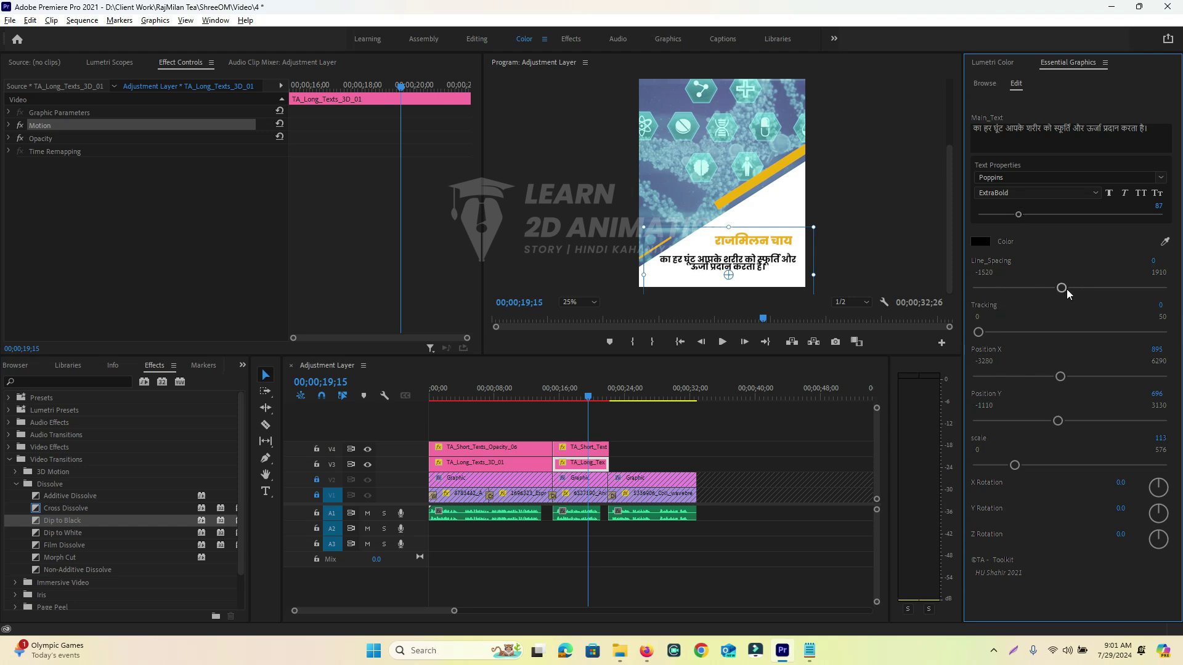
{"action": "left_click_drag", "start_coordinate": [1060, 289], "coordinate": [1064, 292]}
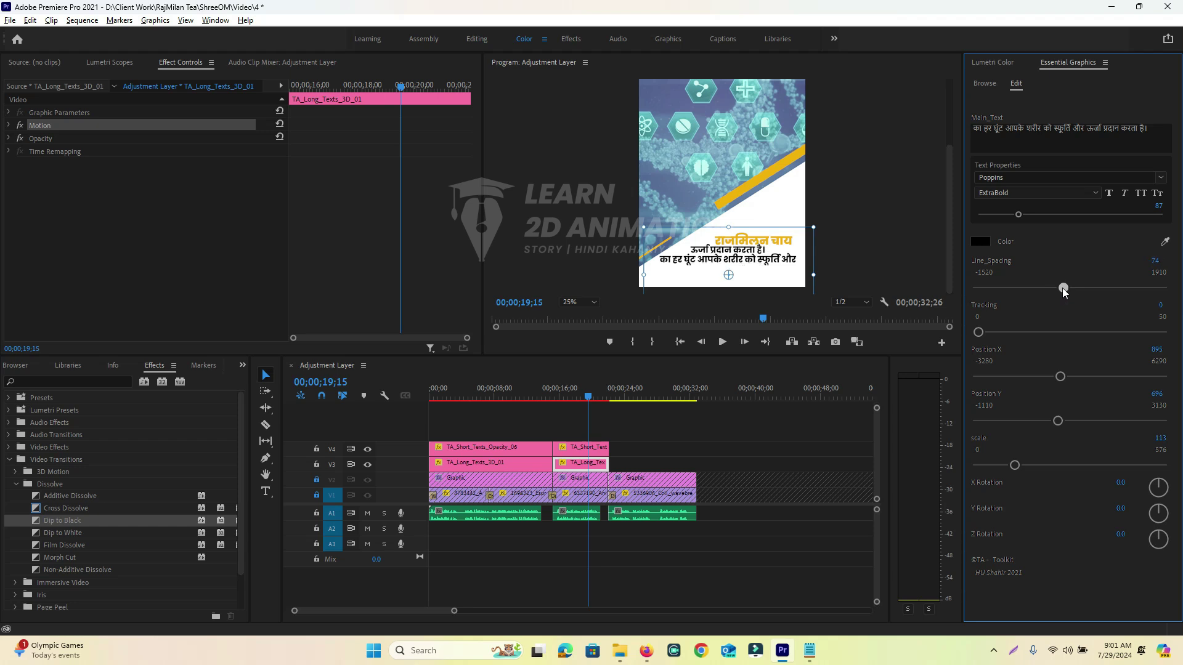
{"action": "left_click_drag", "start_coordinate": [1064, 292], "coordinate": [1062, 292]}
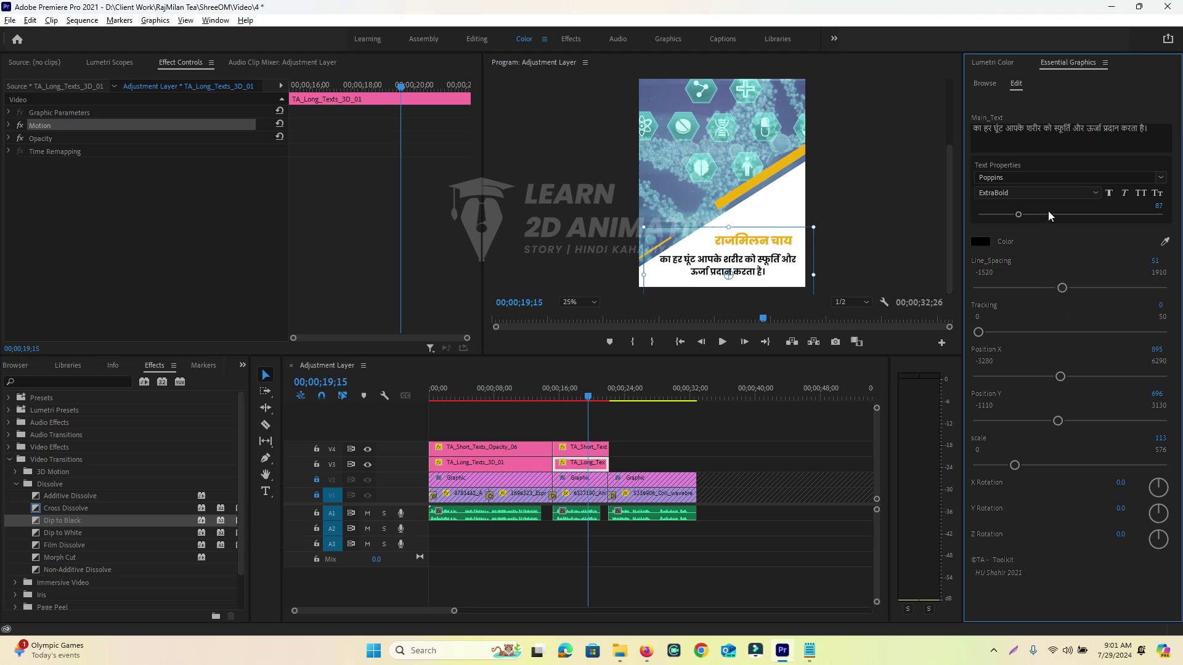
Try the second paragraph at font size 60 with a smaller clip scale, and undo the scaling.
{"action": "left_click", "coordinate": [1158, 207]}
{"action": "type", "text": "60"}
{"action": "key", "text": "Return"}
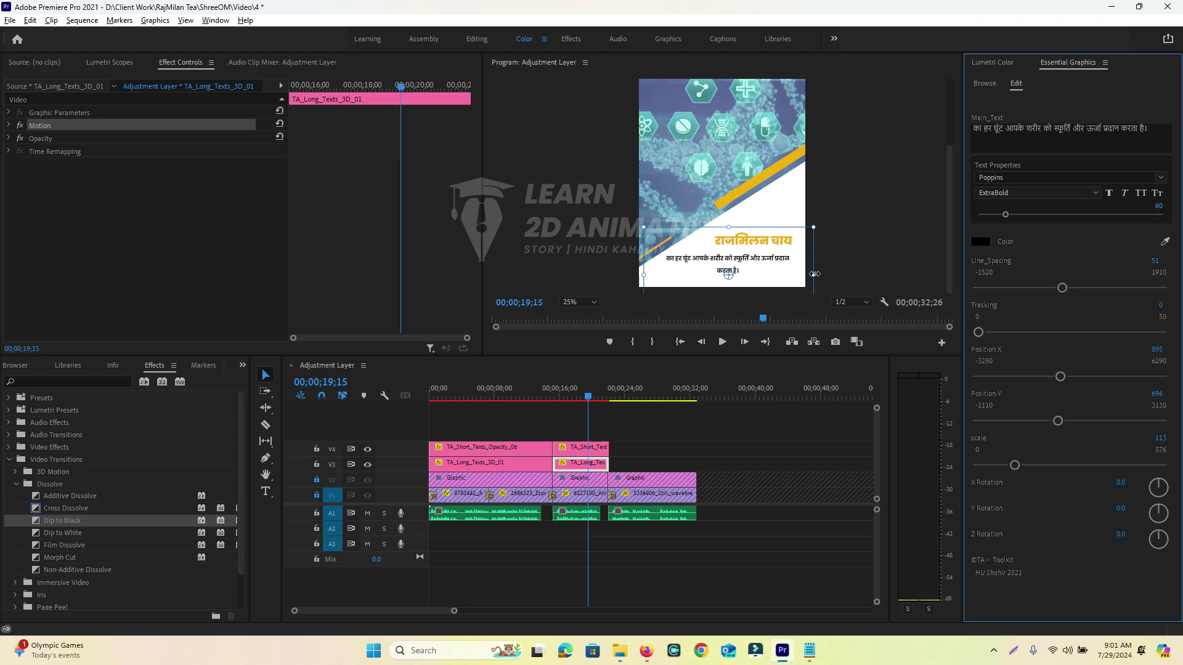
{"action": "left_click_drag", "start_coordinate": [813, 274], "coordinate": [799, 275]}
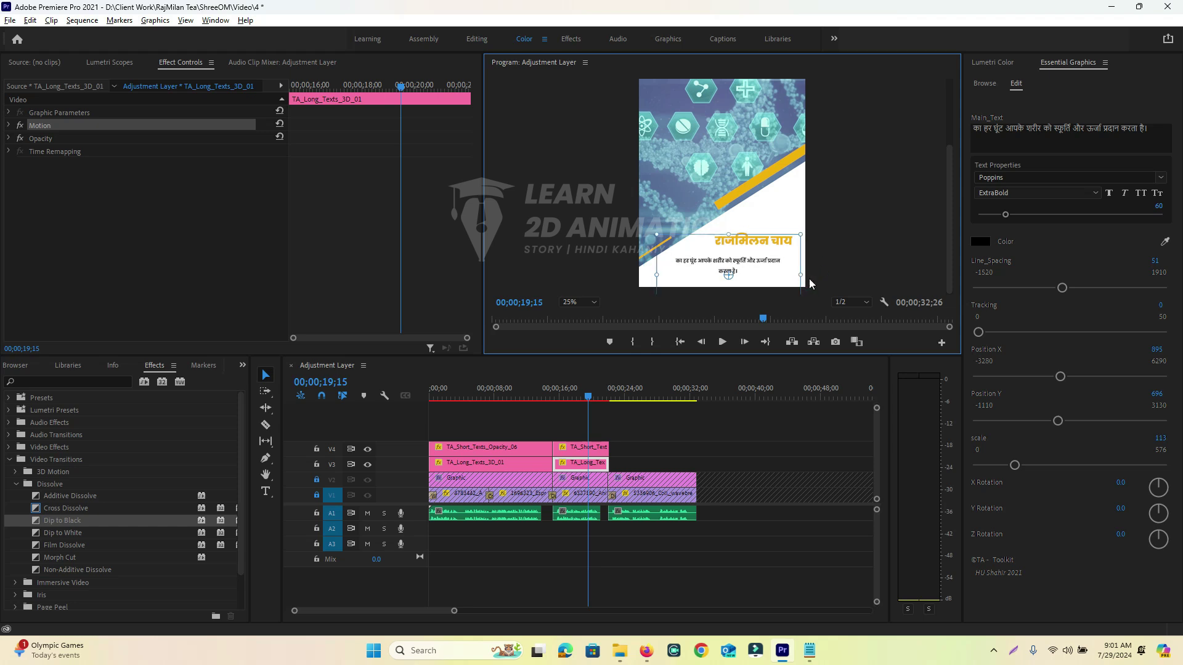
{"action": "key", "text": "ctrl+z"}
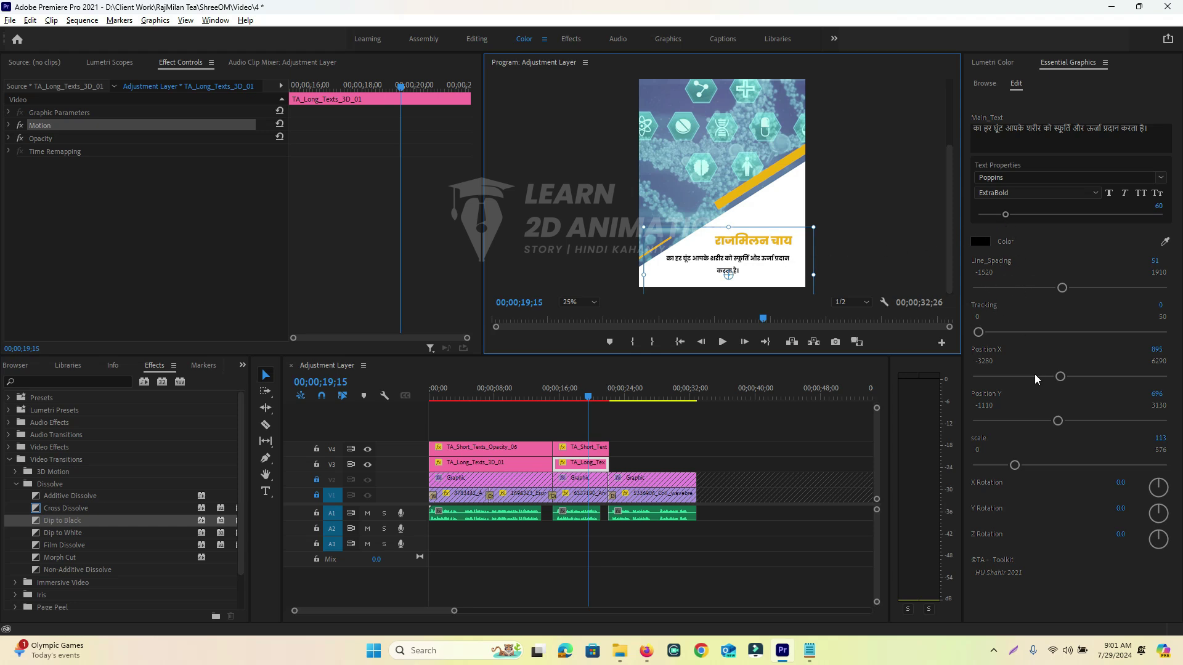
Try other text position and scale values on the second paragraph, and undo them together with font size 60.
{"action": "left_click_drag", "start_coordinate": [1064, 380], "coordinate": [1067, 381]}
{"action": "key", "text": "ctrl+z"}
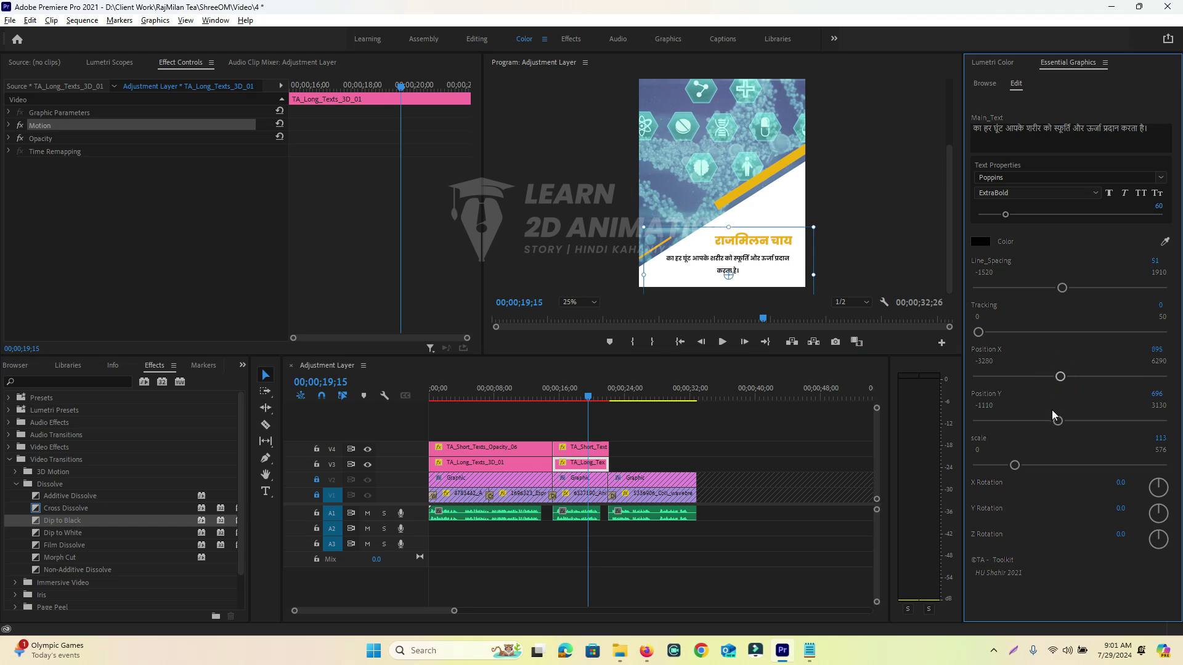
{"action": "left_click_drag", "start_coordinate": [1058, 420], "coordinate": [1066, 421]}
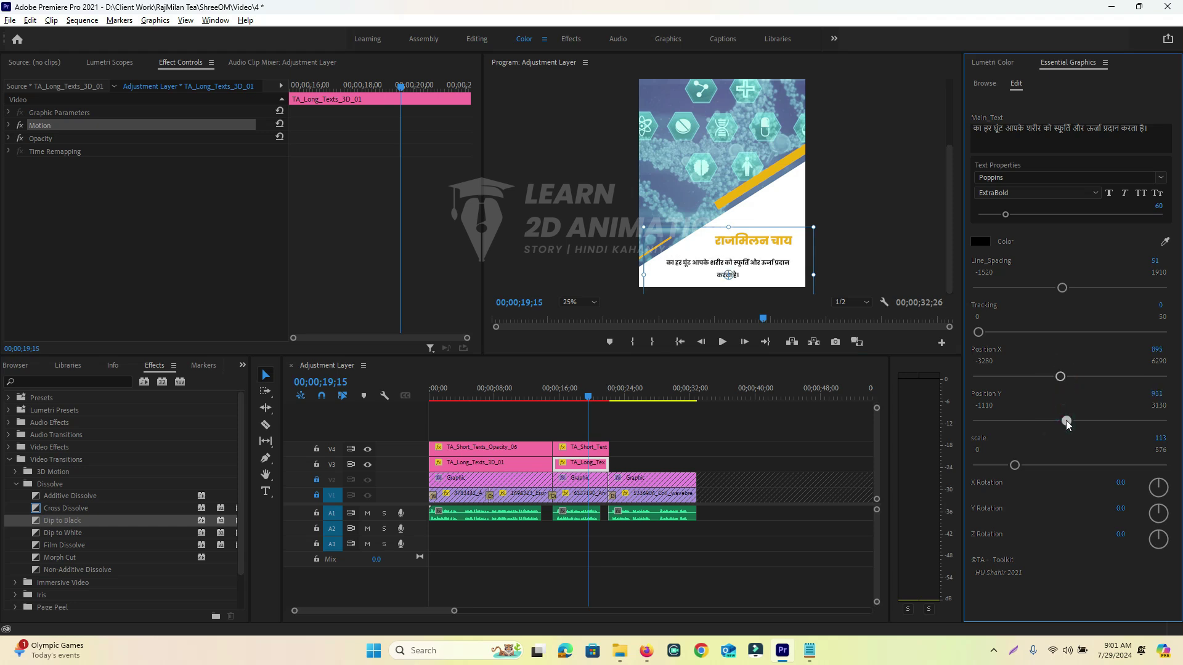
{"action": "key", "text": "ctrl+z"}
{"action": "left_click_drag", "start_coordinate": [1015, 465], "coordinate": [1022, 472]}
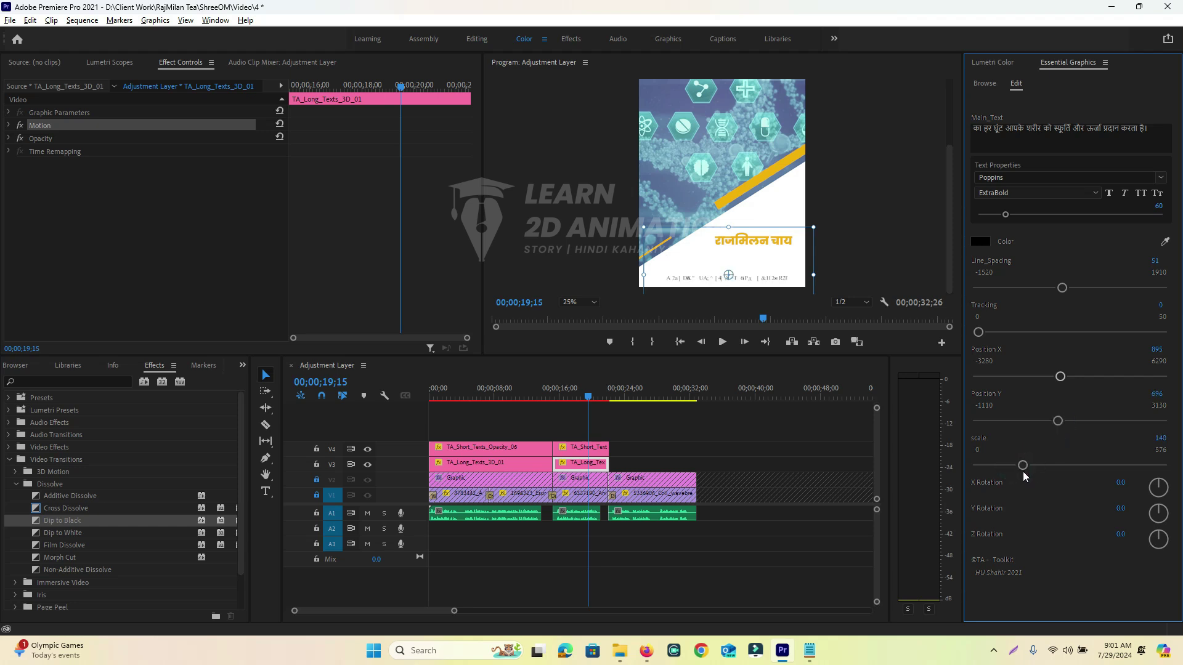
{"action": "key", "text": "ctrl+z"}
{"action": "left_click", "coordinate": [1037, 439]}
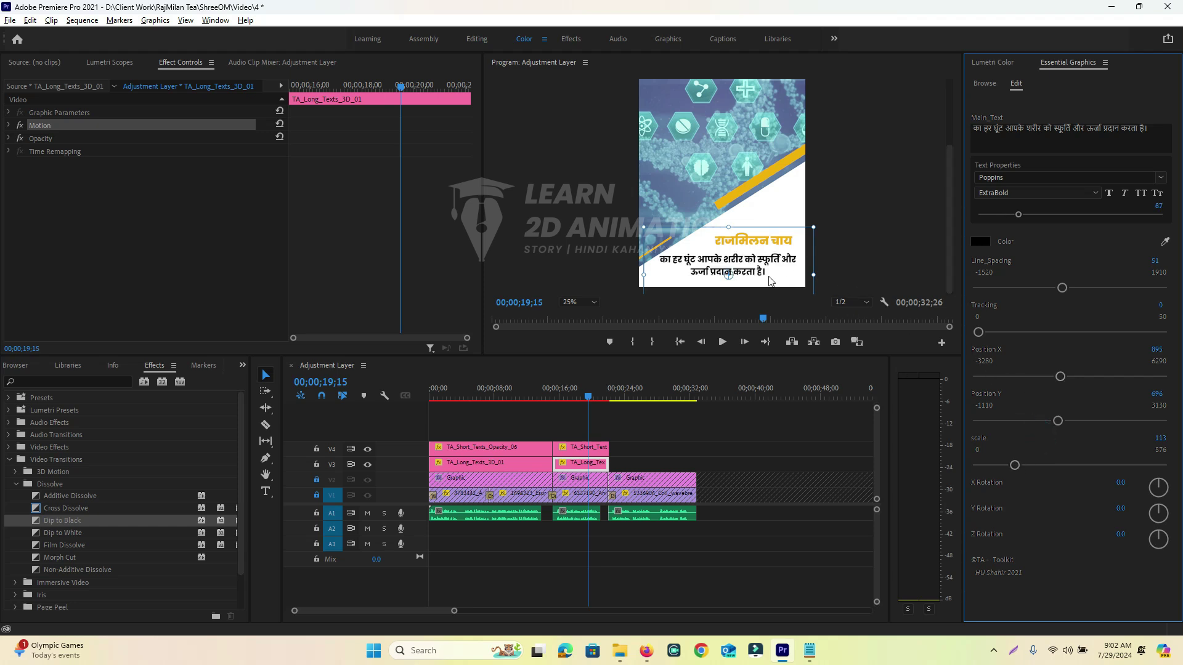
Scale the second paragraph down to fit beneath the heading, and duplicate both text clips over the third graphic.
{"action": "left_click", "coordinate": [809, 230]}
{"action": "left_click_drag", "start_coordinate": [805, 233], "coordinate": [786, 260]}
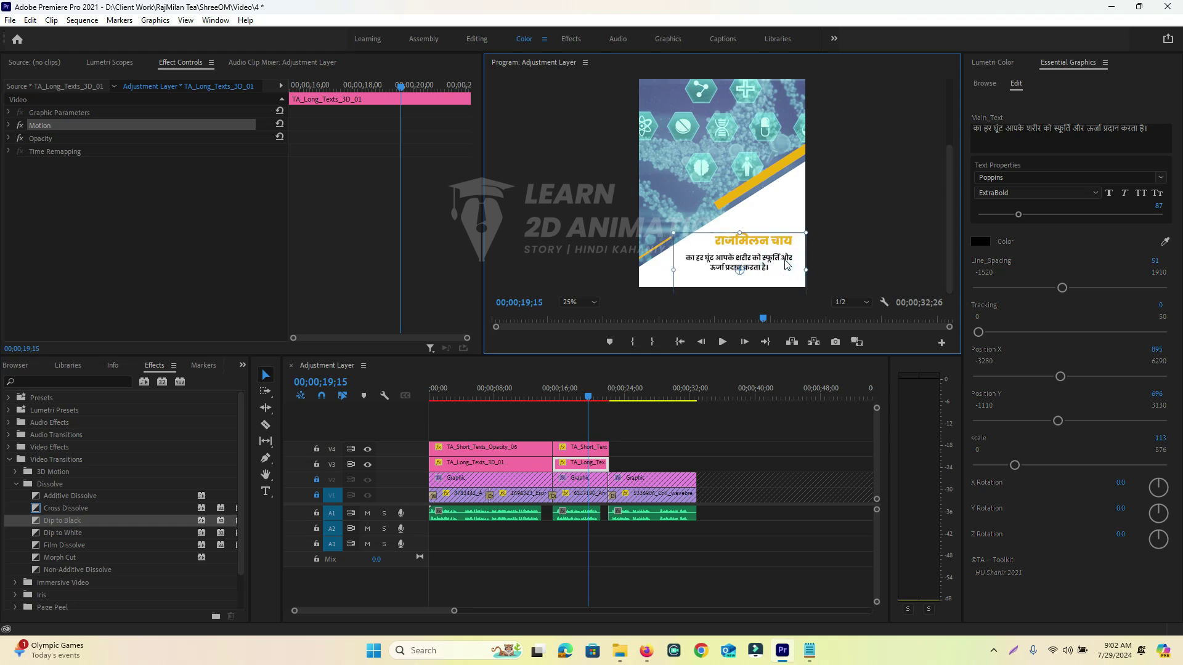
{"action": "left_click", "coordinate": [875, 237]}
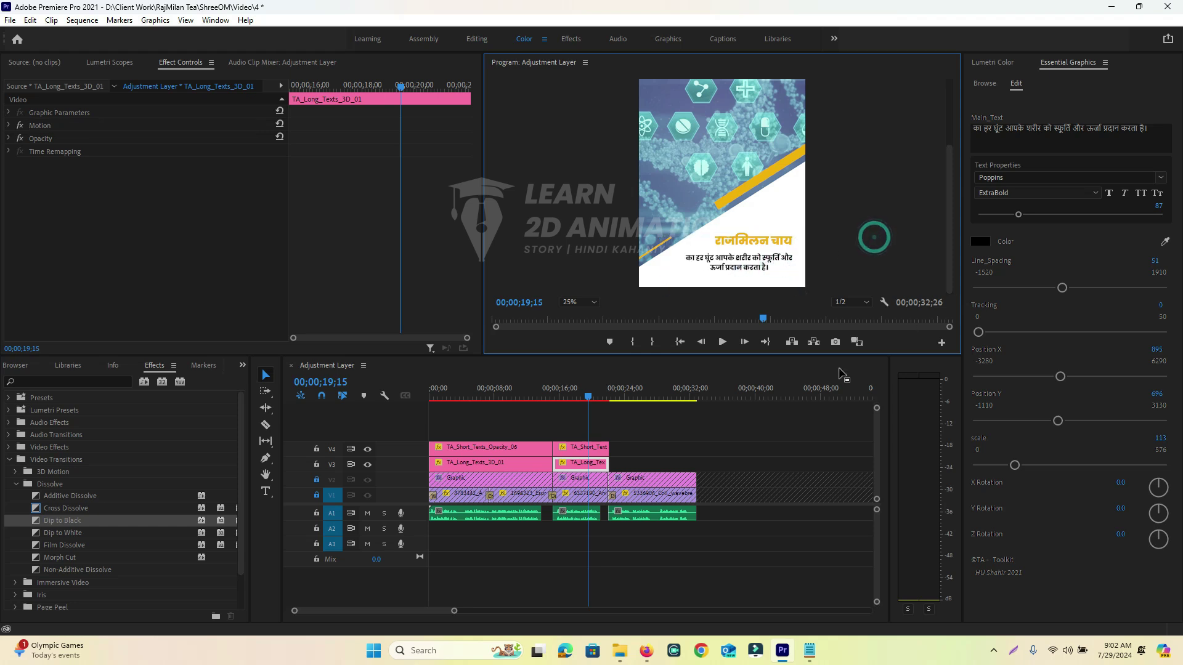
{"action": "left_click_drag", "start_coordinate": [619, 450], "coordinate": [659, 462]}
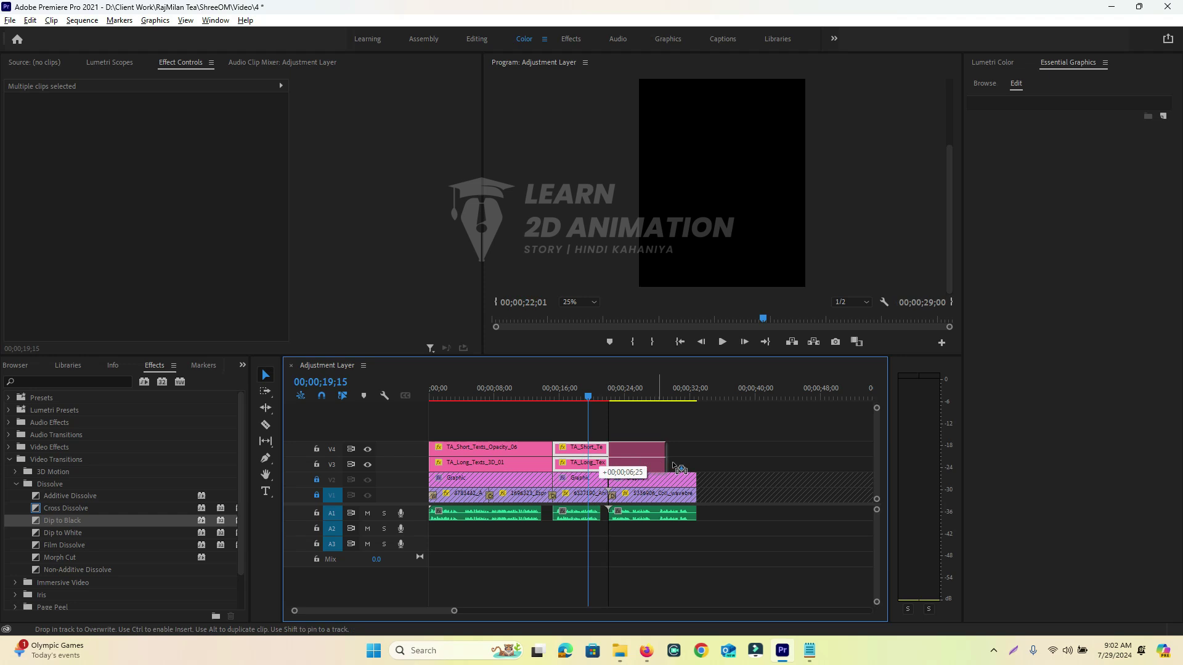
{"action": "left_click", "coordinate": [731, 446]}
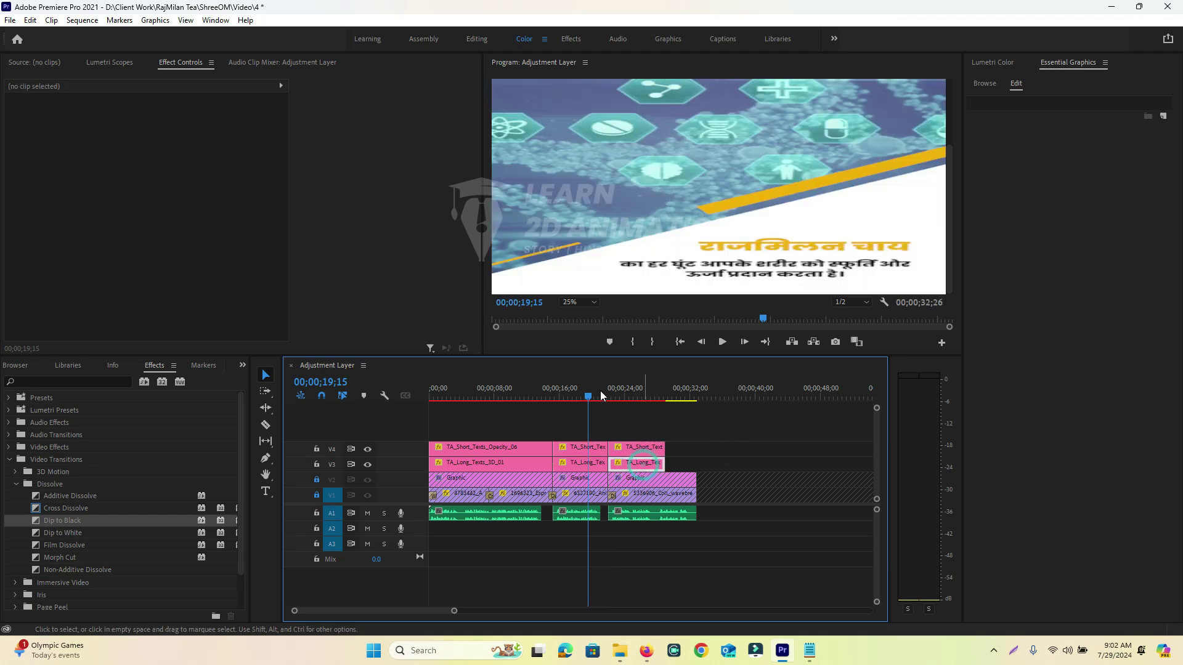
Copy the rest of the script in Notepad, from "इसे अपनी दिनचर्या" through "ताजगी पाएं।".
{"action": "key", "text": "alt+Tab"}
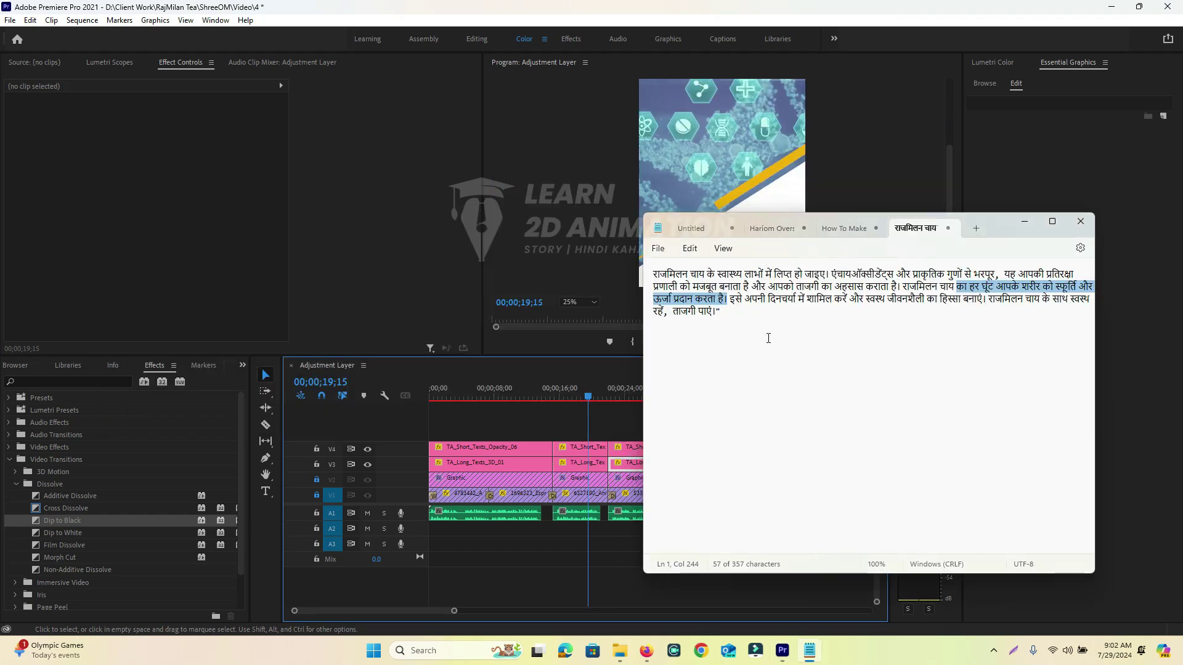
{"action": "double_click", "coordinate": [734, 300]}
{"action": "left_click_drag", "start_coordinate": [744, 308], "coordinate": [984, 307]}
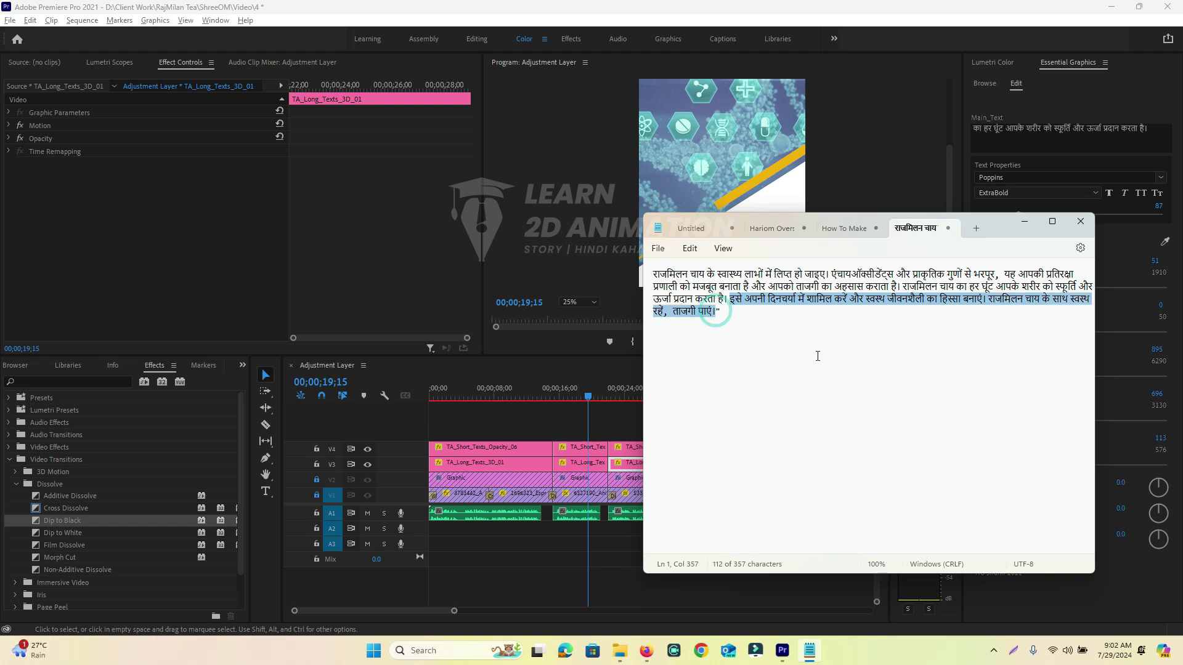
{"action": "key", "text": "alt+Tab"}
Delete the heading copy over the third graphic and move the playhead to 00;00;24;17.
{"action": "left_click", "coordinate": [643, 450]}
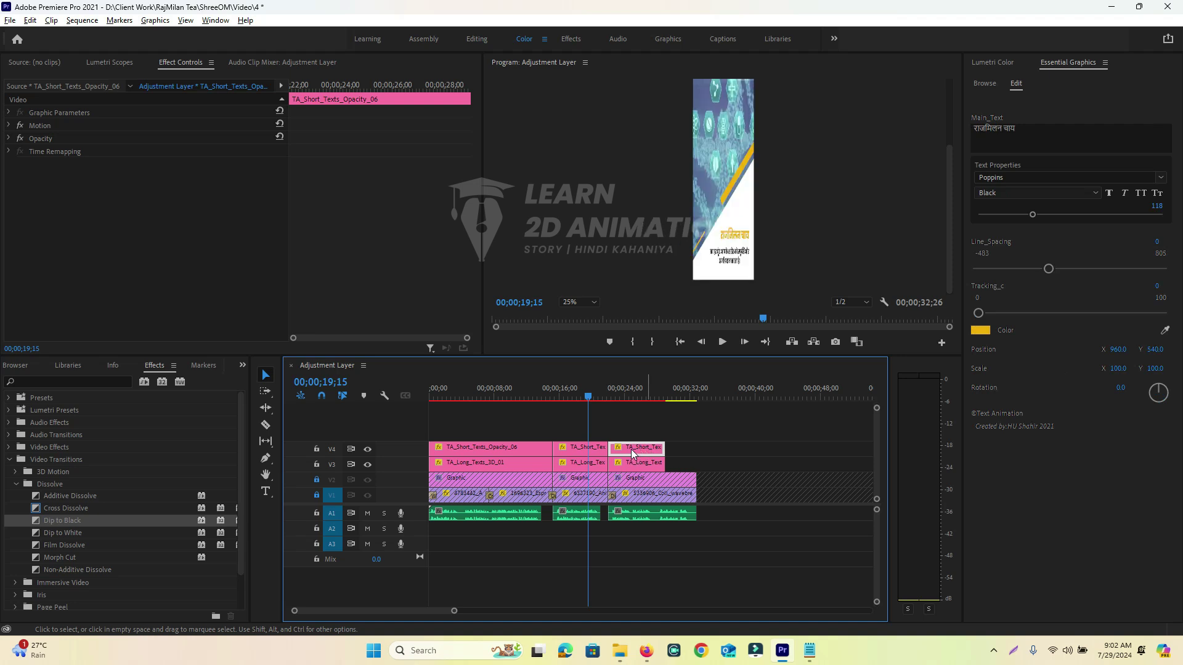
{"action": "key", "text": "Delete"}
{"action": "left_click_drag", "start_coordinate": [594, 402], "coordinate": [629, 398]}
Replace the third paragraph clip's text with the copied closing lines of the script.
{"action": "left_click", "coordinate": [637, 459]}
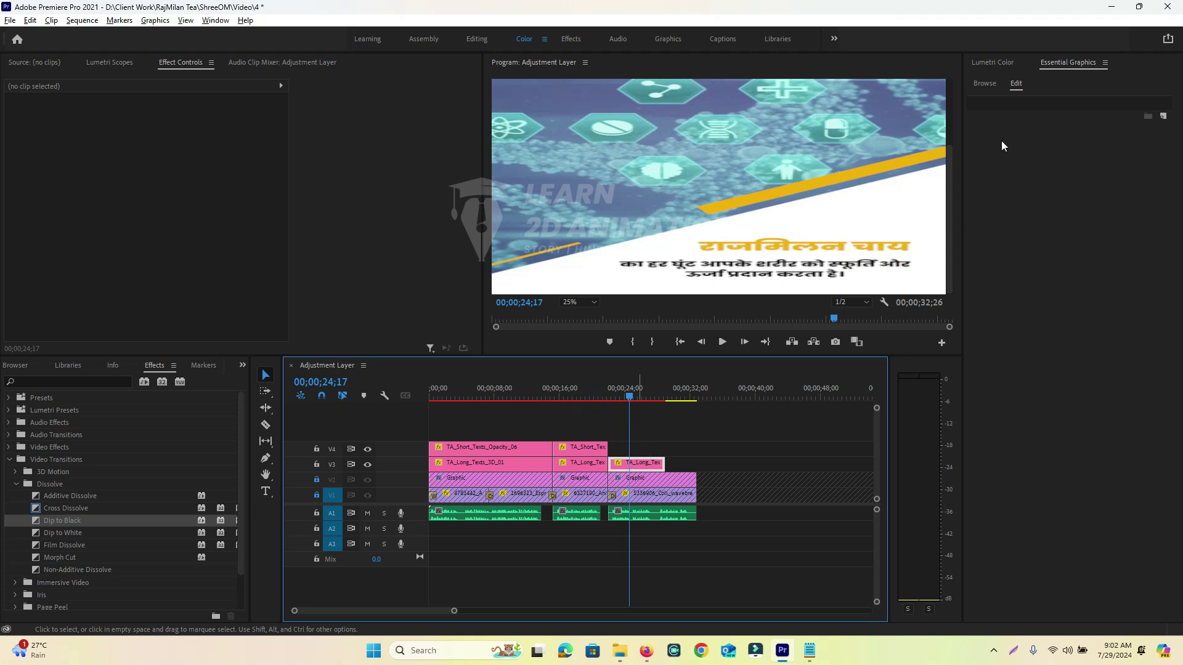
{"action": "left_click", "coordinate": [1020, 136]}
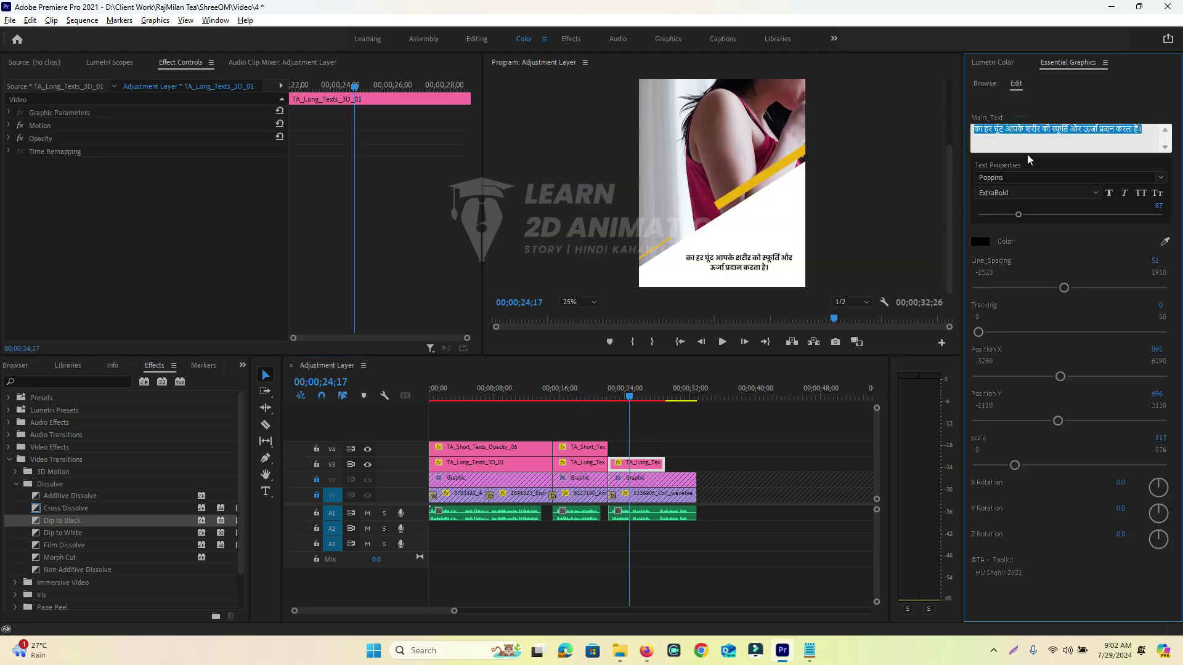
{"action": "type", "text": "इसे अपनी दिनचर्या में शामिल करें और स्वस्थ जीवनशैली का हिस्सा बनाएं। राजमिलन चाय के साथ स्वस्थ रहें, ताजगी पाएं।"}
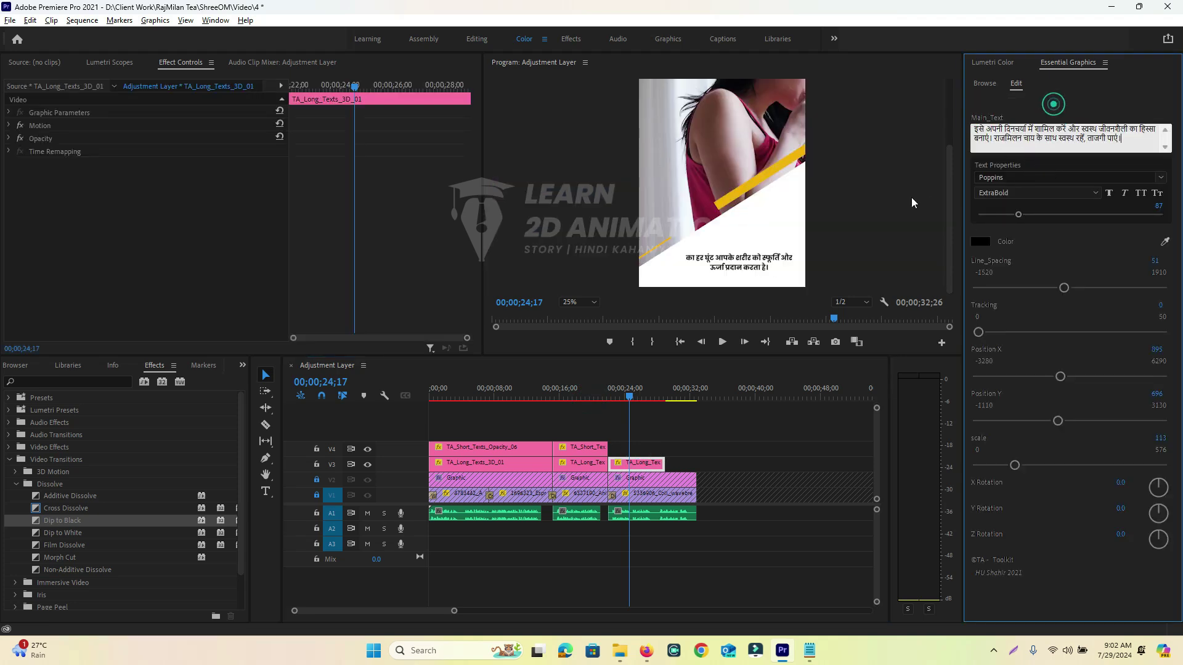
{"action": "left_click", "coordinate": [839, 225]}
Move the third paragraph up so all four lines fit inside the white area.
{"action": "left_click", "coordinate": [738, 272]}
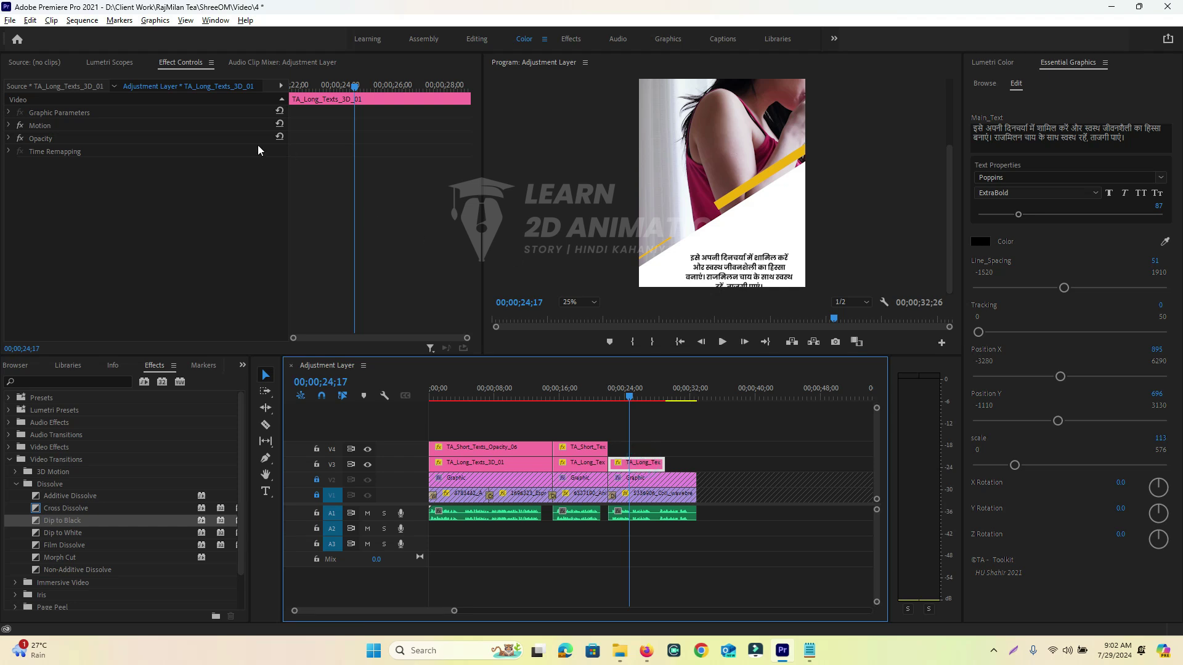
{"action": "left_click", "coordinate": [42, 125]}
{"action": "left_click", "coordinate": [42, 126]}
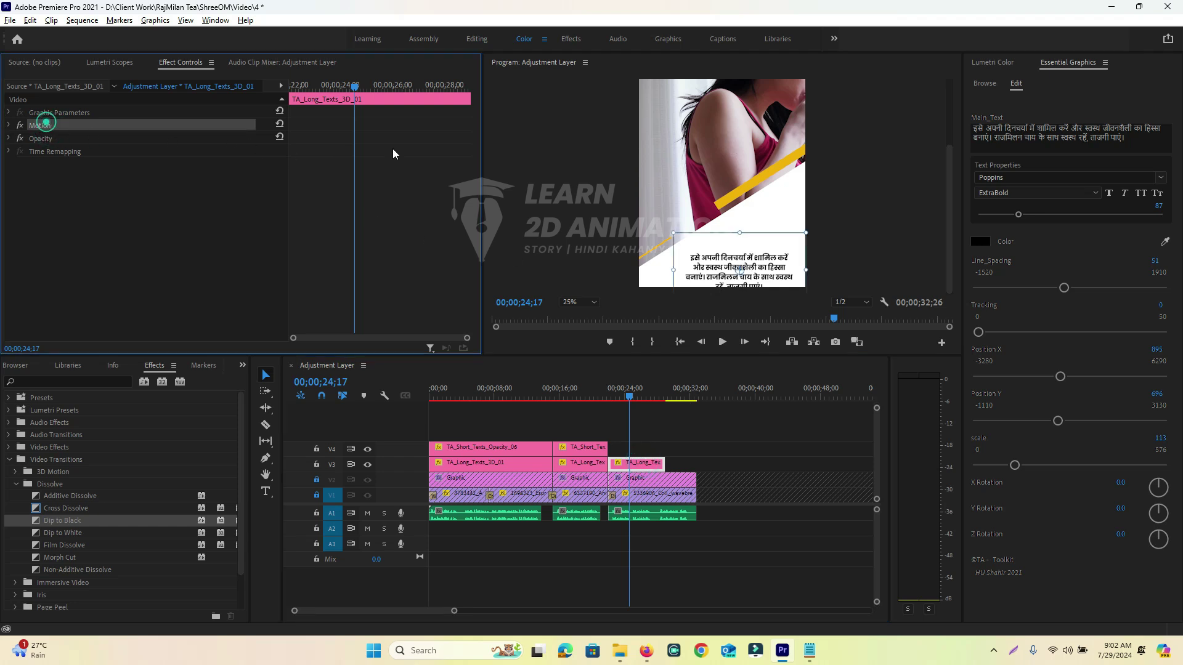
{"action": "left_click_drag", "start_coordinate": [755, 279], "coordinate": [757, 262]}
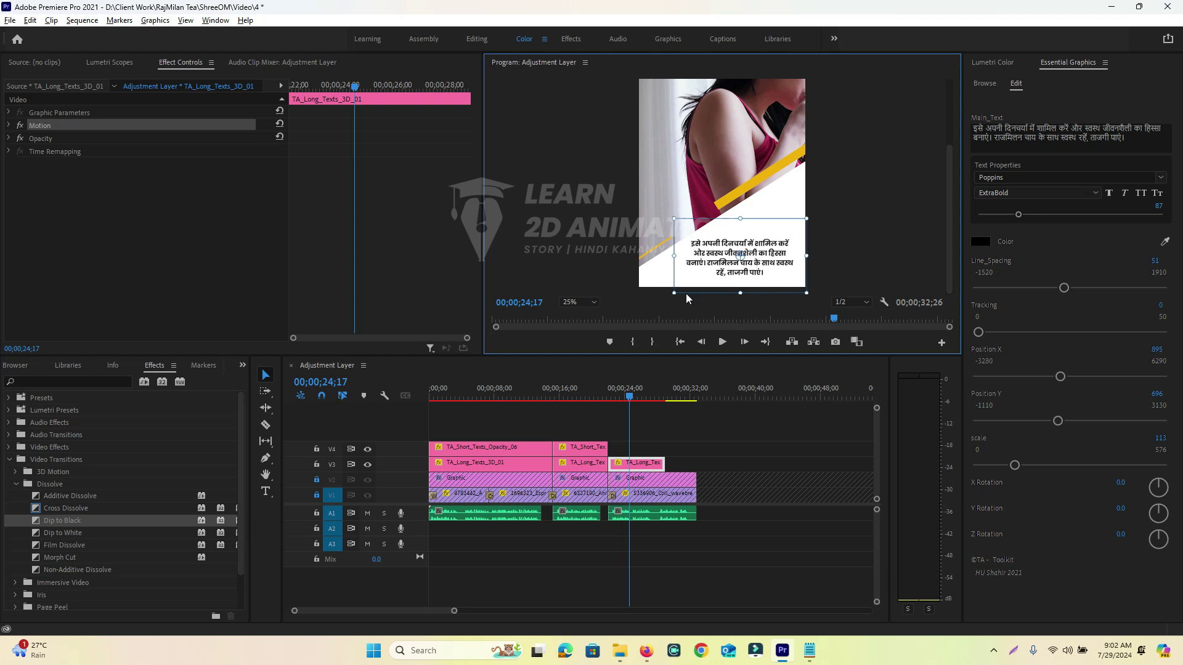
Extend the third paragraph text clip to the end of its graphic and return the playhead to the sequence start.
{"action": "left_click", "coordinate": [603, 403]}
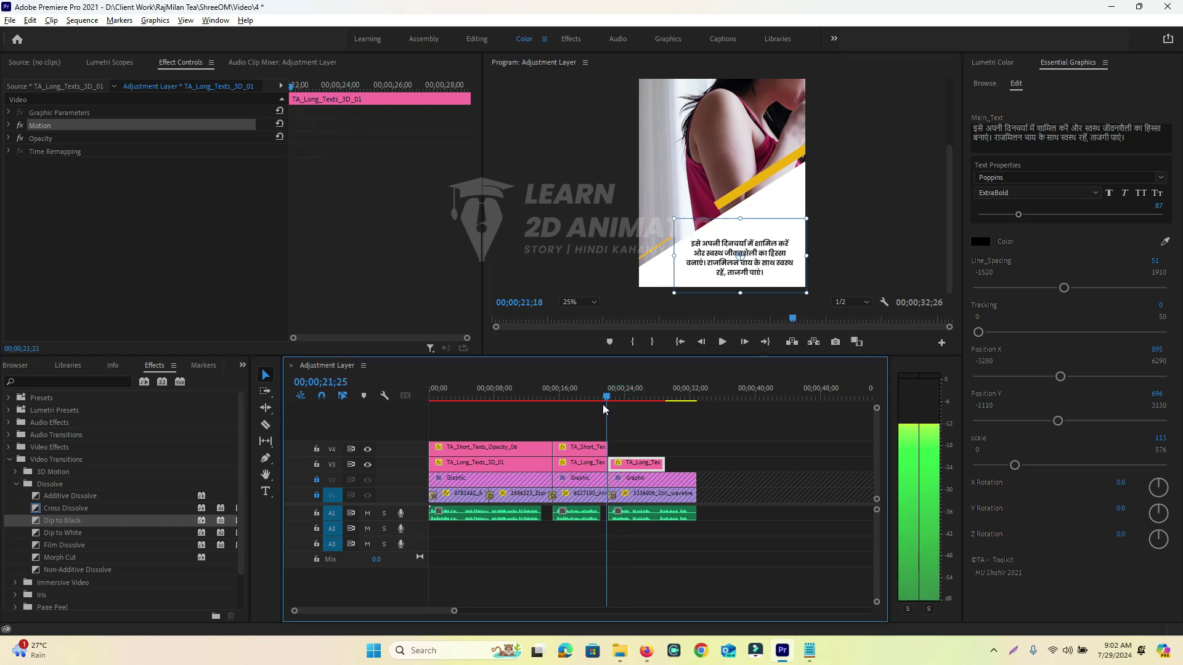
{"action": "left_click", "coordinate": [650, 404]}
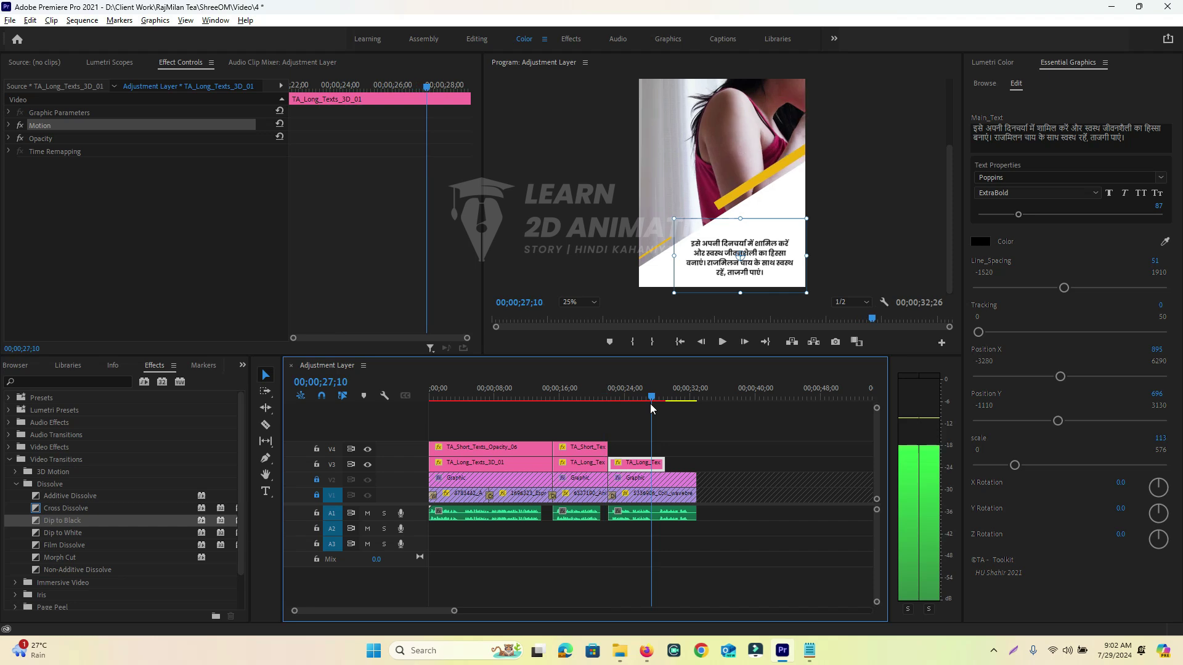
{"action": "left_click_drag", "start_coordinate": [663, 463], "coordinate": [690, 406]}
{"action": "key", "text": "Home"}
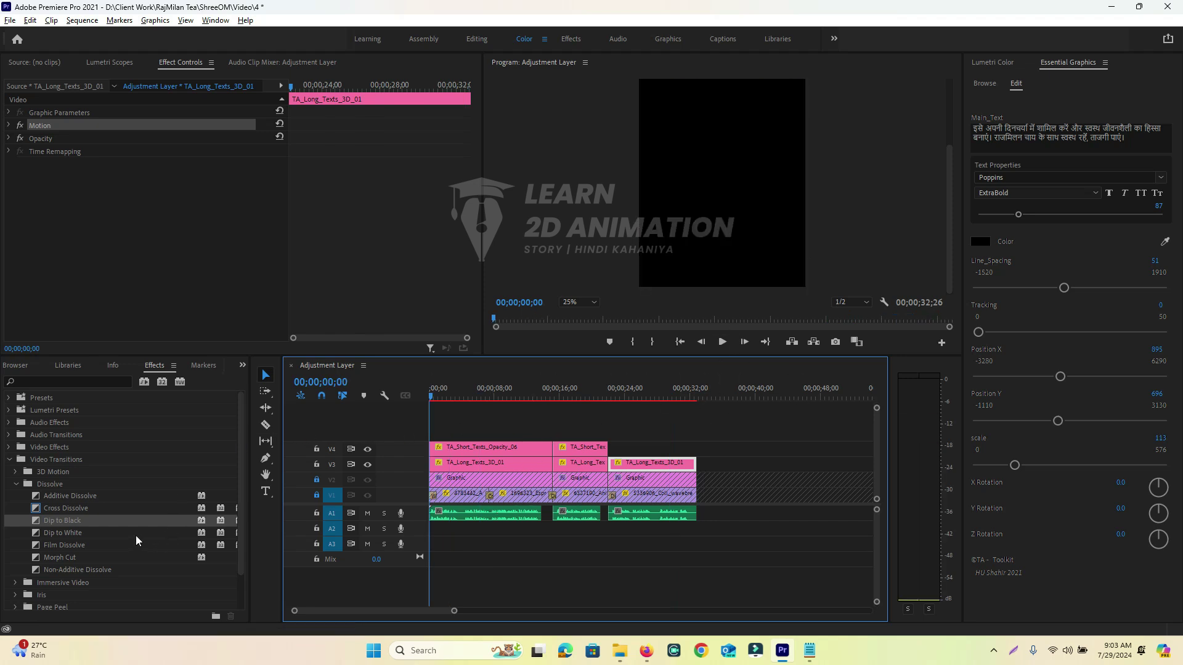
Add the adjustment layer from the project on V5 above the text clips, spanning the whole video.
{"action": "left_click", "coordinate": [69, 366]}
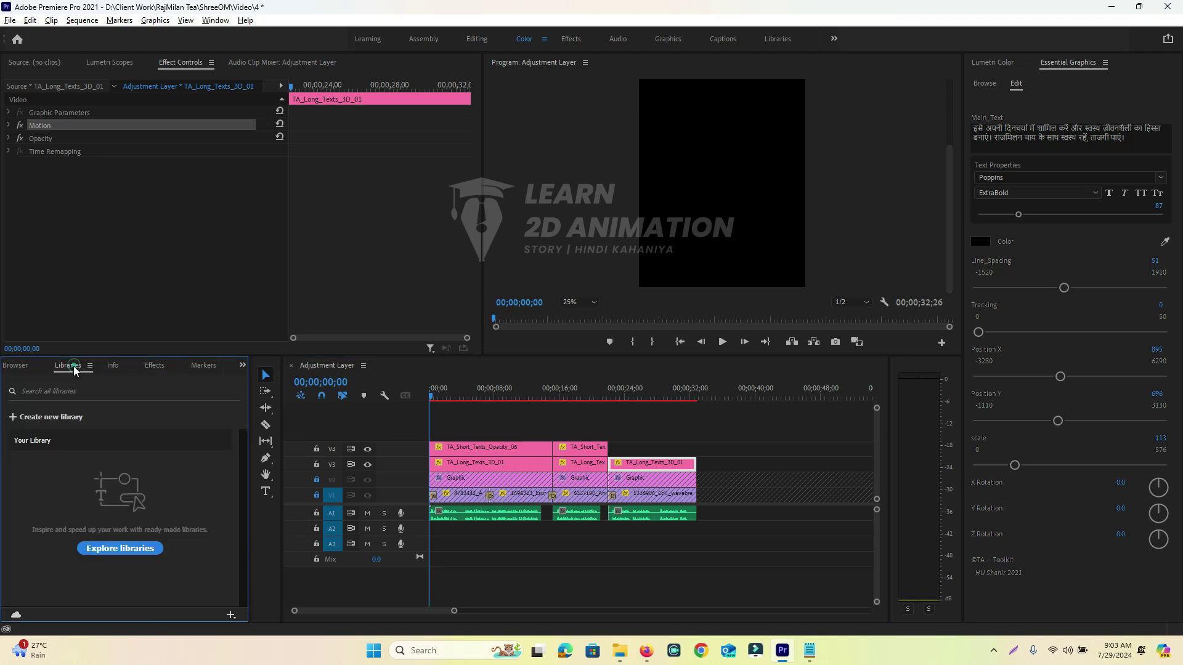
{"action": "left_click", "coordinate": [161, 366]}
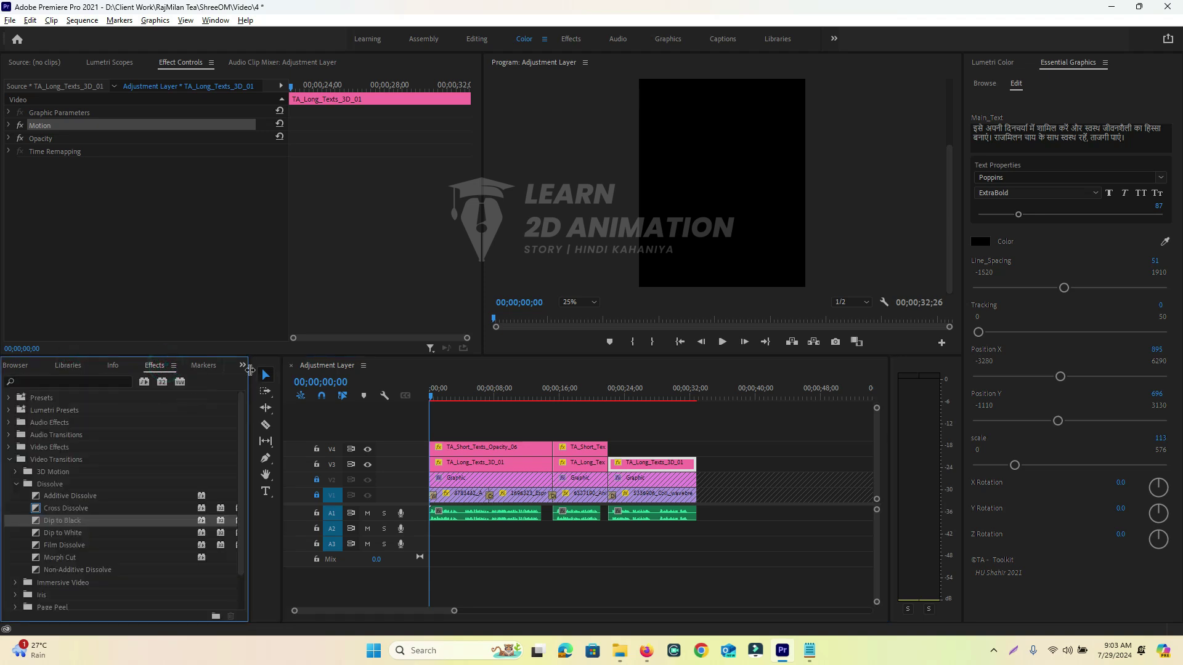
{"action": "left_click", "coordinate": [242, 366]}
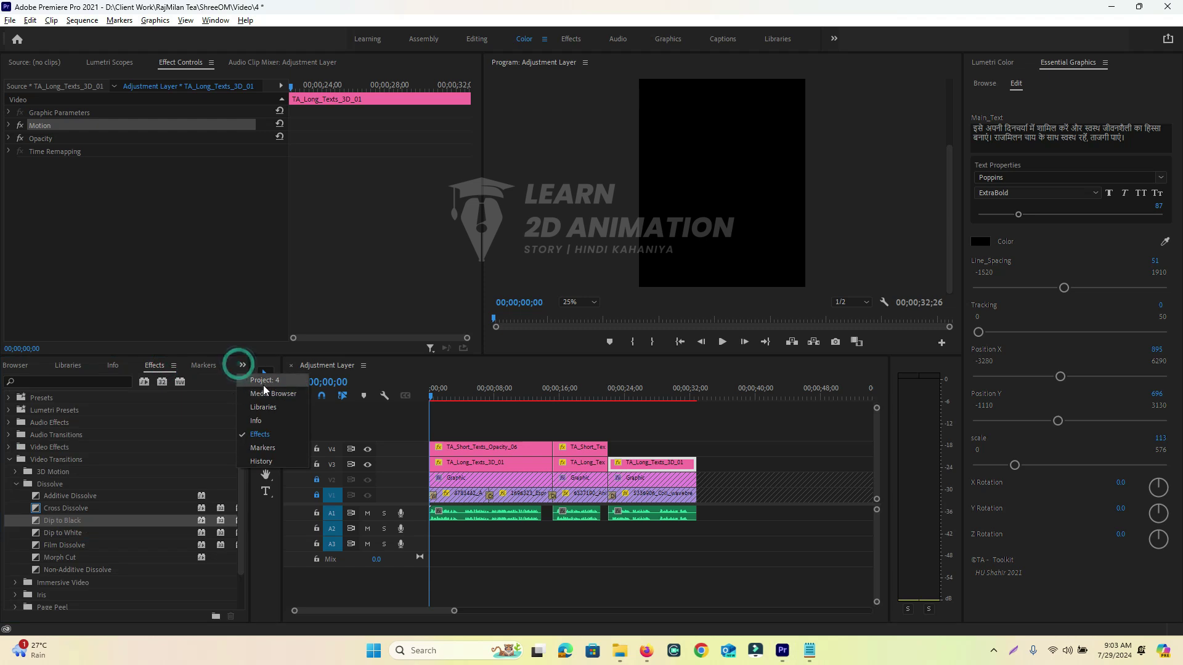
{"action": "left_click", "coordinate": [265, 395]}
{"action": "left_click_drag", "start_coordinate": [99, 492], "coordinate": [696, 434]}
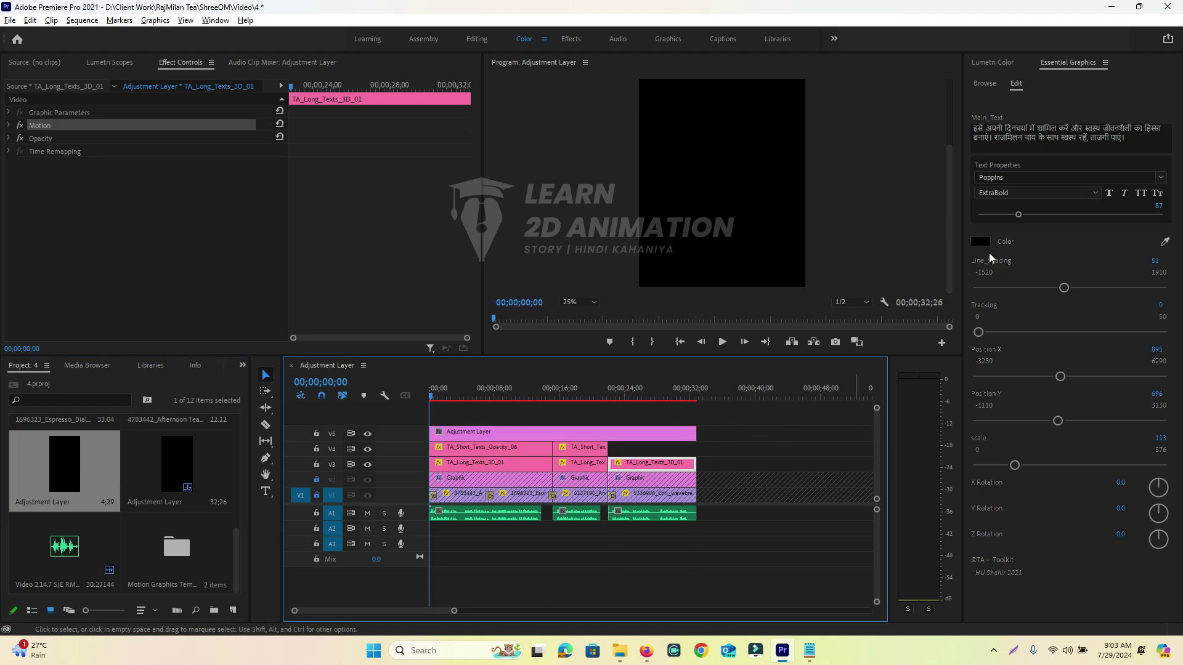
Apply the Lumetri creative look Fuji F125 Kodak 2393 (by Adobe) to the adjustment layer on V5.
{"action": "left_click", "coordinate": [987, 57]}
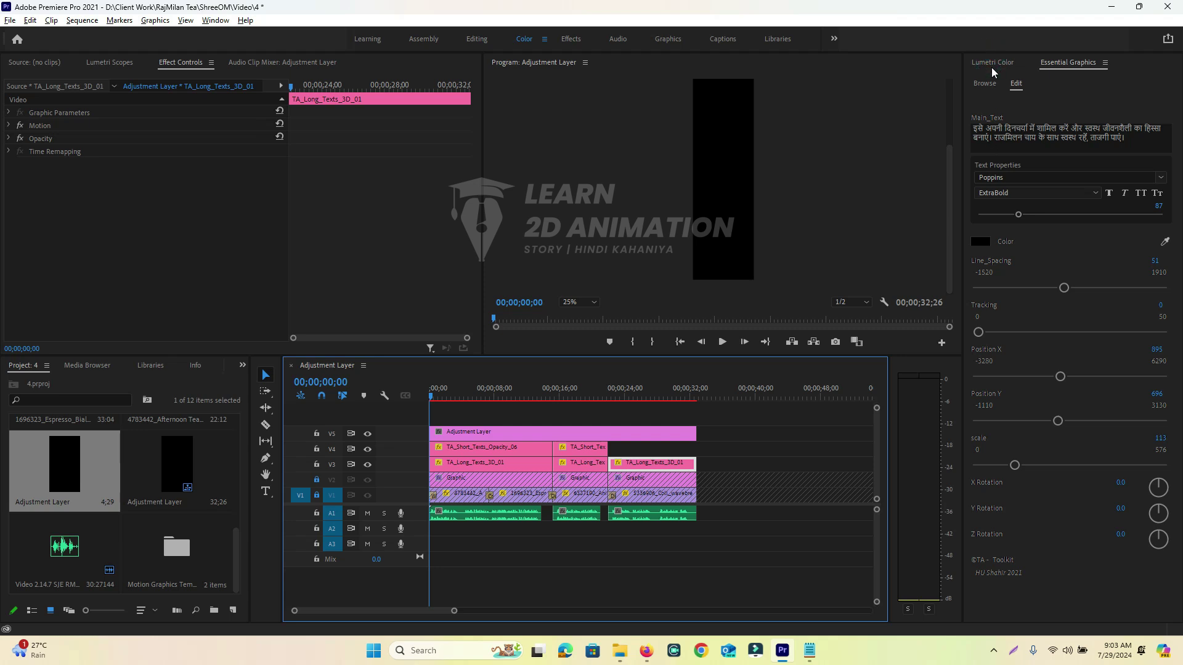
{"action": "left_click", "coordinate": [989, 64]}
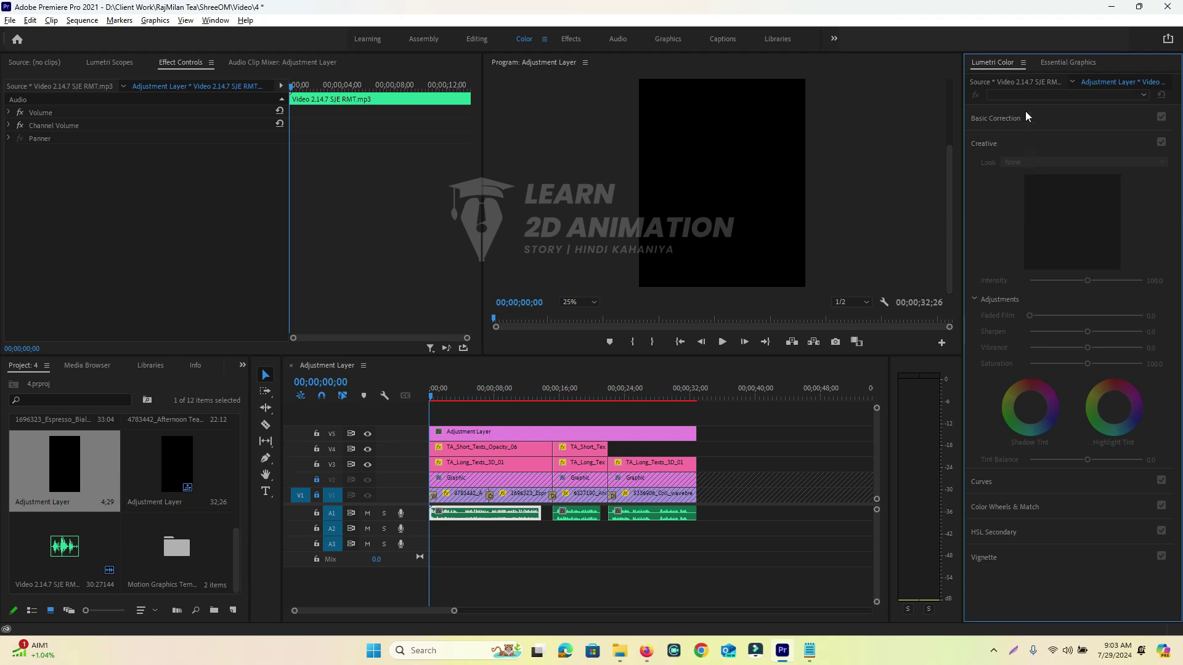
{"action": "left_click", "coordinate": [634, 434]}
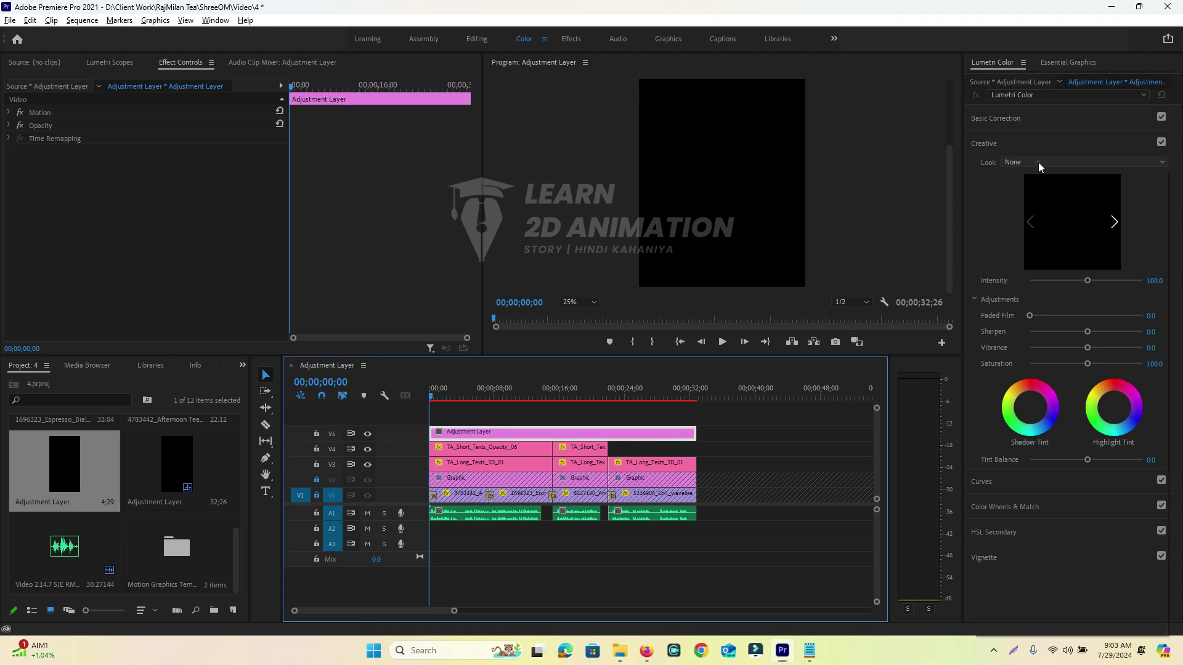
{"action": "left_click", "coordinate": [1037, 161]}
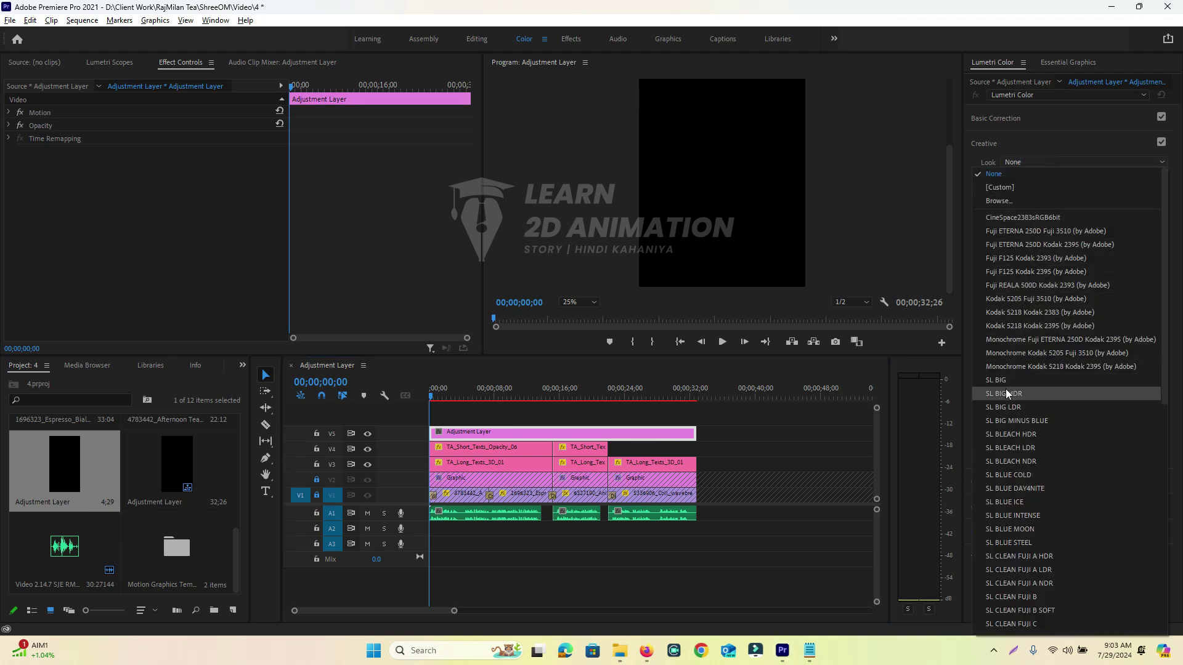
{"action": "left_click", "coordinate": [1034, 264]}
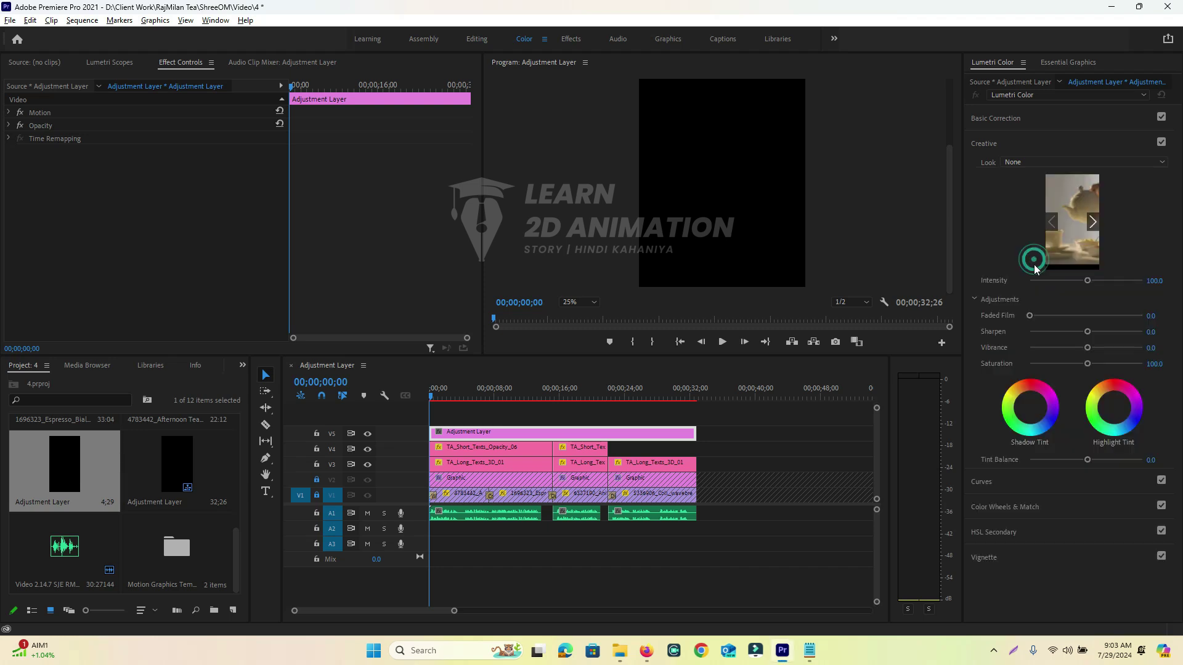
Fit the program preview to the full frame and check the color look from 00;00;06;04 to 00;00;26;00.
{"action": "left_click", "coordinate": [482, 398]}
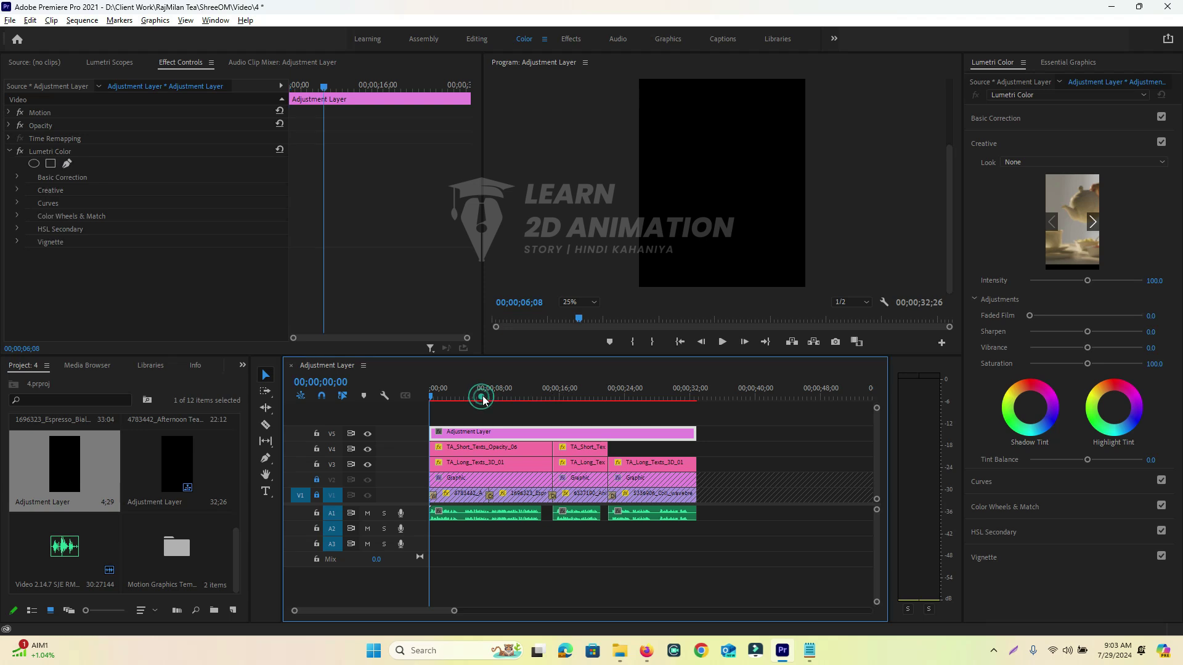
{"action": "left_click", "coordinate": [482, 398]}
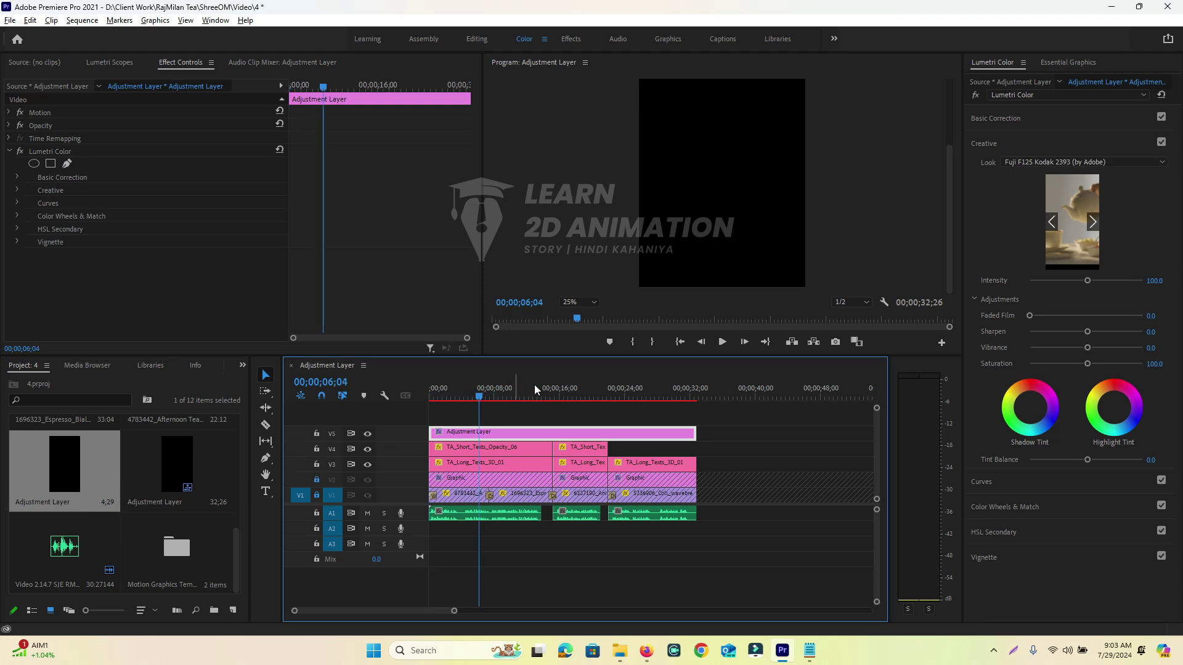
{"action": "left_click", "coordinate": [582, 303]}
{"action": "left_click", "coordinate": [580, 314]}
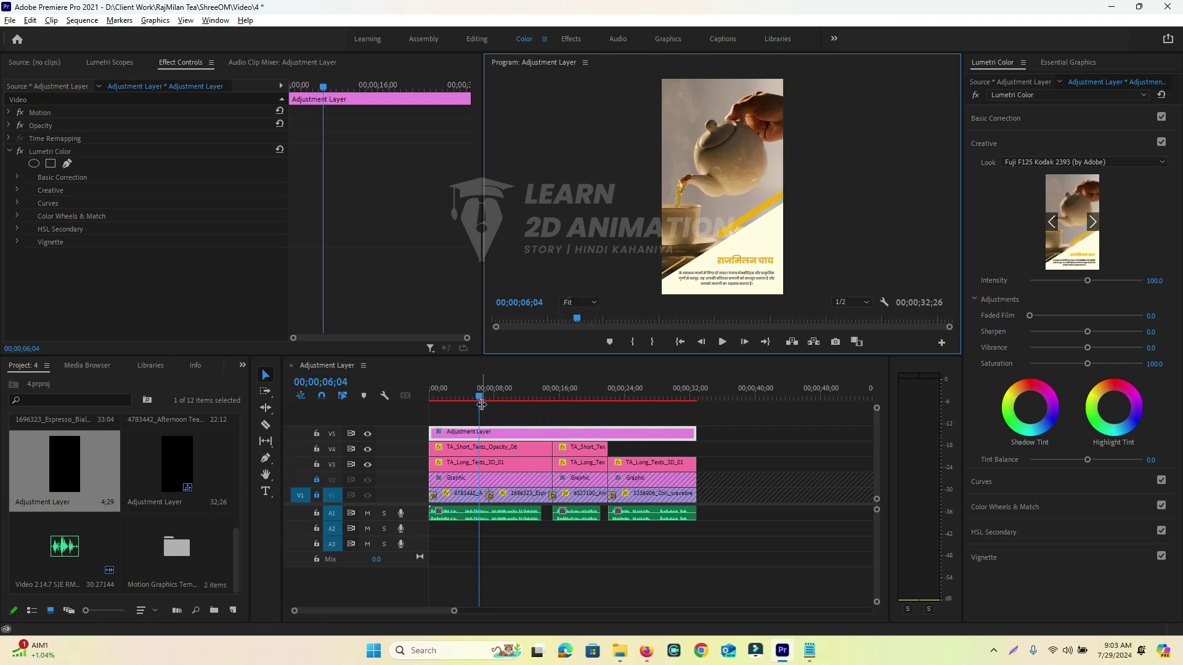
{"action": "left_click_drag", "start_coordinate": [481, 403], "coordinate": [641, 402]}
{"action": "key", "text": "space"}
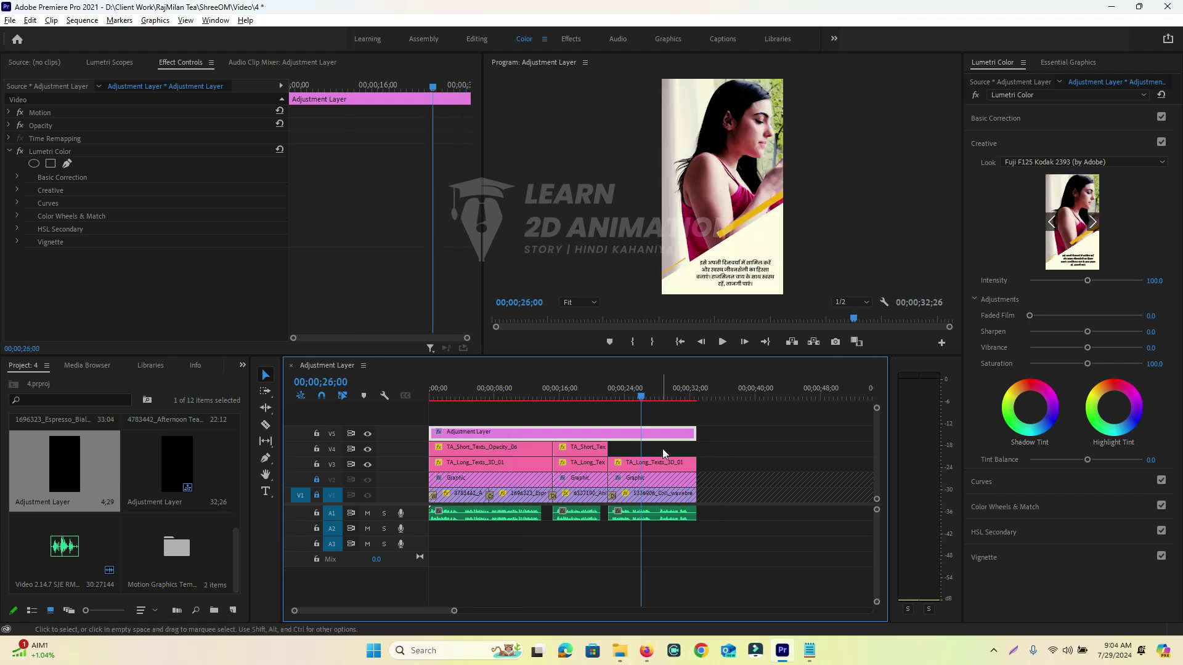
Apply the Fuji ETERNA 250D Fuji 3510 (by Adobe) look to the adjustment layer's source and return the playhead to the start.
{"action": "left_click", "coordinate": [1026, 93]}
{"action": "left_click", "coordinate": [1037, 124]}
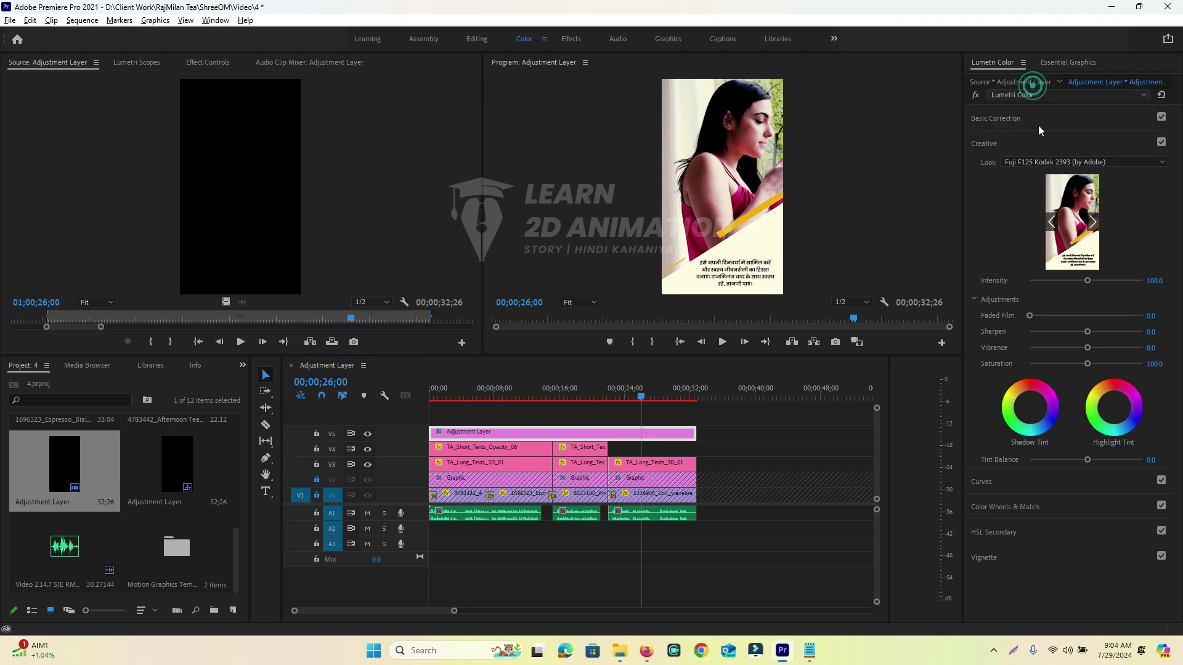
{"action": "left_click", "coordinate": [1025, 162]}
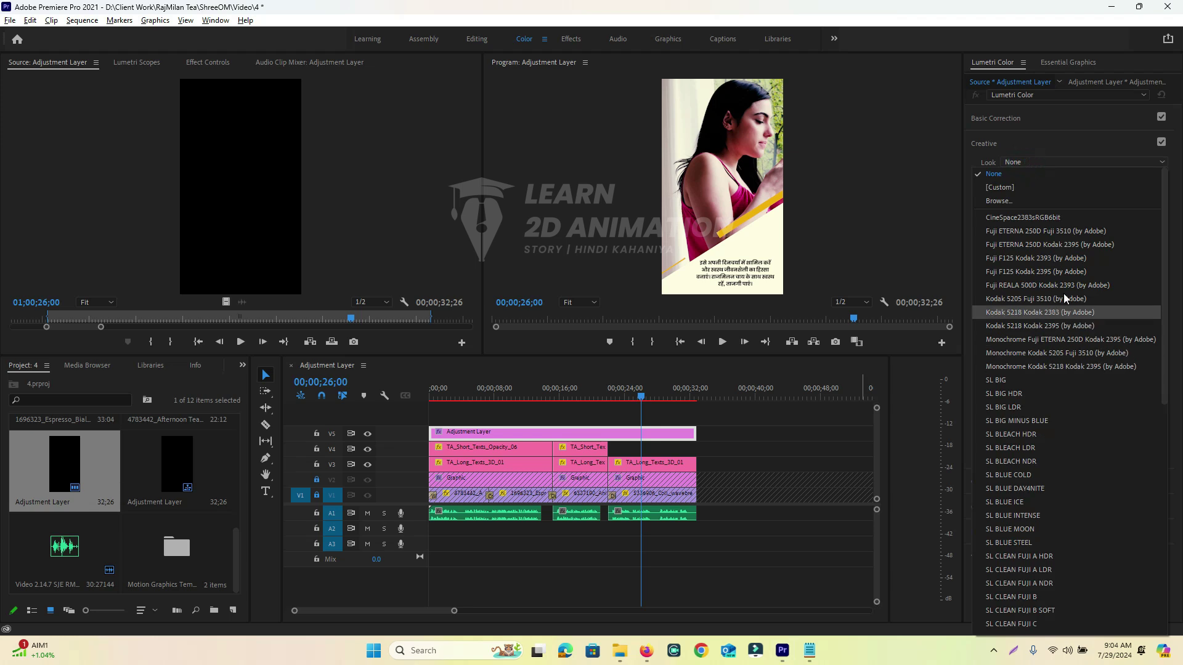
{"action": "left_click", "coordinate": [1037, 234]}
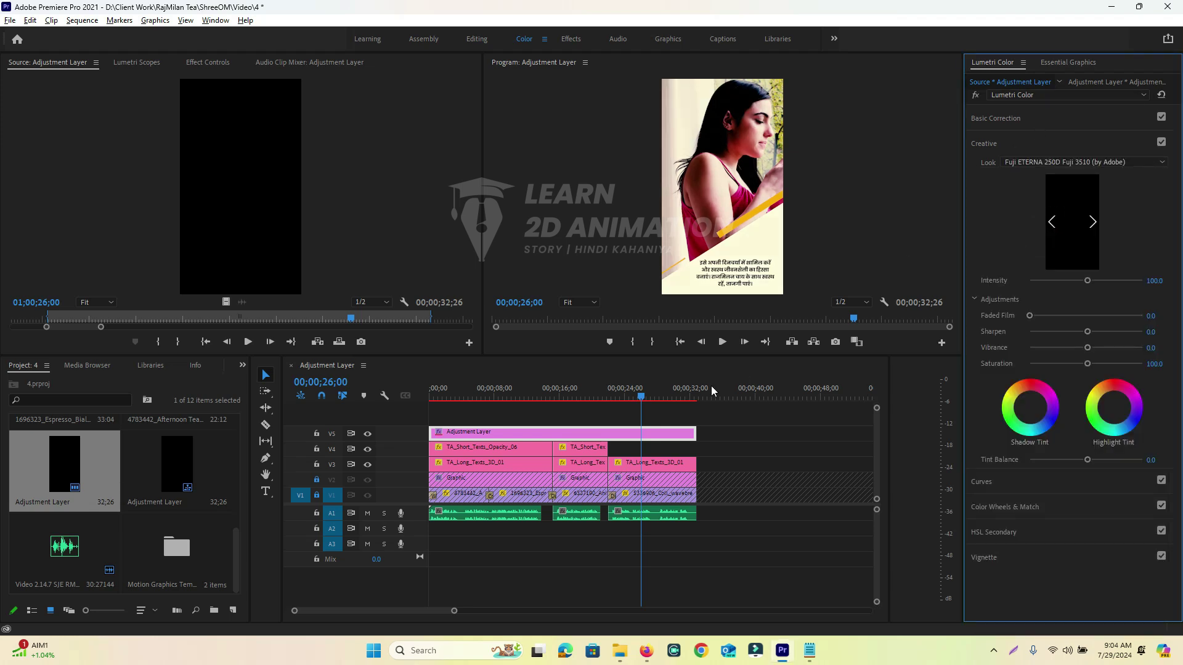
{"action": "left_click_drag", "start_coordinate": [639, 401], "coordinate": [412, 436]}
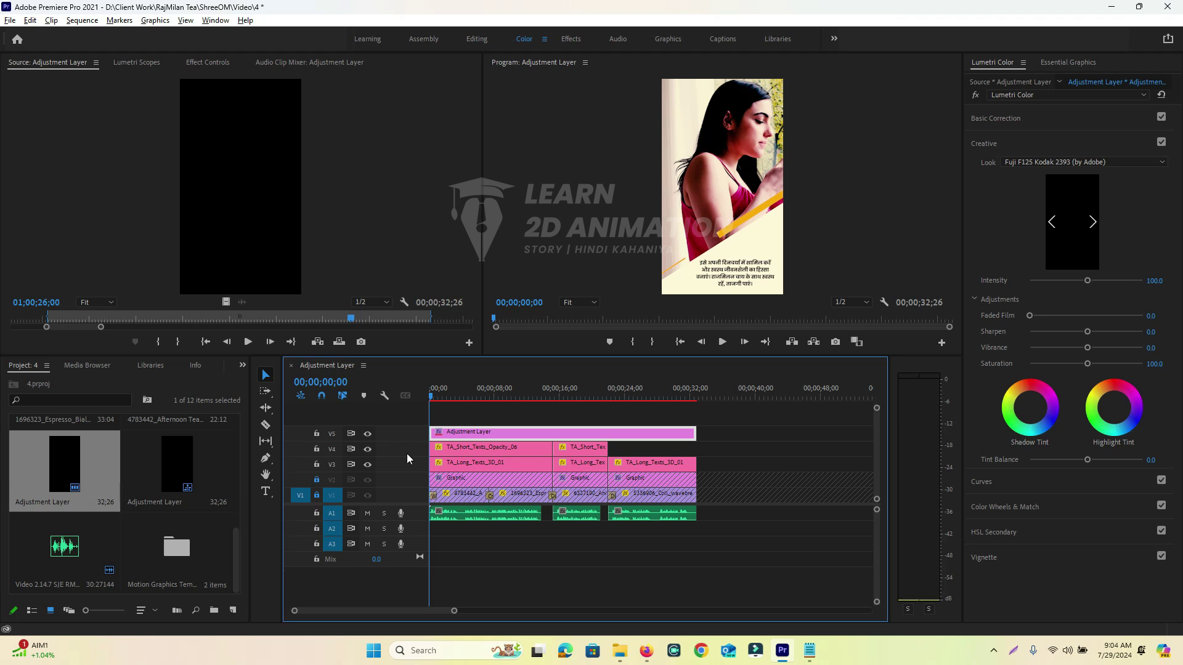
{"action": "left_click", "coordinate": [507, 536]}
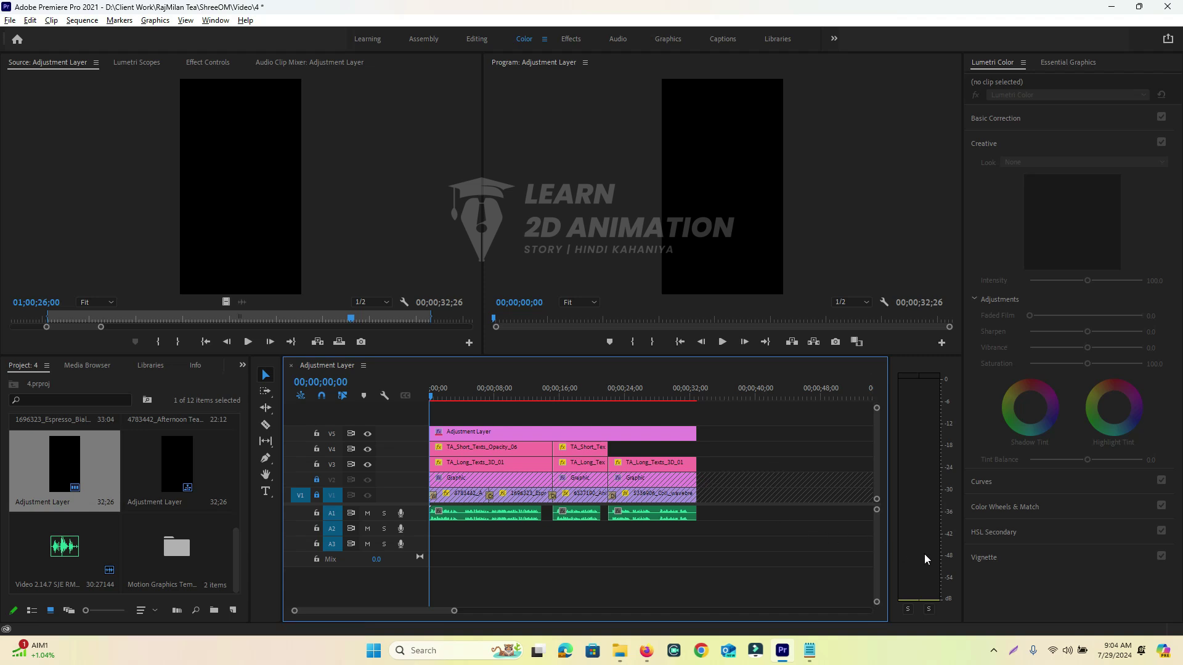
{"action": "left_click", "coordinate": [994, 652]}
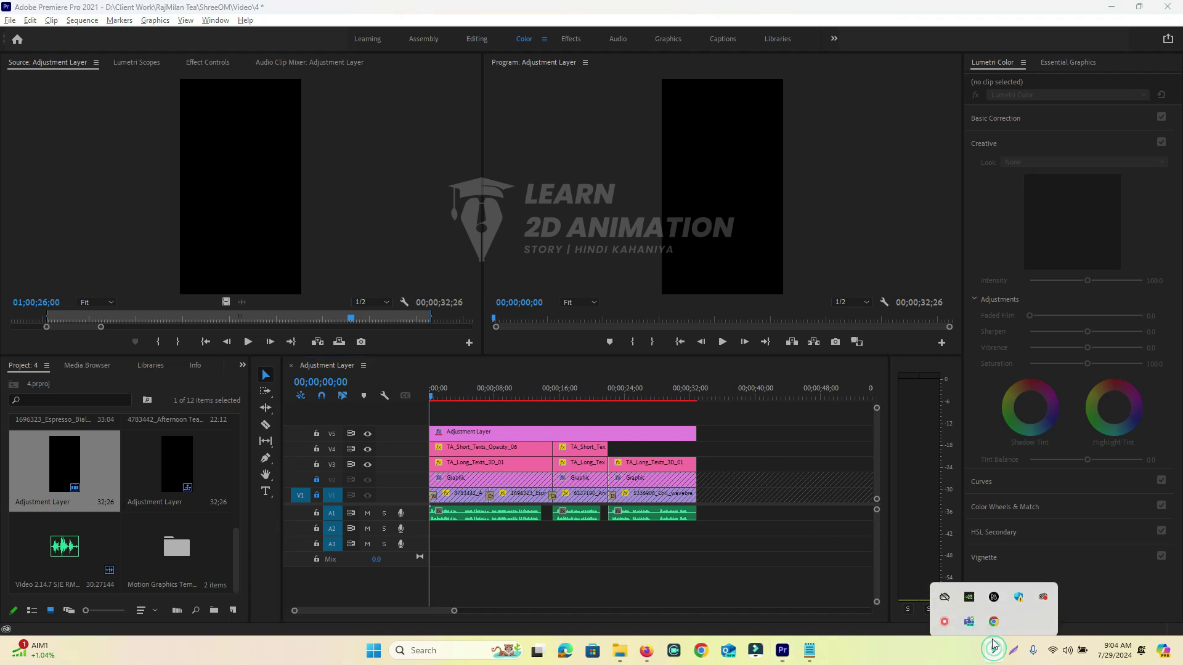
{"action": "right_click", "coordinate": [947, 614]}
{"action": "left_click", "coordinate": [980, 628]}
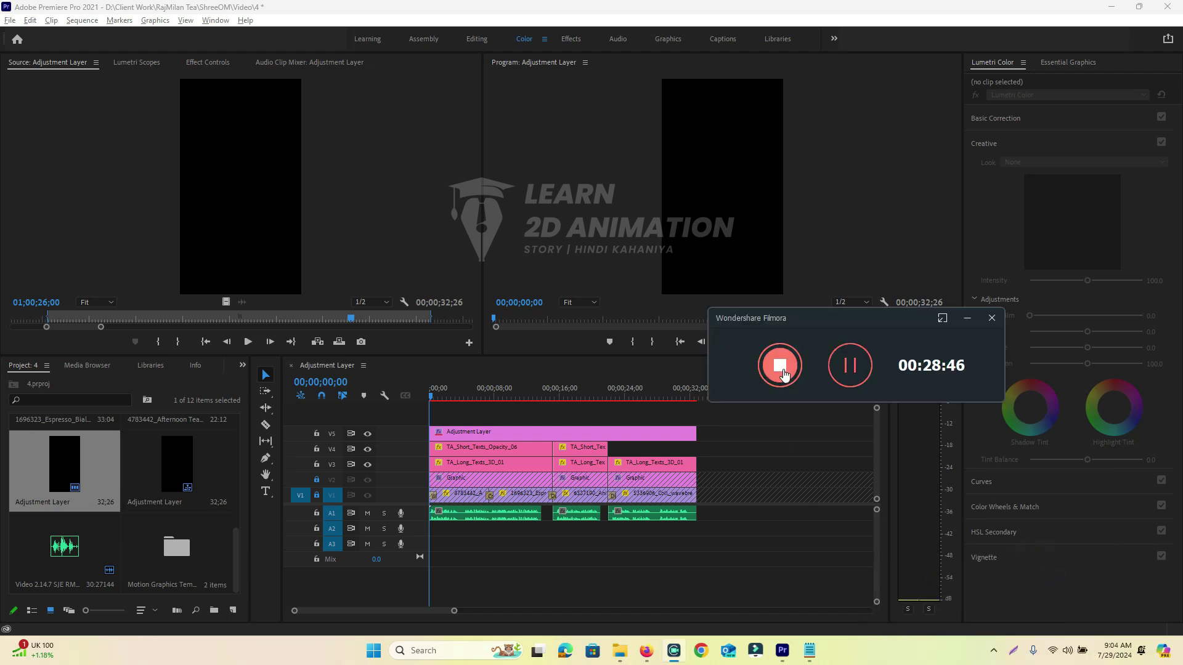
{"action": "left_click", "coordinate": [847, 369]}
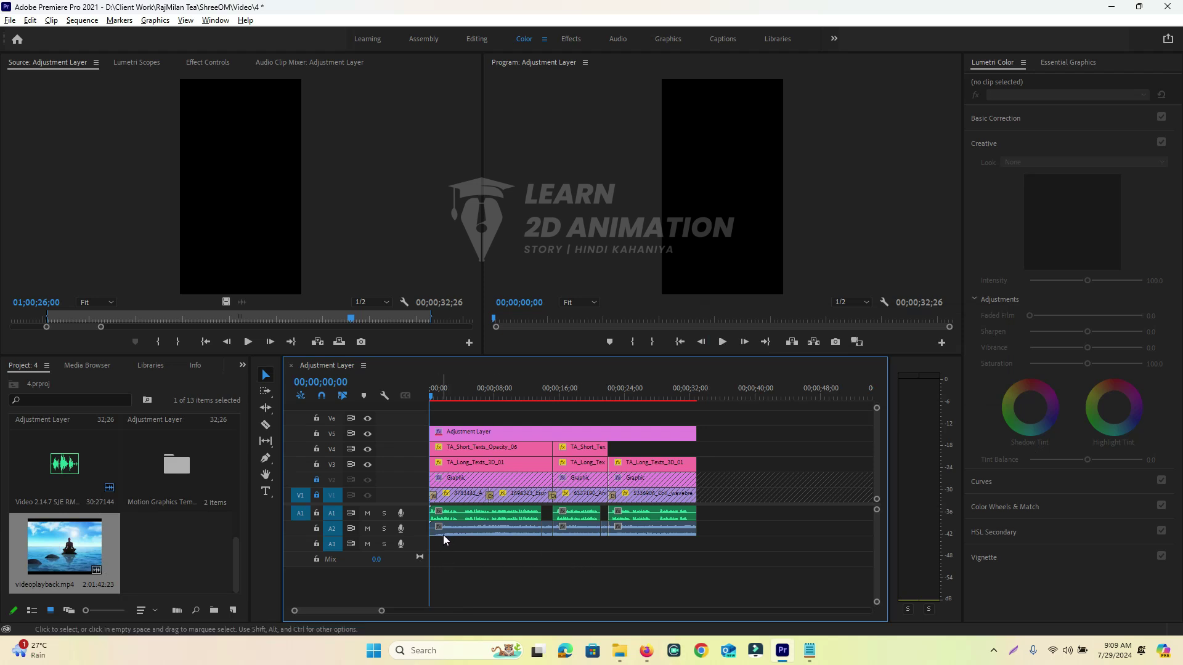
Delete the music pieces on A2 and place videoplayback.mp4 on the timeline after the end of the video.
{"action": "left_click_drag", "start_coordinate": [678, 556], "coordinate": [493, 544]}
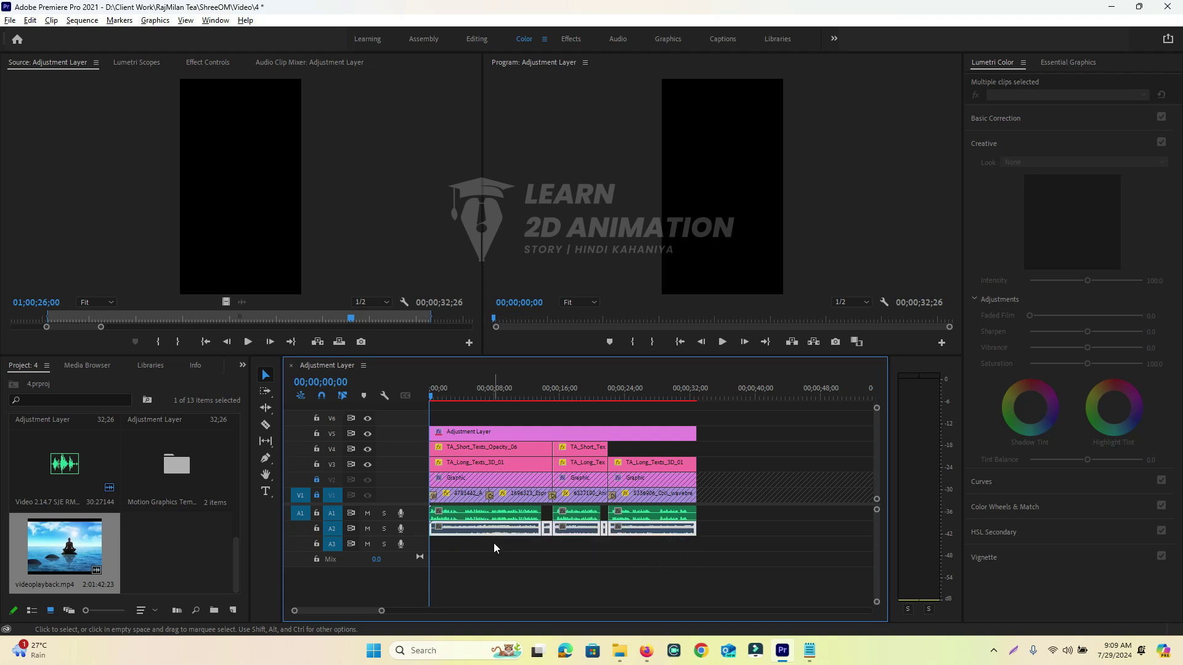
{"action": "key", "text": "Delete"}
{"action": "left_click", "coordinate": [73, 552]}
{"action": "left_click_drag", "start_coordinate": [73, 552], "coordinate": [746, 472]}
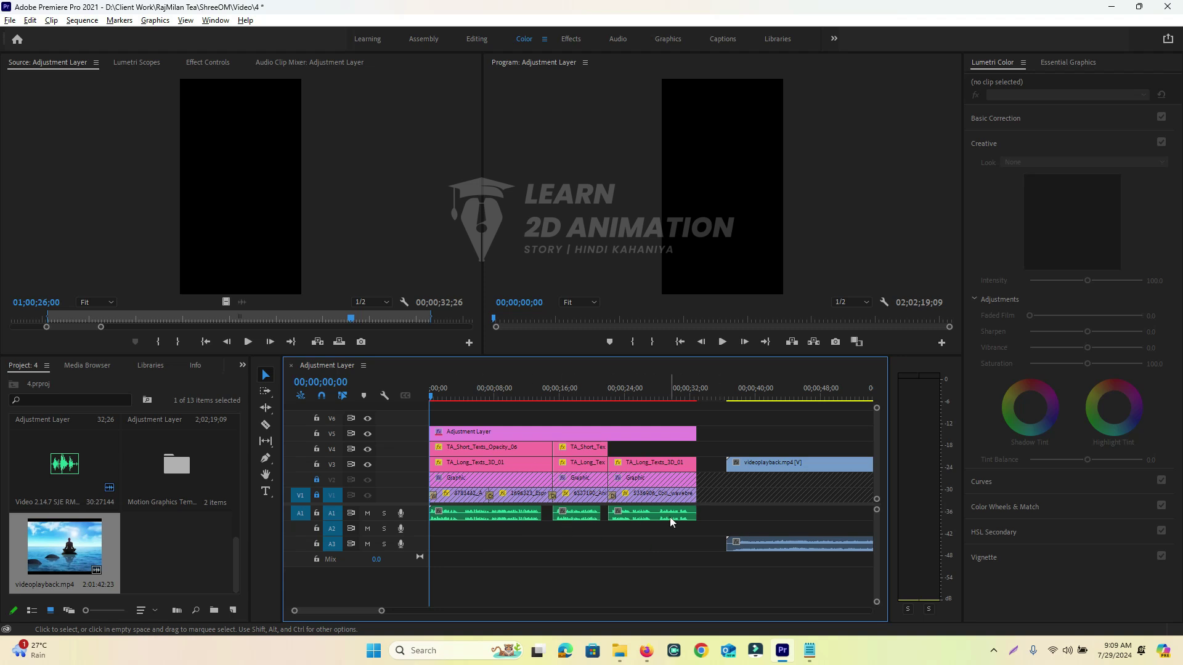
Unlink the videoplayback.mp4 clip on the timeline and delete its video part, keeping only the audio.
{"action": "left_click", "coordinate": [777, 462]}
{"action": "right_click", "coordinate": [782, 467]}
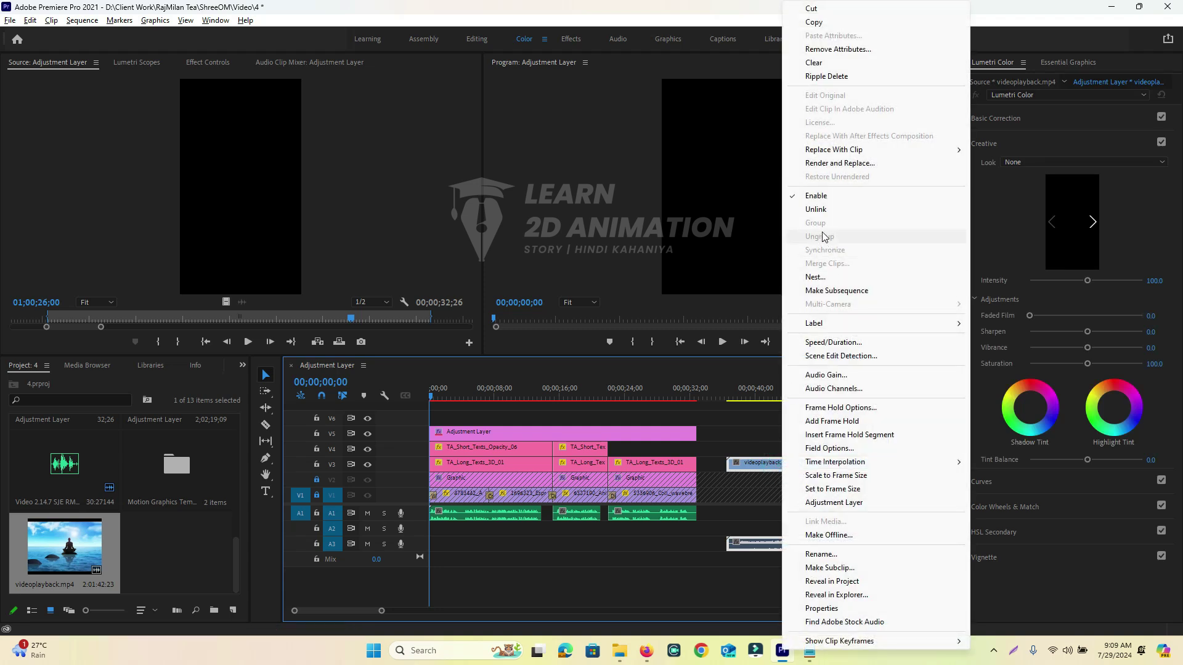
{"action": "left_click", "coordinate": [817, 209]}
{"action": "left_click", "coordinate": [755, 509]}
{"action": "left_click", "coordinate": [763, 462]}
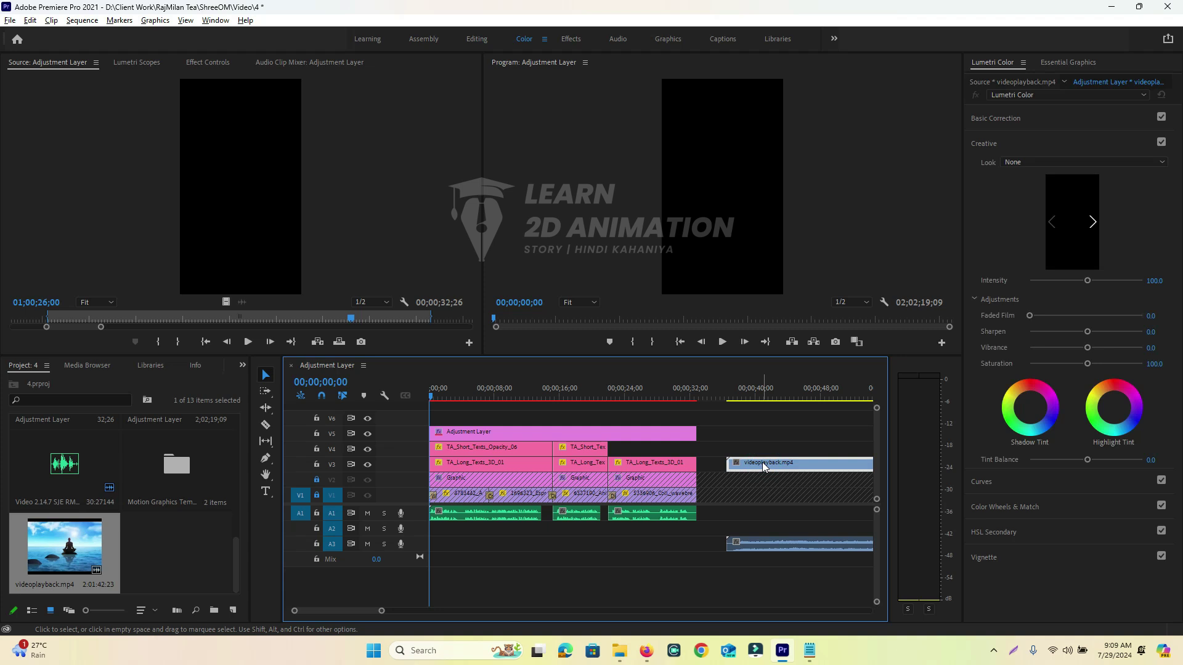
{"action": "key", "text": "Delete"}
Move the music clip to the start of A2, beneath the voice-over.
{"action": "left_click", "coordinate": [782, 545]}
{"action": "left_click_drag", "start_coordinate": [800, 550], "coordinate": [448, 530]}
{"action": "left_click_drag", "start_coordinate": [381, 611], "coordinate": [340, 616]}
{"action": "left_click", "coordinate": [608, 561]}
{"action": "left_click", "coordinate": [550, 533]}
{"action": "left_click_drag", "start_coordinate": [307, 612], "coordinate": [361, 611]}
{"action": "left_click", "coordinate": [519, 556]}
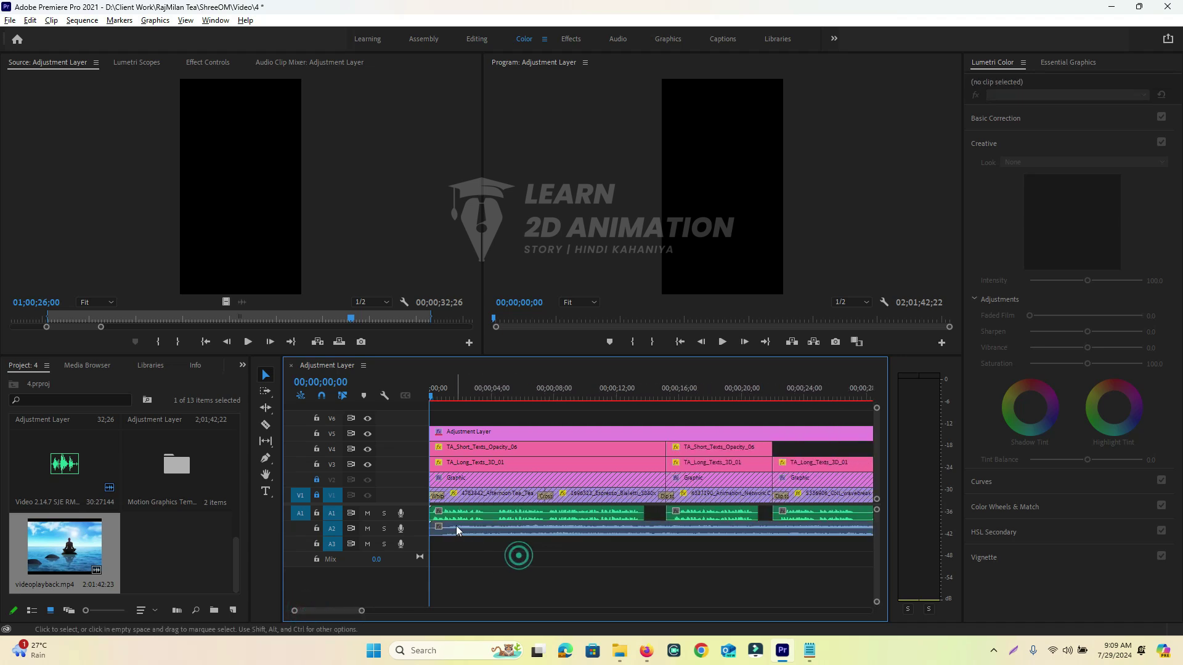
Cut off about the first second of the music and shift the remainder to the sequence start.
{"action": "key", "text": "c"}
{"action": "left_click", "coordinate": [449, 529]}
{"action": "key", "text": "v"}
{"action": "left_click", "coordinate": [439, 528]}
{"action": "left_click_drag", "start_coordinate": [497, 531], "coordinate": [474, 538]}
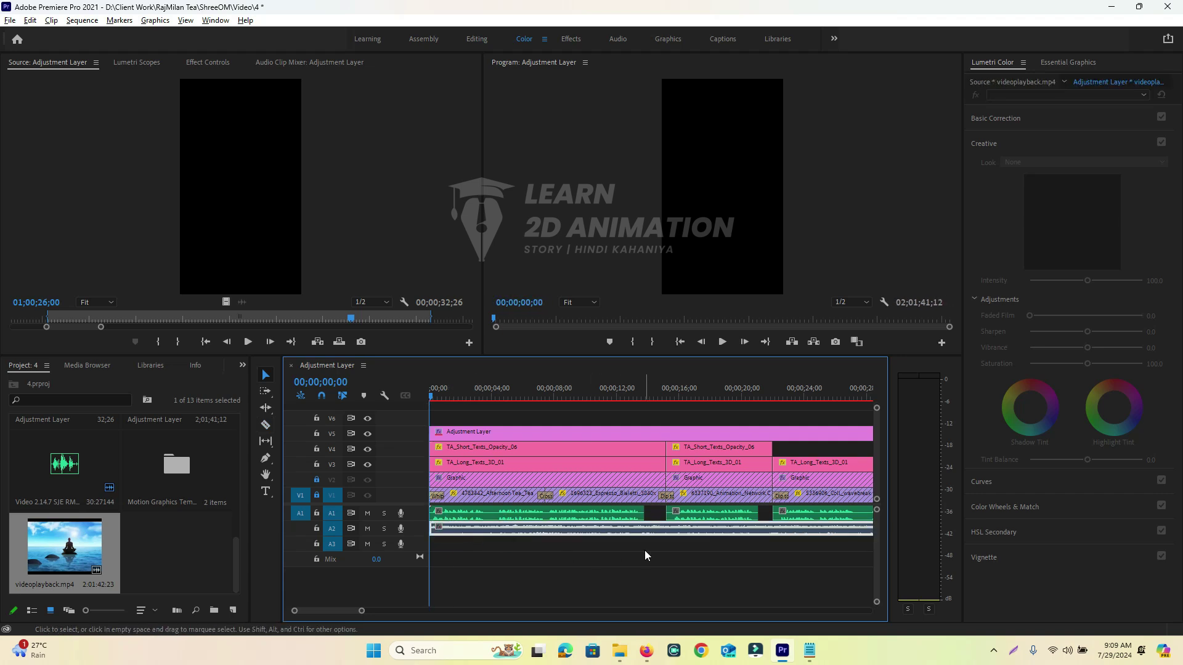
Split the music on A2 at both edges of each of the two gaps between voice-over clips.
{"action": "key", "text": "c"}
{"action": "left_click", "coordinate": [647, 530]}
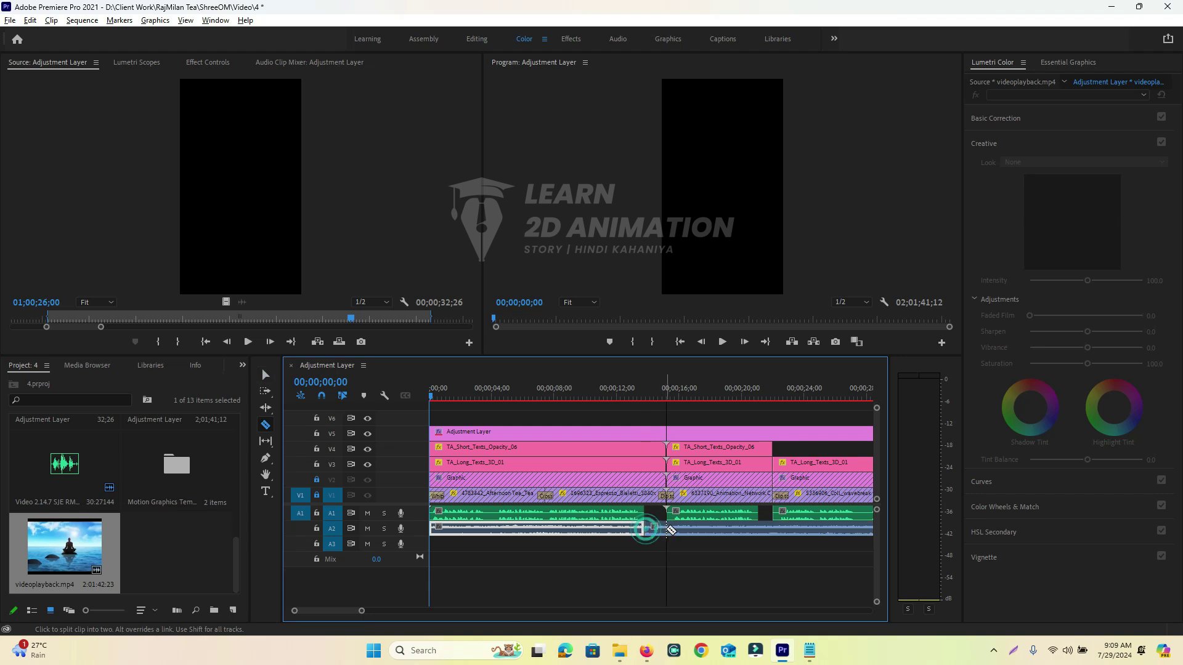
{"action": "left_click", "coordinate": [666, 528]}
{"action": "left_click", "coordinate": [759, 529]}
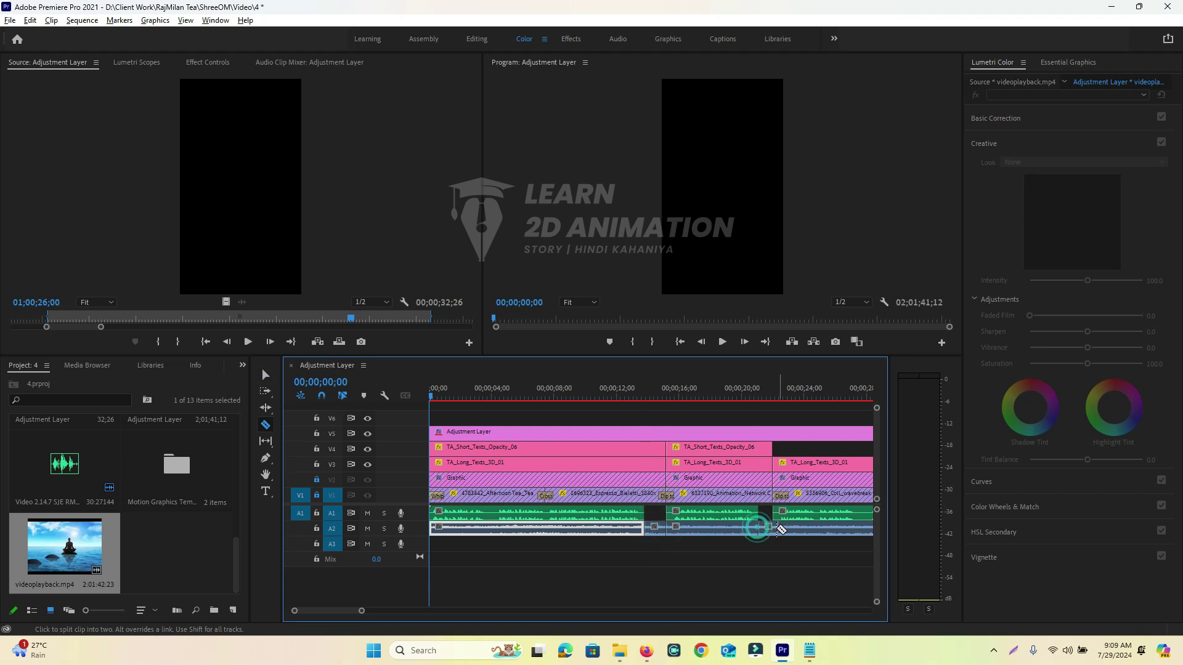
{"action": "left_click", "coordinate": [773, 529]}
Cut the music shortly after the video ends, at about 00;00;37;04, and delete the long remainder.
{"action": "key", "text": "backslash"}
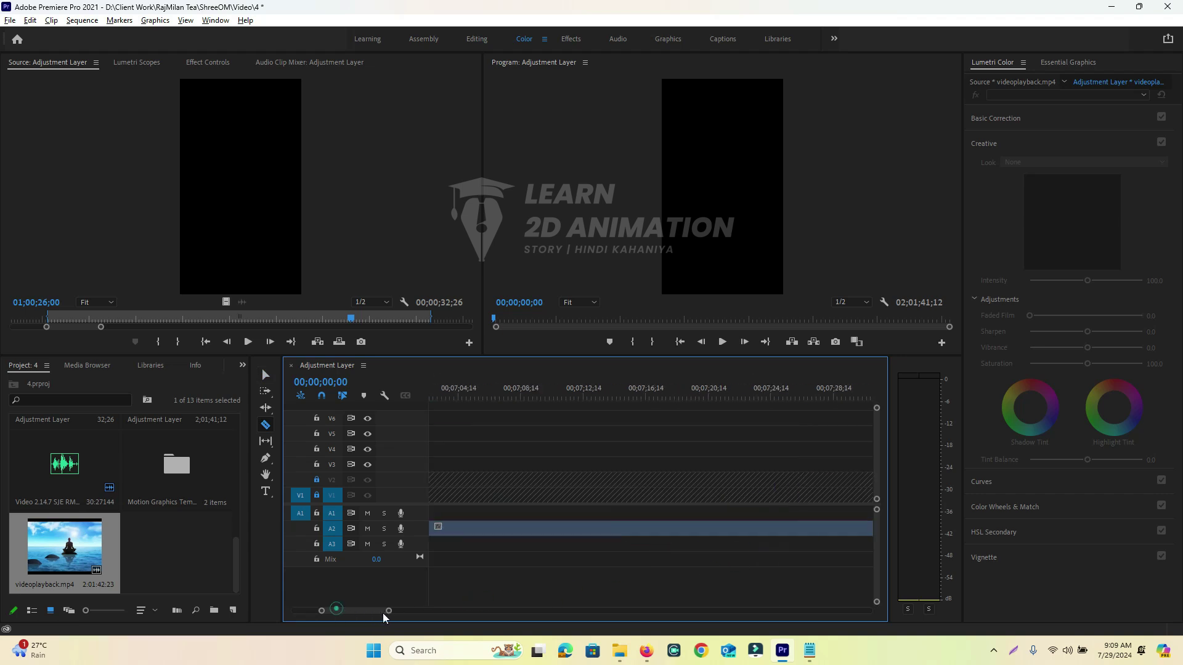
{"action": "key", "text": "backslash"}
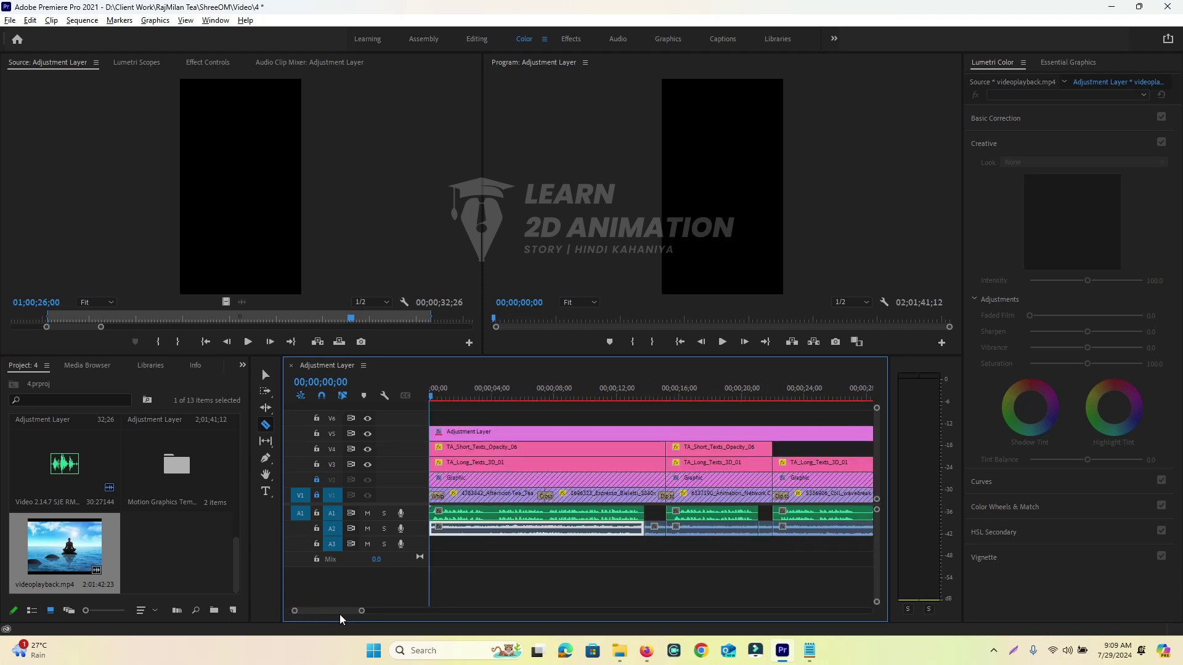
{"action": "scroll", "coordinate": [343, 614], "scroll_direction": "down", "scroll_amount": 5}
{"action": "left_click_drag", "start_coordinate": [367, 611], "coordinate": [400, 611]}
{"action": "left_click", "coordinate": [613, 530]}
{"action": "key", "text": "v"}
{"action": "left_click", "coordinate": [638, 530]}
{"action": "key", "text": "Delete"}
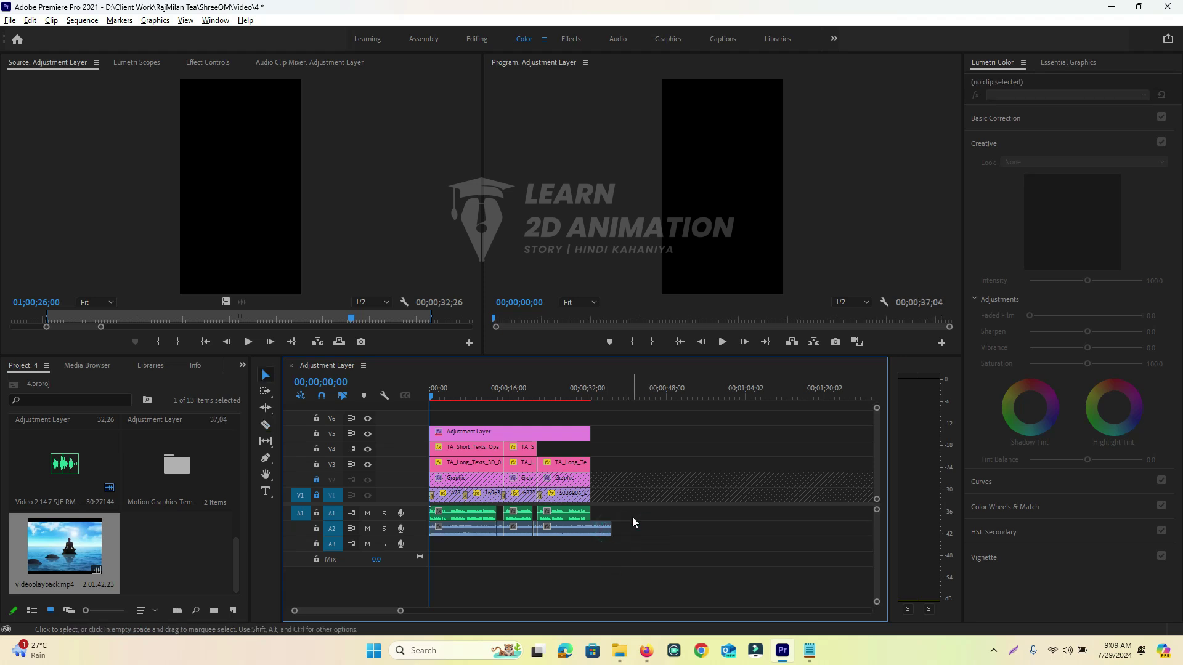
Split the A2 music where the video clips end, and set the first music segment's volume to -26 dB.
{"action": "left_click", "coordinate": [592, 530]}
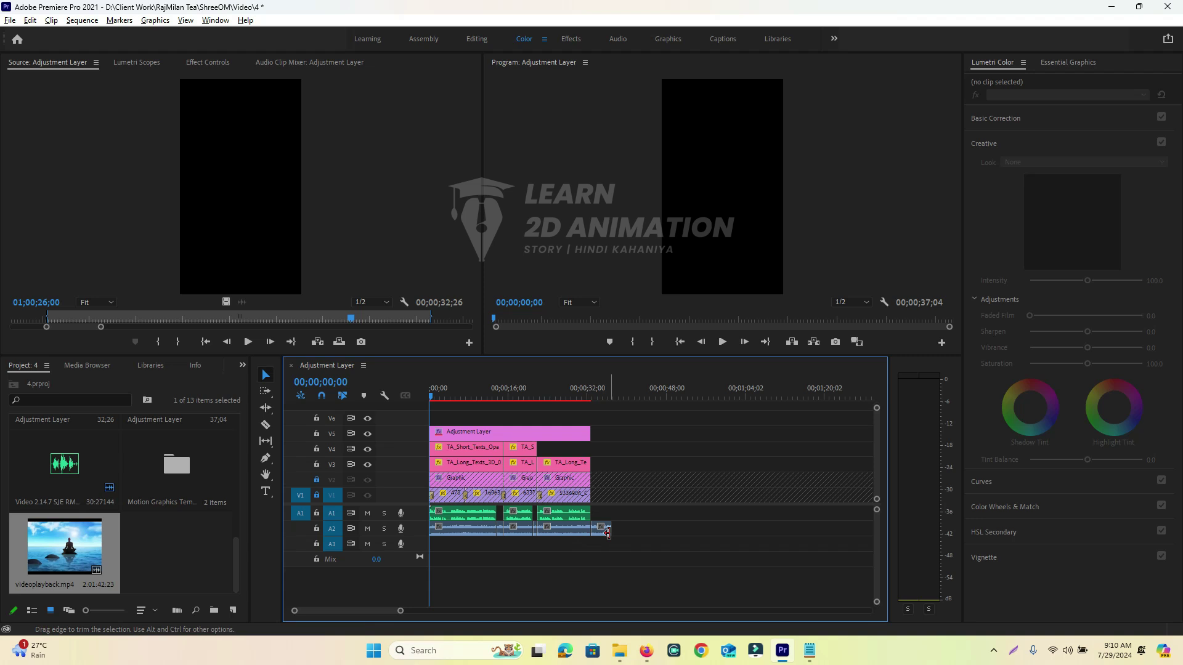
{"action": "left_click_drag", "start_coordinate": [400, 611], "coordinate": [377, 612]}
{"action": "left_click", "coordinate": [506, 527]}
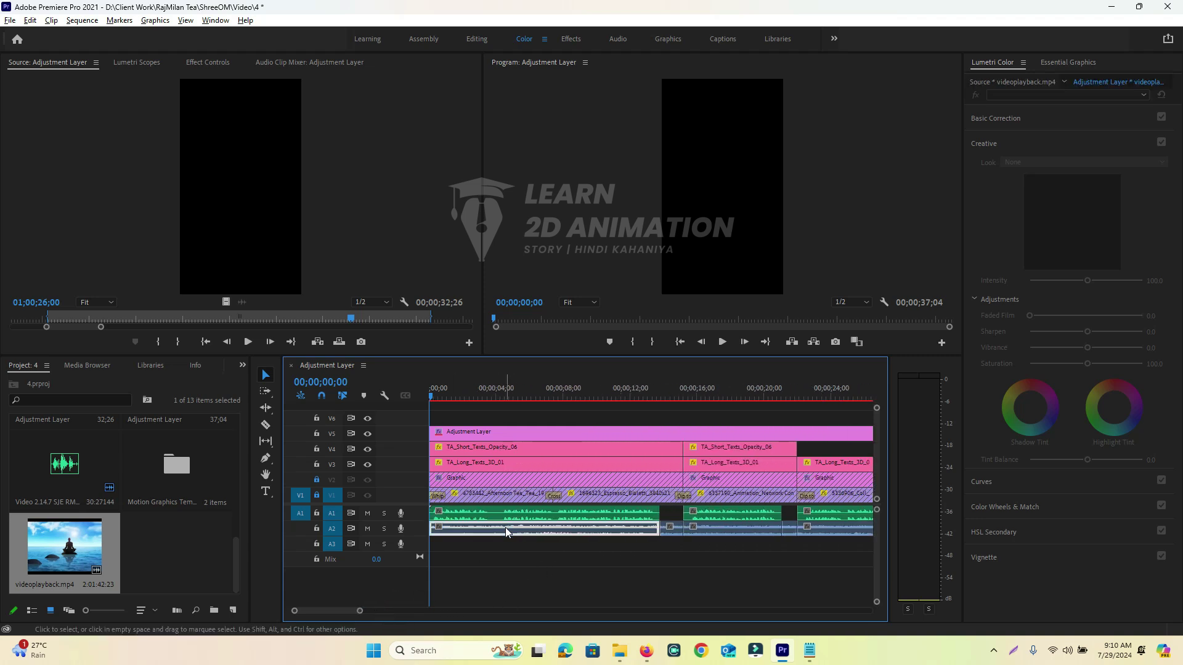
{"action": "left_click", "coordinate": [522, 399]}
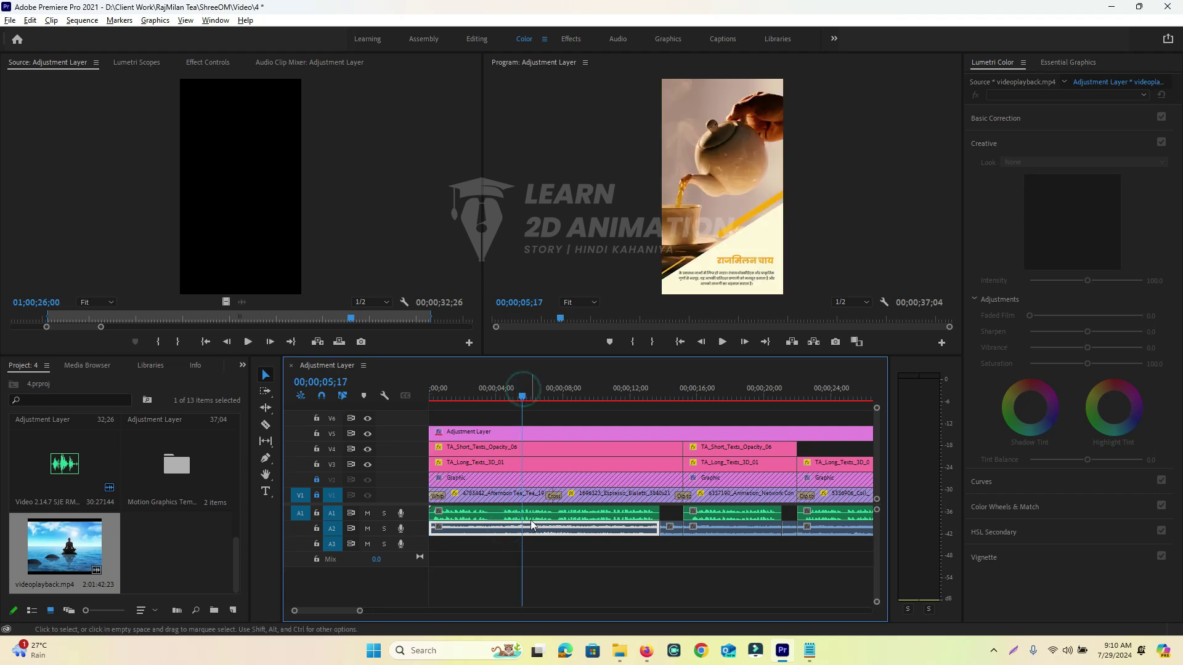
{"action": "left_click", "coordinate": [533, 514]}
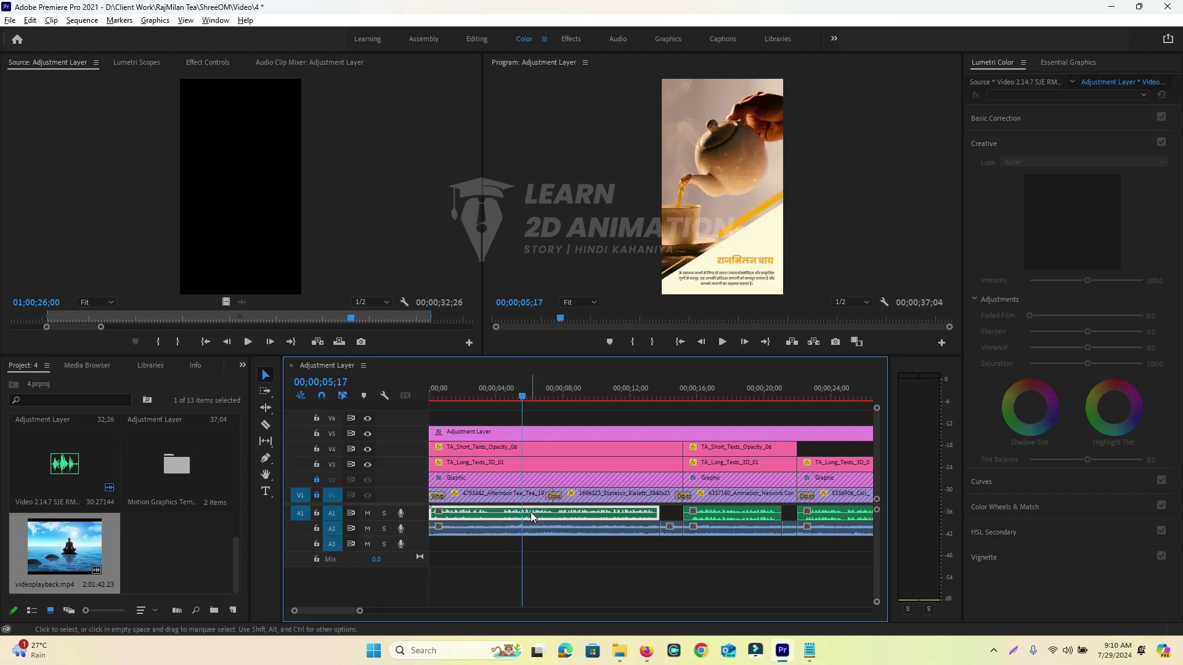
{"action": "left_click", "coordinate": [532, 528]}
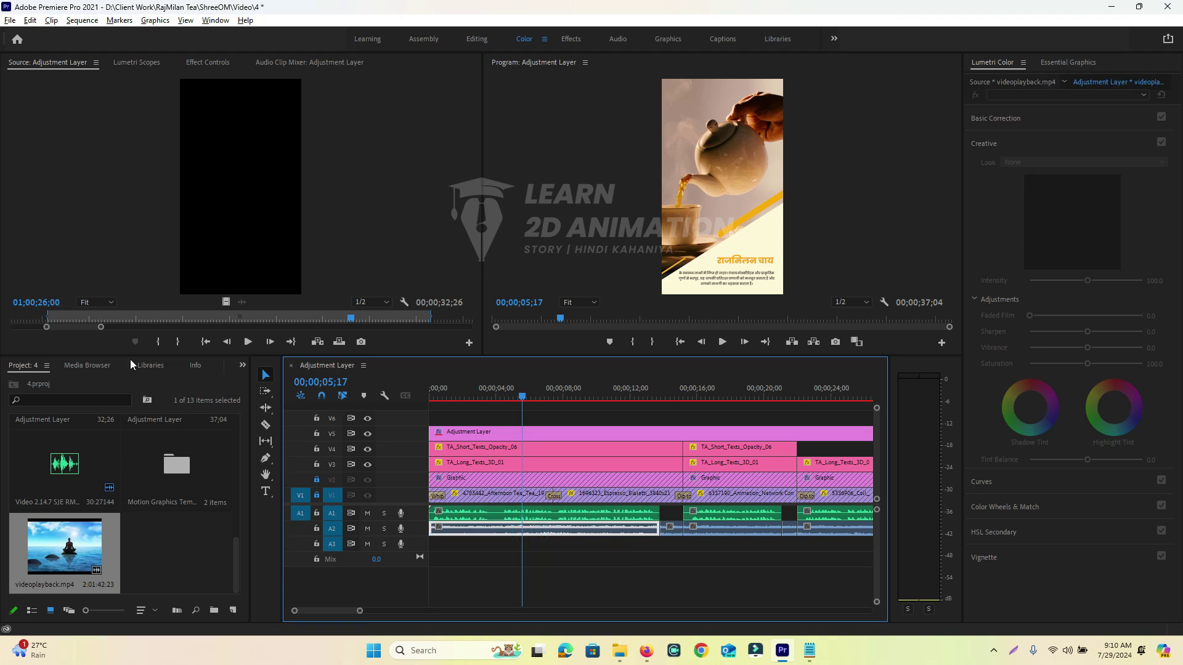
{"action": "left_click", "coordinate": [305, 63]}
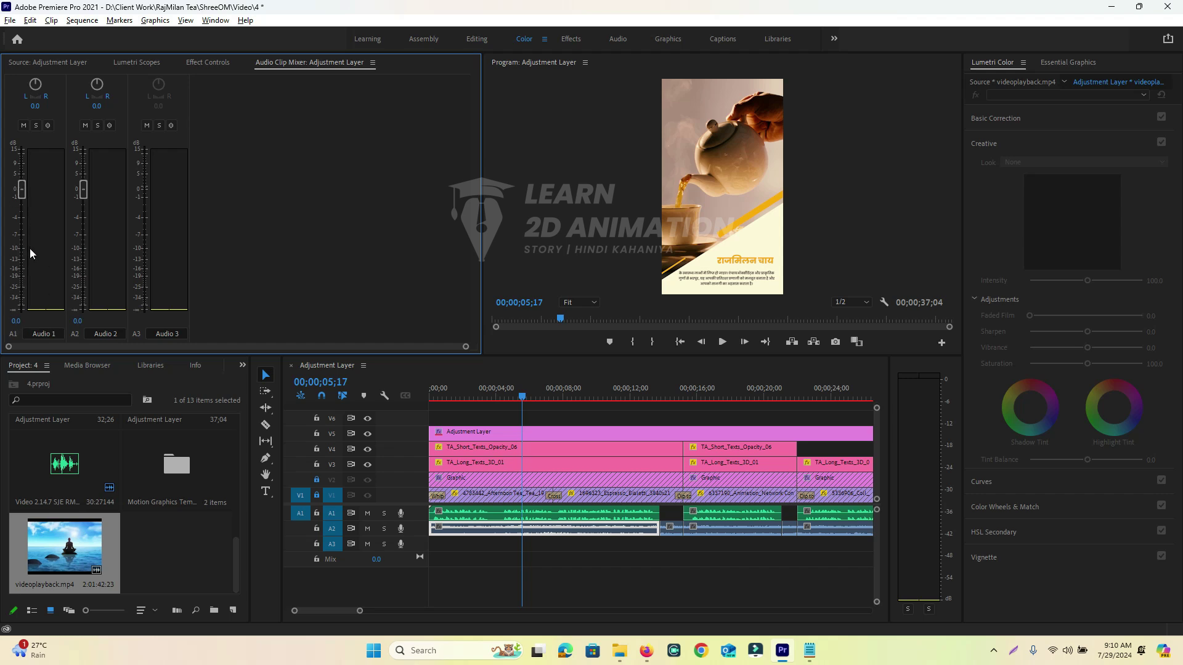
{"action": "left_click", "coordinate": [479, 515]}
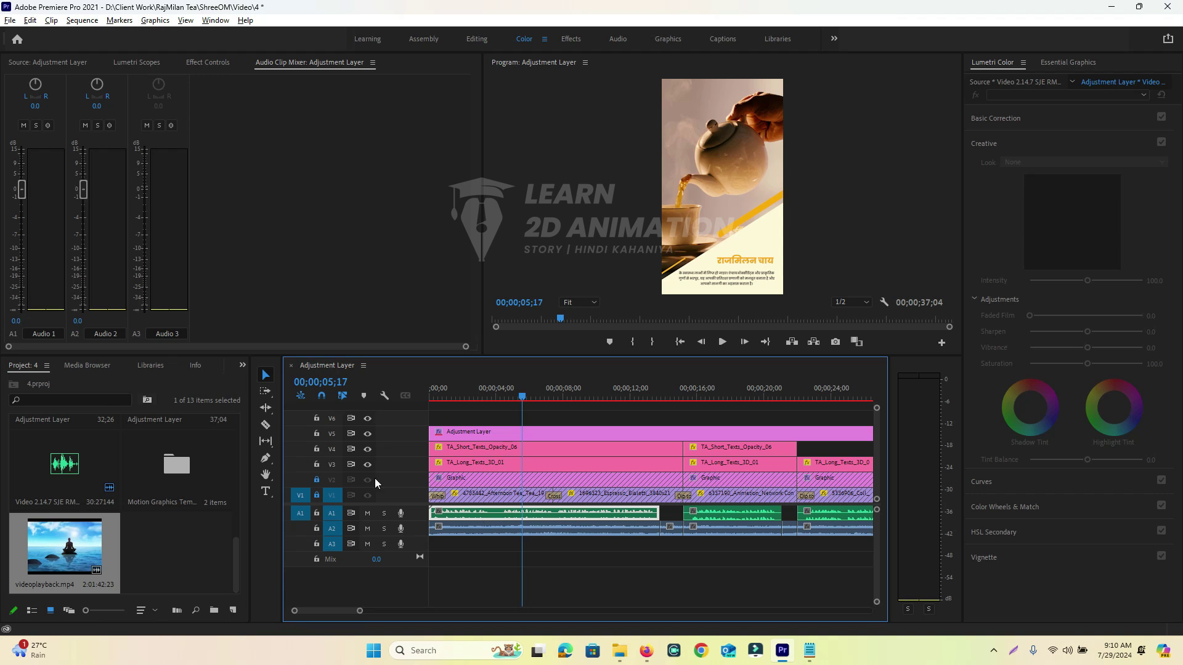
{"action": "left_click", "coordinate": [457, 530]}
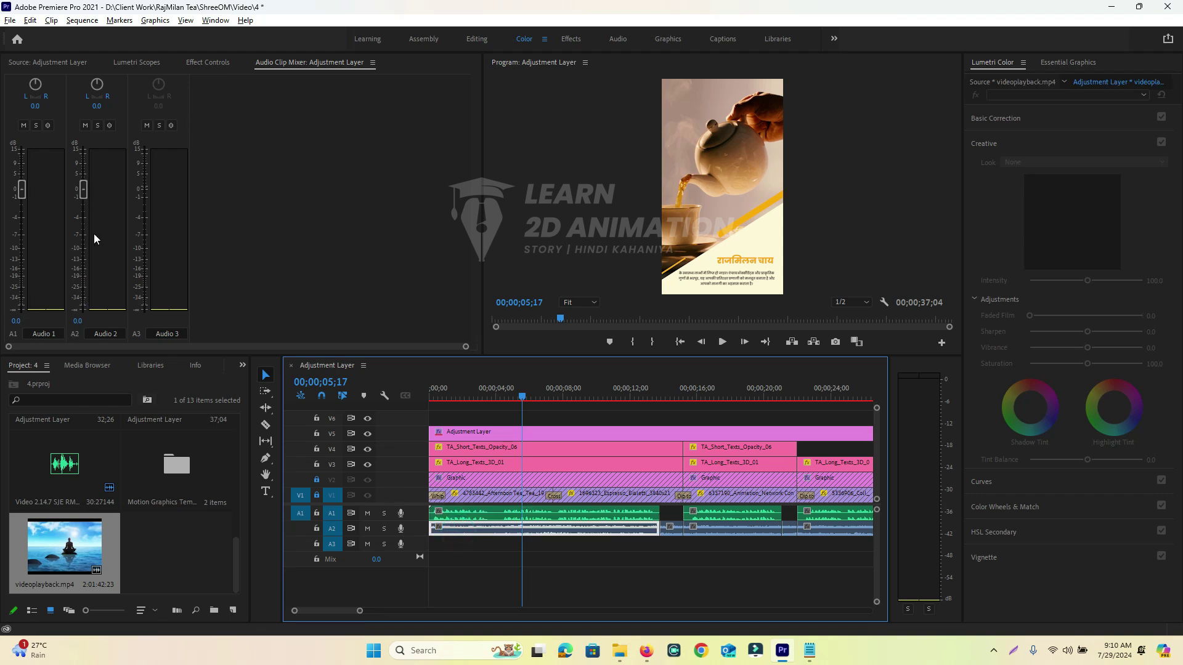
{"action": "left_click", "coordinate": [78, 320]}
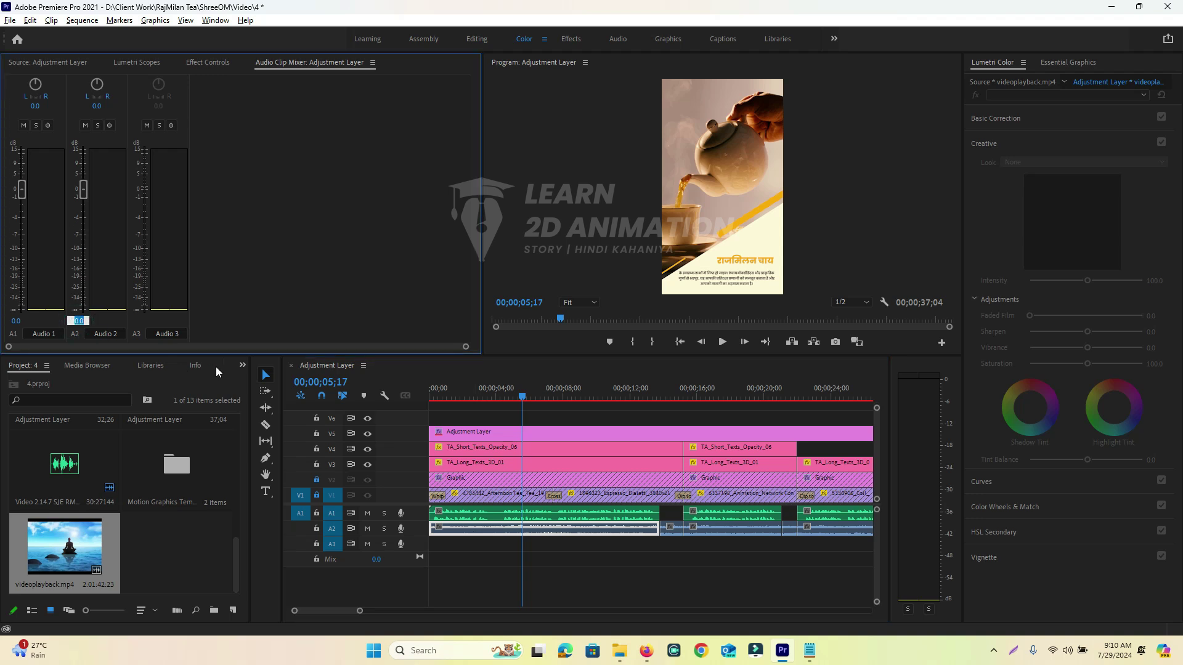
{"action": "type", "text": "-26"}
{"action": "key", "text": "Return"}
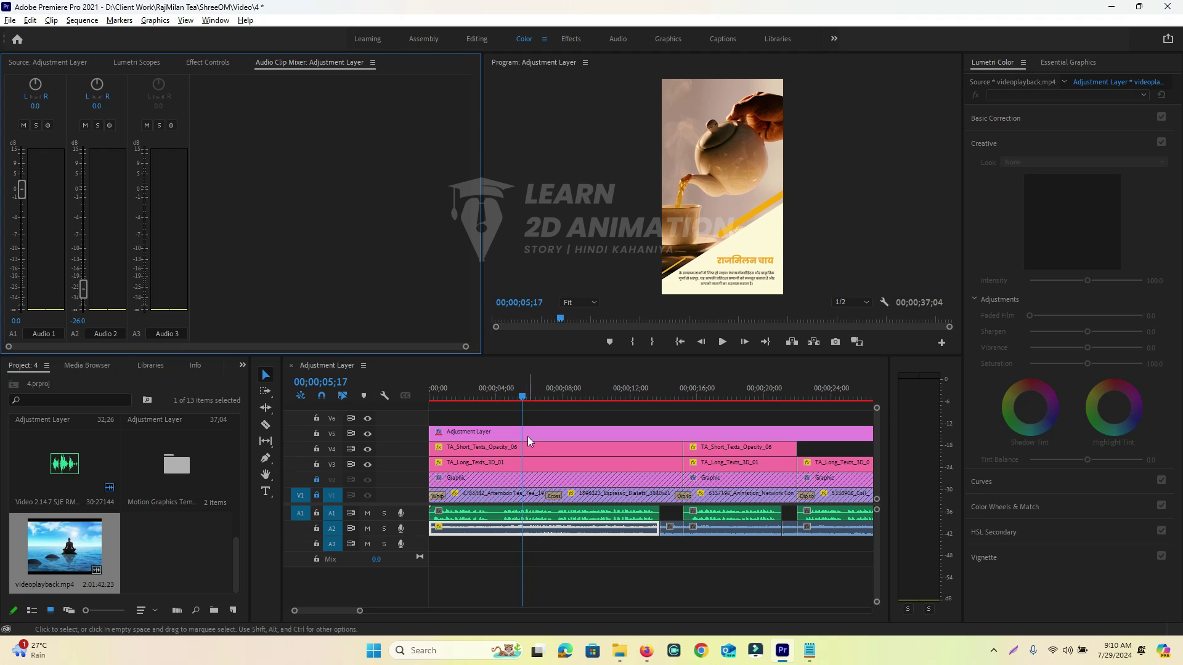
Play the sequence opening and the passage into the first voice-over gap to check the music level against the voice.
{"action": "left_click", "coordinate": [522, 396]}
{"action": "left_click_drag", "start_coordinate": [523, 401], "coordinate": [419, 407]}
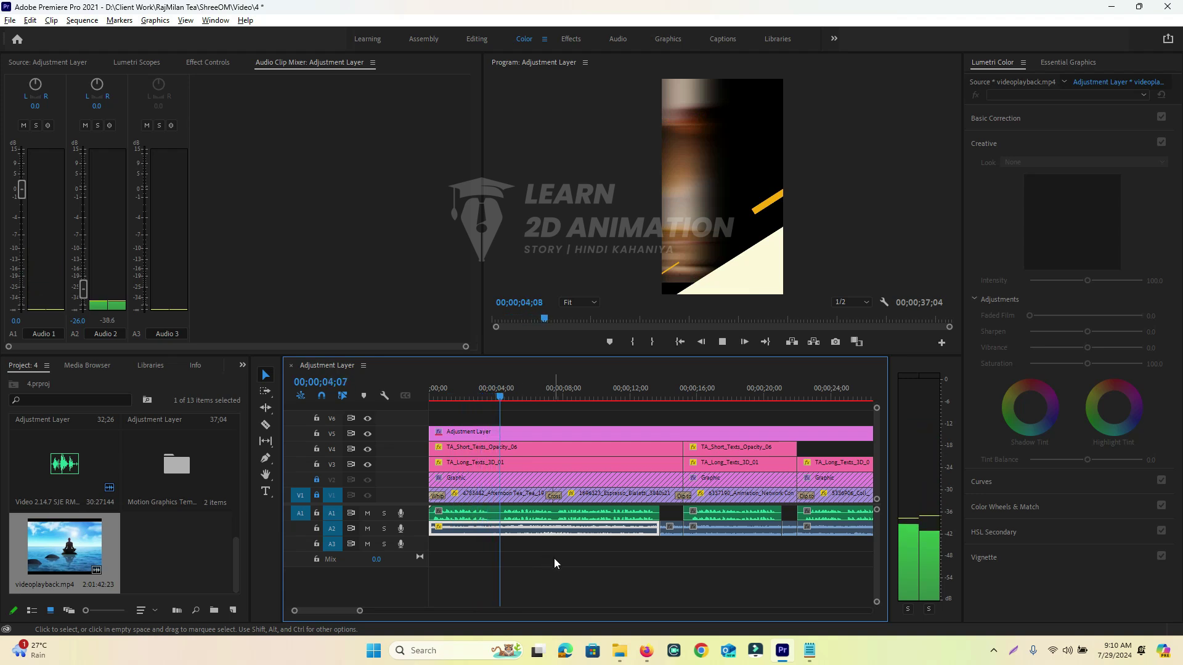
{"action": "key", "text": "space"}
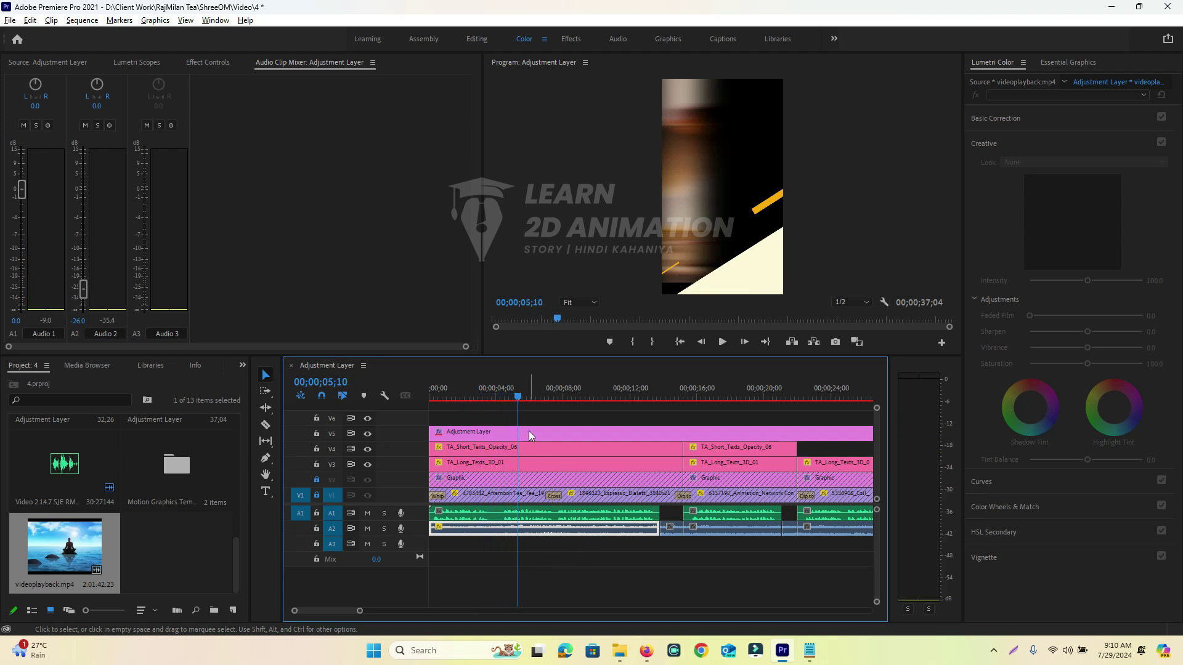
{"action": "left_click_drag", "start_coordinate": [517, 398], "coordinate": [636, 409]}
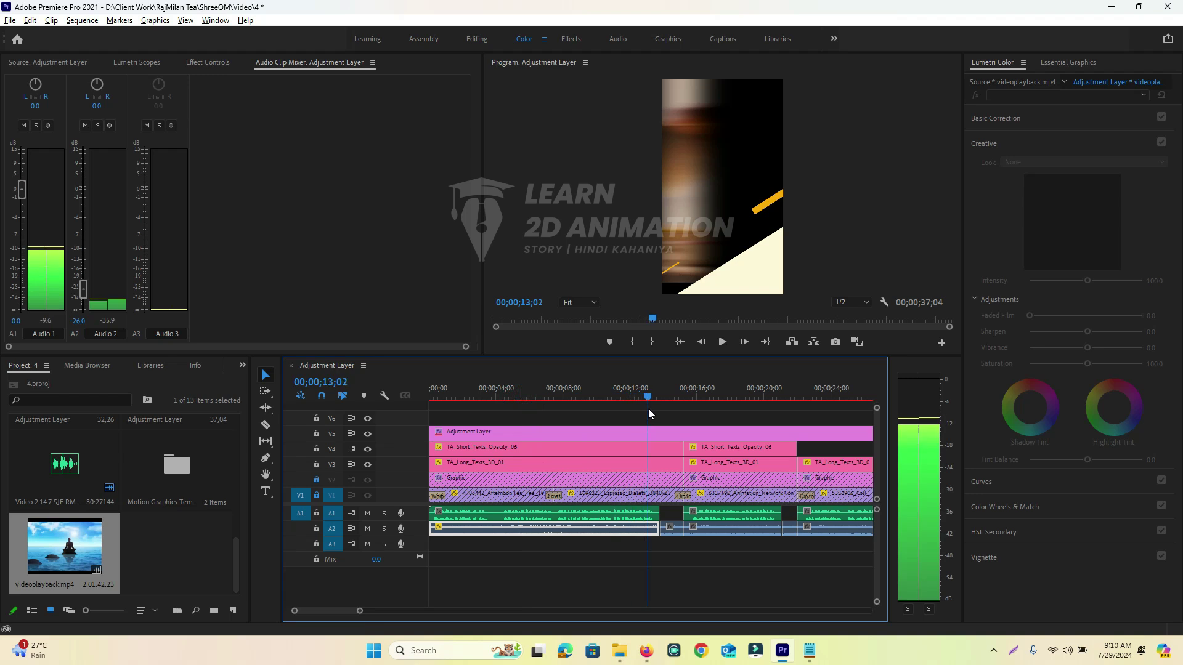
{"action": "key", "text": "space"}
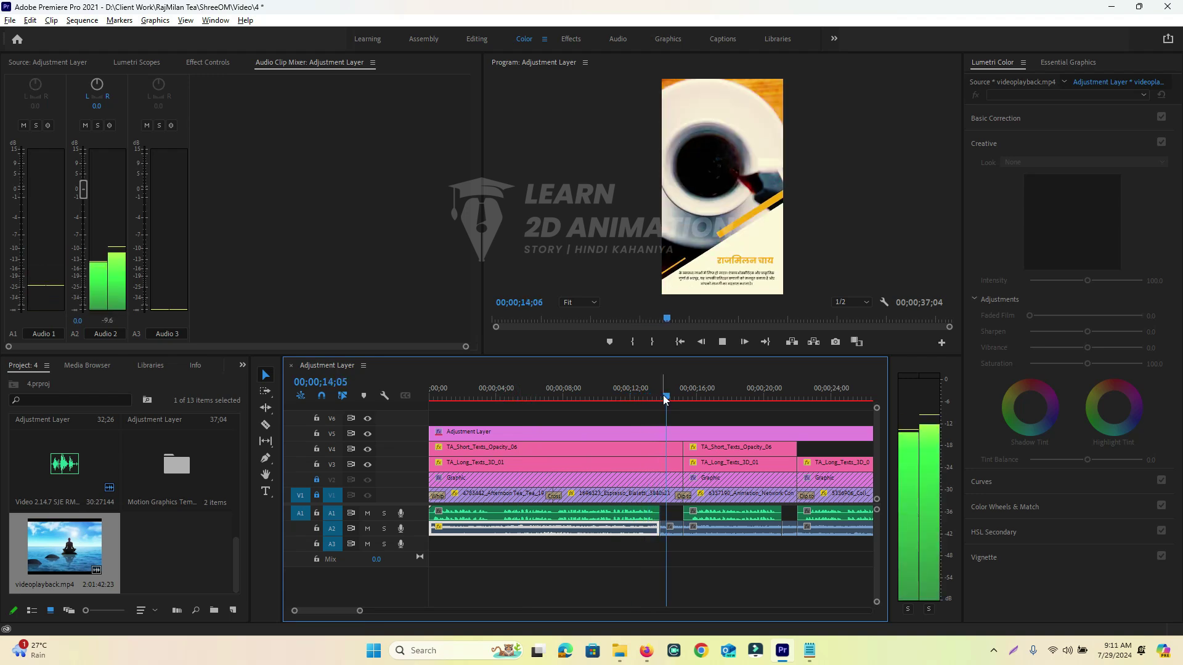
{"action": "key", "text": "space"}
Lower the A2 music segment under the second voice-over clip to -26 dB.
{"action": "left_click", "coordinate": [725, 526]}
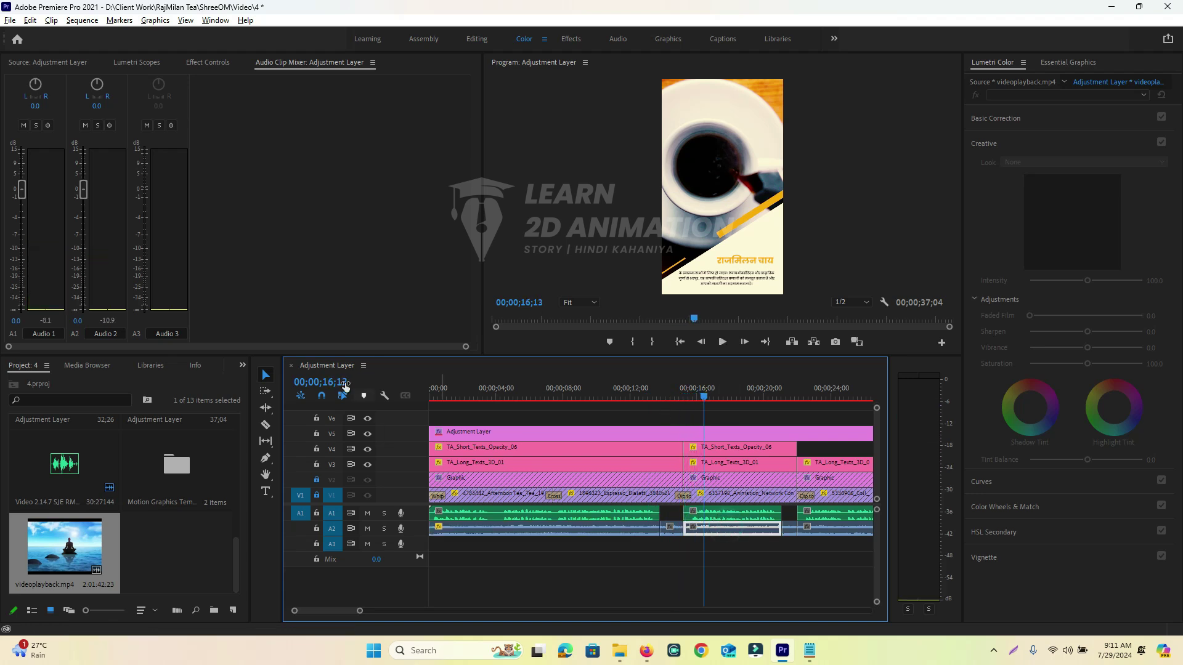
{"action": "left_click", "coordinate": [90, 320]}
{"action": "type", "text": "-26"}
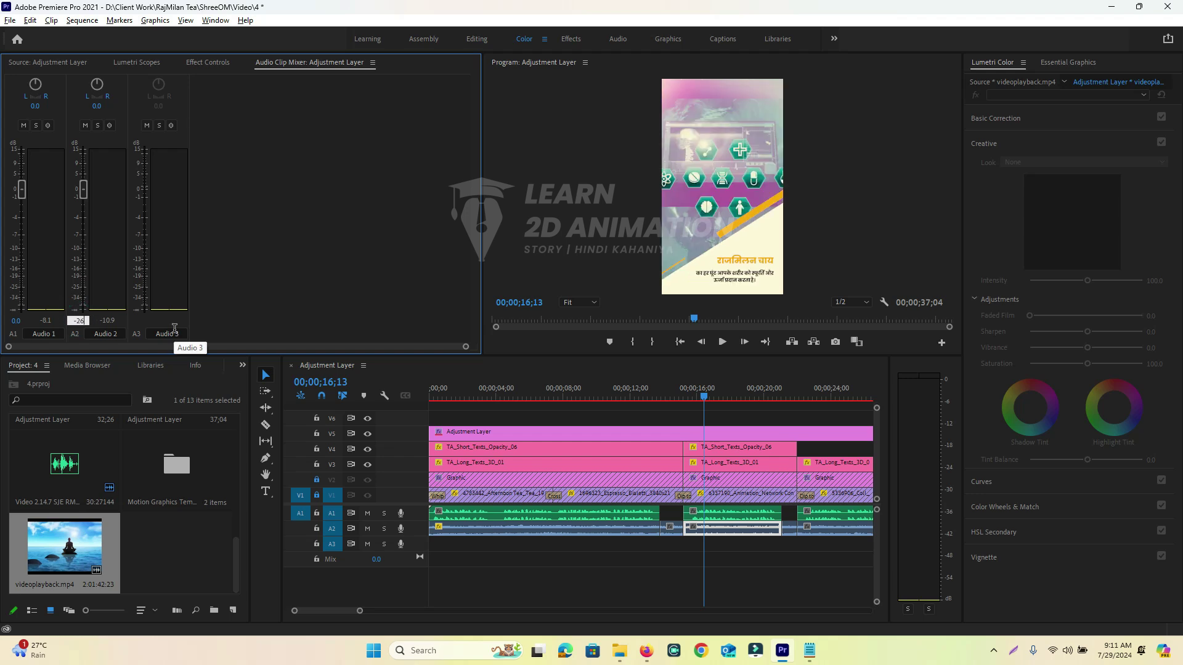
{"action": "key", "text": "Return"}
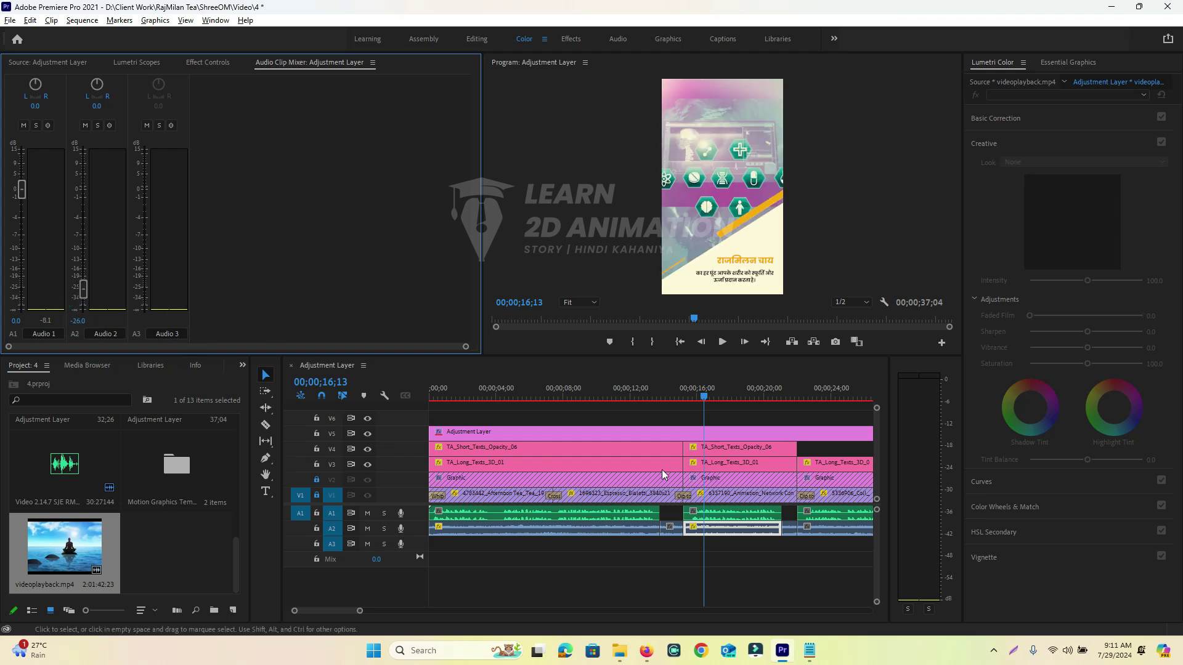
Lower the A2 music segment under the third voice-over clip to -26 dB.
{"action": "left_click_drag", "start_coordinate": [711, 402], "coordinate": [823, 401]}
{"action": "left_click", "coordinate": [863, 529]}
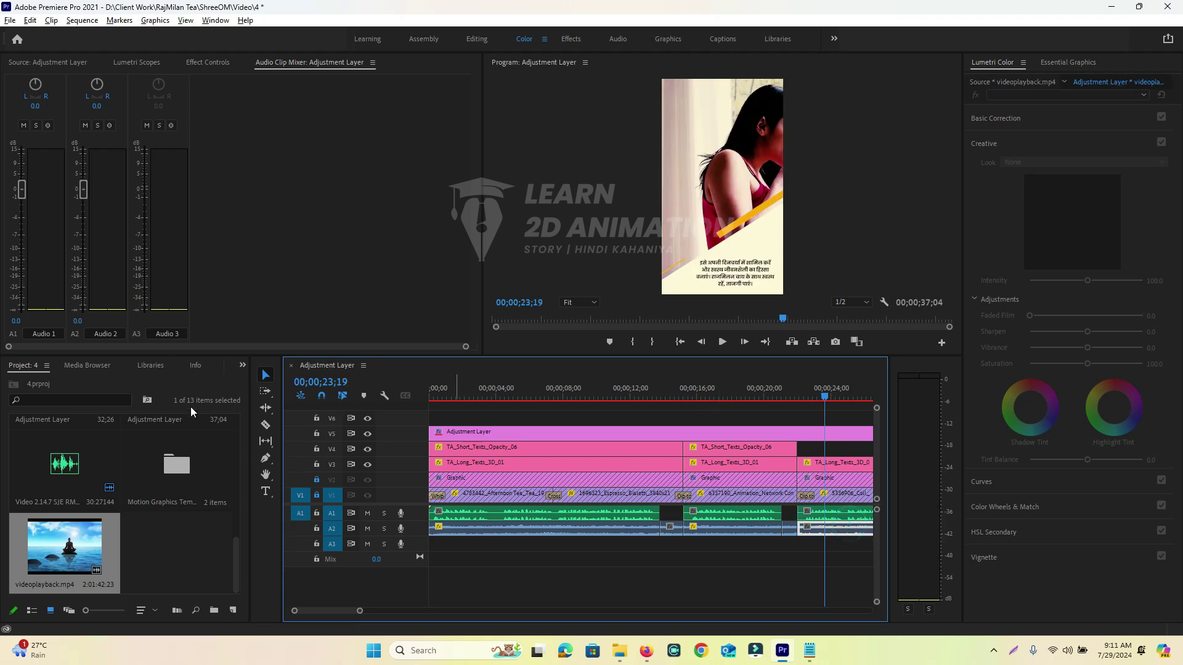
{"action": "left_click", "coordinate": [77, 321]}
{"action": "type", "text": "-26"}
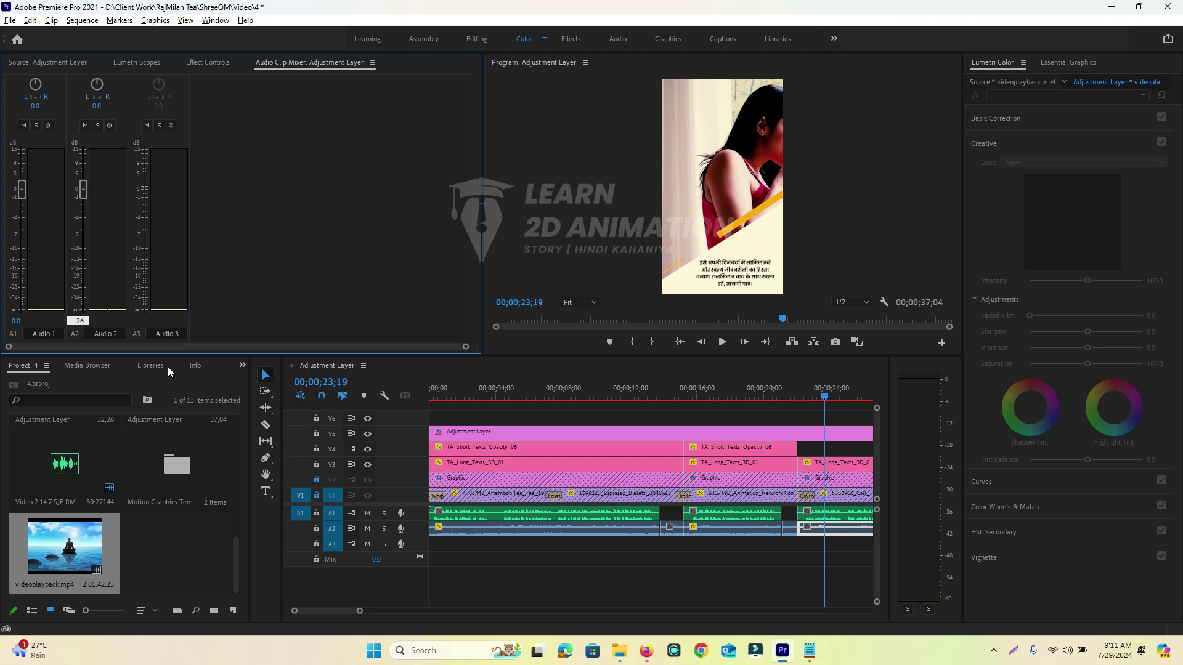
{"action": "key", "text": "Escape"}
Play back around the first voice-over gap to check the change in music level.
{"action": "left_click_drag", "start_coordinate": [827, 395], "coordinate": [796, 406]}
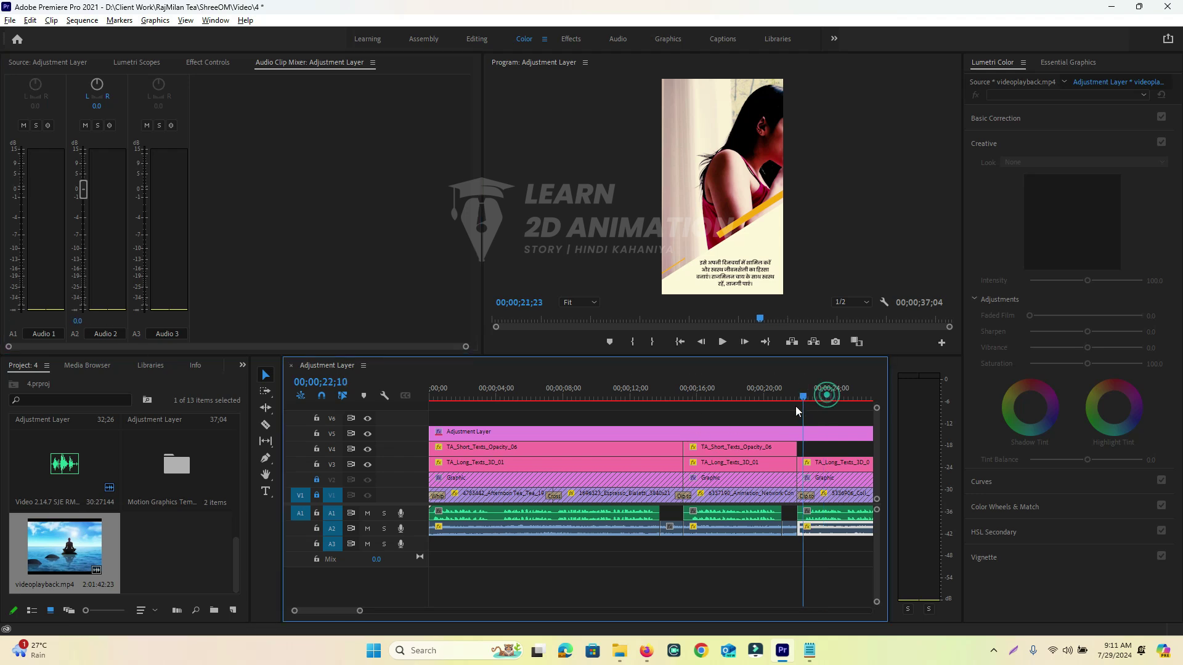
{"action": "key", "text": "j"}
{"action": "key", "text": "j"}
{"action": "key", "text": "j"}
{"action": "key", "text": "space"}
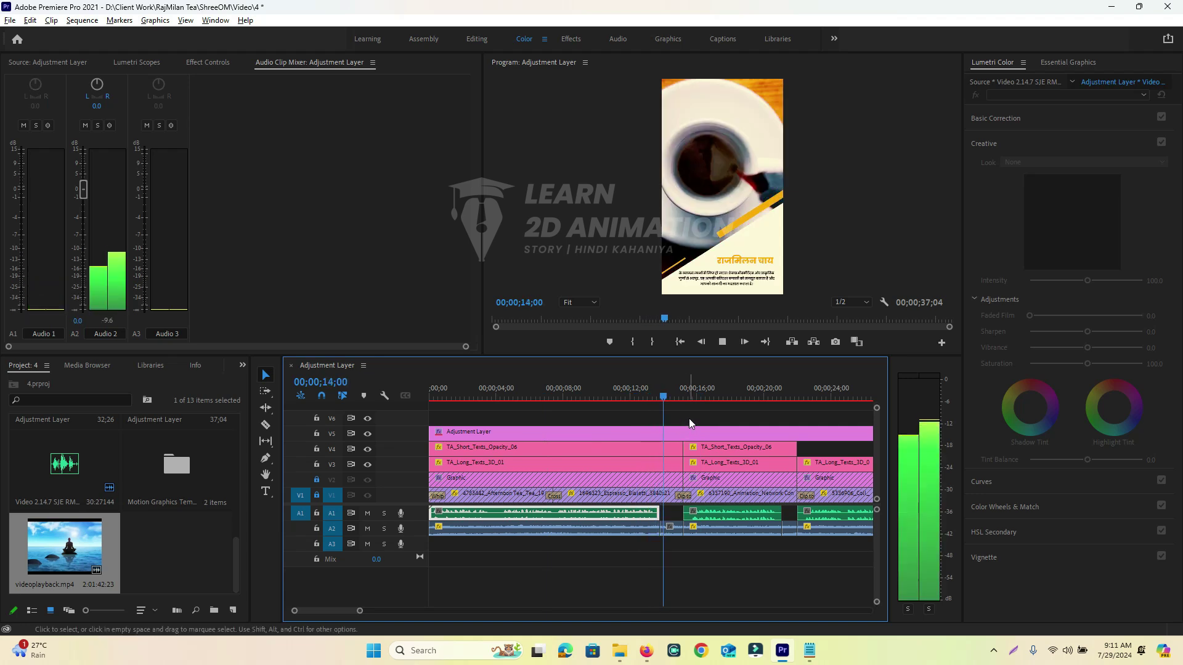
{"action": "left_click_drag", "start_coordinate": [670, 395], "coordinate": [646, 408]}
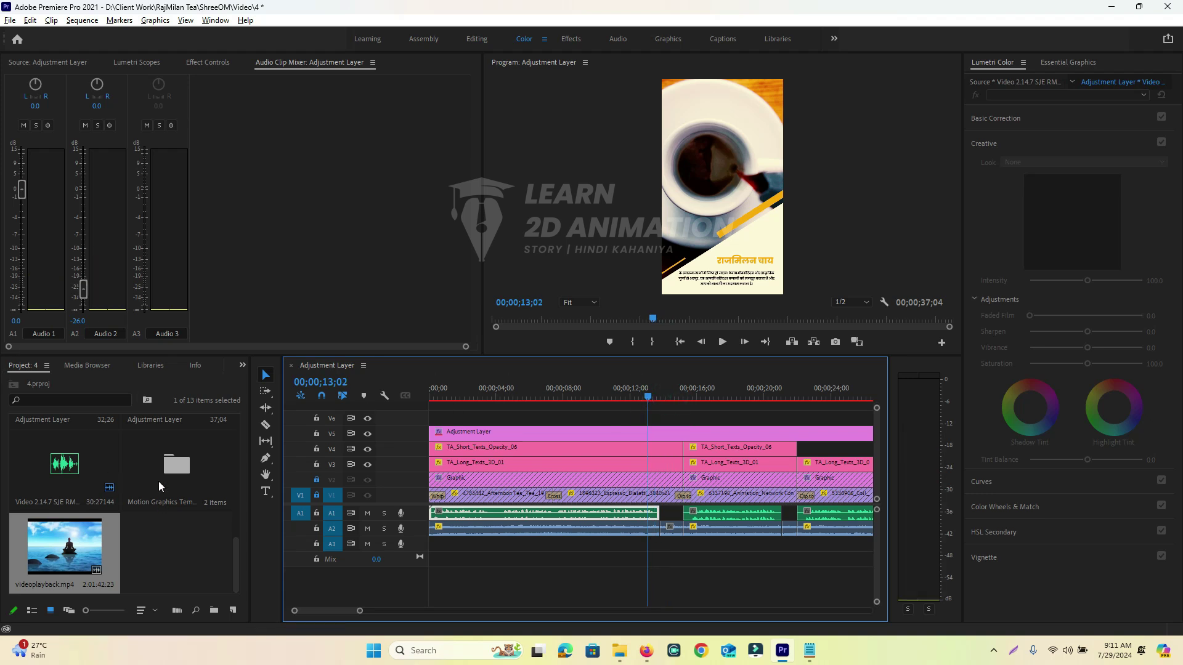
On the A2 music, add a Constant Gain crossfade at the start of the first voice-over gap and Constant Power at its end.
{"action": "left_click", "coordinate": [243, 374]}
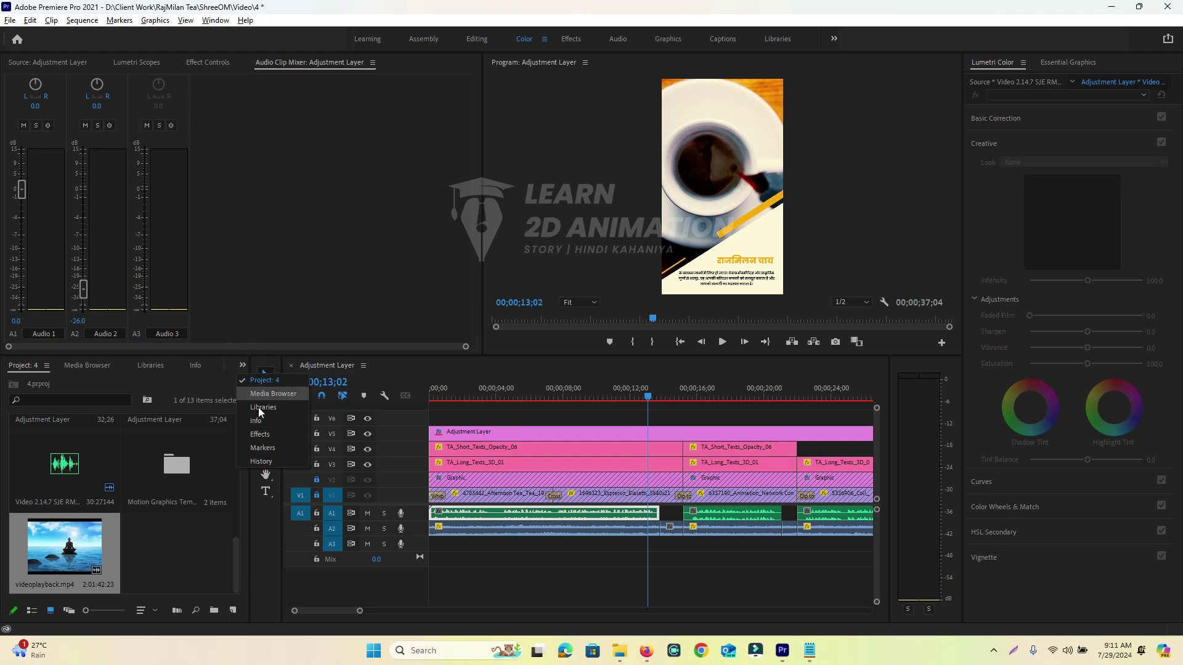
{"action": "left_click", "coordinate": [261, 434]}
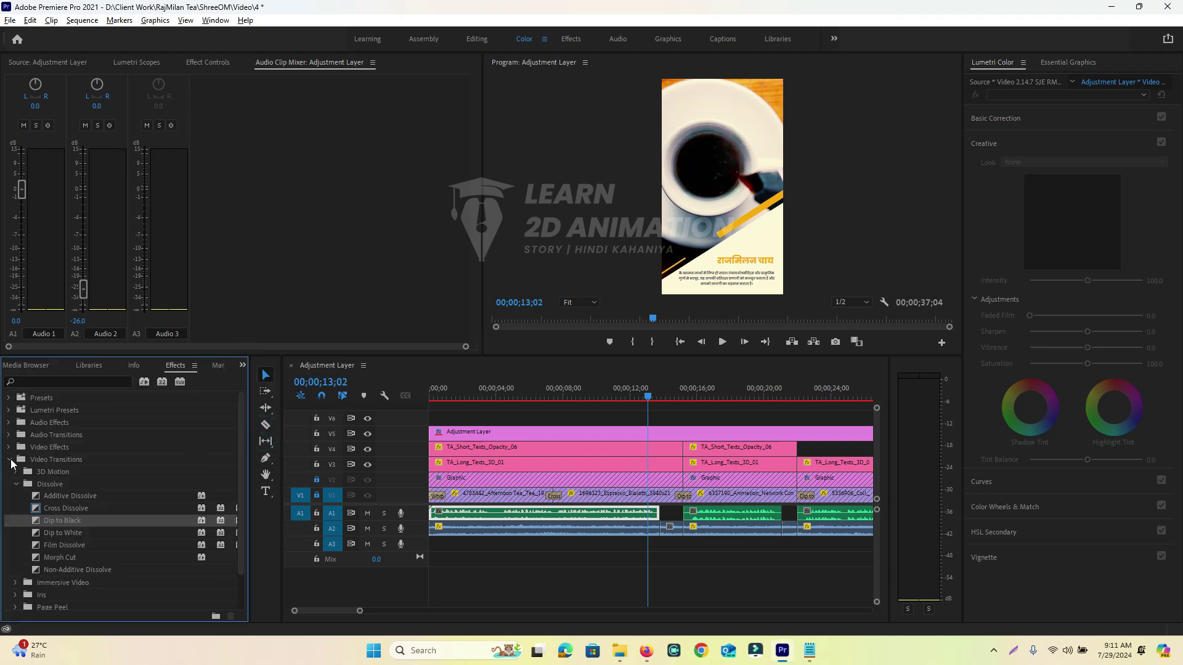
{"action": "left_click", "coordinate": [9, 460]}
{"action": "left_click", "coordinate": [8, 435]}
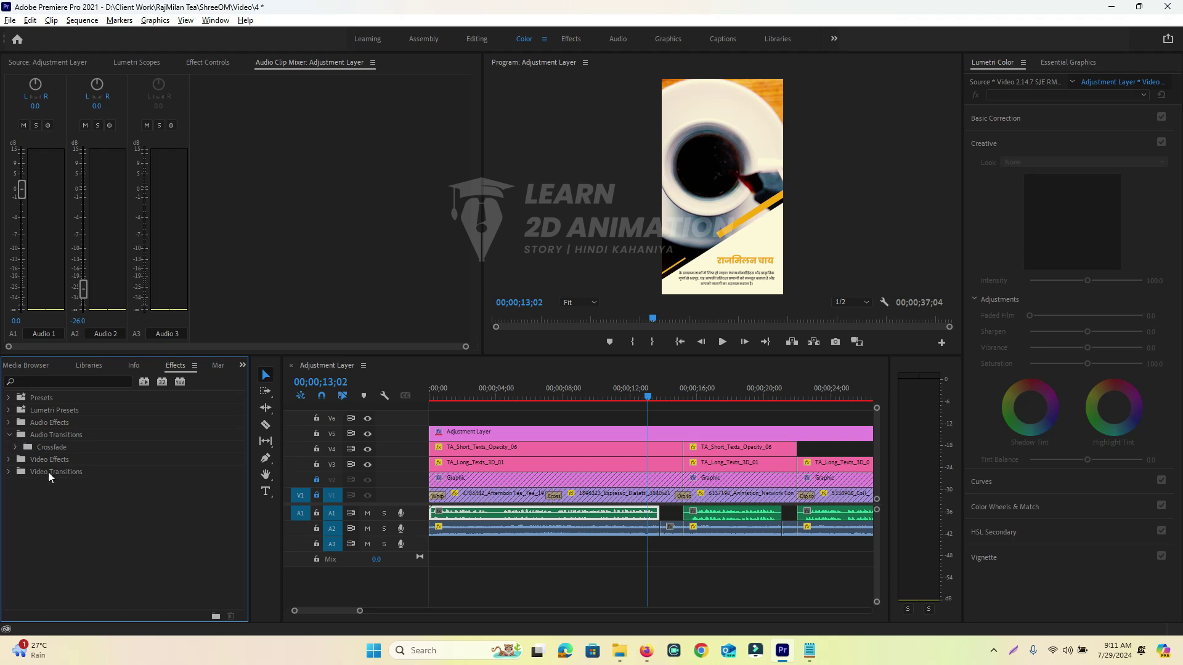
{"action": "left_click", "coordinate": [17, 448]}
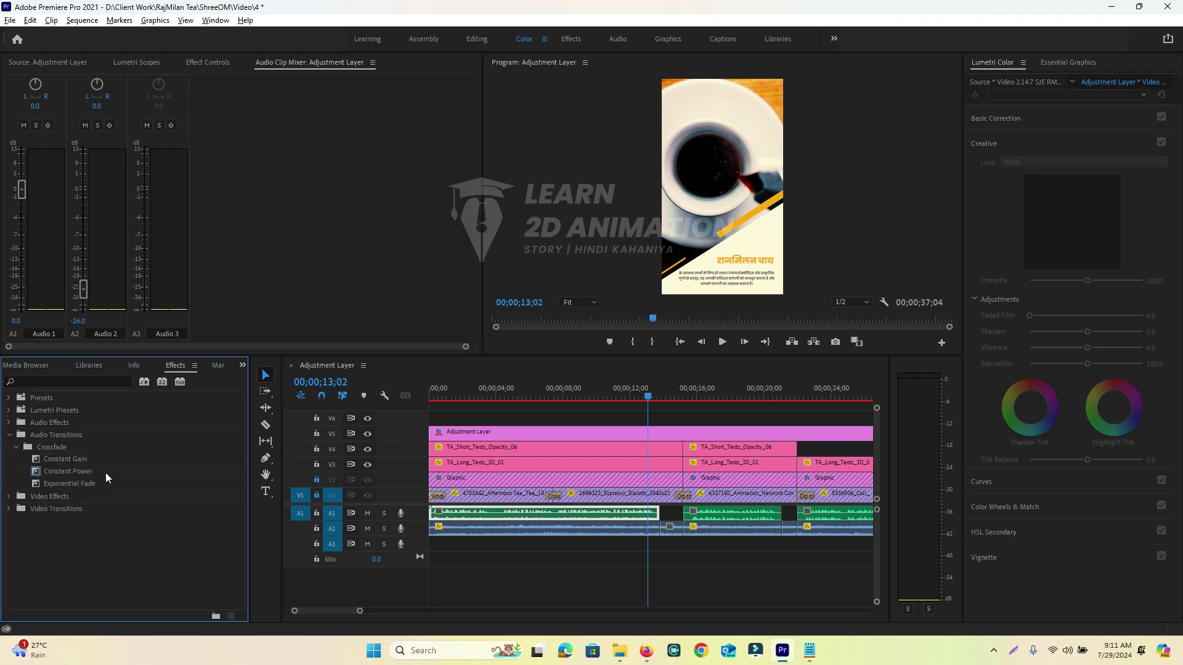
{"action": "left_click_drag", "start_coordinate": [70, 458], "coordinate": [654, 535]}
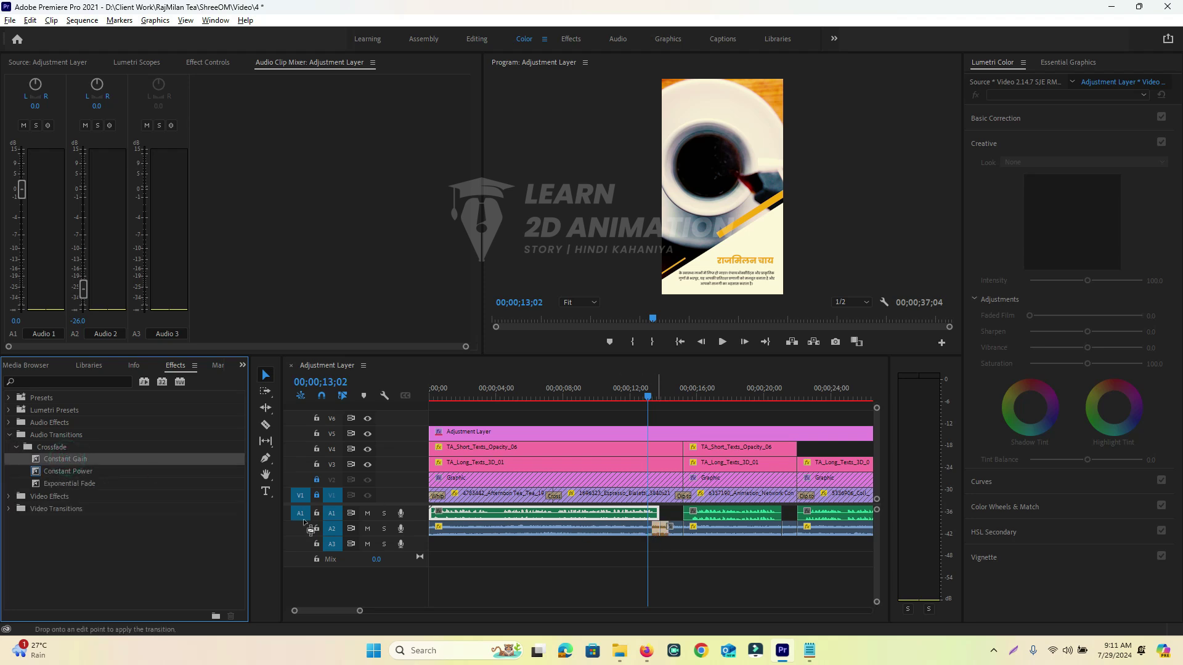
{"action": "left_click", "coordinate": [62, 474]}
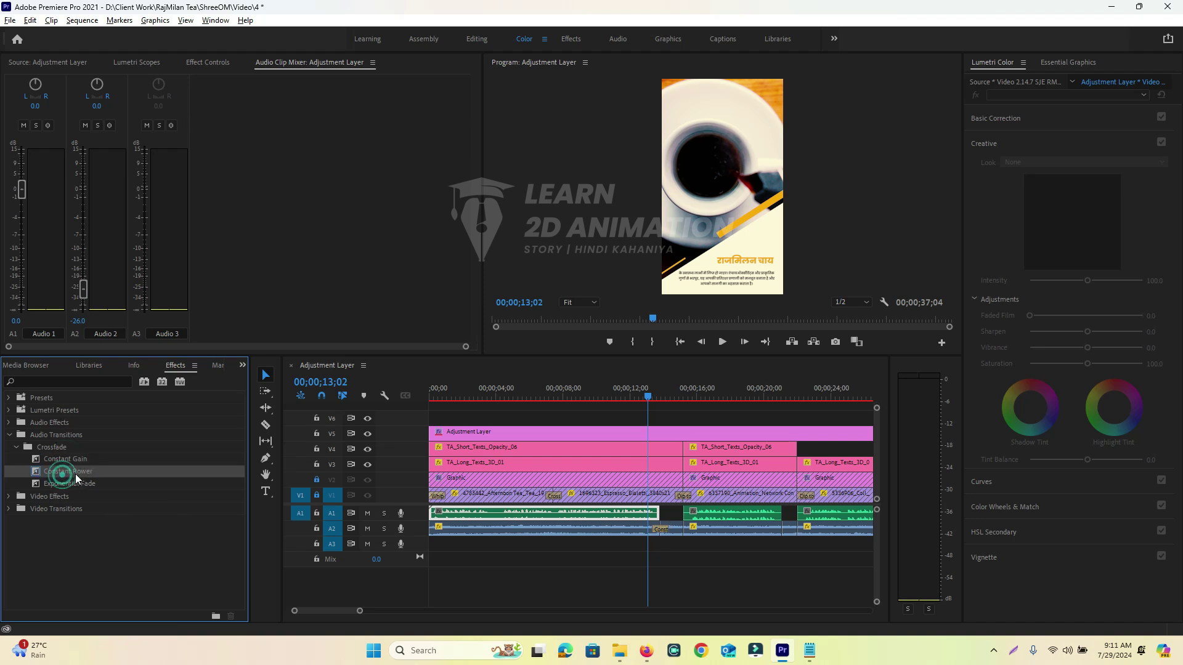
{"action": "mouse_move", "coordinate": [75, 473]}
{"action": "left_mouse_down"}
{"action": "mouse_move", "coordinate": [682, 528]}
{"action": "mouse_move", "coordinate": [682, 550]}
{"action": "left_mouse_up"}
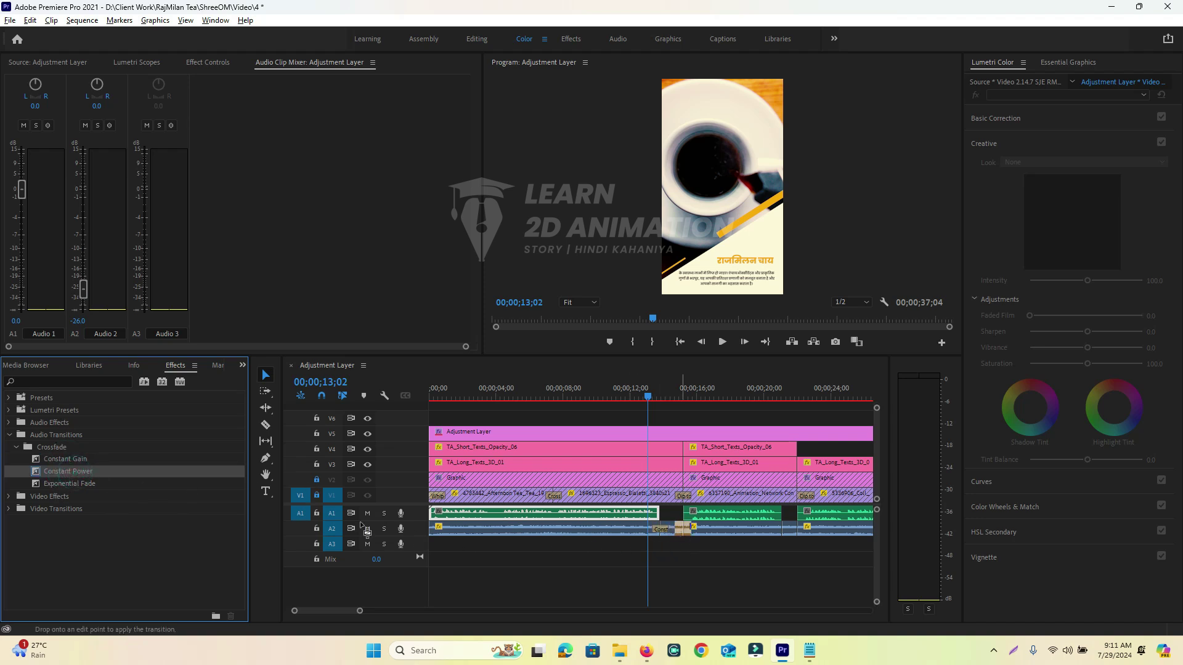
Add Constant Gain to the A2 music at the second gap's start and the video's end, and Constant Power at the second gap's end.
{"action": "left_click", "coordinate": [50, 460]}
{"action": "mouse_move", "coordinate": [57, 461]}
{"action": "left_mouse_down"}
{"action": "mouse_move", "coordinate": [707, 543]}
{"action": "mouse_move", "coordinate": [783, 533]}
{"action": "mouse_move", "coordinate": [686, 550]}
{"action": "left_mouse_up"}
{"action": "mouse_move", "coordinate": [69, 471]}
{"action": "left_mouse_down"}
{"action": "mouse_move", "coordinate": [820, 534]}
{"action": "mouse_move", "coordinate": [802, 528]}
{"action": "left_mouse_up"}
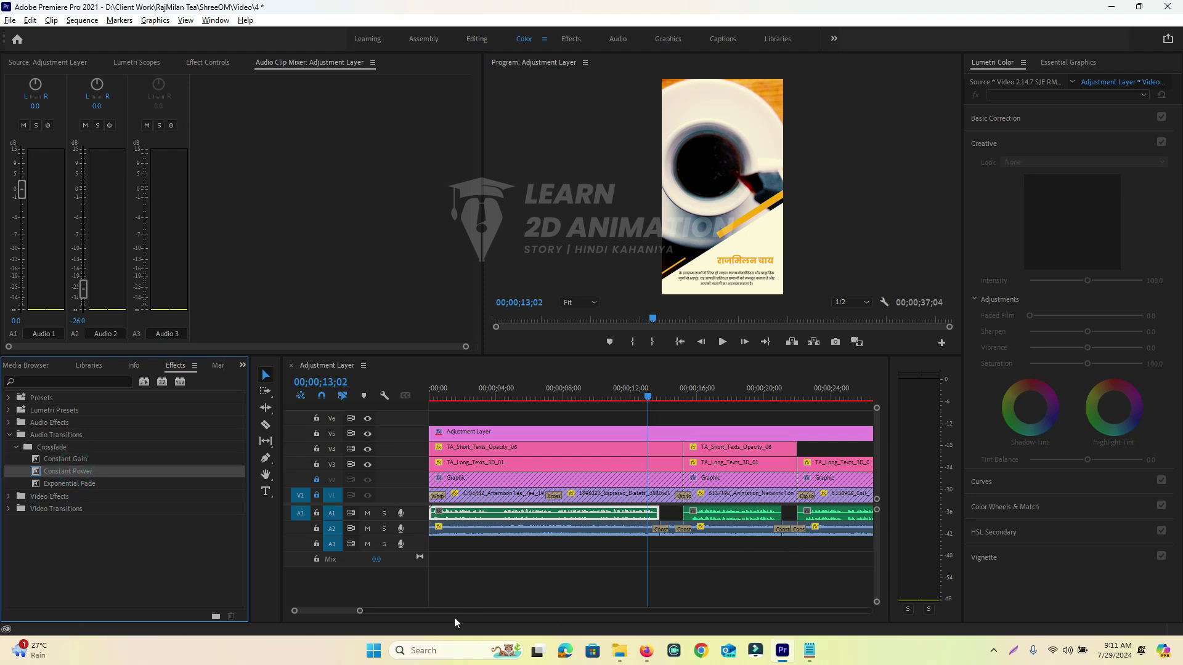
{"action": "left_click_drag", "start_coordinate": [336, 608], "coordinate": [387, 612]}
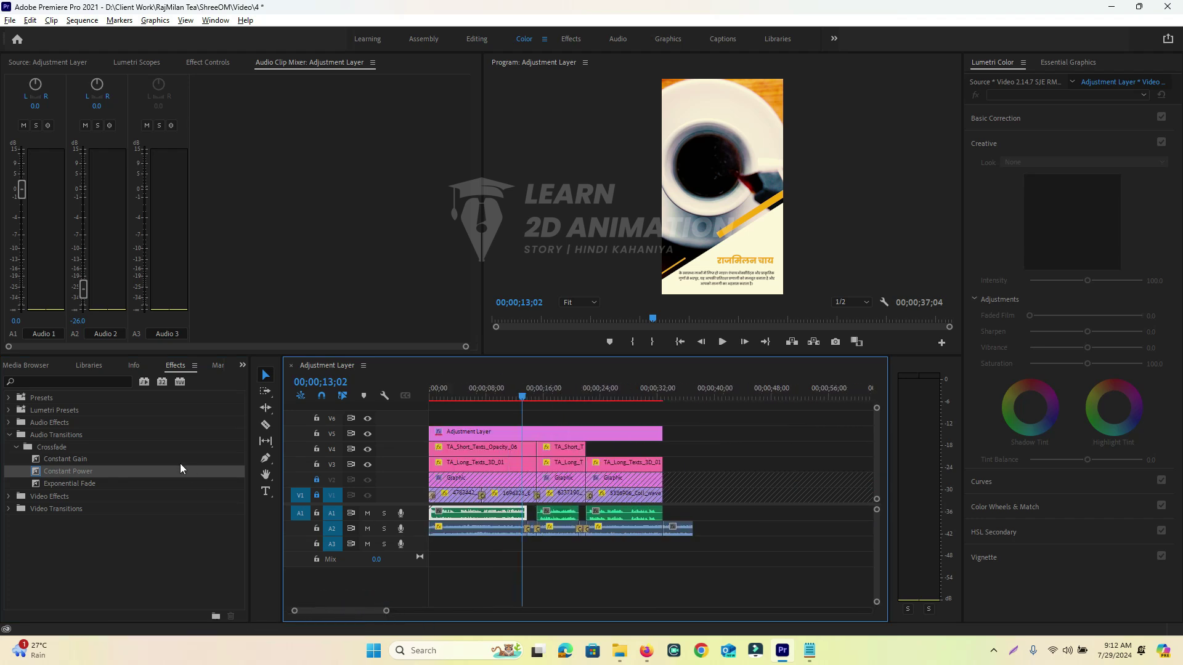
{"action": "mouse_move", "coordinate": [68, 459]}
{"action": "left_mouse_down"}
{"action": "mouse_move", "coordinate": [661, 526]}
{"action": "mouse_move", "coordinate": [660, 537]}
{"action": "left_mouse_up"}
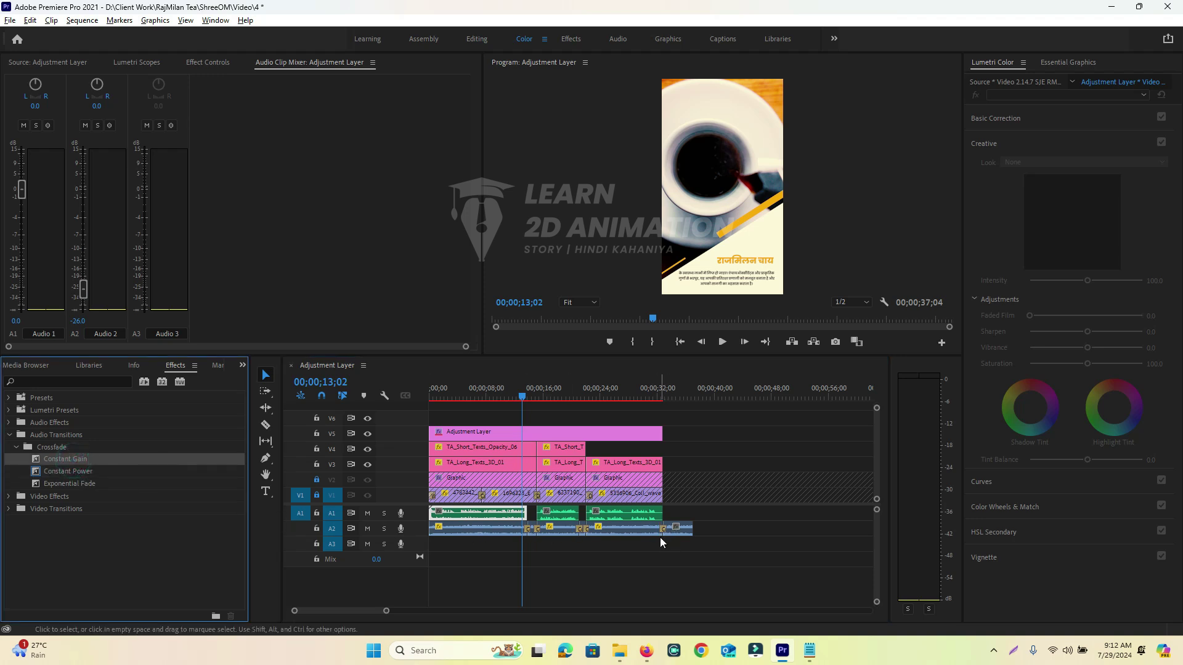
Play the mix from about 00;00;12;05 through to the closing music, return to the sequence start, and save the project.
{"action": "left_click_drag", "start_coordinate": [521, 396], "coordinate": [515, 401]}
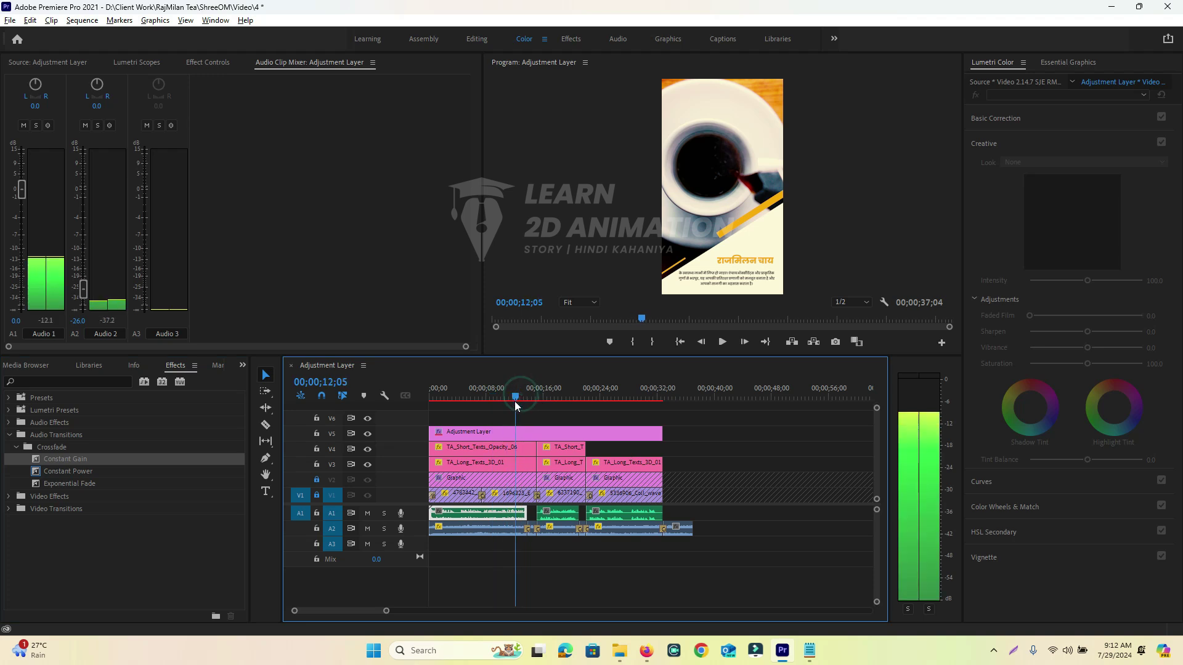
{"action": "key", "text": "space"}
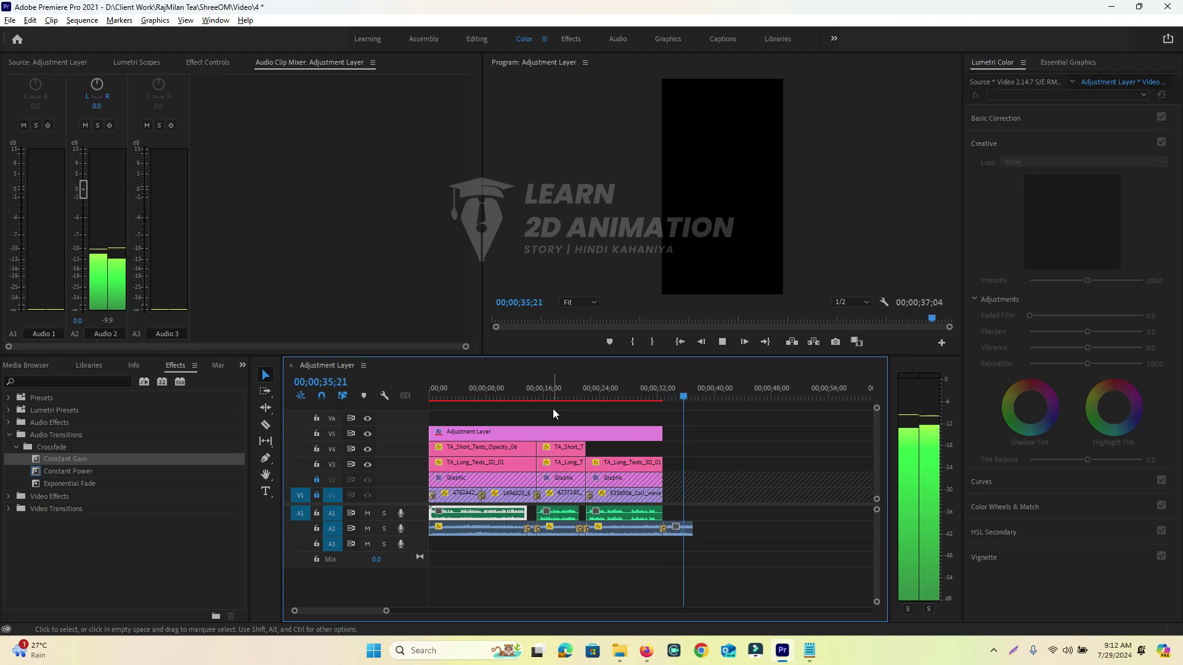
{"action": "key", "text": "Home"}
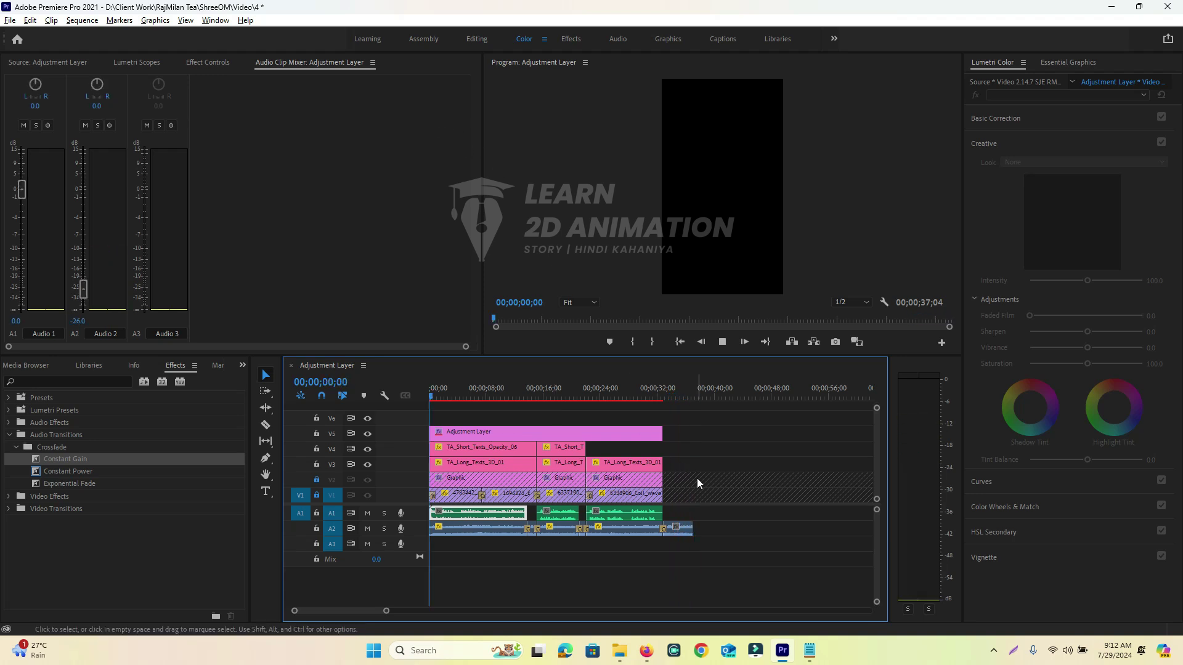
{"action": "key", "text": "ctrl+s"}
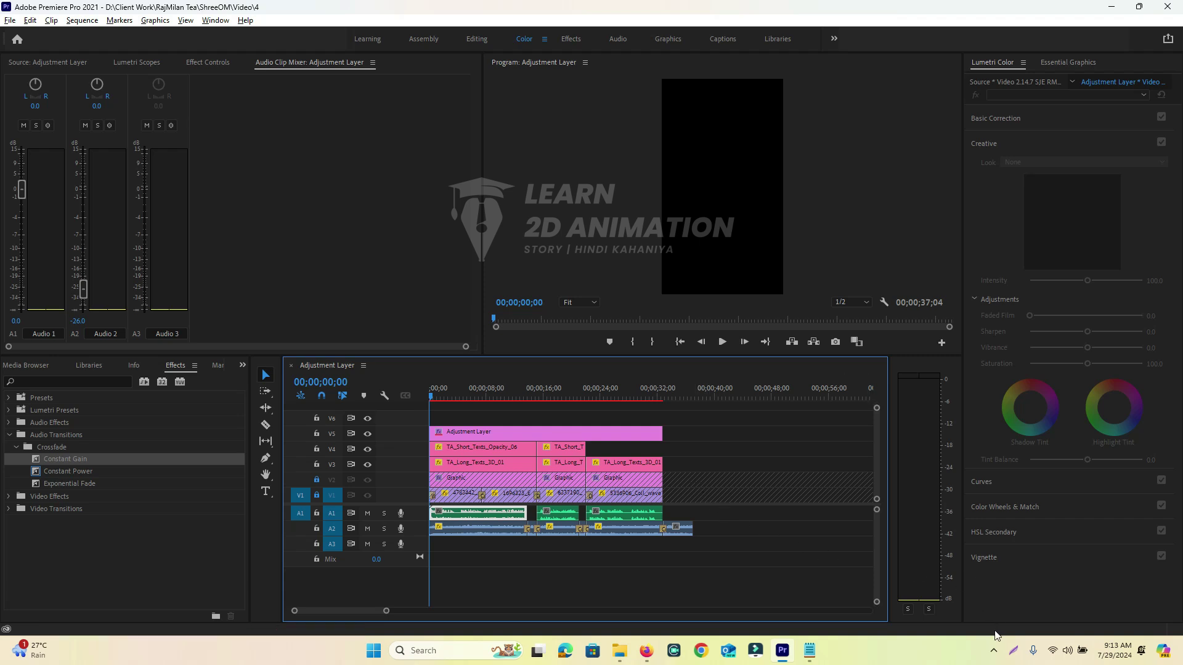
{"action": "left_click", "coordinate": [993, 651]}
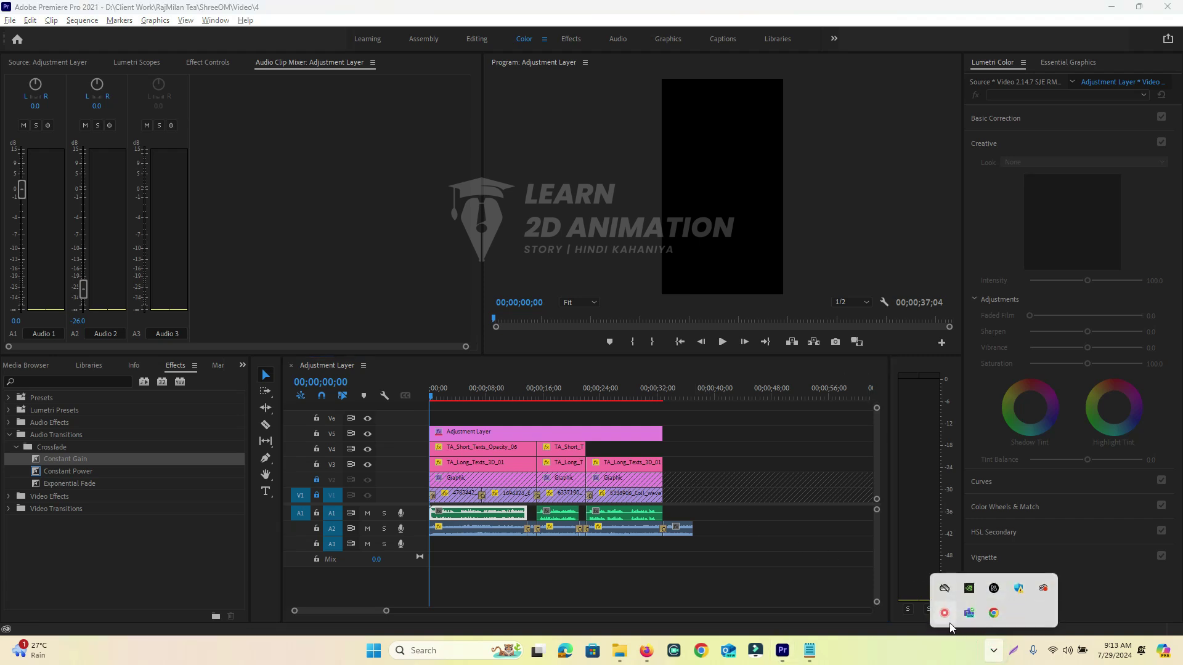